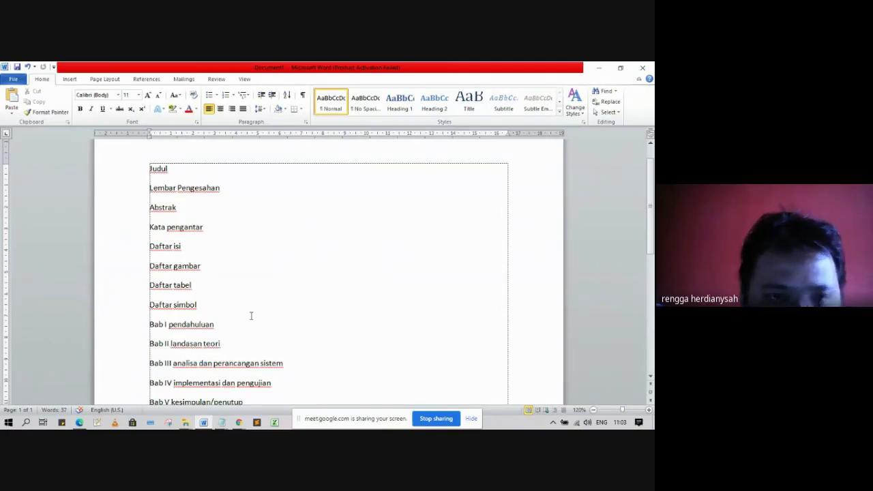
- Insert a Next Page section break before "Lembar Pengesahan" so it starts on a new page
{"action": "left_click", "coordinate": [106, 79]}
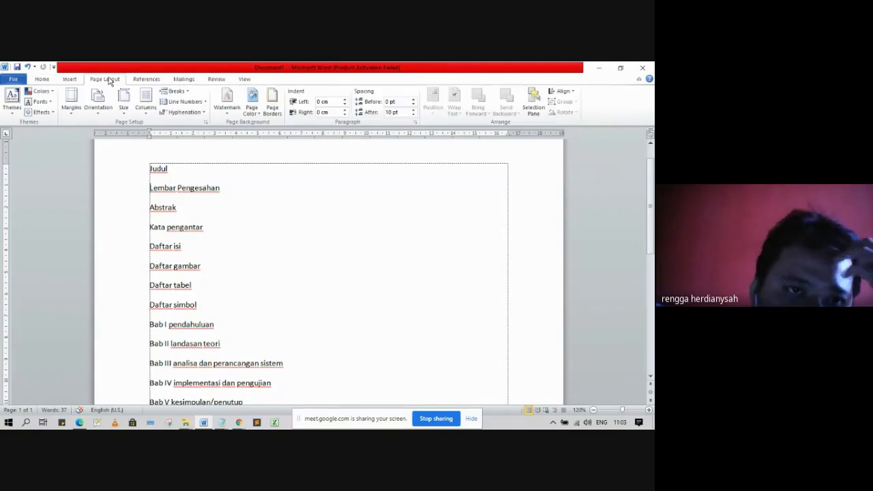
{"action": "left_click", "coordinate": [179, 93]}
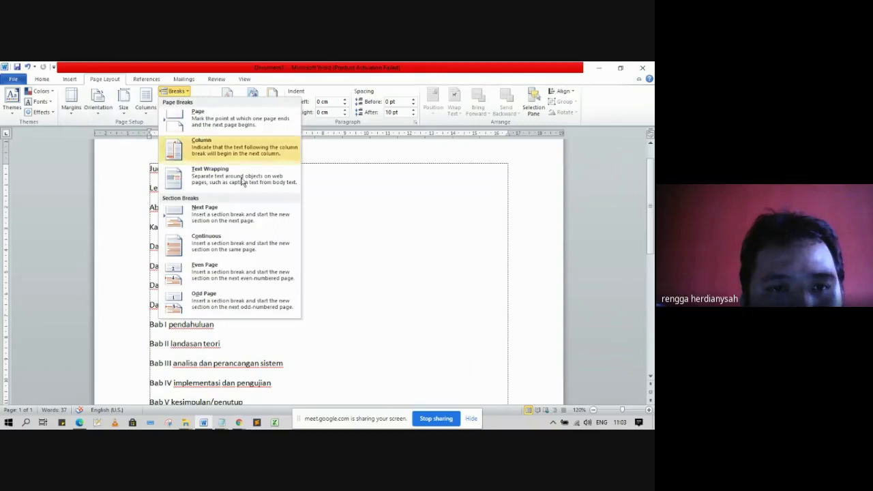
{"action": "left_click", "coordinate": [246, 213]}
{"action": "scroll", "coordinate": [245, 213], "scroll_direction": "down", "scroll_amount": 4}
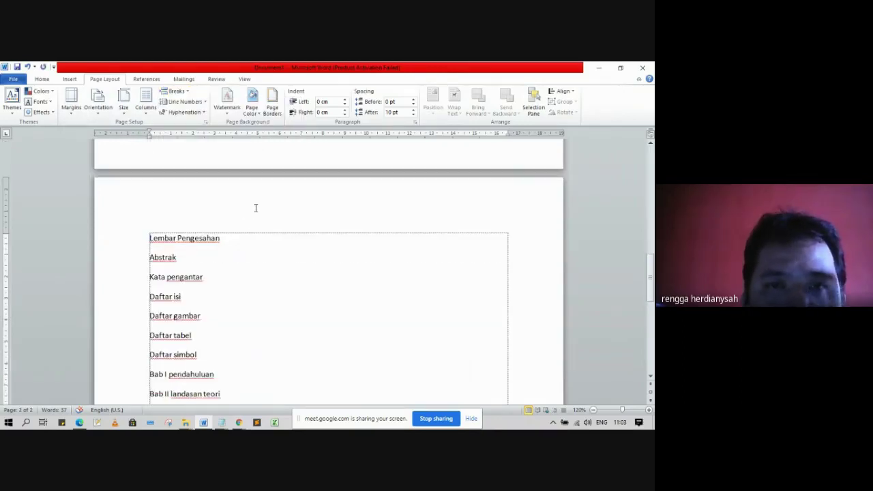
- Unlink the header and footer of the "Lembar Pengesahan" section from the previous section
{"action": "double_click", "coordinate": [256, 208]}
{"action": "left_click", "coordinate": [228, 114]}
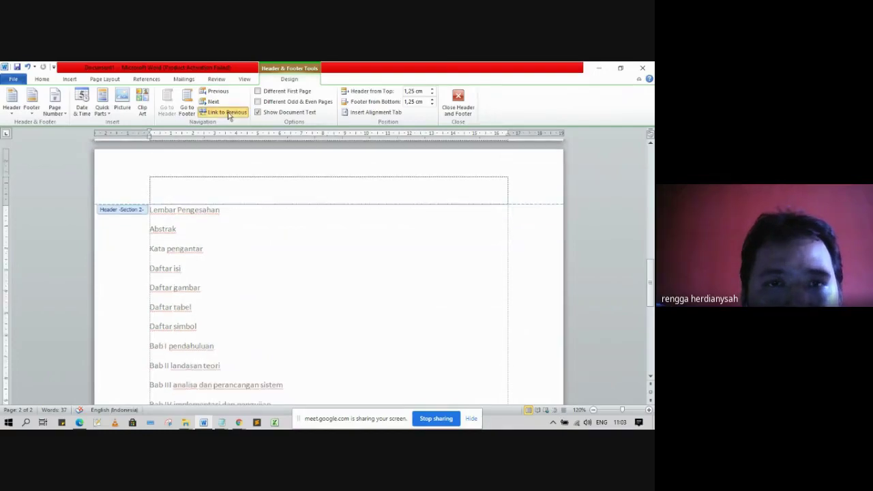
{"action": "scroll", "coordinate": [283, 205], "scroll_direction": "down", "scroll_amount": 10}
{"action": "left_click", "coordinate": [330, 371]}
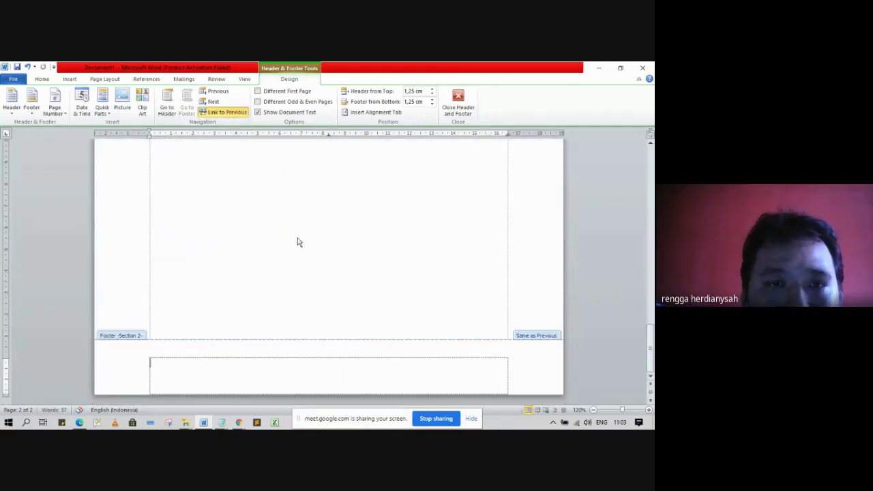
{"action": "left_click", "coordinate": [229, 112]}
{"action": "scroll", "coordinate": [222, 178], "scroll_direction": "up", "scroll_amount": 10}
{"action": "scroll", "coordinate": [222, 183], "scroll_direction": "up", "scroll_amount": 2}
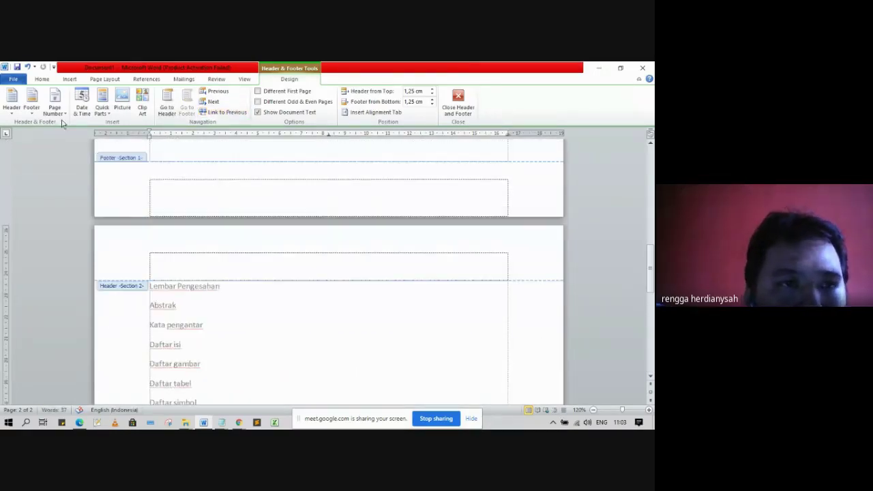
- Add a centred bottom-of-page number to the "Lembar Pengesahan" section, using the i, ii, iii format and starting at i
{"action": "left_click", "coordinate": [54, 108]}
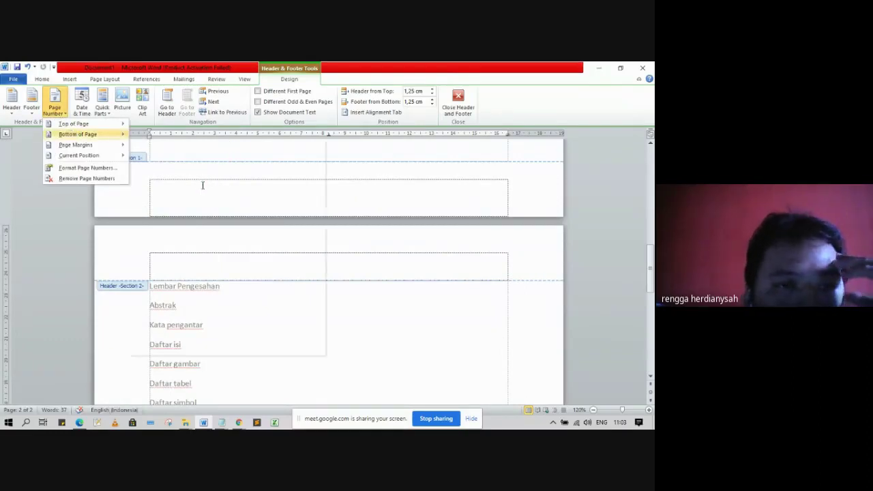
{"action": "left_click", "coordinate": [202, 207]}
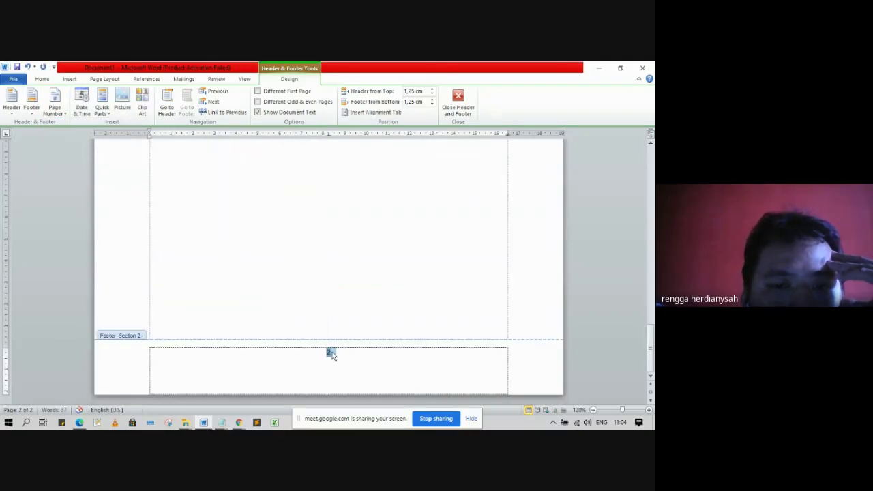
{"action": "right_click", "coordinate": [329, 352]}
{"action": "left_click", "coordinate": [393, 339]}
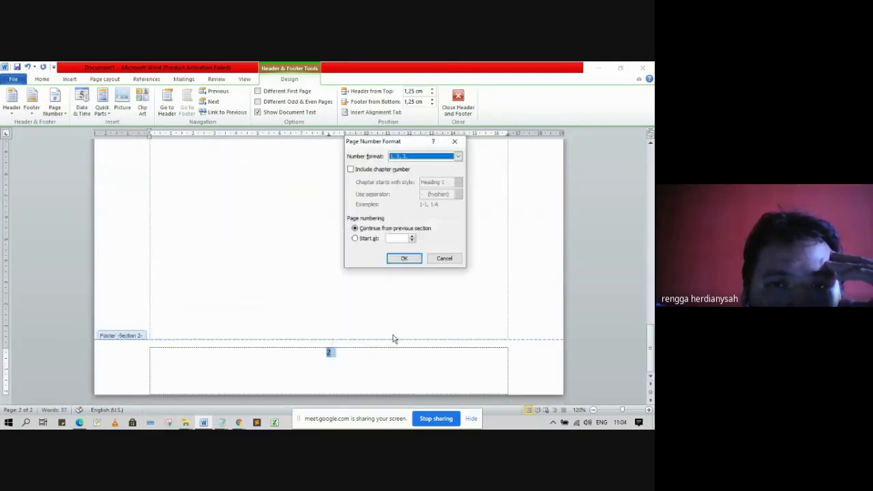
{"action": "left_click", "coordinate": [450, 159]}
{"action": "left_click", "coordinate": [430, 191]}
{"action": "left_click", "coordinate": [400, 238]}
{"action": "left_click", "coordinate": [405, 258]}
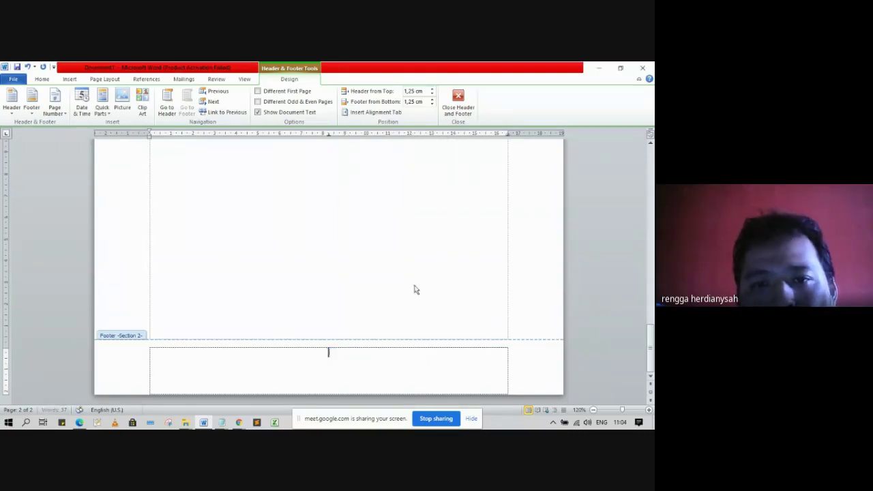
{"action": "scroll", "coordinate": [419, 333], "scroll_direction": "up", "scroll_amount": 10}
{"action": "left_click", "coordinate": [458, 104]}
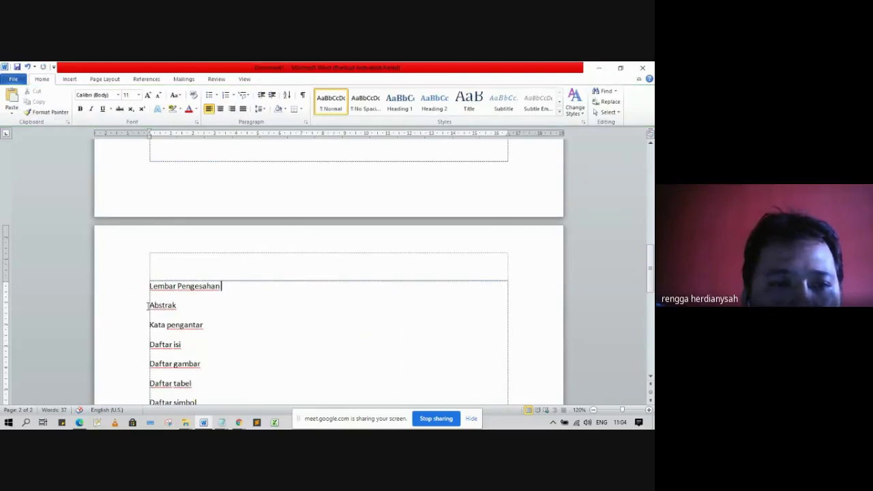
- Insert a Next Page section break before "Abstrak"
{"action": "left_click", "coordinate": [106, 79]}
{"action": "left_click", "coordinate": [176, 90]}
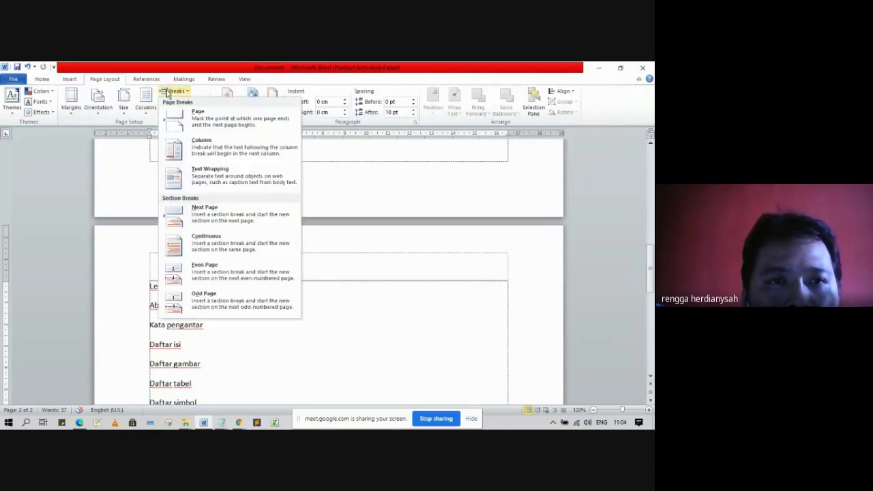
{"action": "left_click", "coordinate": [213, 217]}
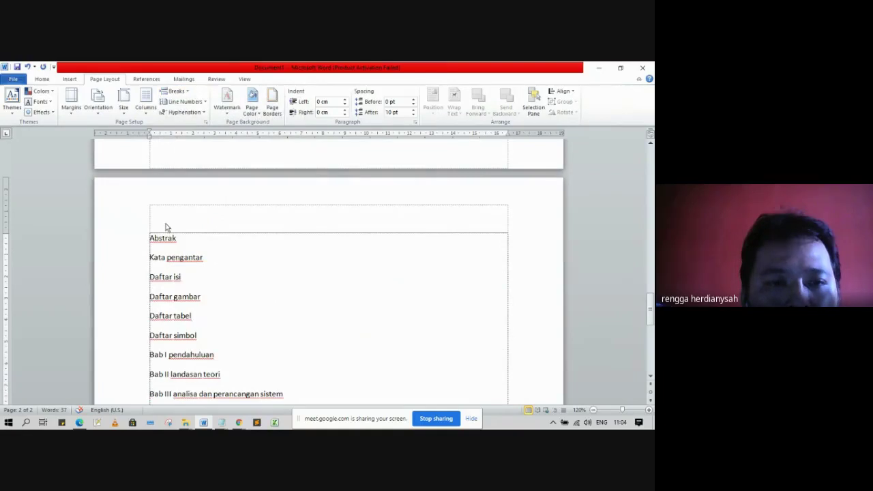
- Set the footer page numbering of the "Abstrak" section to continue from the previous section
{"action": "double_click", "coordinate": [261, 218]}
{"action": "double_click", "coordinate": [325, 378]}
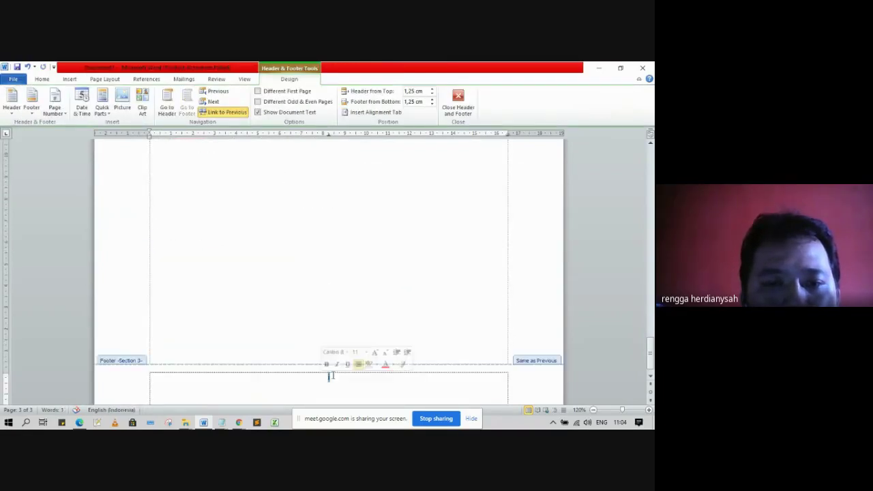
{"action": "right_click", "coordinate": [327, 380]}
{"action": "left_click", "coordinate": [373, 361]}
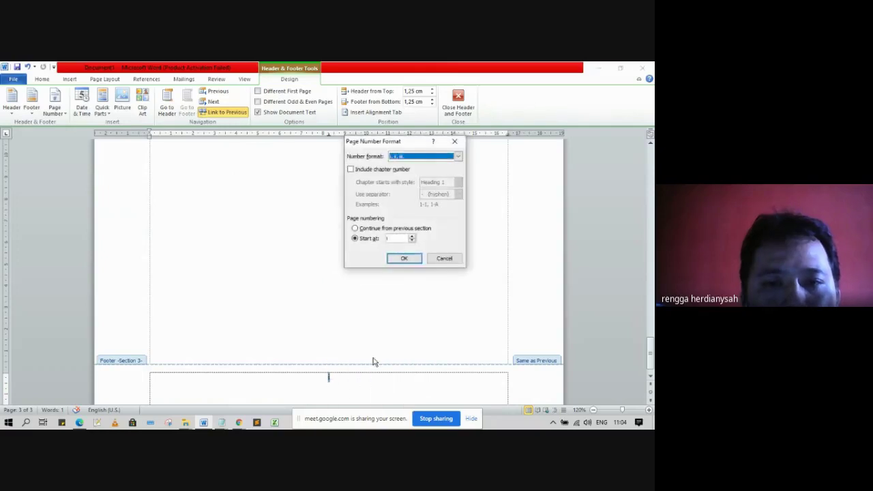
{"action": "left_click", "coordinate": [374, 231]}
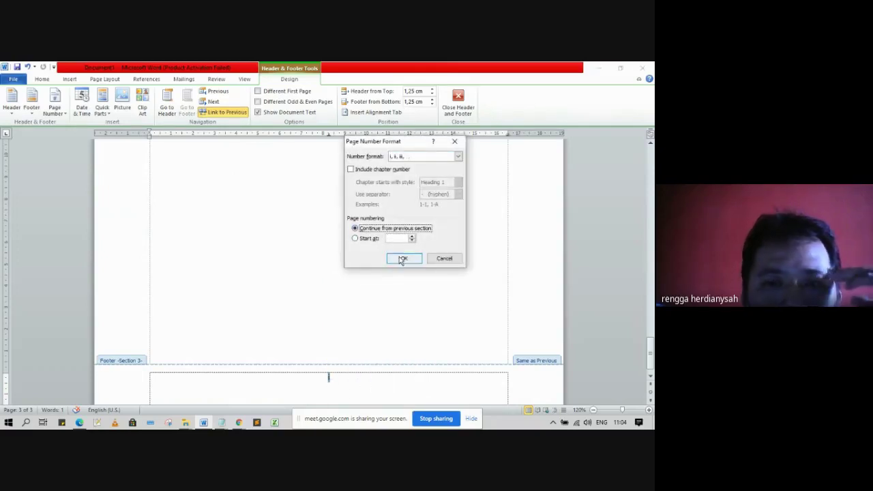
{"action": "left_click", "coordinate": [403, 258]}
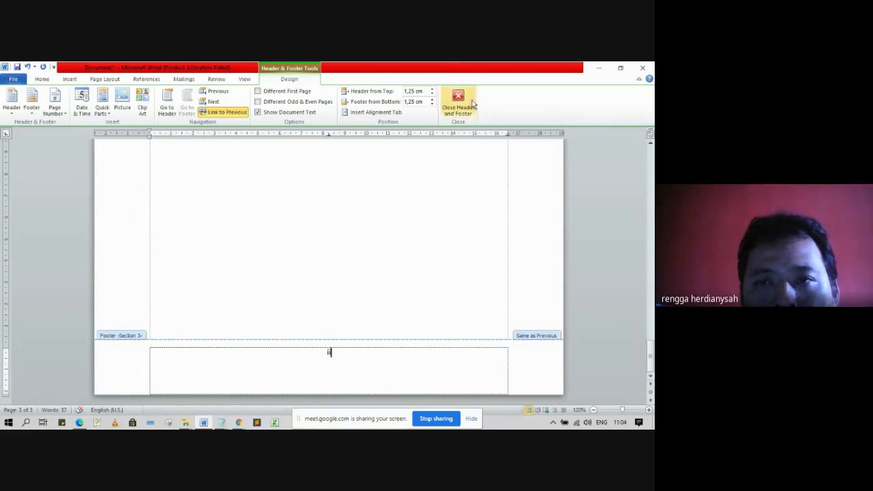
{"action": "double_click", "coordinate": [337, 273]}
- Insert a Next Page section break before "Kata pengantar"
{"action": "scroll", "coordinate": [310, 295], "scroll_direction": "up", "scroll_amount": 3}
{"action": "scroll", "coordinate": [202, 279], "scroll_direction": "down", "scroll_amount": 2}
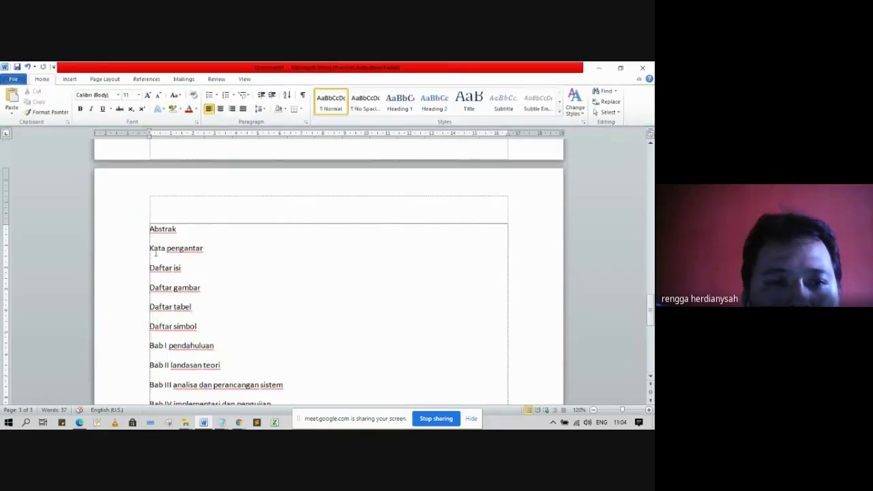
{"action": "left_click", "coordinate": [113, 79]}
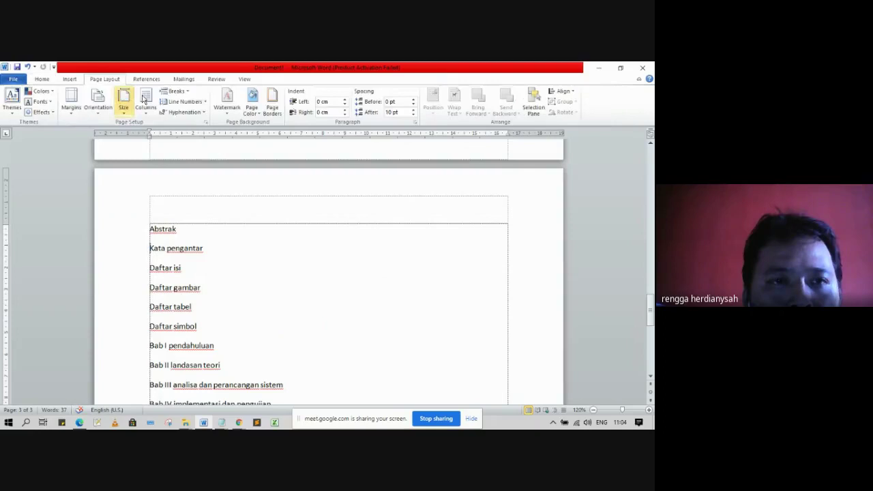
{"action": "left_click", "coordinate": [177, 91]}
{"action": "left_click", "coordinate": [237, 217]}
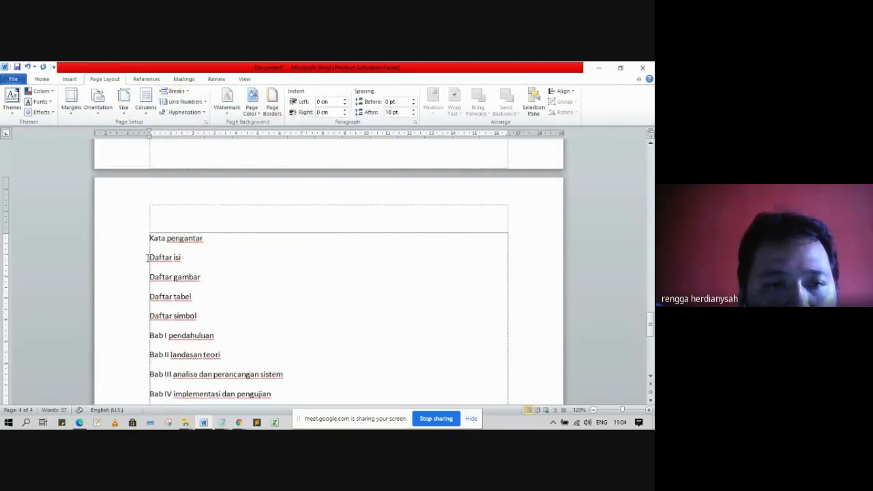
- Insert Next Page section breaks before "Daftar isi", "Daftar gambar", "Daftar tabel", "Daftar simbol" and "Bab I pendahuluan"
{"action": "left_click", "coordinate": [147, 257]}
{"action": "key", "text": "ctrl+Return"}
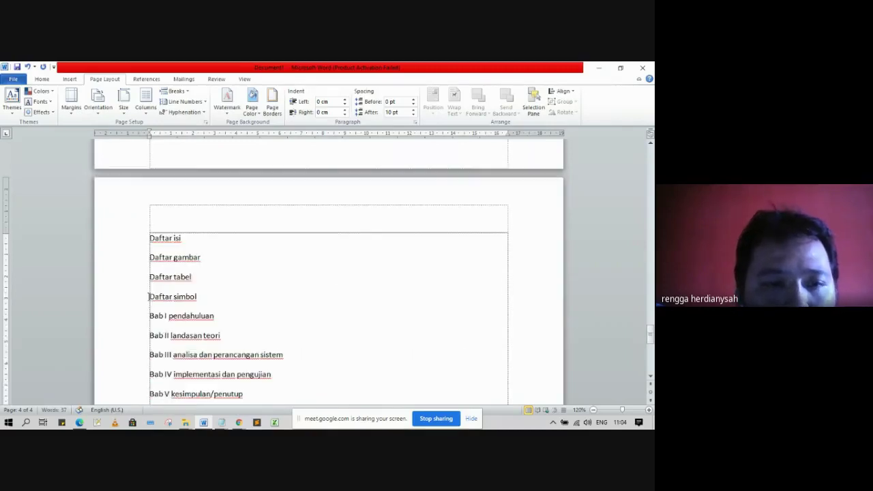
{"action": "left_click", "coordinate": [148, 258]}
{"action": "key", "text": "ctrl+Return"}
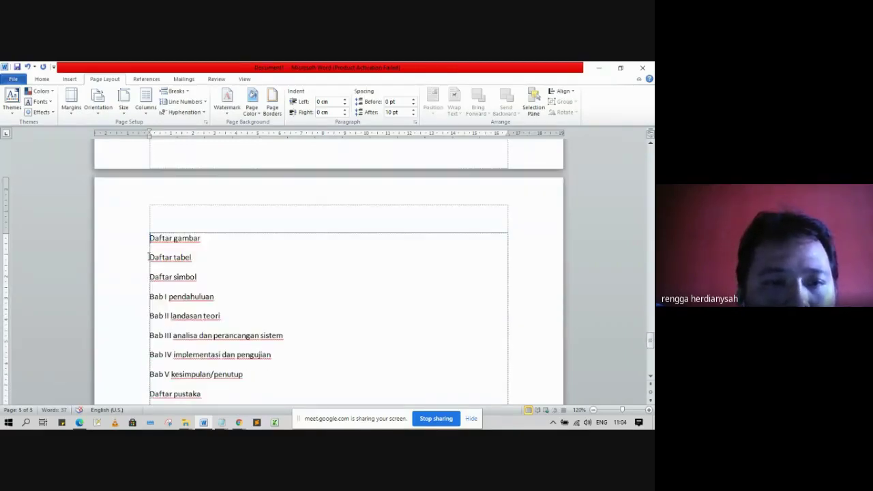
{"action": "left_click", "coordinate": [152, 264]}
{"action": "key", "text": "ctrl+Return"}
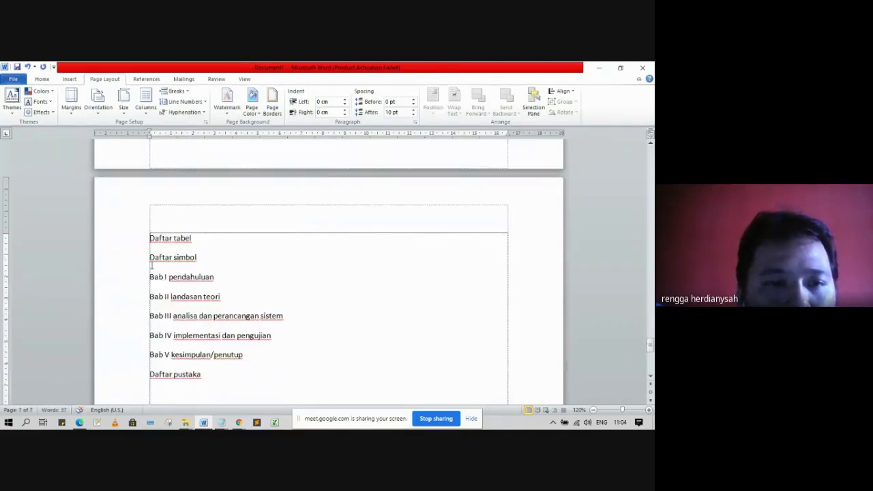
{"action": "left_click", "coordinate": [145, 257]}
{"action": "key", "text": "ctrl+Return"}
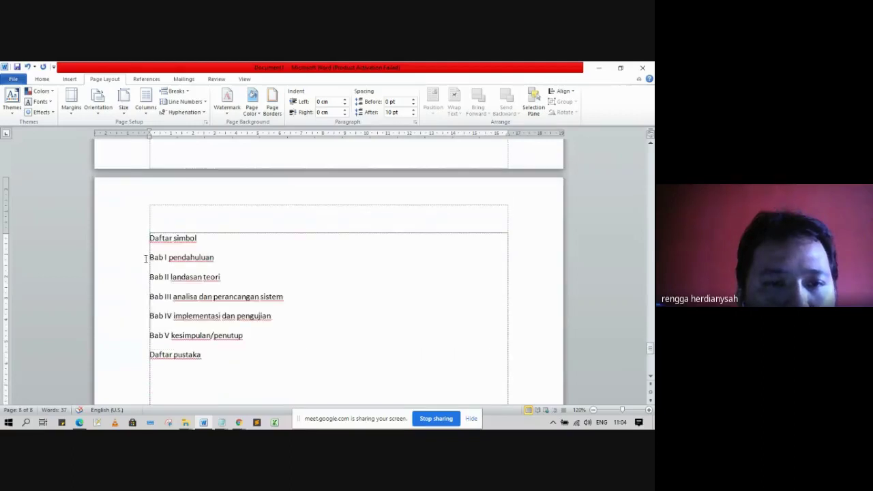
{"action": "left_click", "coordinate": [146, 258]}
{"action": "key", "text": "ctrl+Return"}
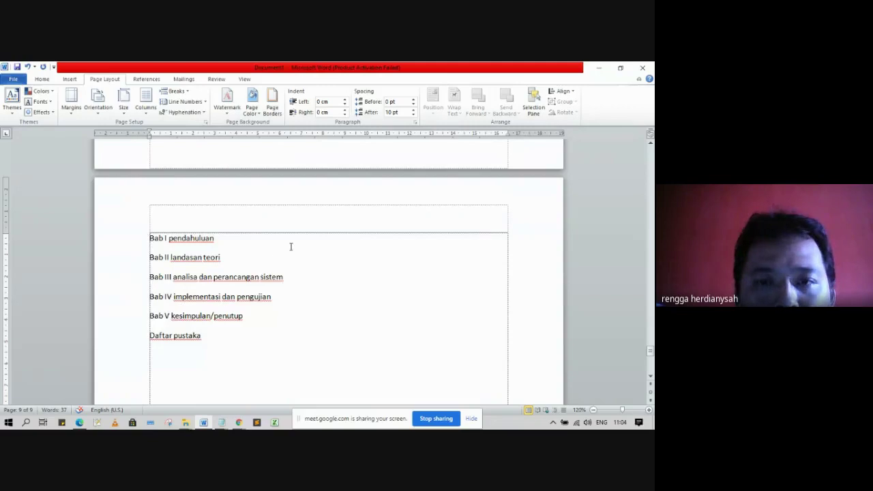
- Unlink the footer of the "Bab I pendahuluan" section from the previous section
{"action": "scroll", "coordinate": [291, 246], "scroll_direction": "down", "scroll_amount": 10}
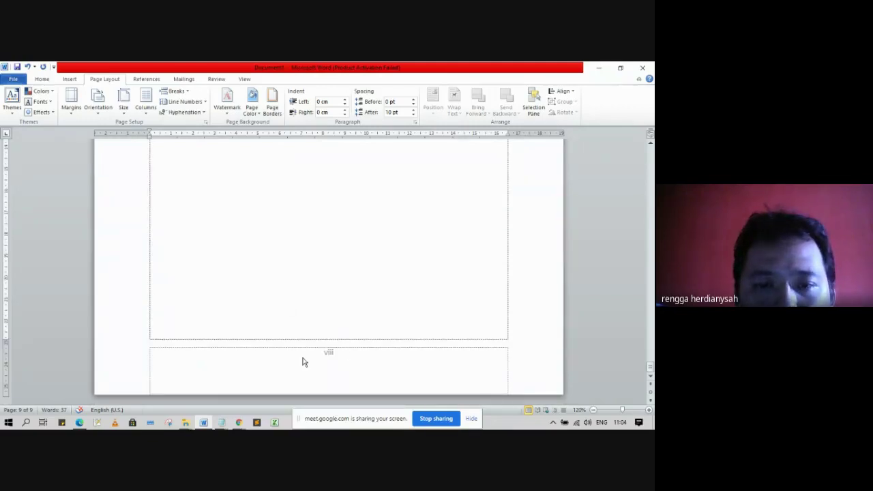
{"action": "double_click", "coordinate": [342, 367]}
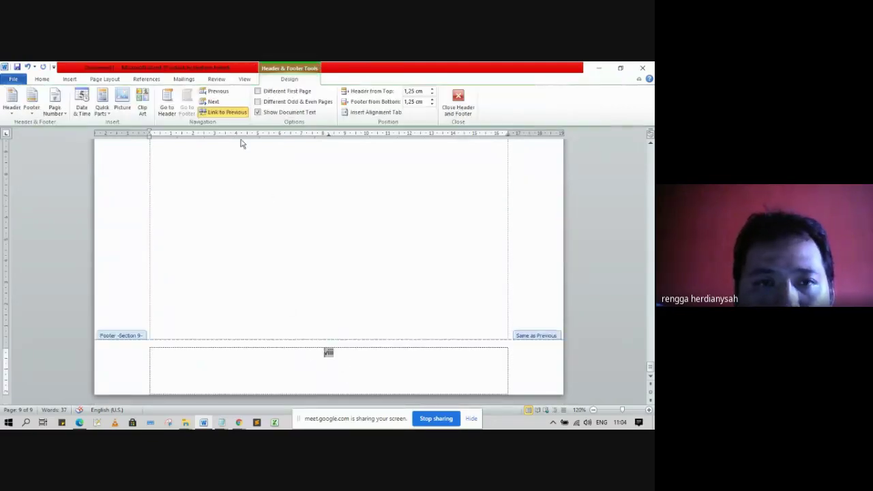
{"action": "left_click", "coordinate": [230, 112]}
{"action": "left_click", "coordinate": [258, 92]}
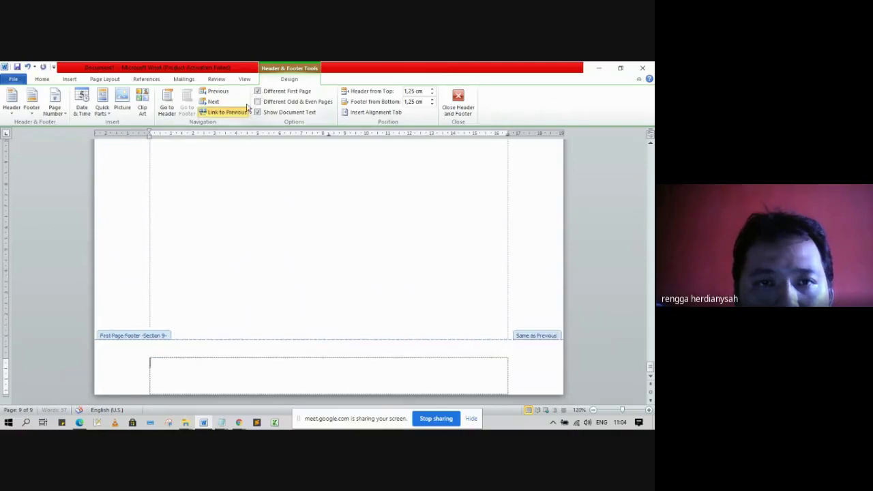
{"action": "scroll", "coordinate": [287, 221], "scroll_direction": "up", "scroll_amount": 10}
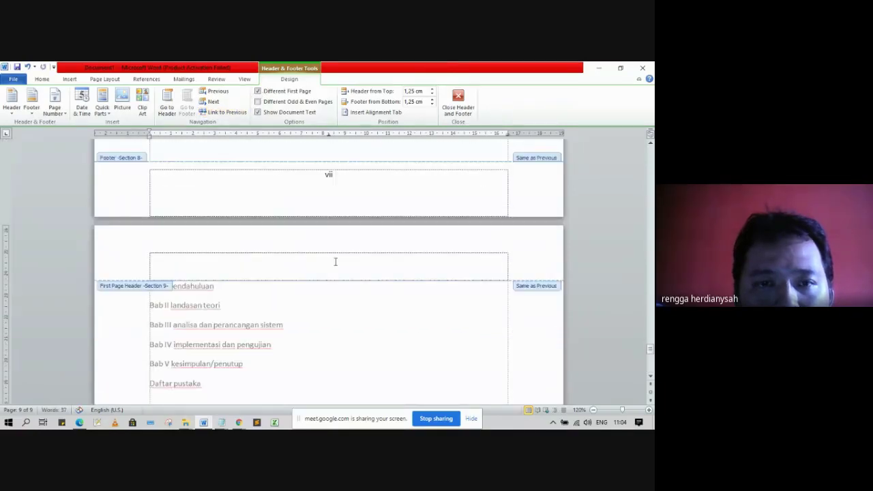
{"action": "left_click", "coordinate": [227, 112]}
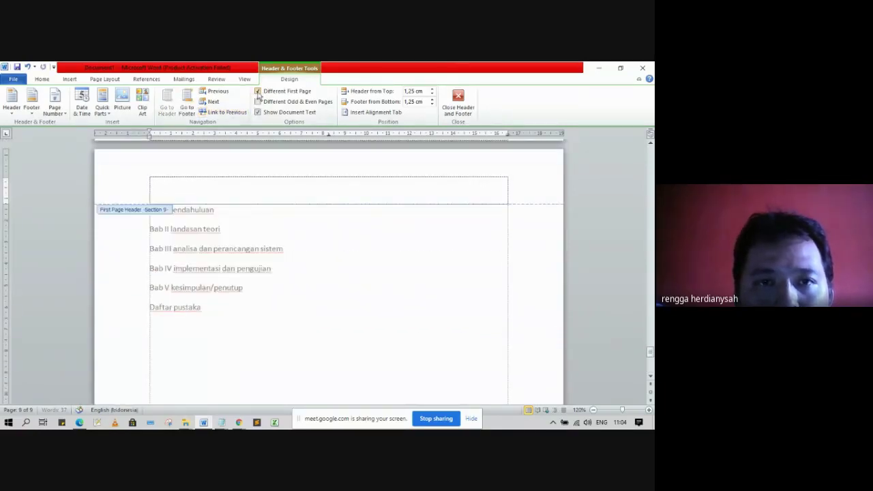
{"action": "left_click", "coordinate": [258, 92]}
- Unlink the header of the "Bab I pendahuluan" section from the previous section and delete the page number from its footer
{"action": "left_click", "coordinate": [227, 112]}
{"action": "scroll", "coordinate": [287, 183], "scroll_direction": "down", "scroll_amount": 10}
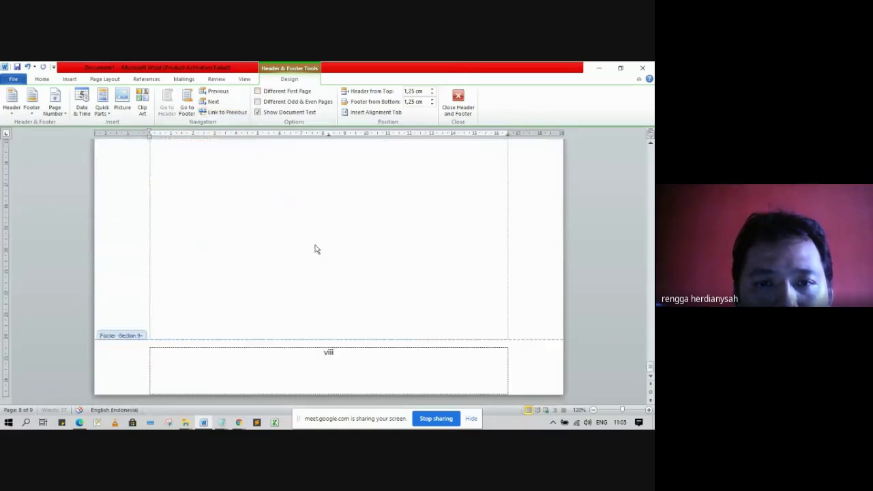
{"action": "left_click_drag", "start_coordinate": [352, 355], "coordinate": [311, 353]}
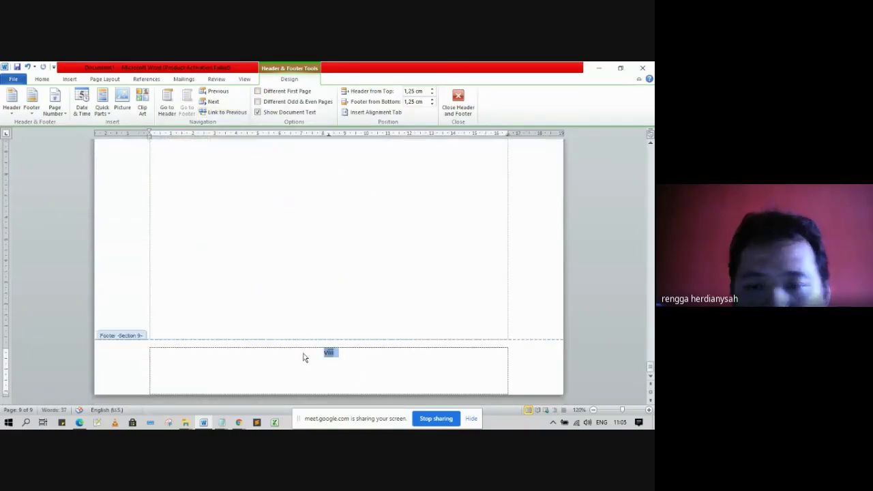
{"action": "key", "text": "Delete"}
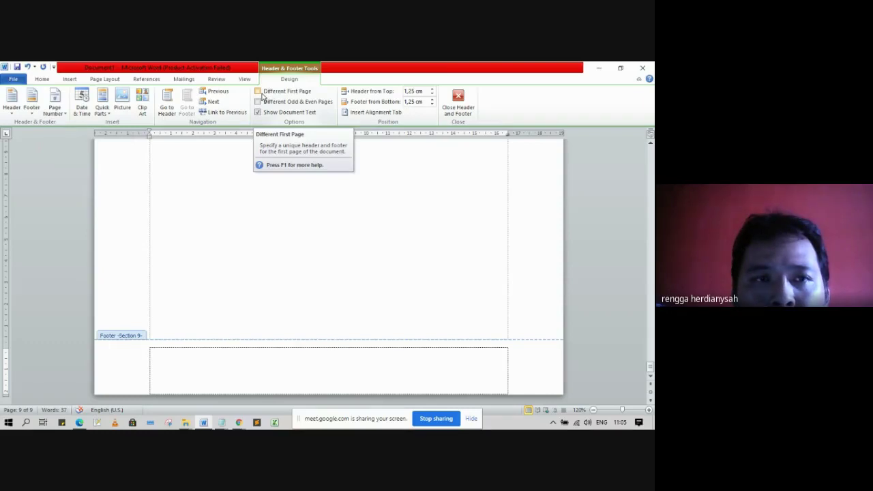
- Insert a right-aligned Plain Number 3 page number at the top of the page in the "Bab I pendahuluan" section
{"action": "left_click", "coordinate": [55, 105]}
{"action": "mouse_move", "coordinate": [75, 126]}
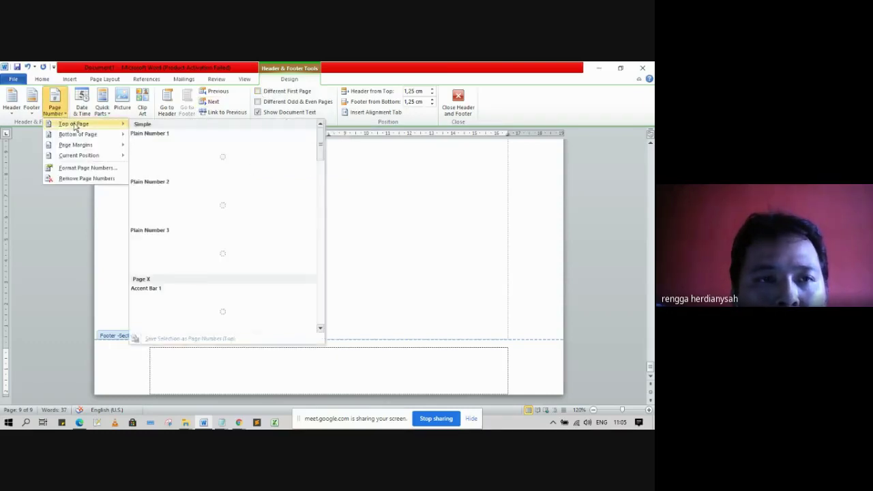
{"action": "left_click", "coordinate": [289, 260]}
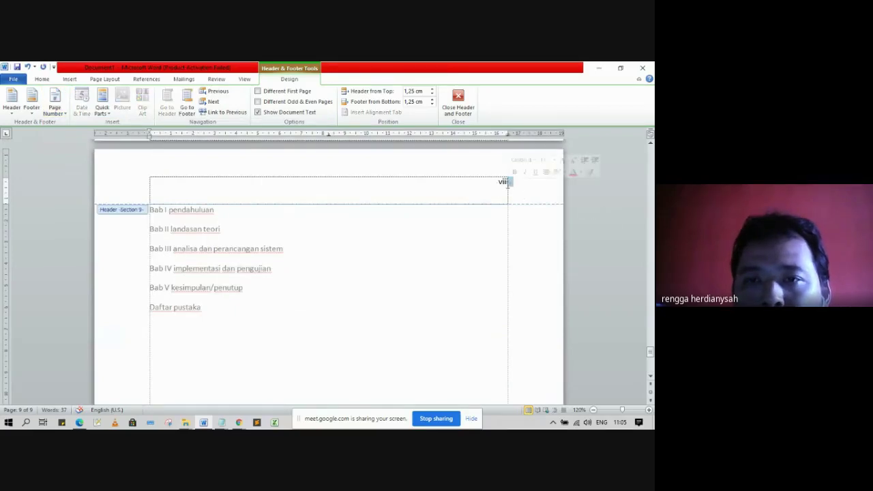
- Set the page number format of the "Bab I pendahuluan" section to 1, 2, 3 and start the numbering at 1
{"action": "double_click", "coordinate": [503, 183]}
{"action": "right_click", "coordinate": [503, 184]}
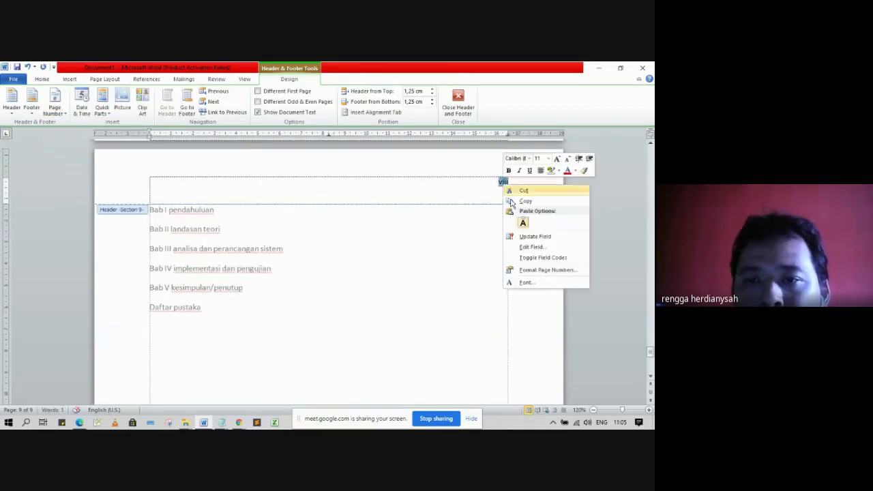
{"action": "left_click", "coordinate": [552, 271]}
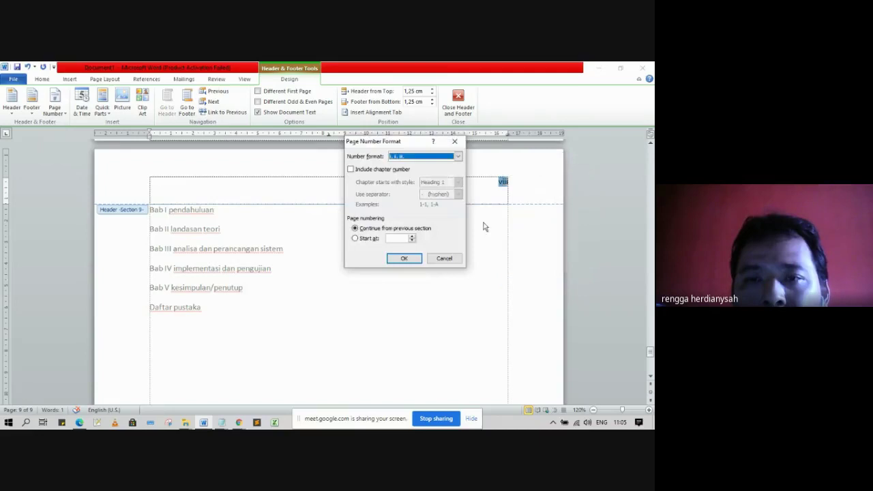
{"action": "left_click", "coordinate": [428, 158]}
{"action": "left_click", "coordinate": [413, 166]}
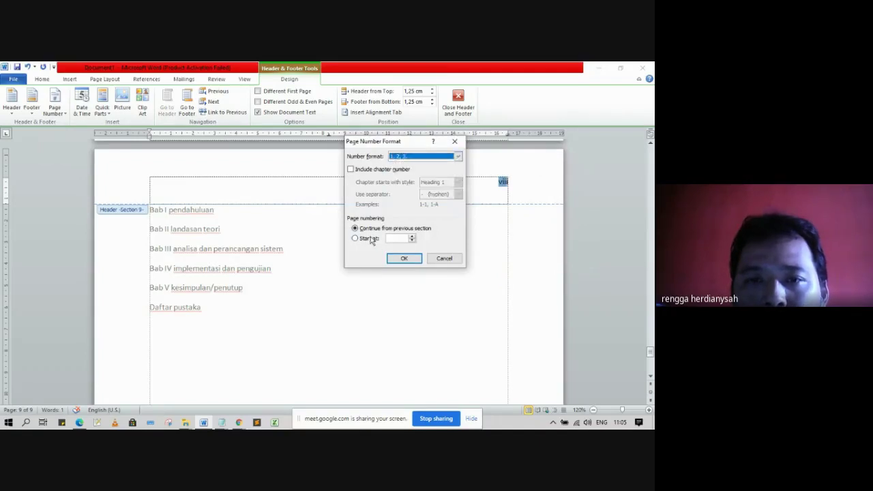
{"action": "left_click", "coordinate": [371, 239]}
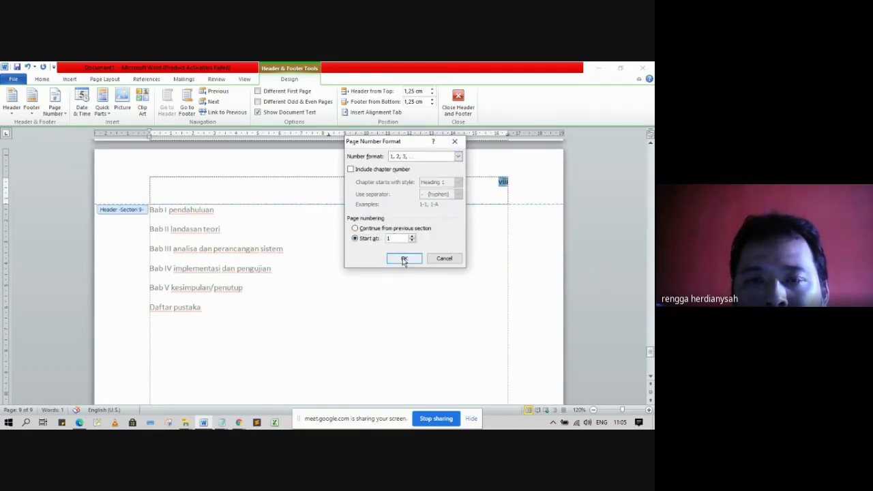
{"action": "left_click", "coordinate": [404, 258]}
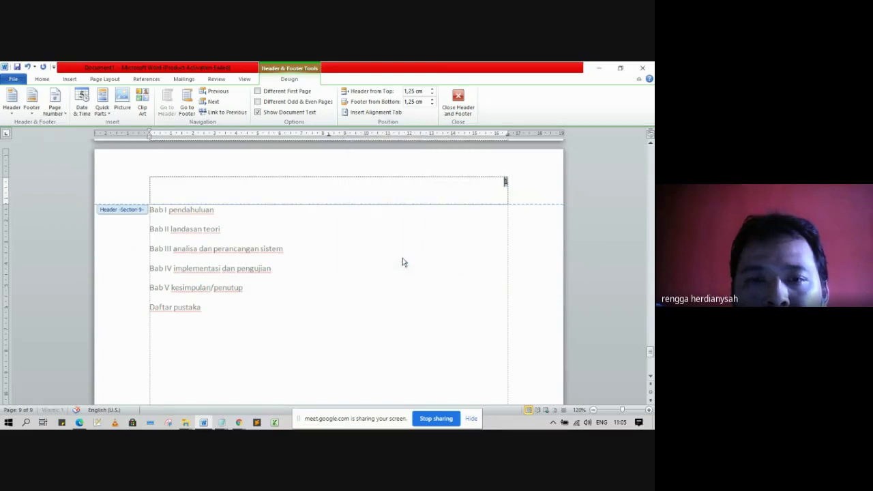
- Turn on Different First Page for the "Bab I pendahuluan" section and insert a centred Plain Number 2 page number at the page bottom
{"action": "left_click", "coordinate": [258, 91]}
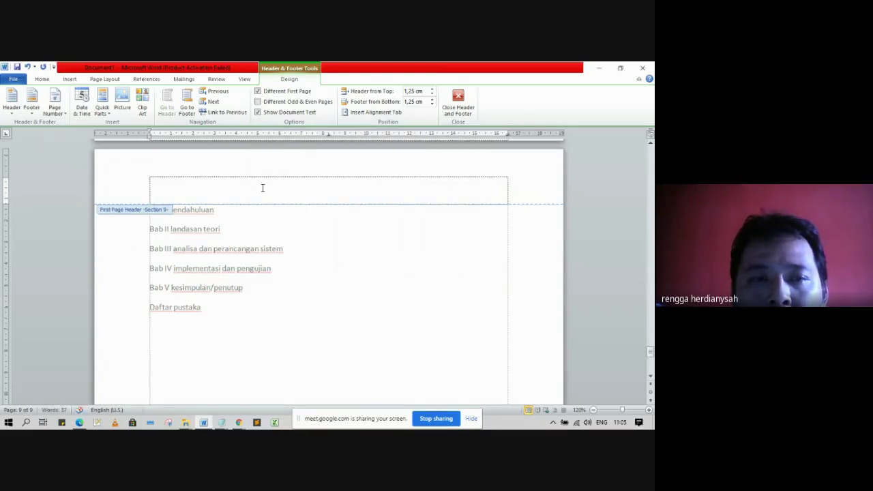
{"action": "left_click", "coordinate": [56, 113]}
{"action": "mouse_move", "coordinate": [81, 137]}
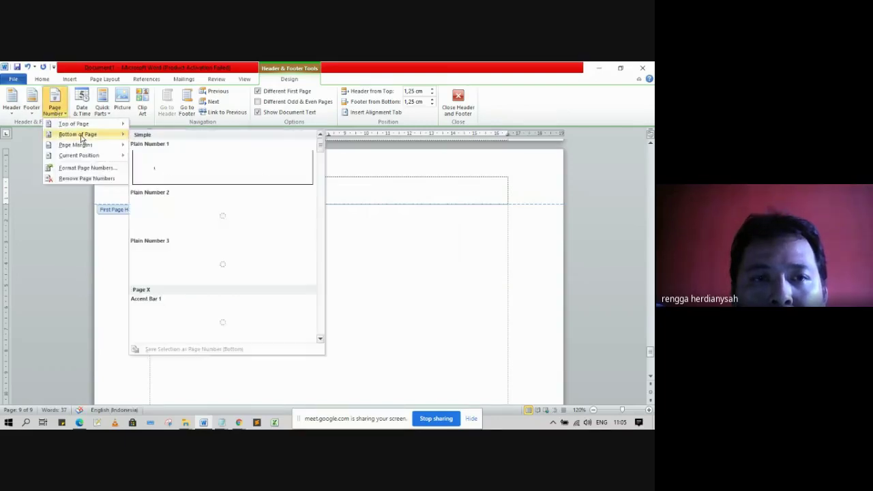
{"action": "left_click", "coordinate": [225, 220]}
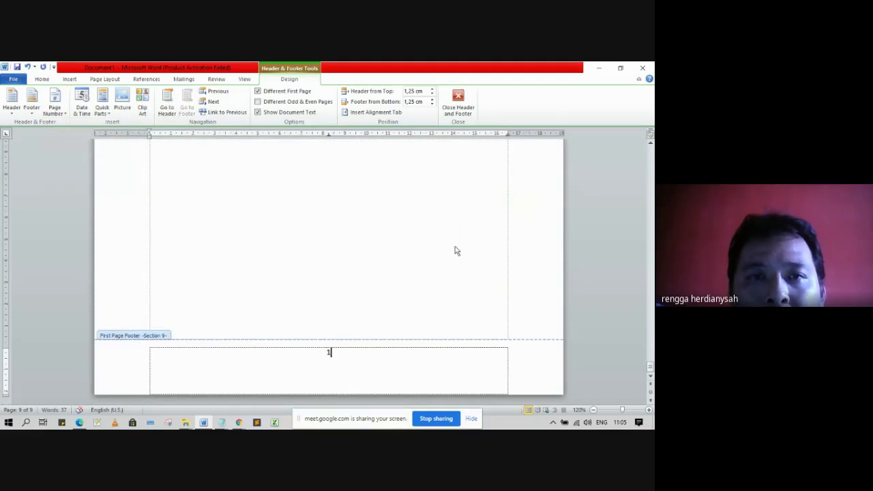
{"action": "left_click", "coordinate": [459, 104]}
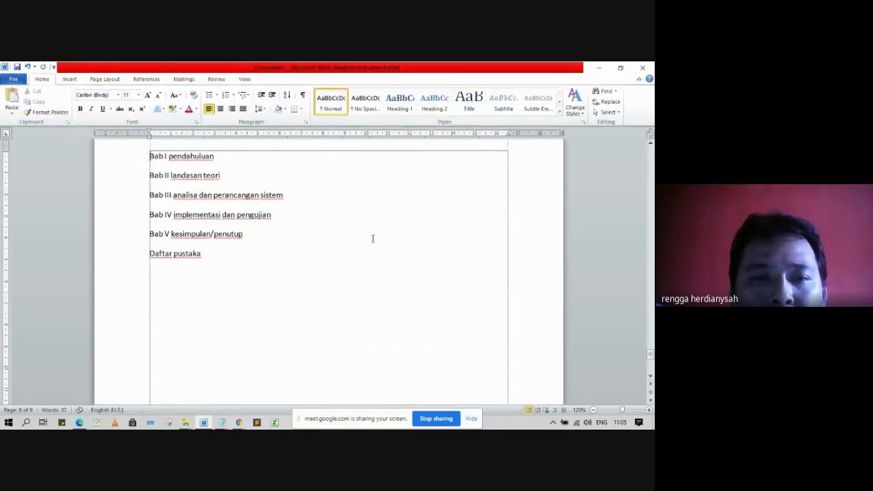
- Insert a Next Page section break before "Bab II landasan teori"
{"action": "scroll", "coordinate": [266, 205], "scroll_direction": "up", "scroll_amount": 4}
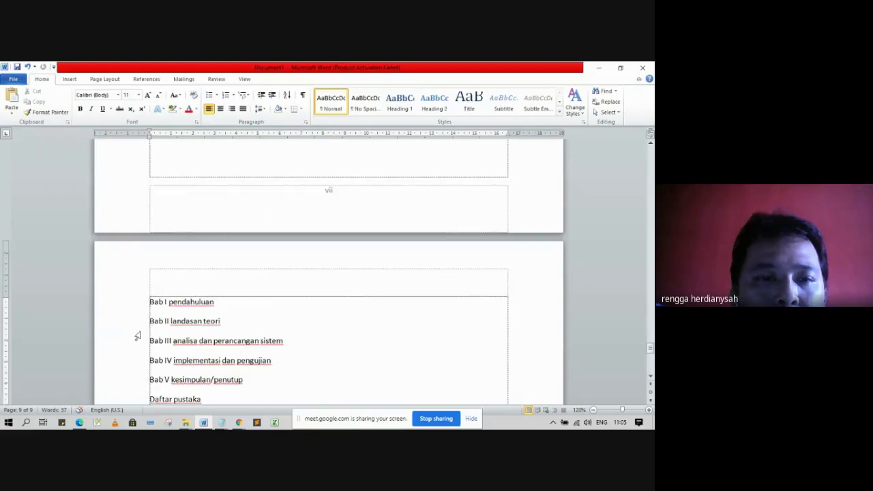
{"action": "left_click", "coordinate": [106, 80]}
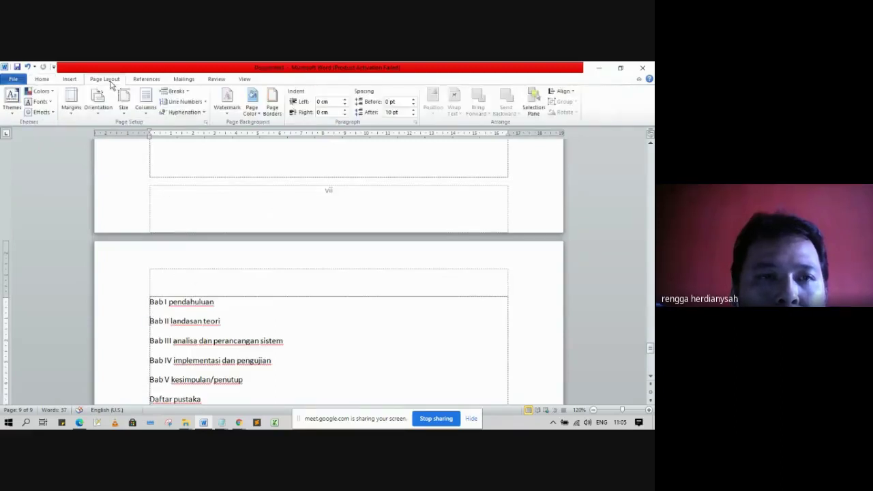
{"action": "left_click", "coordinate": [176, 91]}
{"action": "left_click", "coordinate": [230, 213]}
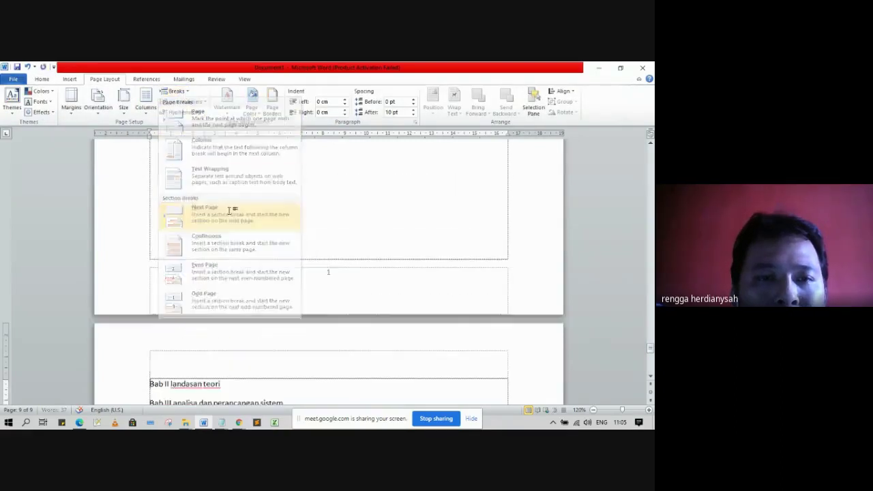
- Set the page numbering of the "Bab II landasan teori" section to continue from the previous section and leave the footer
{"action": "scroll", "coordinate": [375, 288], "scroll_direction": "down", "scroll_amount": 10}
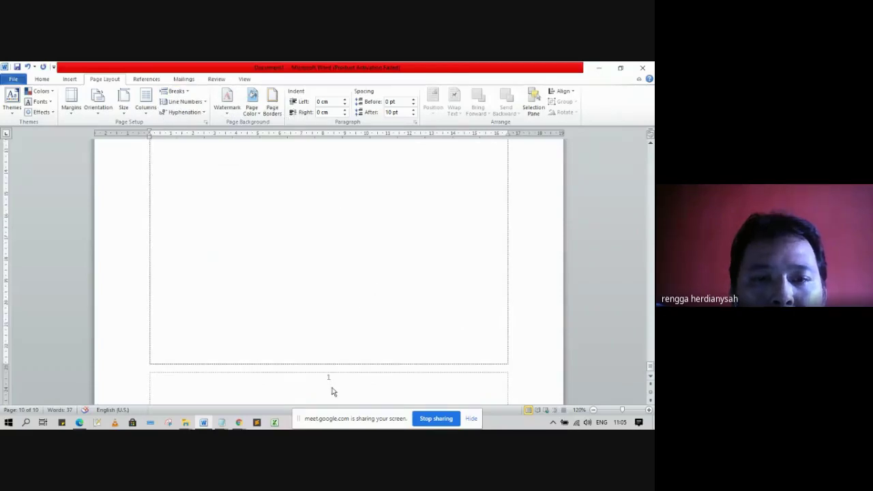
{"action": "double_click", "coordinate": [339, 382]}
{"action": "double_click", "coordinate": [329, 377]}
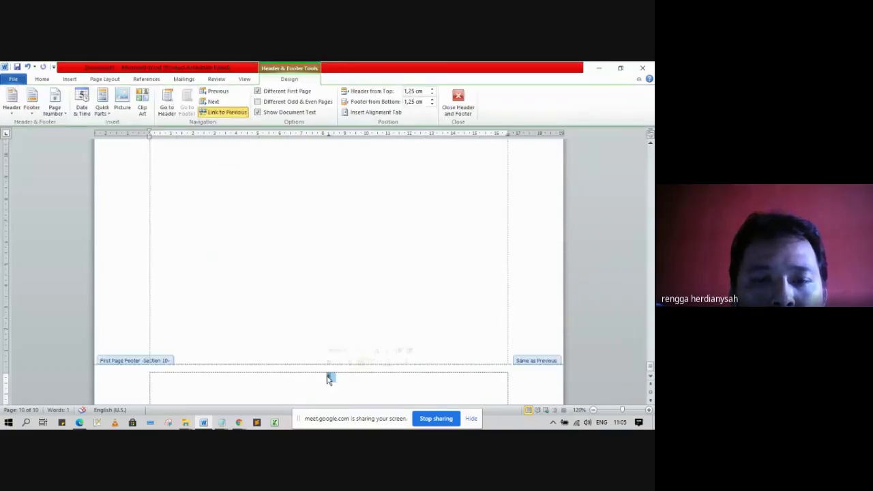
{"action": "right_click", "coordinate": [328, 379]}
{"action": "left_click", "coordinate": [369, 358]}
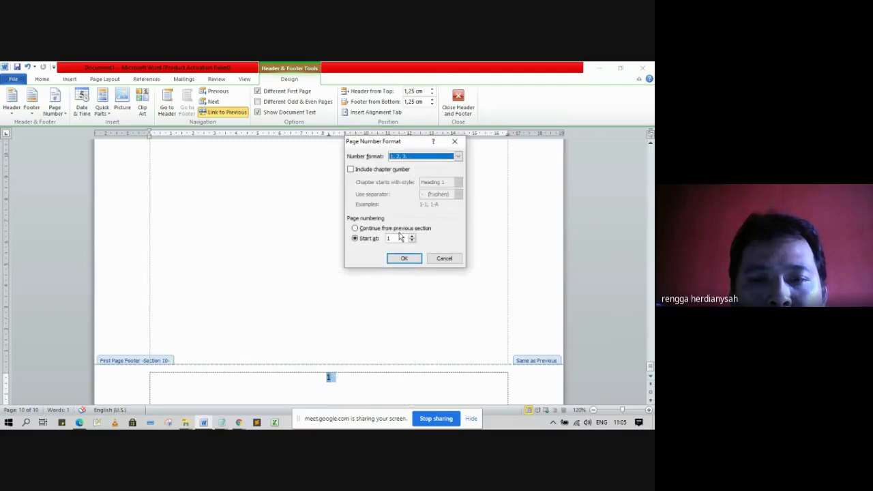
{"action": "left_click", "coordinate": [379, 229]}
{"action": "left_click", "coordinate": [405, 258]}
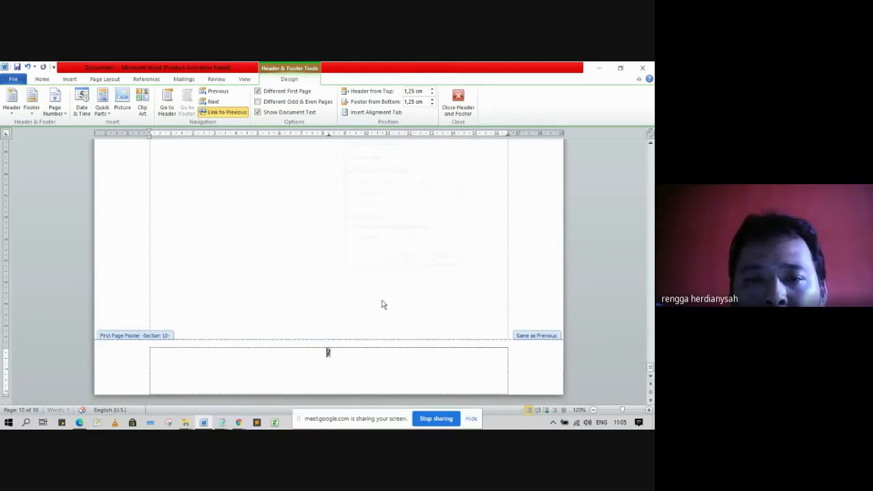
{"action": "left_click", "coordinate": [364, 356]}
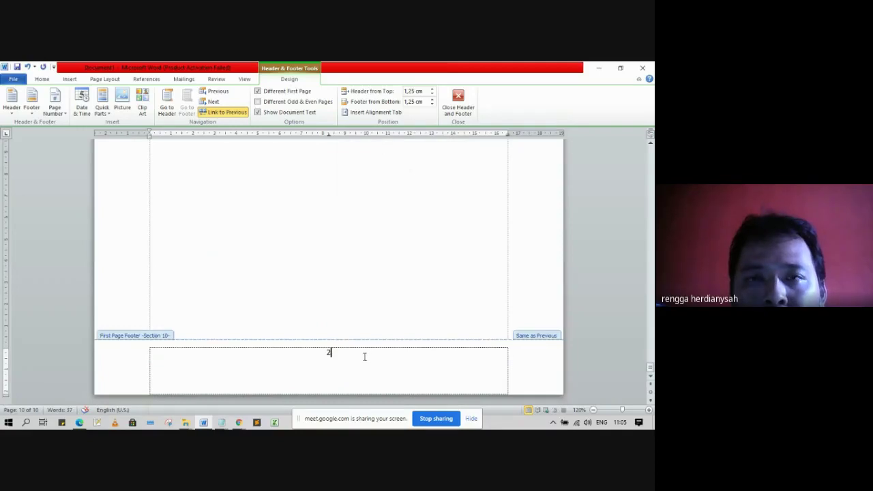
{"action": "left_click", "coordinate": [457, 101]}
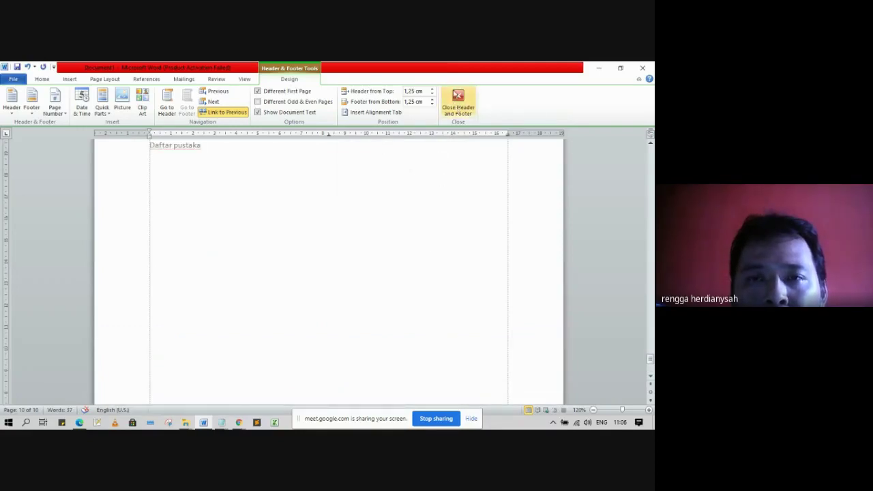
- Insert Next Page section breaks before "Bab III analisa dan perancangan sistem" and "Bab IV implementasi dan pengujian"
{"action": "scroll", "coordinate": [367, 227], "scroll_direction": "up", "scroll_amount": 3}
{"action": "scroll", "coordinate": [369, 227], "scroll_direction": "down", "scroll_amount": 3}
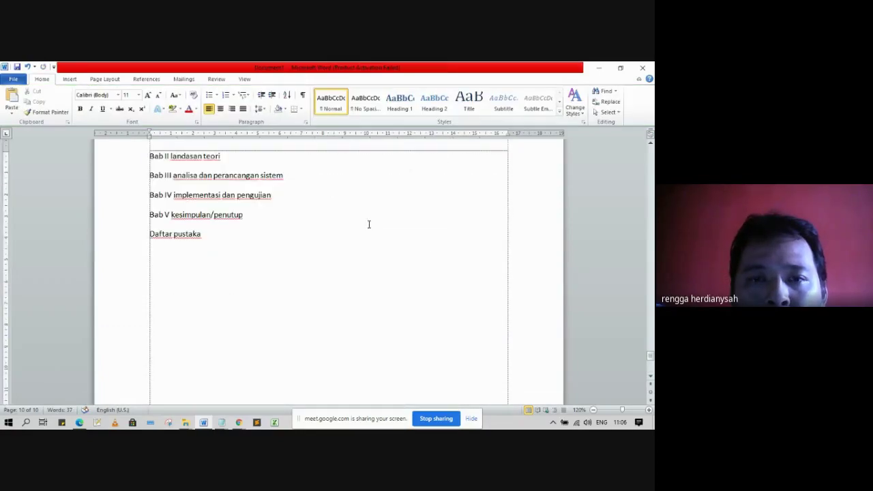
{"action": "scroll", "coordinate": [363, 226], "scroll_direction": "up", "scroll_amount": 2}
{"action": "left_click", "coordinate": [138, 252]}
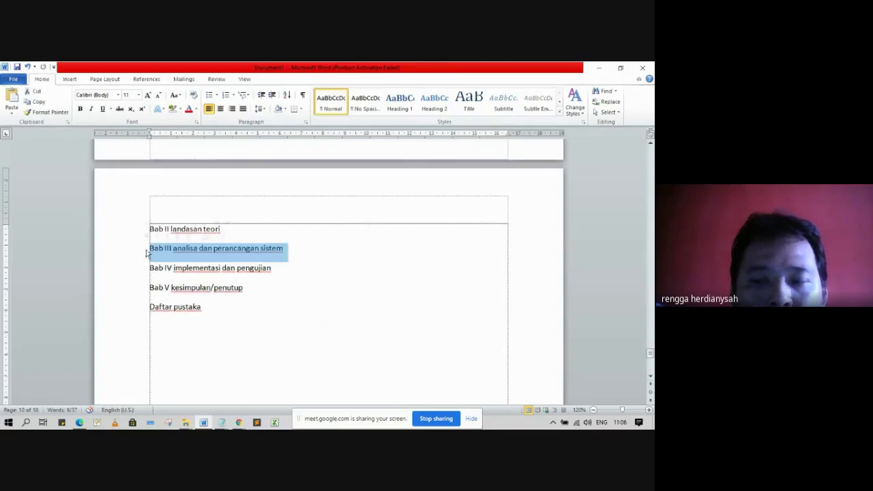
{"action": "left_click", "coordinate": [146, 253]}
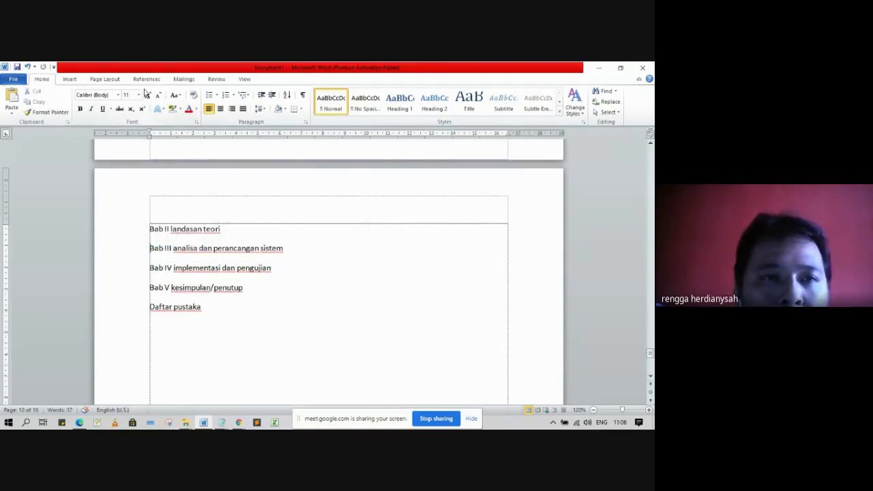
{"action": "left_click", "coordinate": [106, 79]}
{"action": "left_click", "coordinate": [175, 90]}
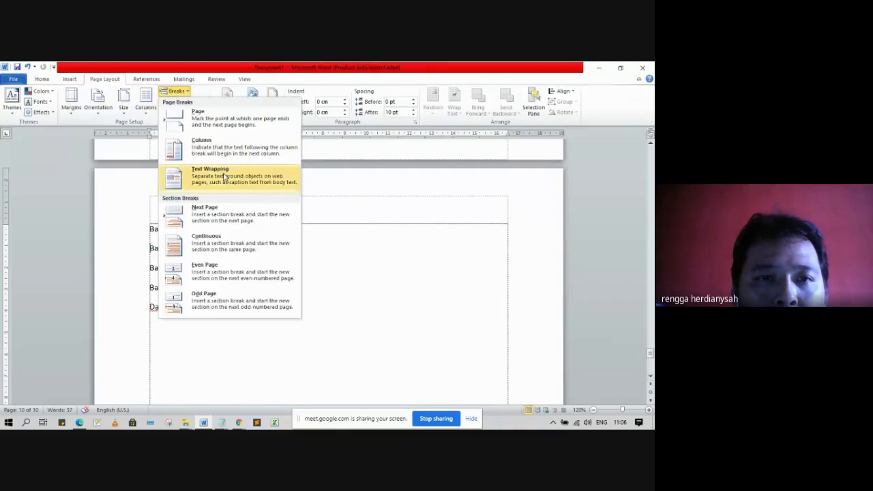
{"action": "left_click", "coordinate": [220, 217]}
{"action": "scroll", "coordinate": [140, 337], "scroll_direction": "down", "scroll_amount": 3}
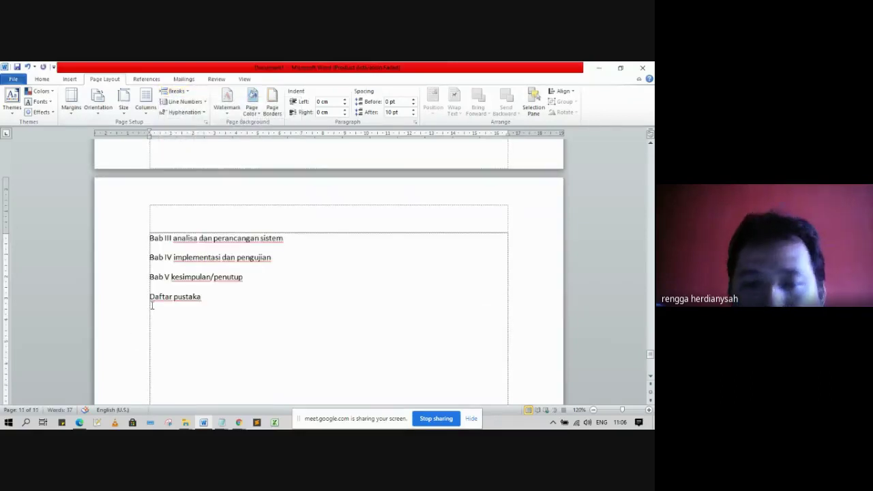
{"action": "left_click", "coordinate": [176, 91]}
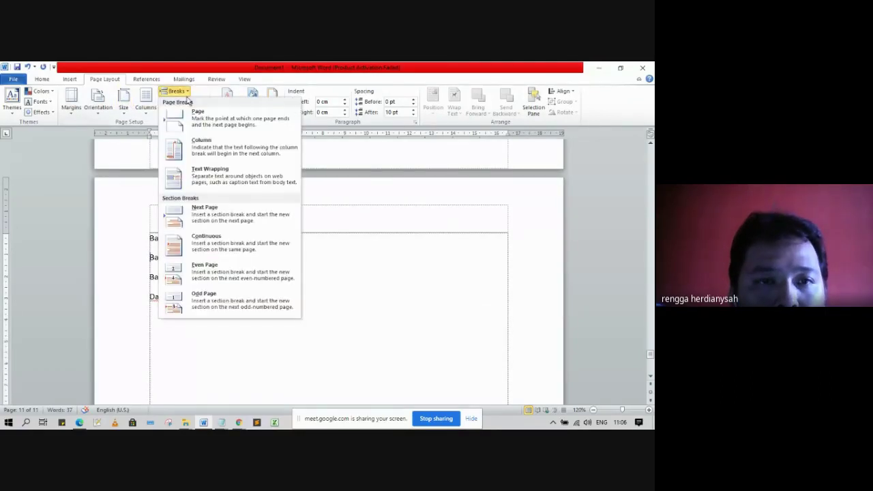
{"action": "left_click", "coordinate": [219, 215]}
- Insert Next Page section breaks before "Bab V kesimpulan/penutup" and "Daftar pustaka"
{"action": "scroll", "coordinate": [213, 191], "scroll_direction": "down", "scroll_amount": 2}
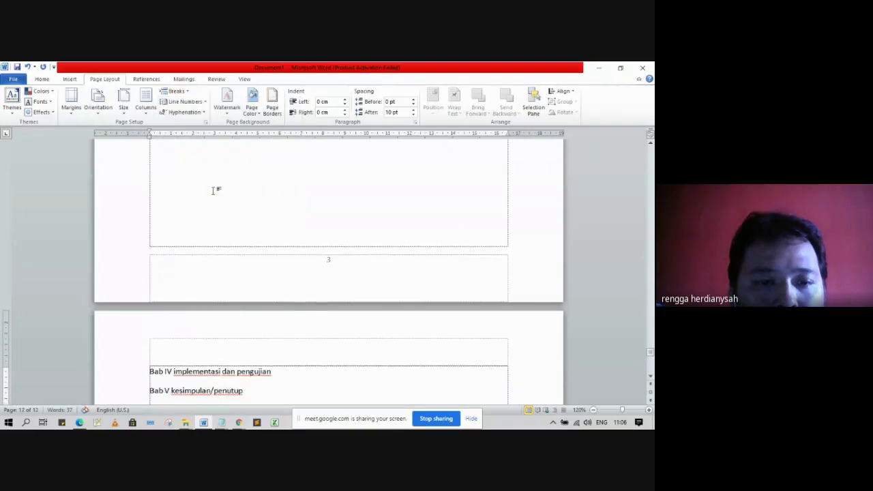
{"action": "left_click", "coordinate": [176, 91]}
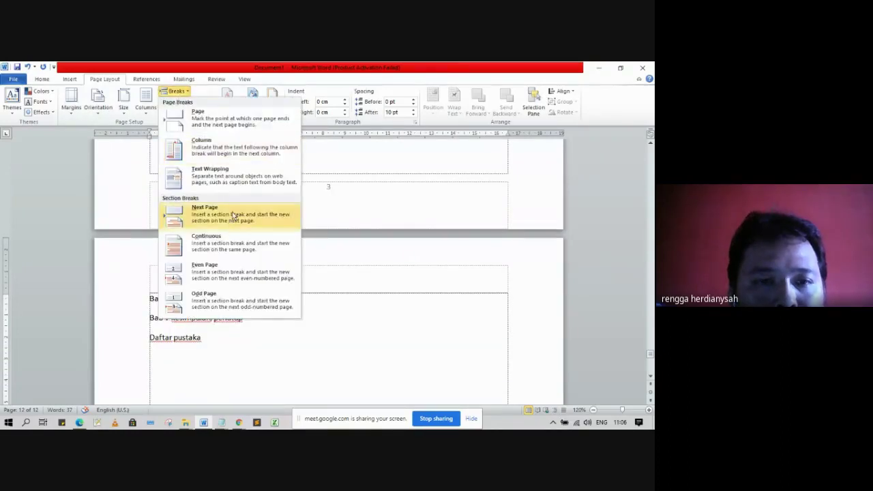
{"action": "left_click", "coordinate": [230, 224]}
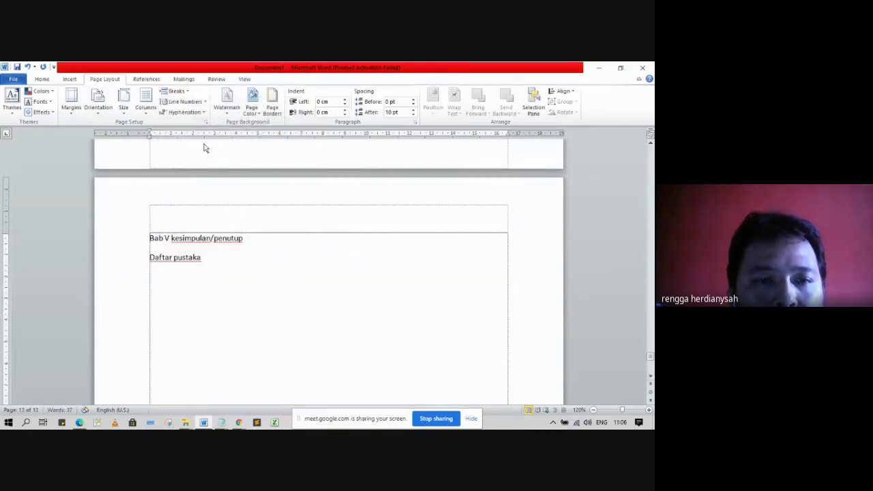
{"action": "left_click", "coordinate": [176, 90]}
{"action": "left_click", "coordinate": [236, 217]}
{"action": "left_click", "coordinate": [236, 218]}
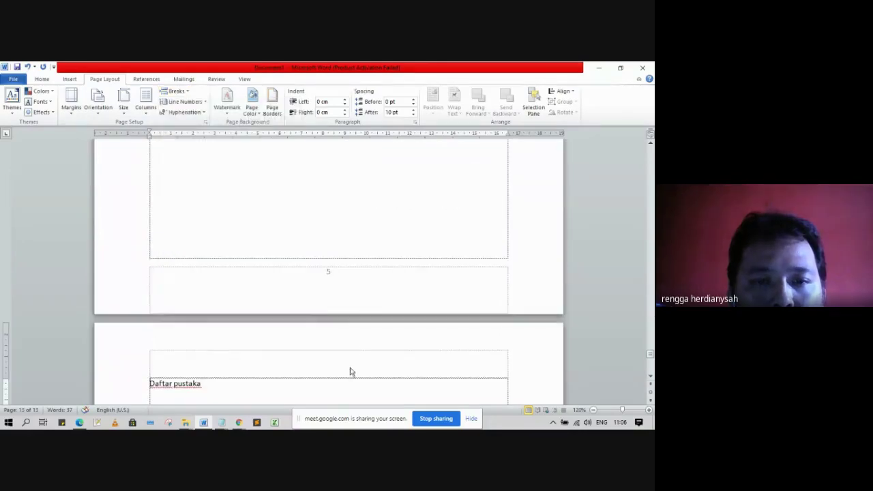
- Turn off Different First Page for the "Daftar pustaka" section and unlink its footer from the previous section
{"action": "scroll", "coordinate": [351, 369], "scroll_direction": "down", "scroll_amount": 5}
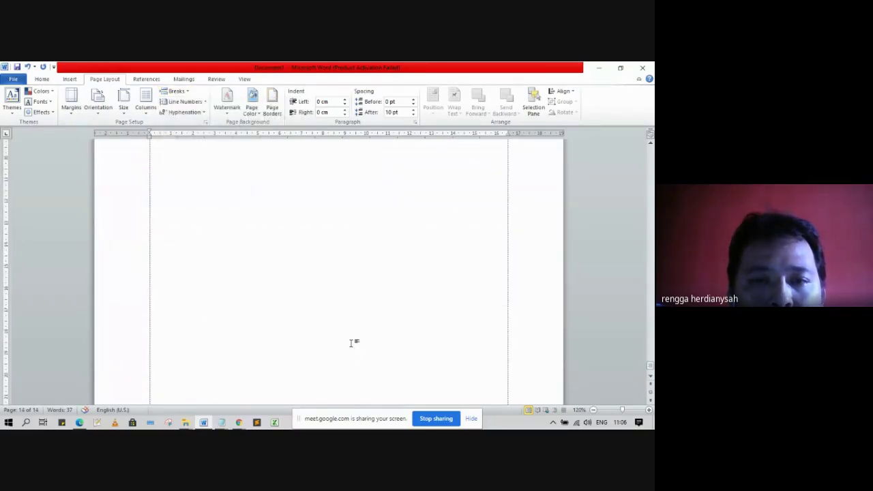
{"action": "scroll", "coordinate": [350, 343], "scroll_direction": "down", "scroll_amount": 2}
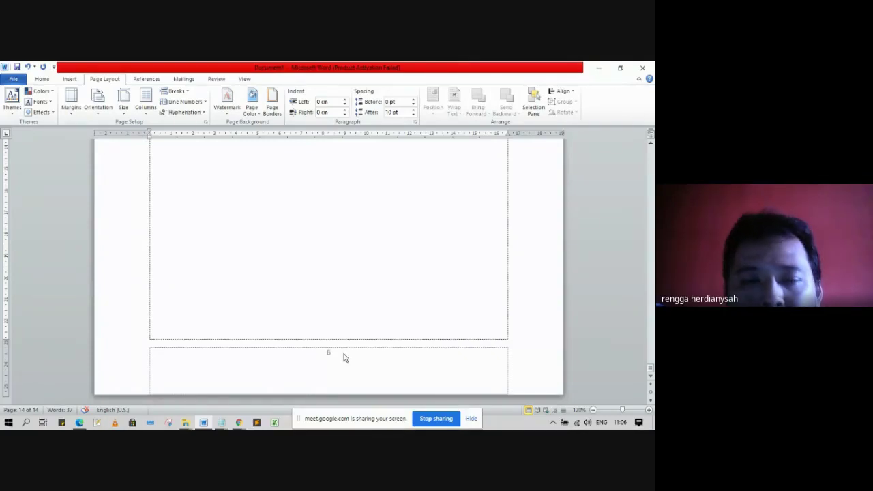
{"action": "double_click", "coordinate": [343, 356]}
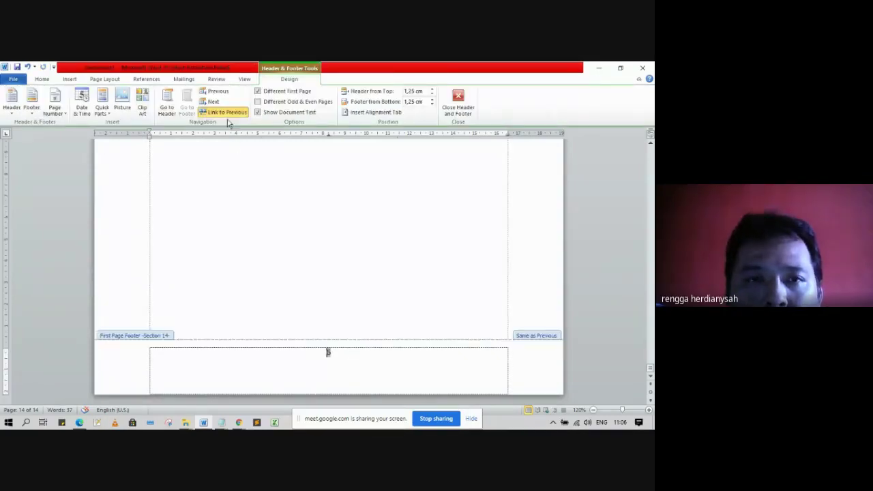
{"action": "left_click", "coordinate": [225, 112]}
{"action": "left_click", "coordinate": [259, 91]}
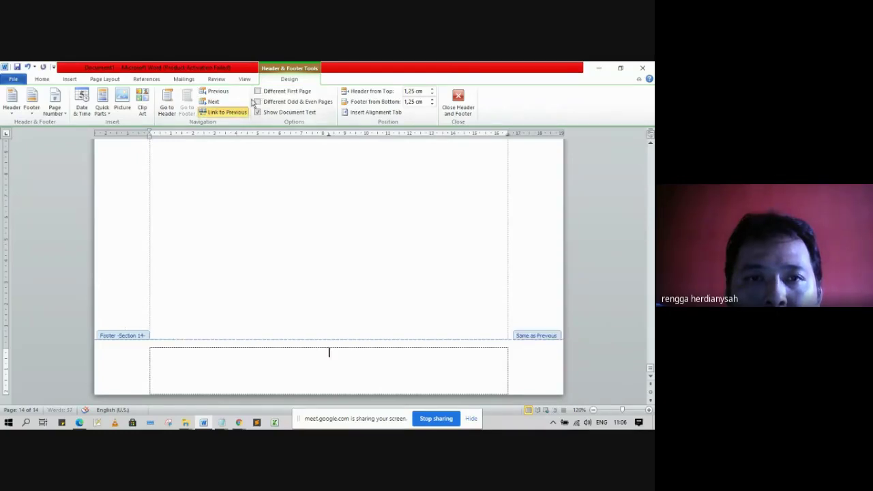
{"action": "left_click", "coordinate": [228, 113]}
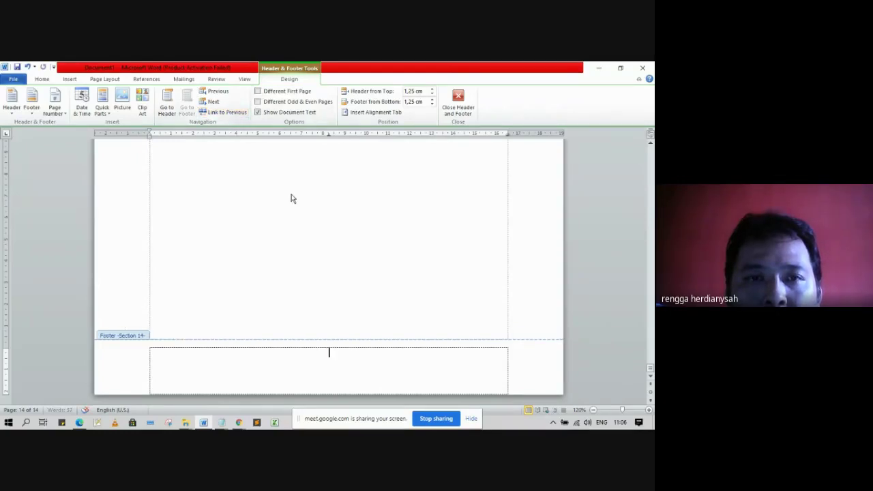
- Unlink the header of the "Daftar pustaka" section from the previous section and turn Different First Page on
{"action": "scroll", "coordinate": [308, 264], "scroll_direction": "up", "scroll_amount": 10}
{"action": "left_click", "coordinate": [312, 267]}
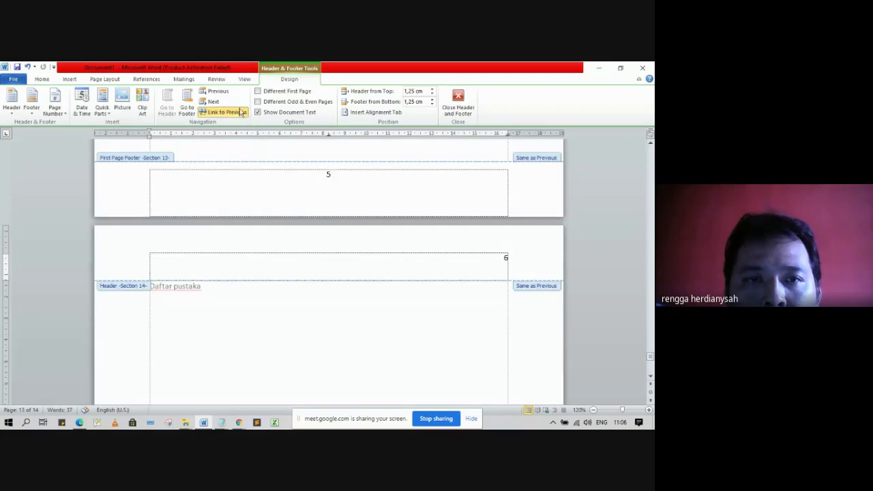
{"action": "left_click", "coordinate": [241, 112]}
{"action": "left_click", "coordinate": [258, 91]}
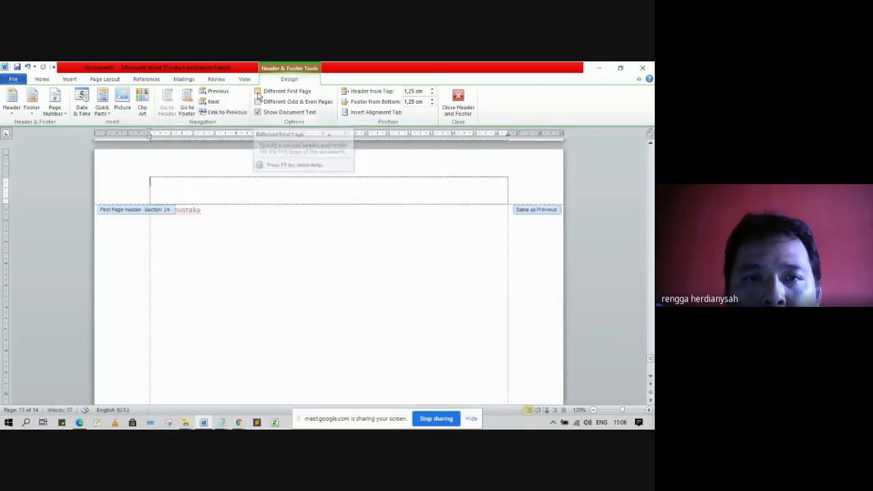
- Unlink the first-page header of the "Daftar pustaka" section from the previous section and delete the page number from its first-page footer
{"action": "left_click", "coordinate": [230, 112]}
{"action": "scroll", "coordinate": [250, 197], "scroll_direction": "down", "scroll_amount": 10}
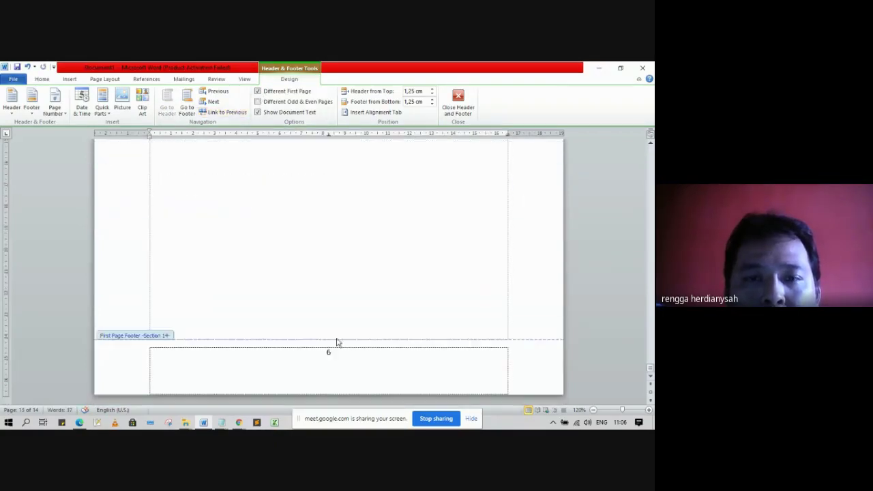
{"action": "left_click", "coordinate": [321, 353]}
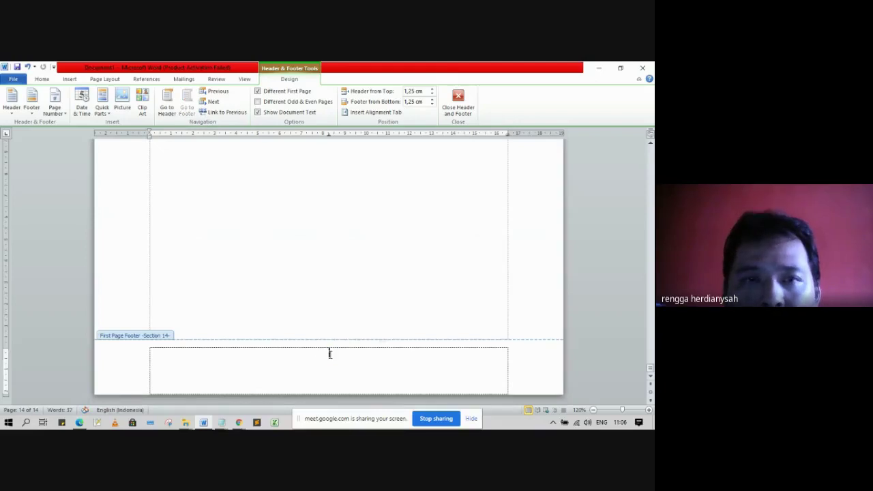
- Turn off Different First Page for the "Daftar pustaka" section, delete the page number from its header, and leave header and footer editing
{"action": "left_click", "coordinate": [258, 92]}
{"action": "scroll", "coordinate": [383, 211], "scroll_direction": "up", "scroll_amount": 10}
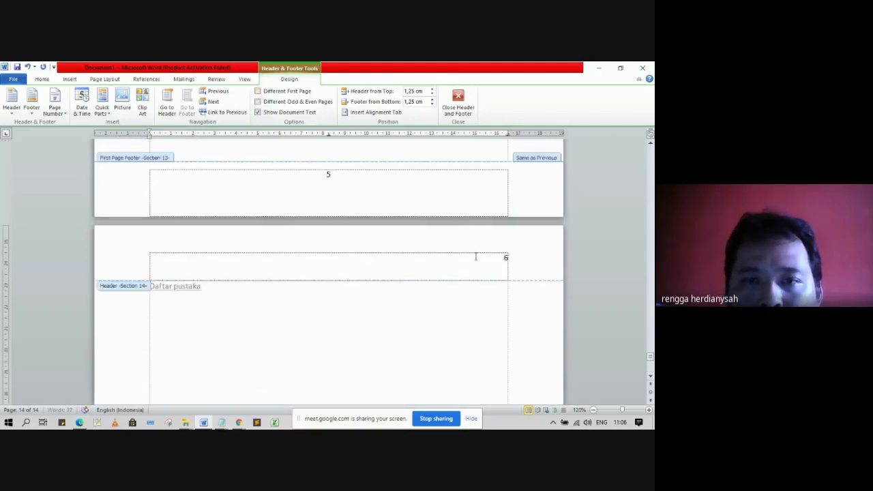
{"action": "double_click", "coordinate": [506, 258]}
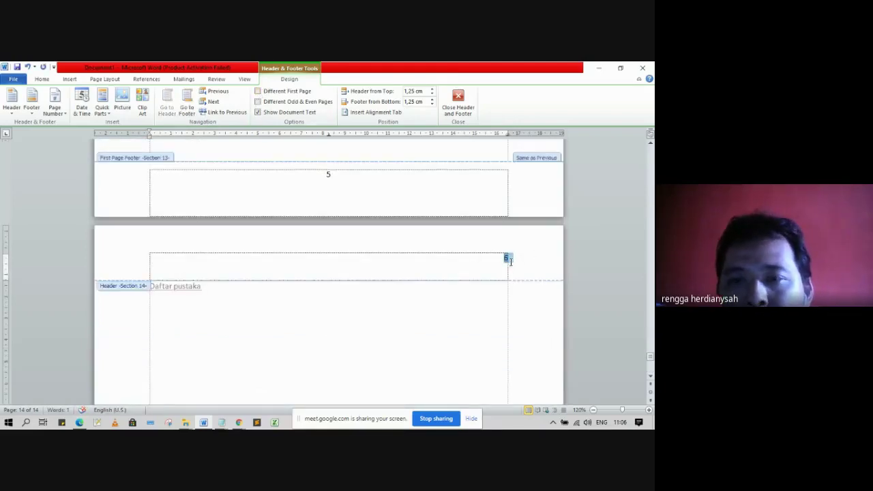
{"action": "key", "text": "Delete"}
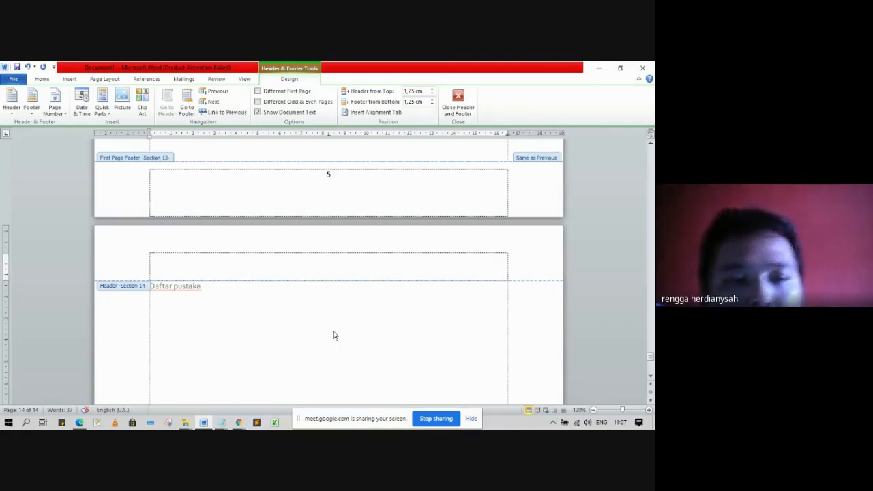
{"action": "scroll", "coordinate": [335, 333], "scroll_direction": "down", "scroll_amount": 10}
{"action": "scroll", "coordinate": [348, 307], "scroll_direction": "up", "scroll_amount": 10}
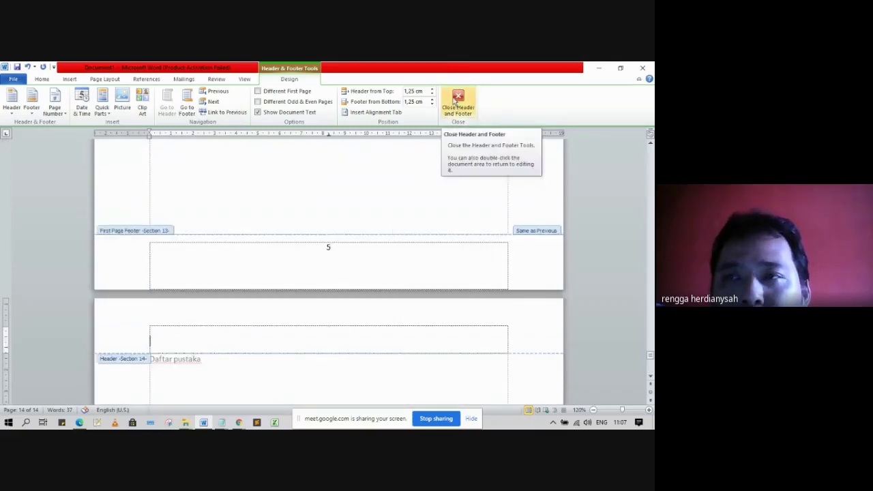
{"action": "left_click", "coordinate": [455, 101]}
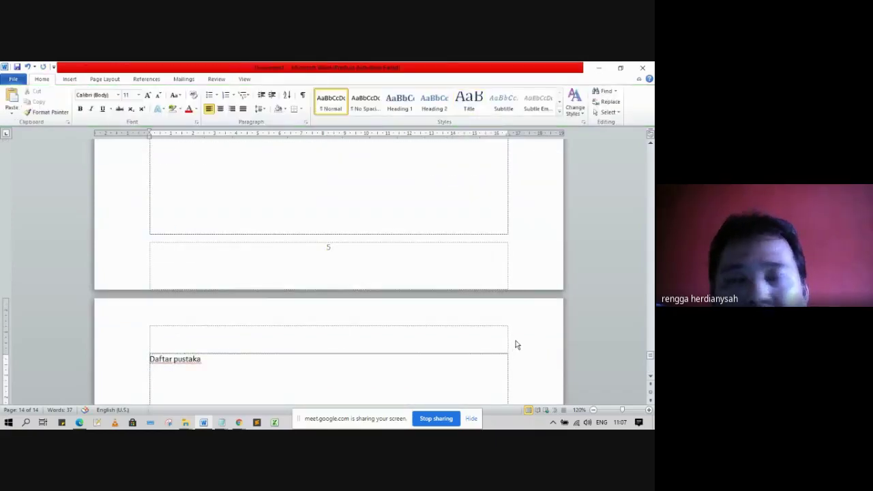
- Check the page numbering from the "Daftar pustaka" page back through the chapters to "Daftar simbol" and "Bab I pendahuluan"
{"action": "scroll", "coordinate": [517, 341], "scroll_direction": "down", "scroll_amount": 6}
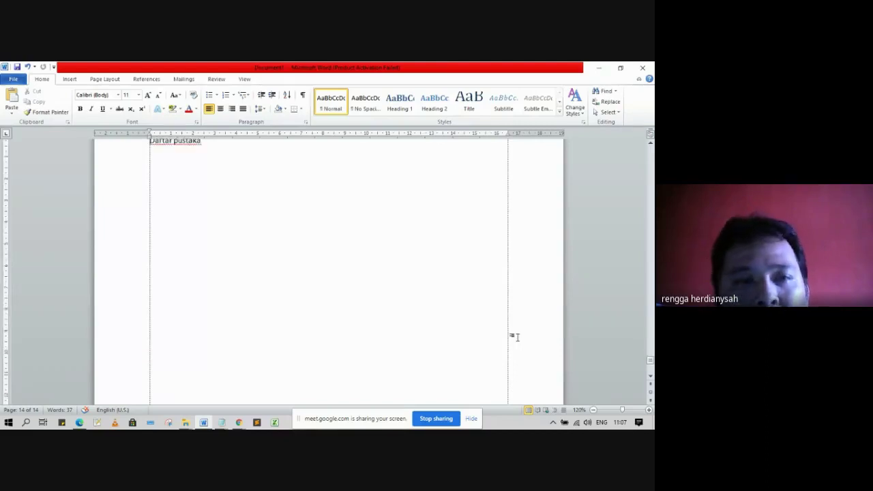
{"action": "scroll", "coordinate": [518, 333], "scroll_direction": "up", "scroll_amount": 4}
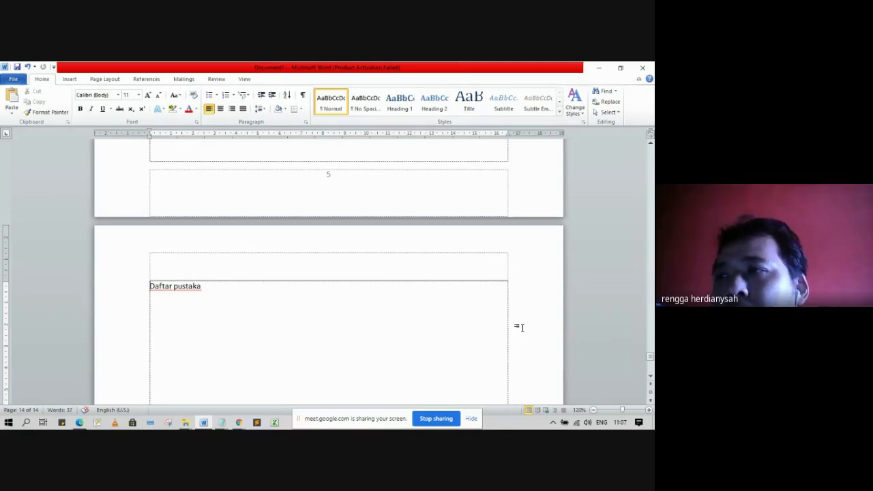
{"action": "scroll", "coordinate": [520, 327], "scroll_direction": "down", "scroll_amount": 4}
{"action": "scroll", "coordinate": [520, 327], "scroll_direction": "up", "scroll_amount": 8}
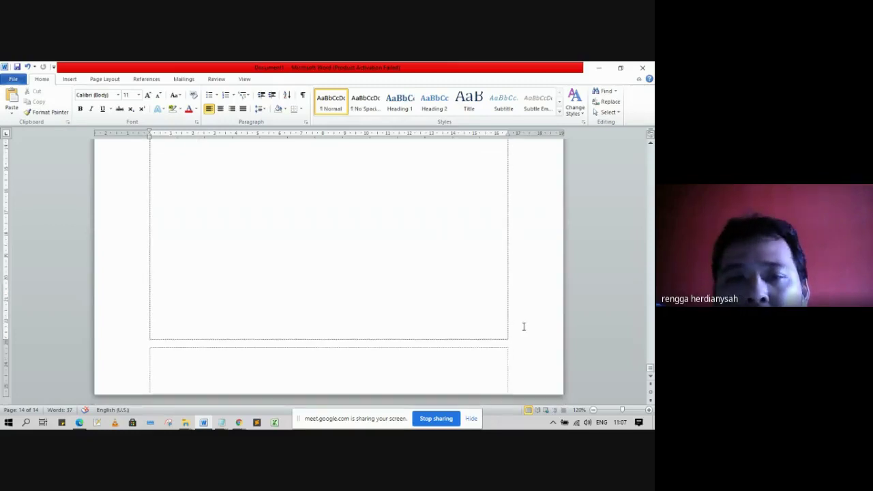
{"action": "scroll", "coordinate": [525, 328], "scroll_direction": "up", "scroll_amount": 15}
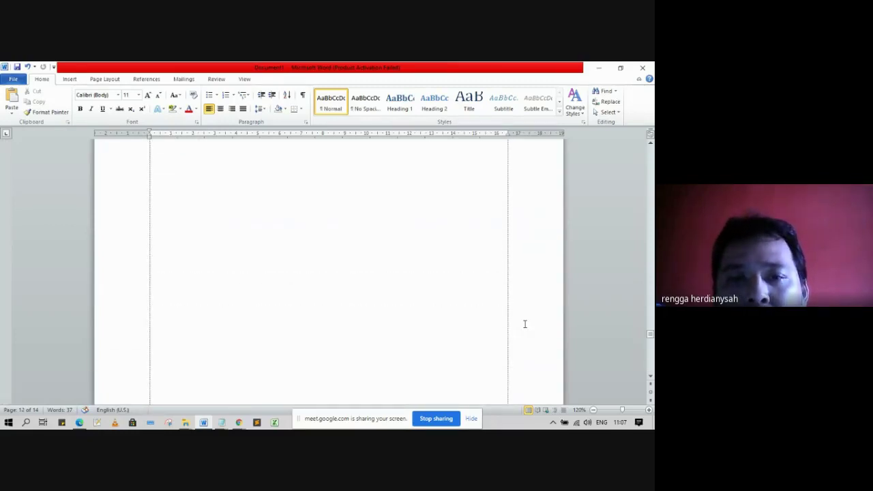
{"action": "scroll", "coordinate": [525, 323], "scroll_direction": "up", "scroll_amount": 15}
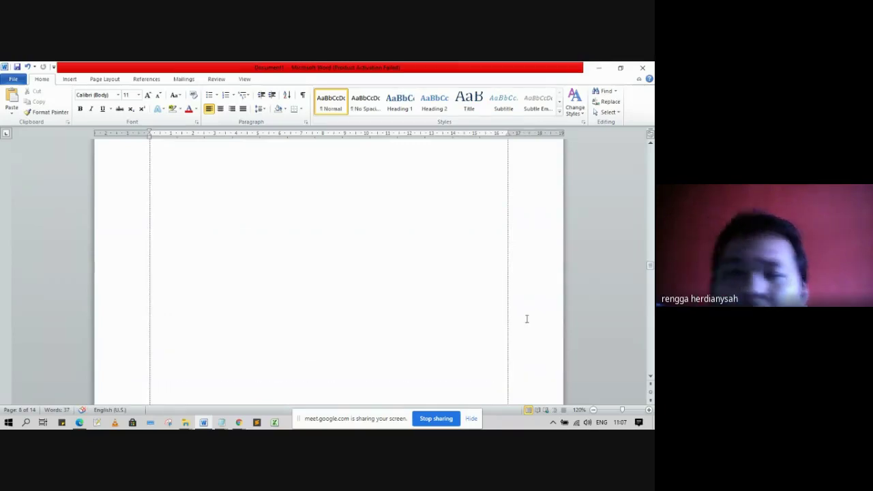
{"action": "scroll", "coordinate": [527, 319], "scroll_direction": "up", "scroll_amount": 4}
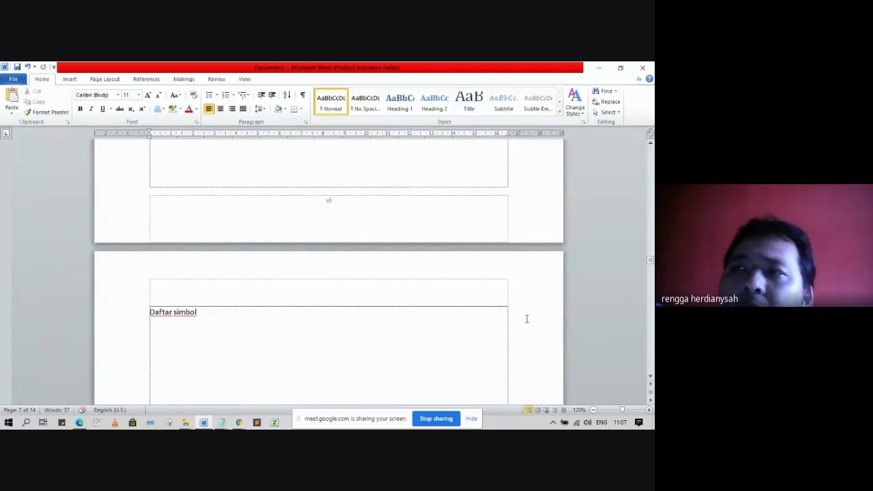
{"action": "scroll", "coordinate": [526, 318], "scroll_direction": "down", "scroll_amount": 4}
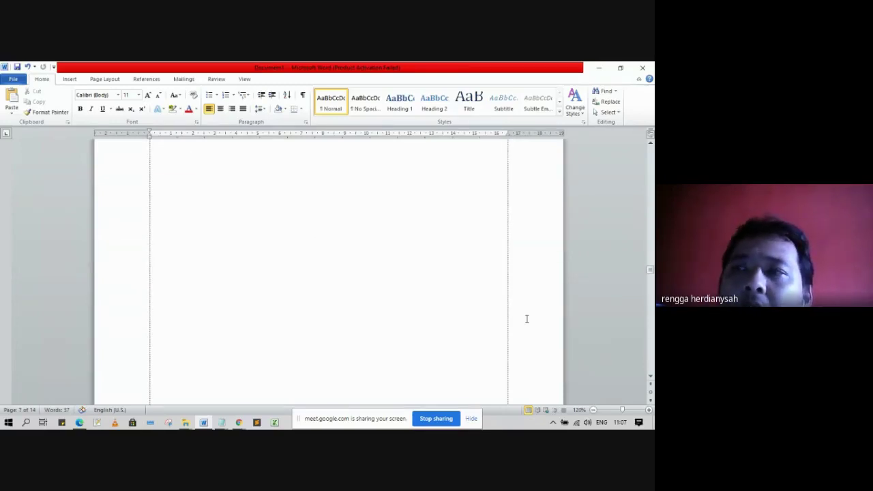
{"action": "scroll", "coordinate": [526, 319], "scroll_direction": "down", "scroll_amount": 6}
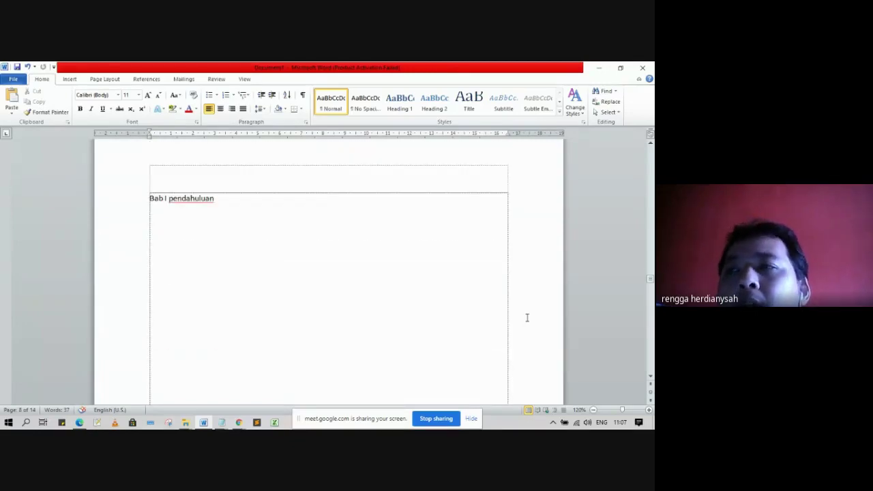
- Start a new paragraph style from the "Bab I pendahuluan" heading line and name it Lvl1
{"action": "left_click", "coordinate": [276, 217]}
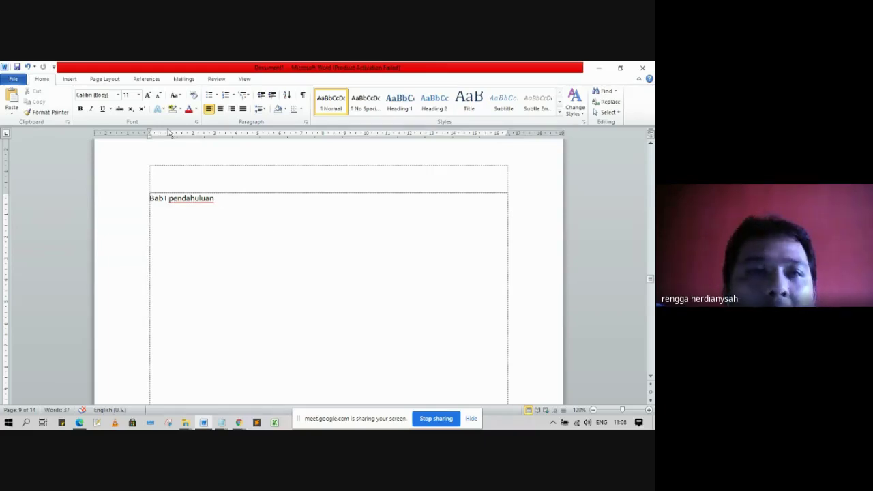
{"action": "left_click", "coordinate": [583, 122]}
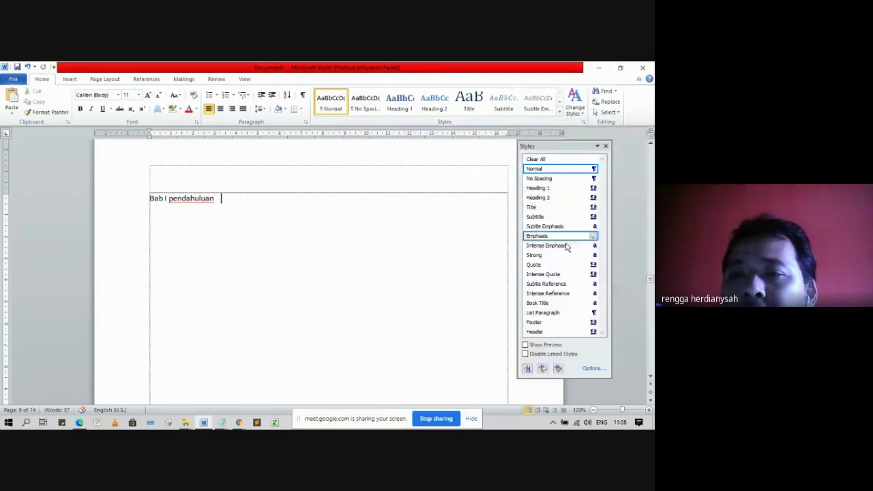
{"action": "left_click", "coordinate": [526, 372]}
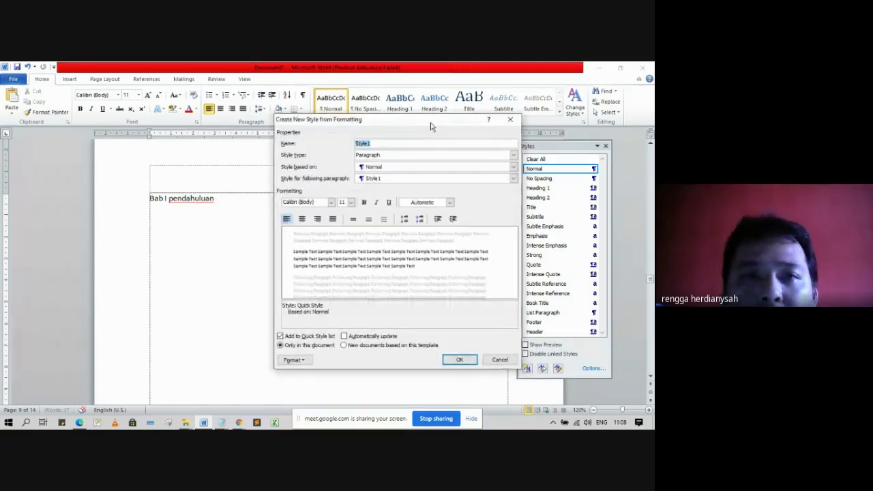
{"action": "left_click_drag", "start_coordinate": [431, 126], "coordinate": [346, 101]}
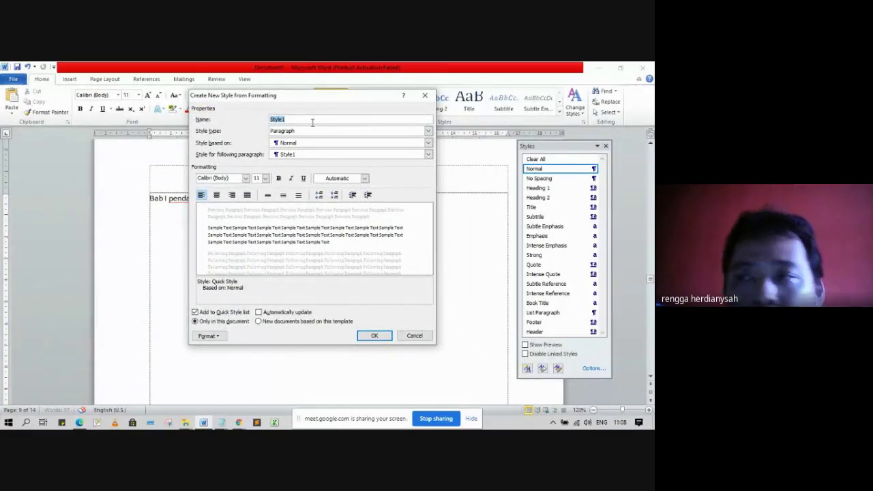
{"action": "type", "text": "Lvl1"}
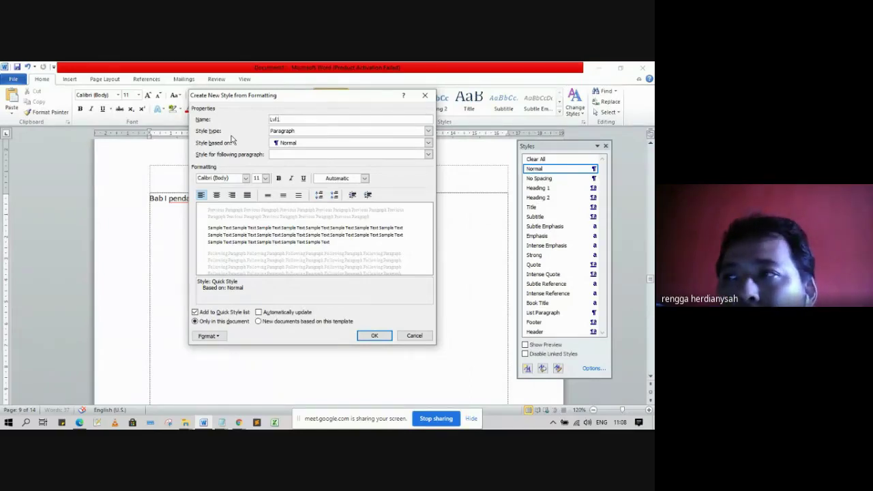
{"action": "left_click_drag", "start_coordinate": [266, 101], "coordinate": [315, 262]}
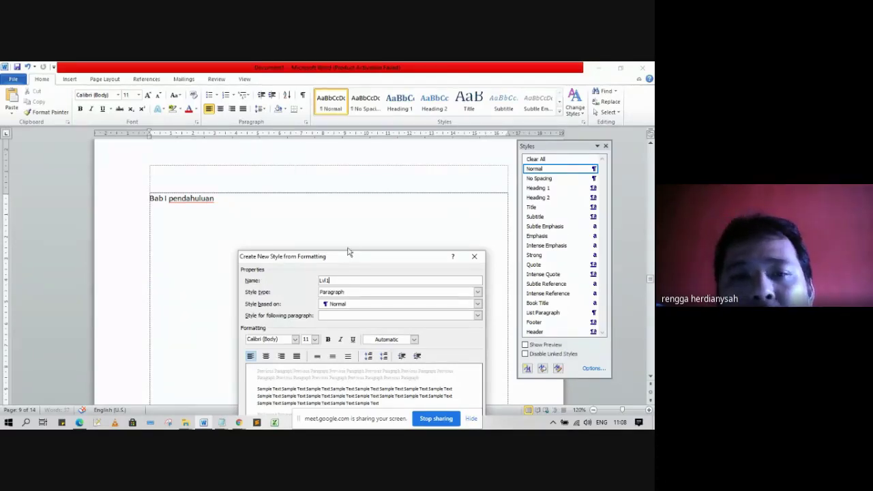
{"action": "left_click_drag", "start_coordinate": [348, 257], "coordinate": [332, 139]}
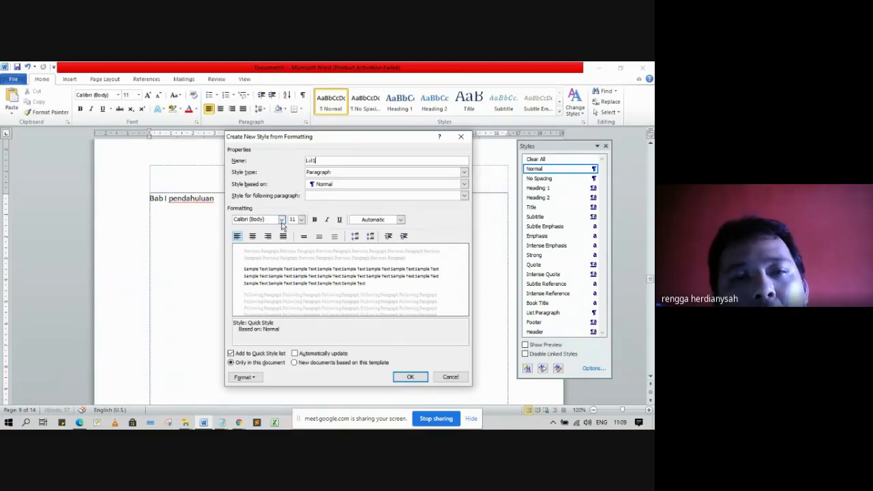
- Set the Lvl1 style's font to Times New Roman, 12 pt, bold
{"action": "left_click", "coordinate": [282, 220]}
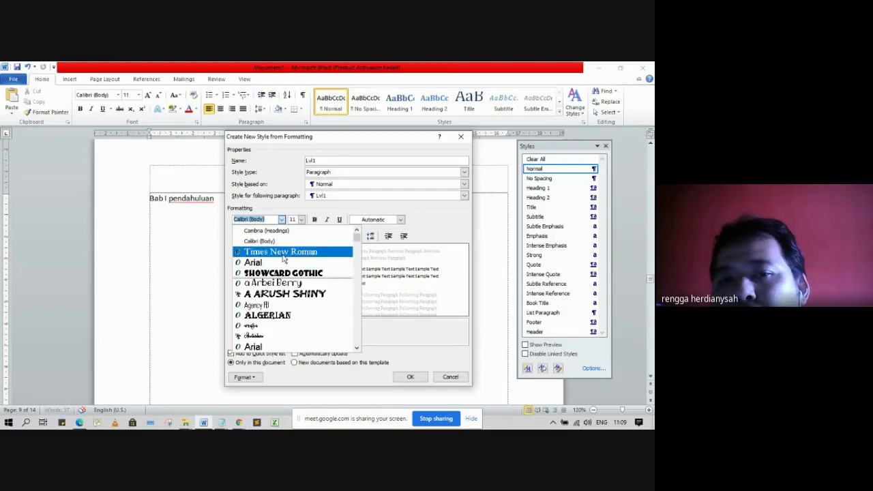
{"action": "left_click", "coordinate": [283, 255]}
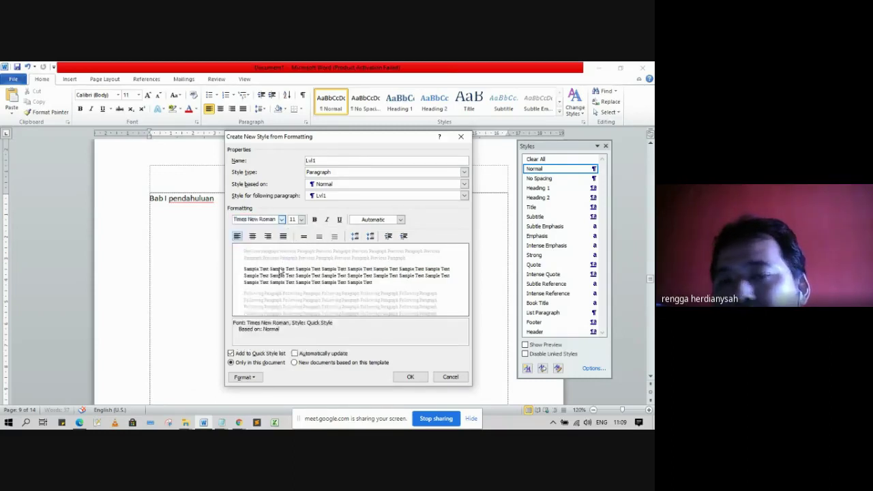
{"action": "left_click", "coordinate": [301, 219]}
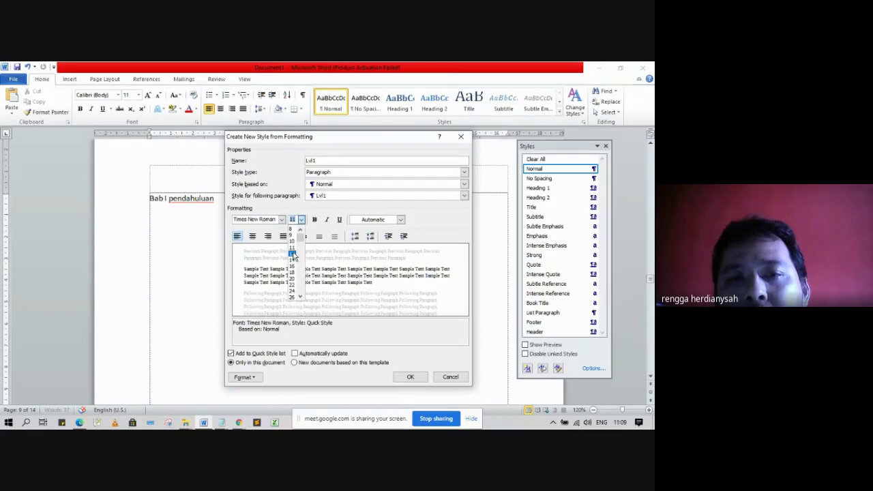
{"action": "left_click", "coordinate": [292, 254]}
{"action": "left_click", "coordinate": [314, 220]}
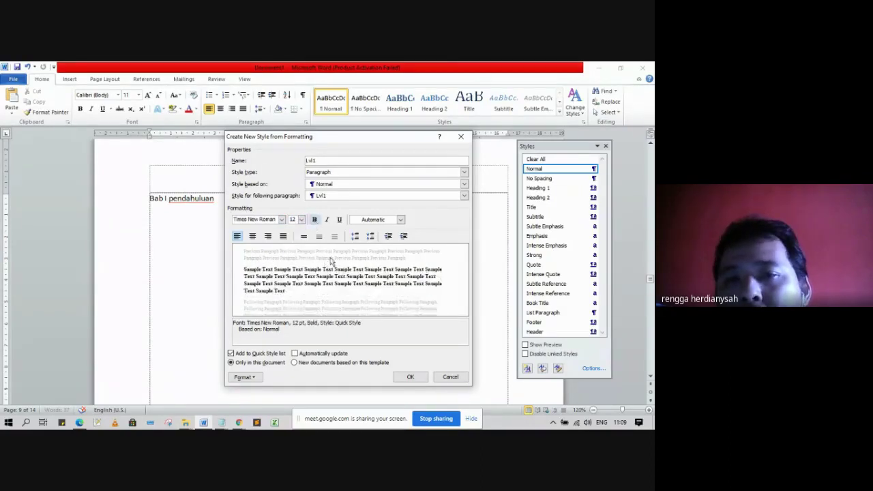
- Try black as the Lvl1 style's font colour and restore it to Automatic
{"action": "left_click", "coordinate": [400, 220]}
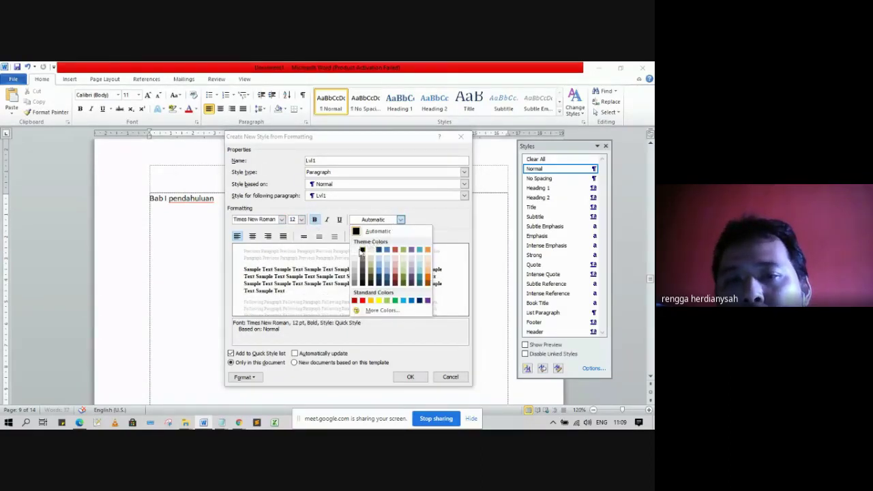
{"action": "left_click", "coordinate": [362, 251]}
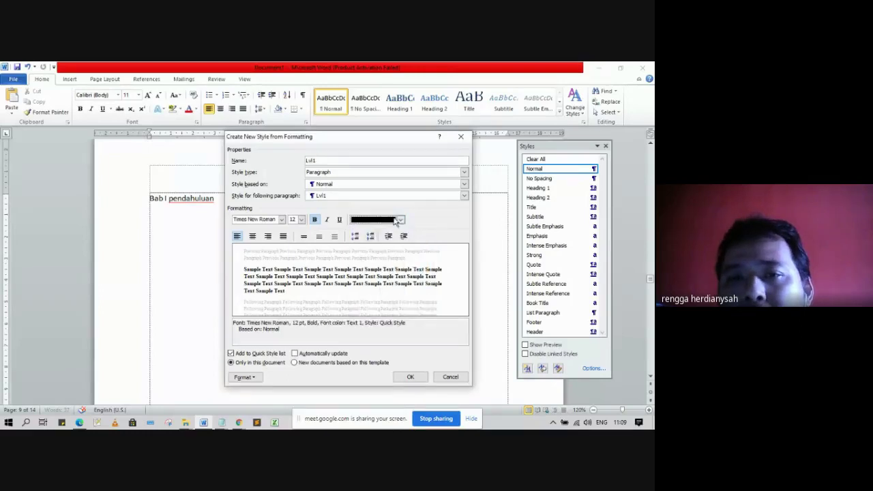
{"action": "left_click", "coordinate": [401, 220]}
{"action": "left_click", "coordinate": [380, 232]}
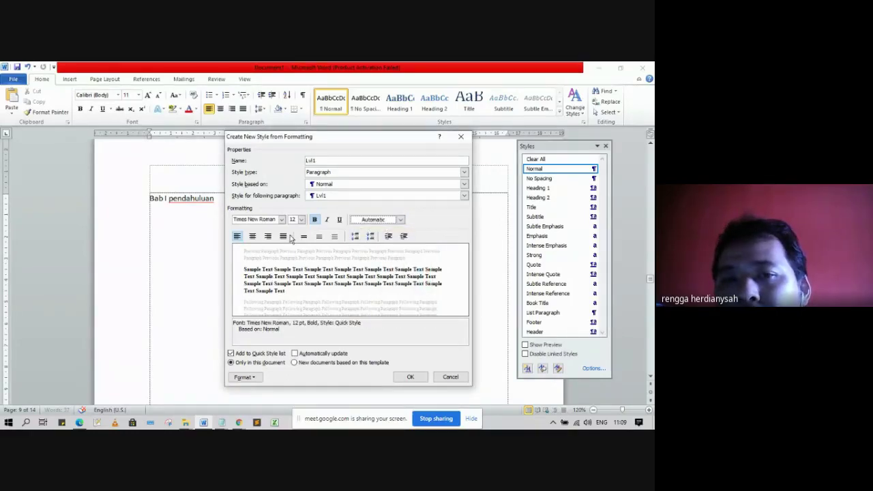
- Set the Lvl1 style's paragraph alignment to centered
{"action": "left_click", "coordinate": [252, 237]}
{"action": "left_click", "coordinate": [236, 237]}
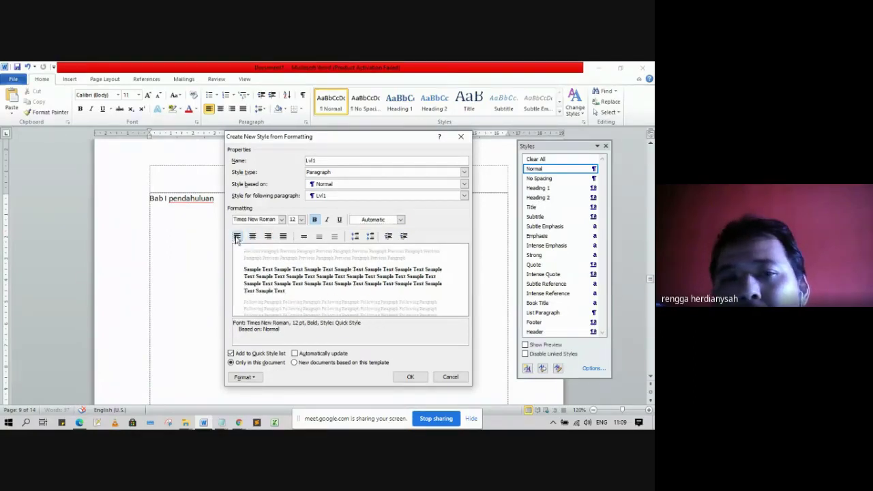
{"action": "left_click", "coordinate": [253, 239]}
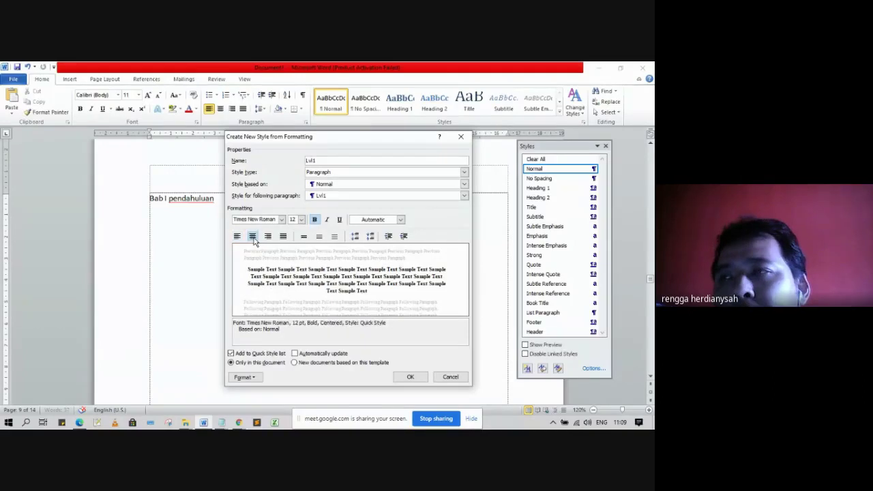
- Set the Lvl1 style's line spacing to 1.5 lines and reduce its spacing after the paragraph to 4 pt
{"action": "left_click", "coordinate": [304, 237]}
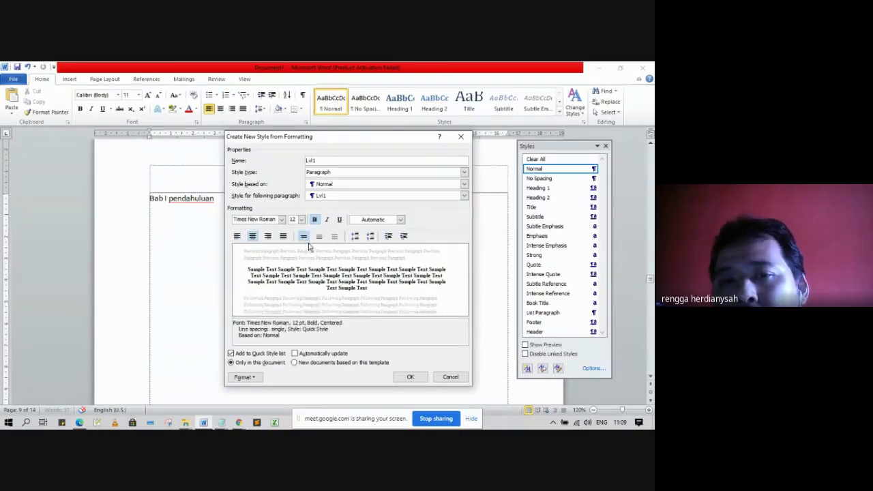
{"action": "left_click", "coordinate": [320, 239]}
{"action": "left_click", "coordinate": [336, 237]}
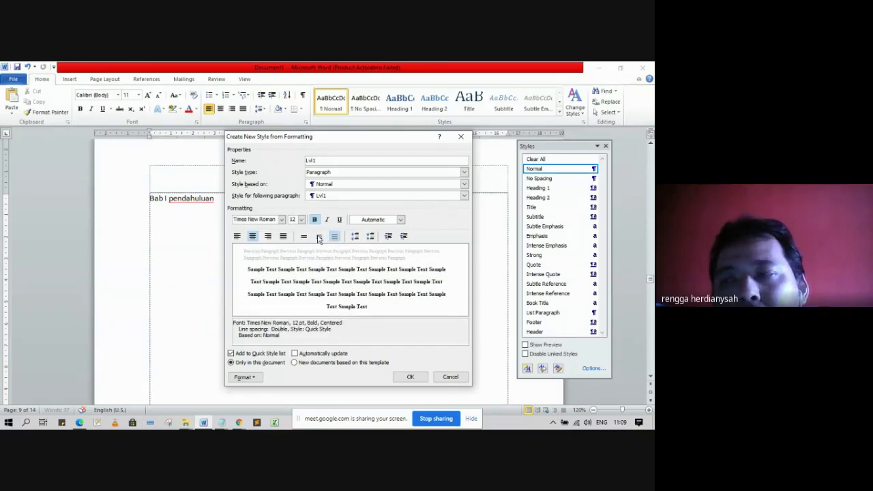
{"action": "left_click", "coordinate": [319, 237]}
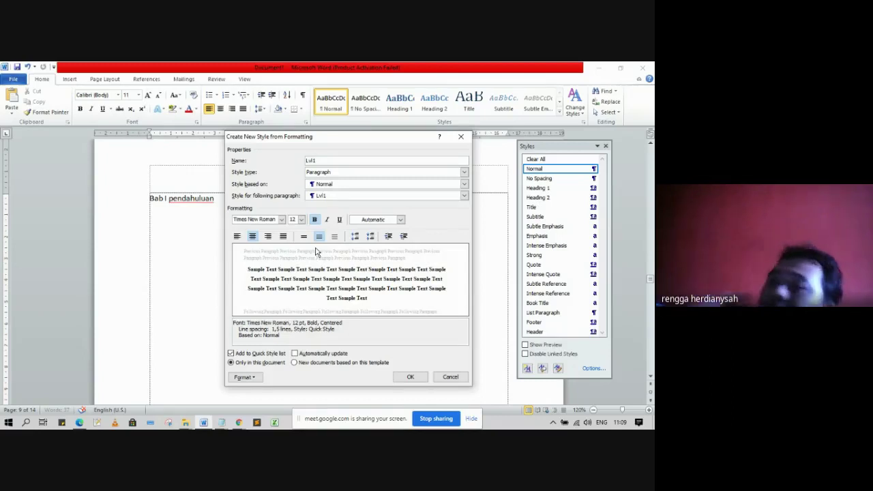
{"action": "left_click", "coordinate": [370, 236]}
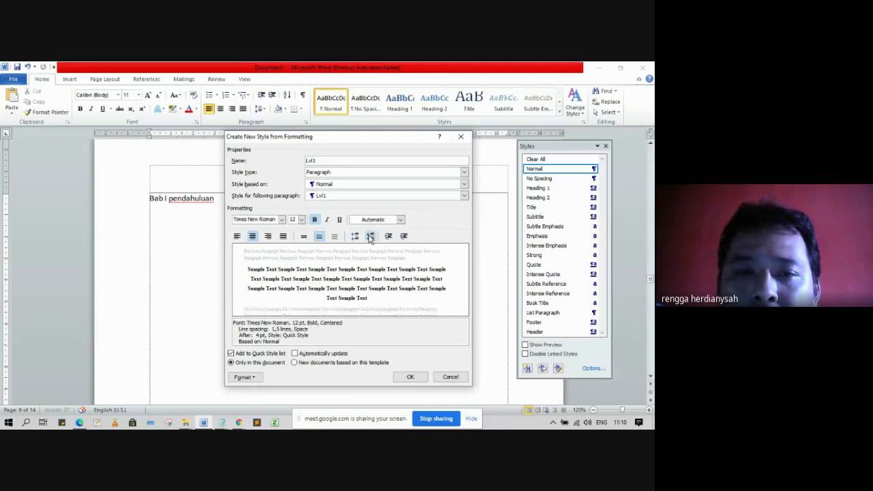
- Try larger spacing before and after the Lvl1 style's paragraph, and reduce the spacing after to 0 pt with none before
{"action": "left_click", "coordinate": [355, 237]}
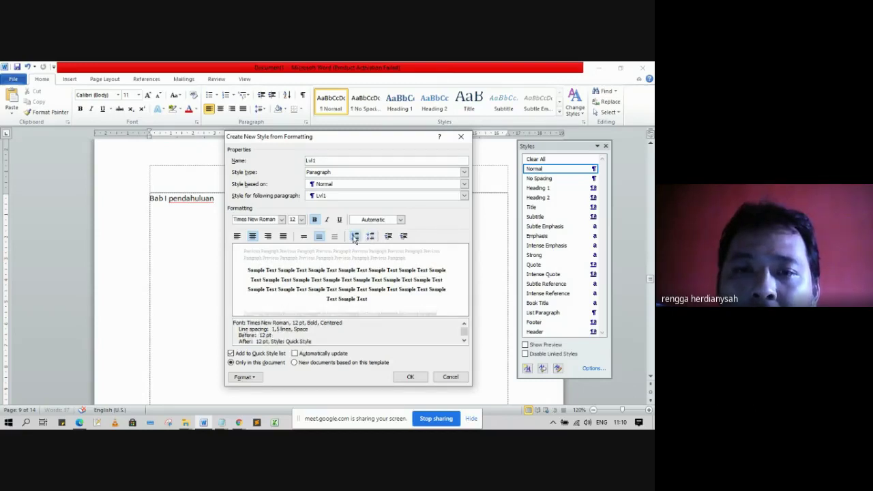
{"action": "left_click", "coordinate": [355, 237]}
{"action": "left_click", "coordinate": [355, 236]}
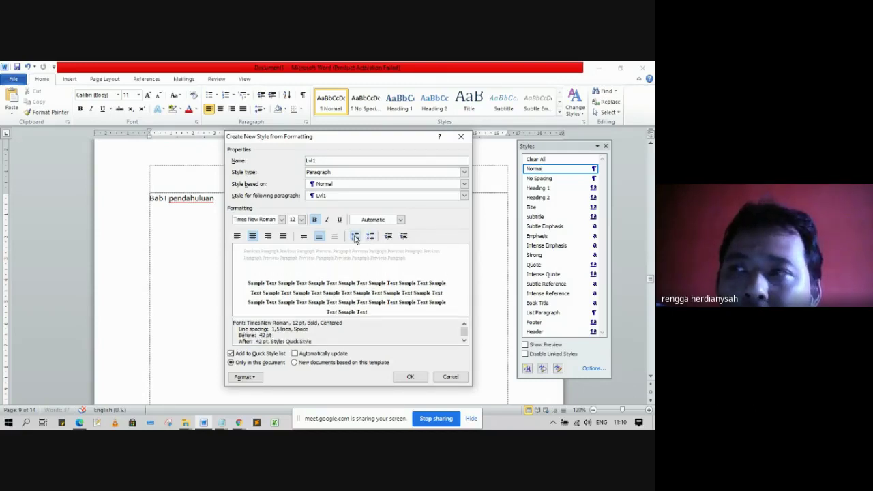
{"action": "left_click", "coordinate": [370, 236]}
{"action": "left_click", "coordinate": [370, 236]}
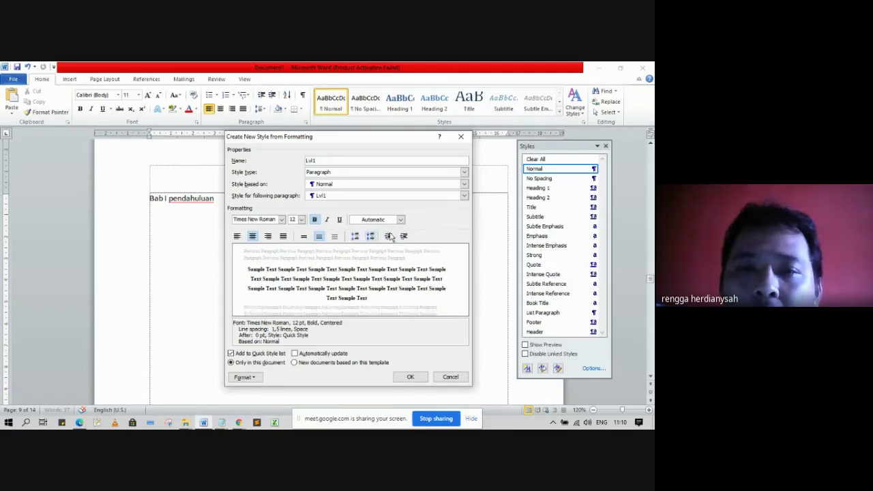
- Try several left indents on the Lvl1 style and restore it to no indent
{"action": "double_click", "coordinate": [403, 236]}
{"action": "double_click", "coordinate": [403, 236]}
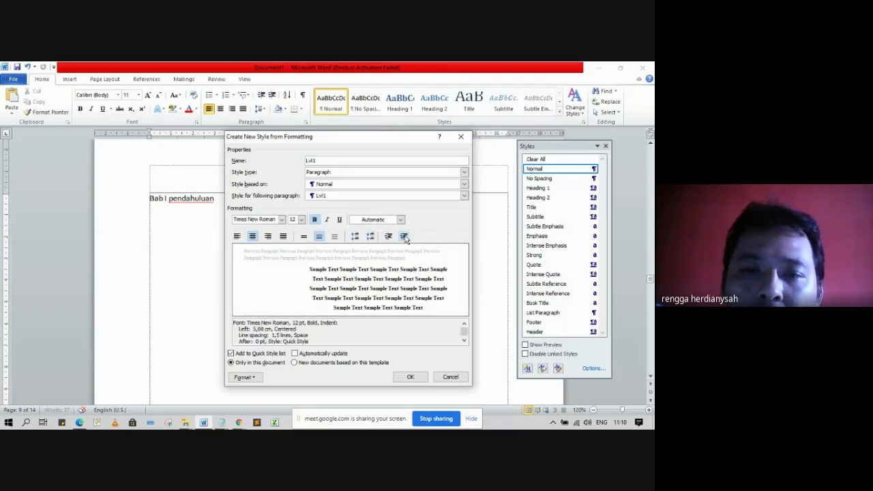
{"action": "left_click", "coordinate": [388, 236]}
{"action": "left_click", "coordinate": [388, 236]}
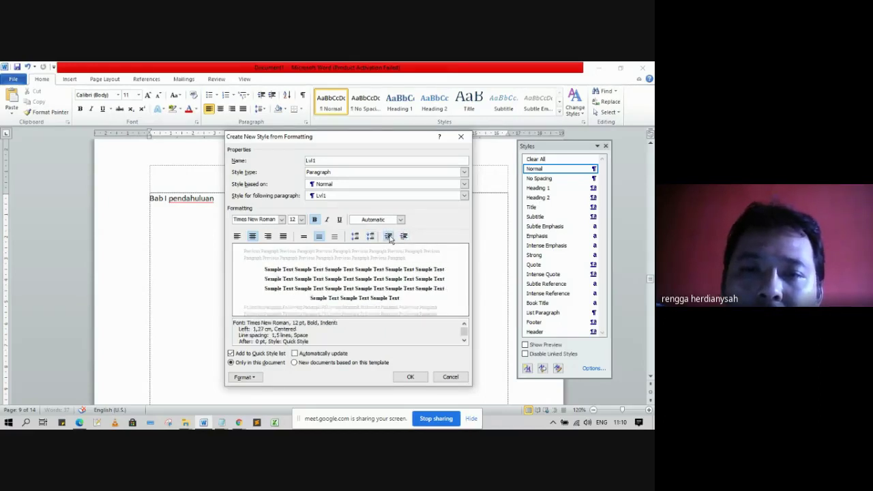
{"action": "left_click", "coordinate": [404, 236]}
{"action": "left_click", "coordinate": [389, 236]}
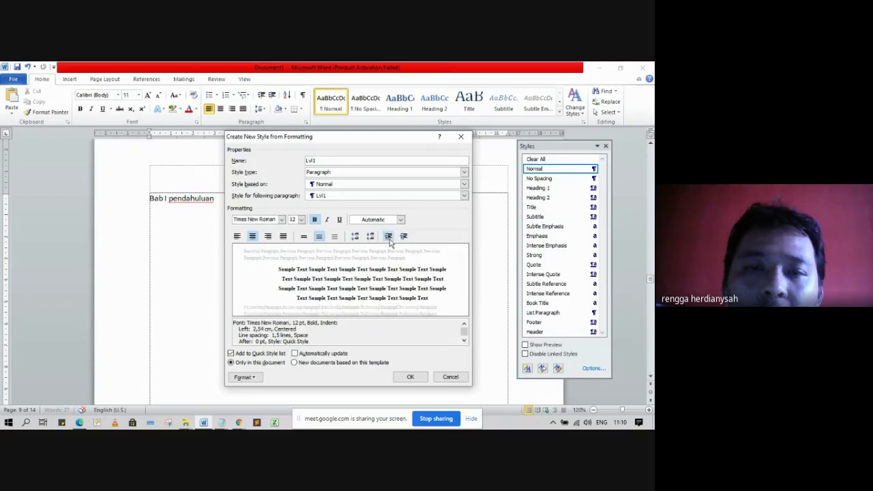
{"action": "left_click", "coordinate": [388, 236]}
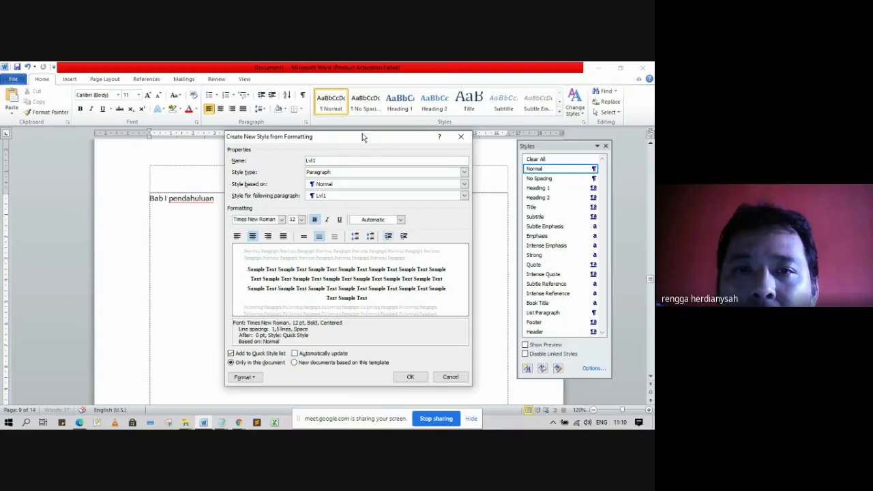
- Save the new Lvl1 style with its current formatting
{"action": "left_click_drag", "start_coordinate": [364, 137], "coordinate": [491, 196]}
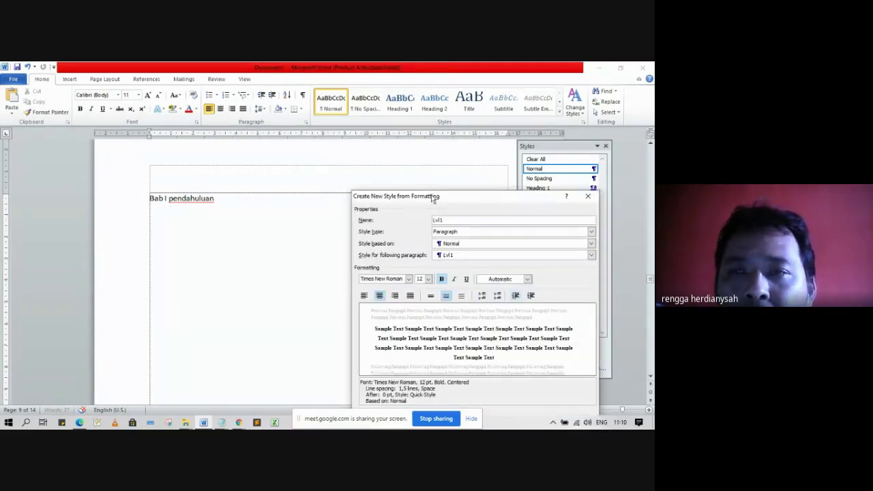
{"action": "left_click_drag", "start_coordinate": [432, 199], "coordinate": [334, 141]}
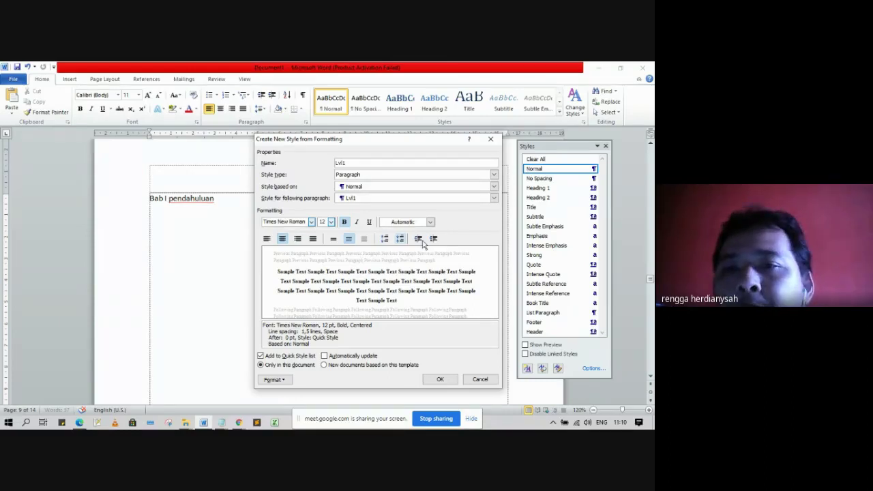
{"action": "left_click", "coordinate": [440, 380]}
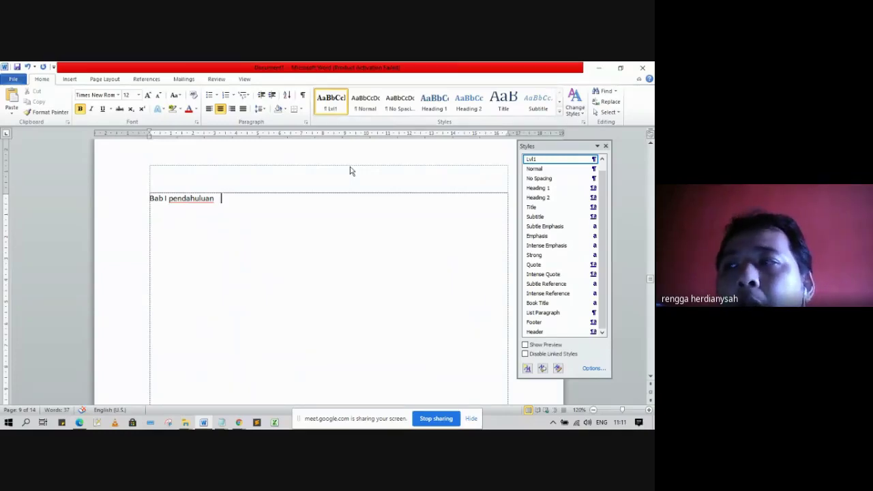
- Create a left-aligned paragraph style named Lvl2 based on Lvl1
{"action": "left_click", "coordinate": [528, 369]}
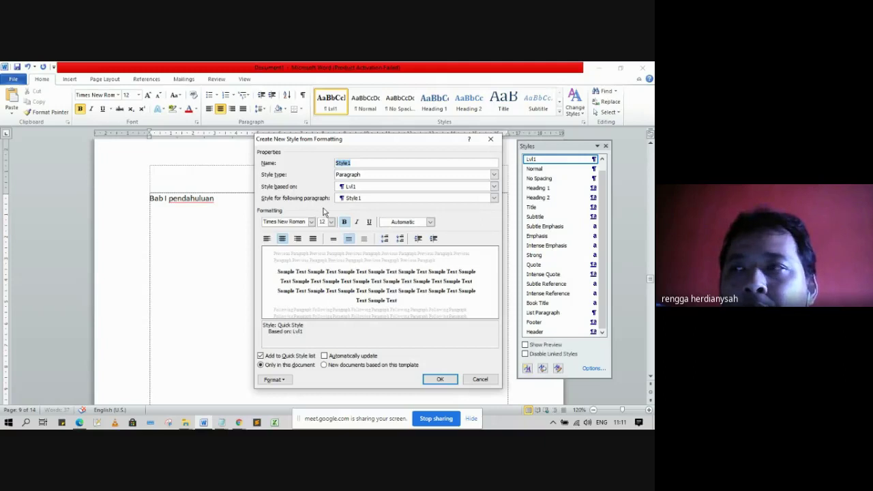
{"action": "type", "text": "Lvl2"}
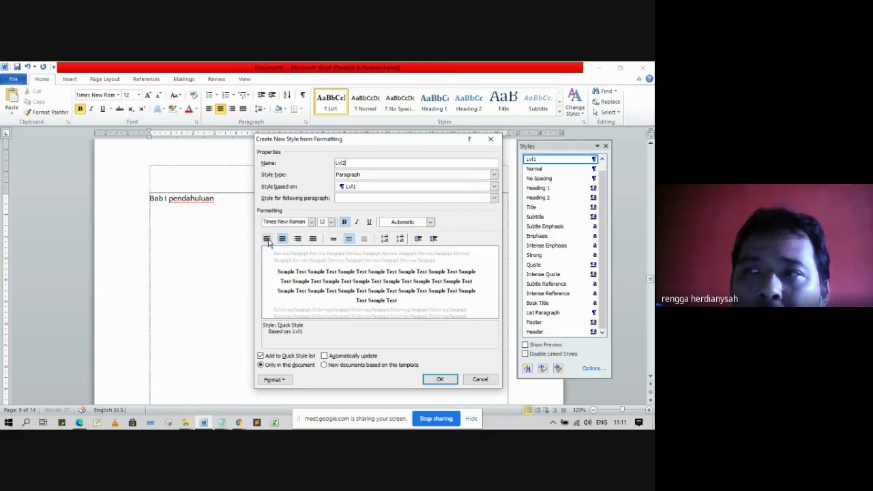
{"action": "left_click", "coordinate": [267, 239]}
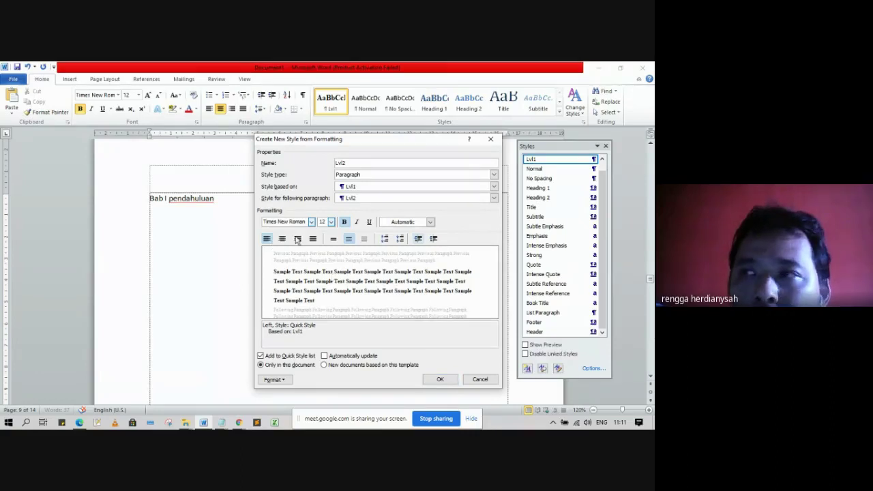
{"action": "left_click", "coordinate": [439, 381]}
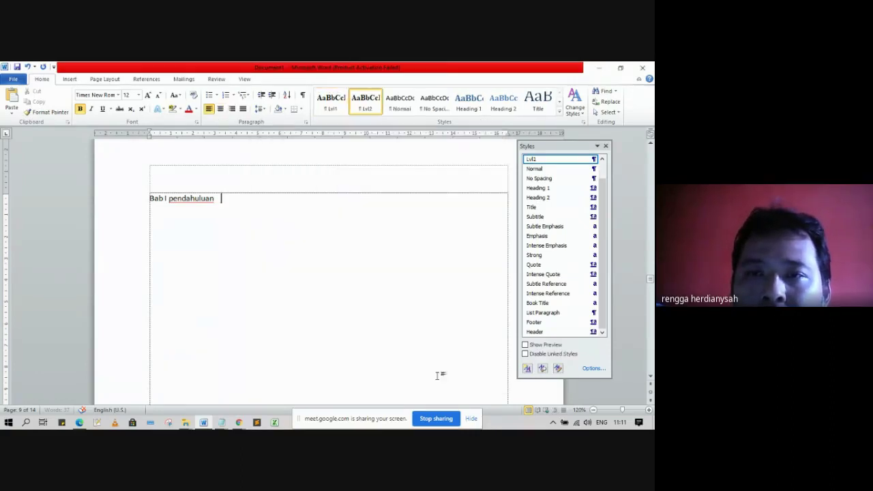
{"action": "left_click", "coordinate": [603, 159]}
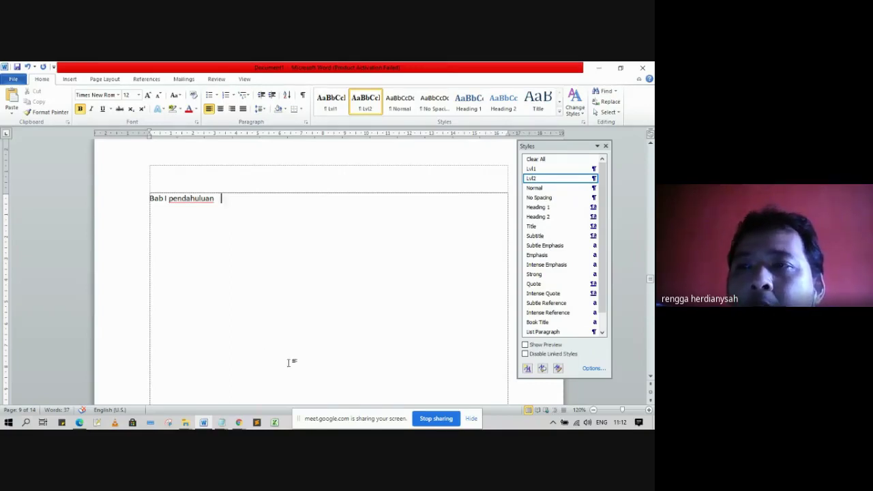
- Create a paragraph style named Lvl3 based on Lvl2, and reapply the Normal style at the Bab I pendahuluan line
{"action": "left_click", "coordinate": [527, 369]}
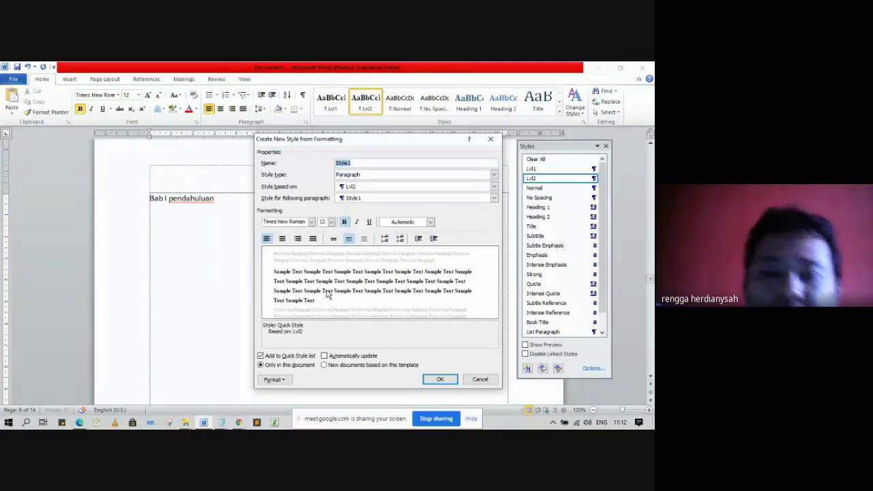
{"action": "type", "text": "Lvl3"}
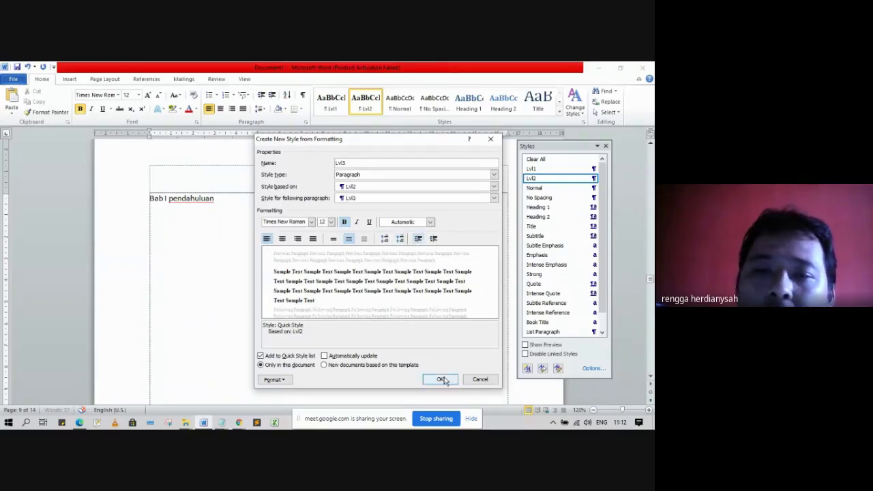
{"action": "left_click", "coordinate": [442, 381]}
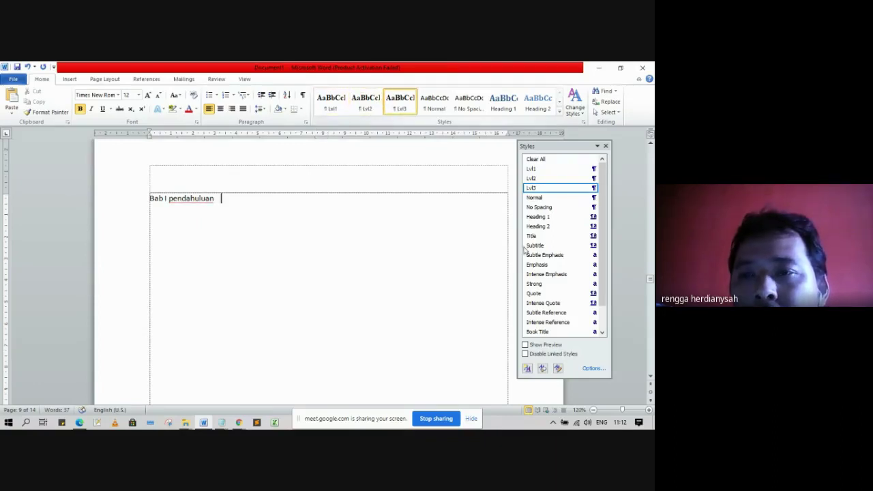
{"action": "left_click", "coordinate": [605, 146]}
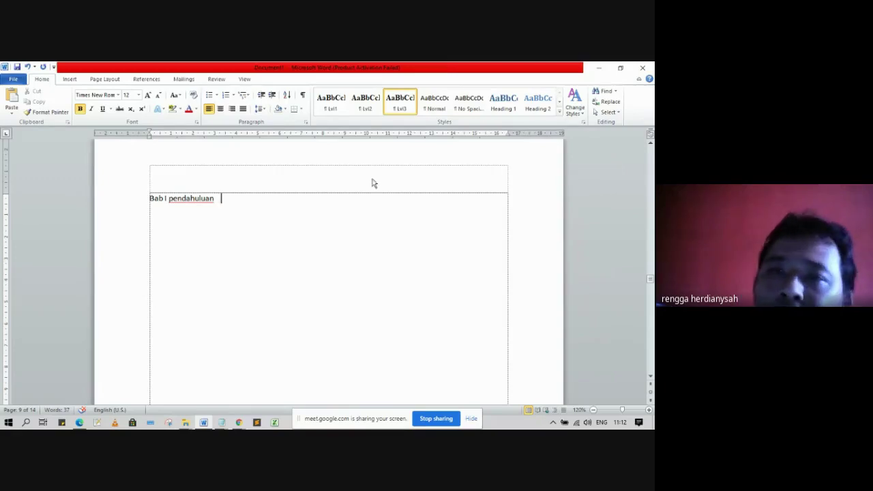
{"action": "left_click", "coordinate": [434, 101]}
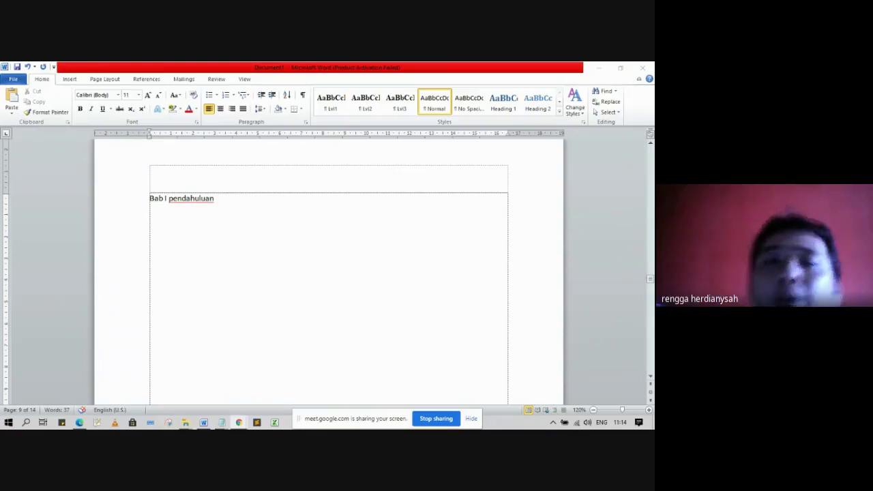
- Apply the Lvl1 style to the Lembar Pengesahan title on page 2
{"action": "scroll", "coordinate": [230, 296], "scroll_direction": "up", "scroll_amount": 10}
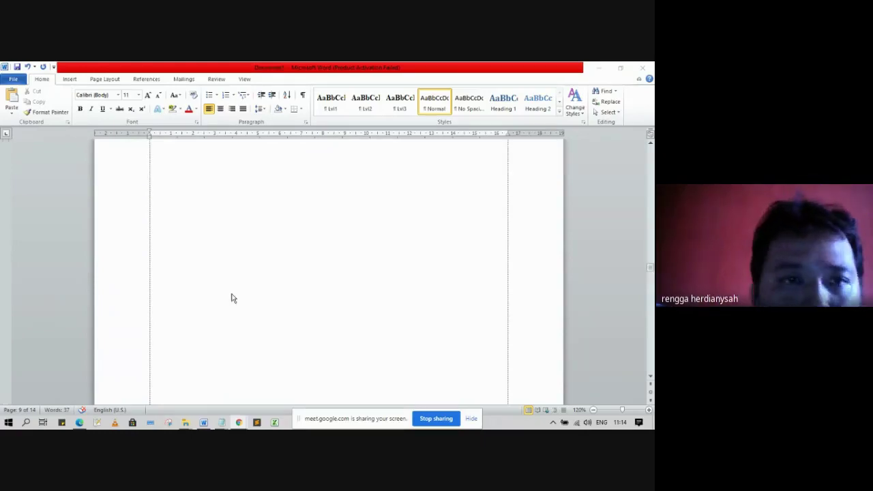
{"action": "scroll", "coordinate": [207, 286], "scroll_direction": "up", "scroll_amount": 15}
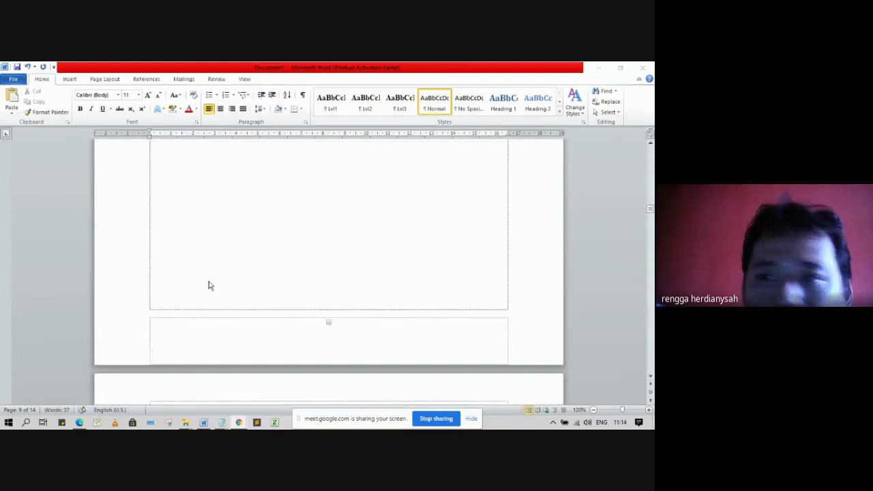
{"action": "scroll", "coordinate": [209, 285], "scroll_direction": "up", "scroll_amount": 5}
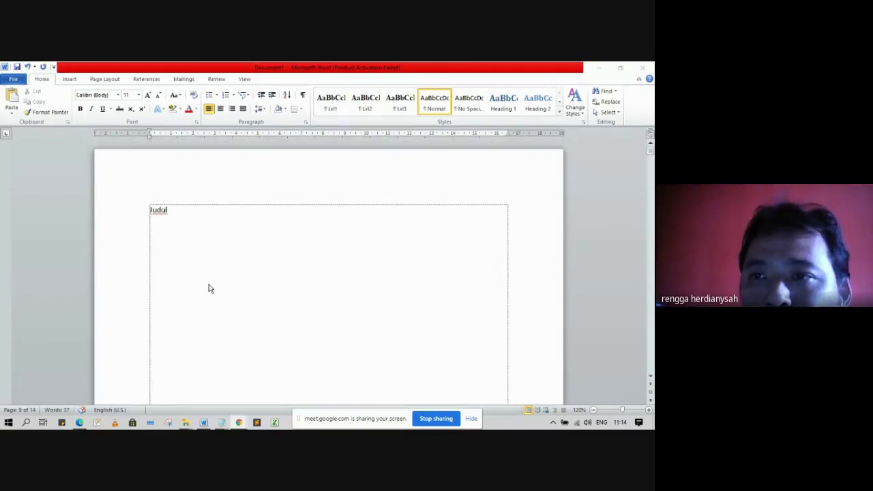
{"action": "left_click", "coordinate": [117, 210]}
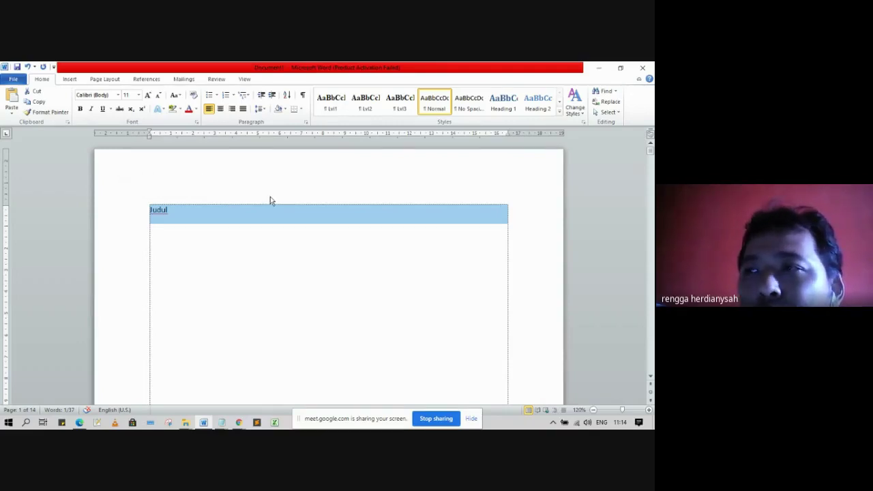
{"action": "scroll", "coordinate": [270, 200], "scroll_direction": "down", "scroll_amount": 10}
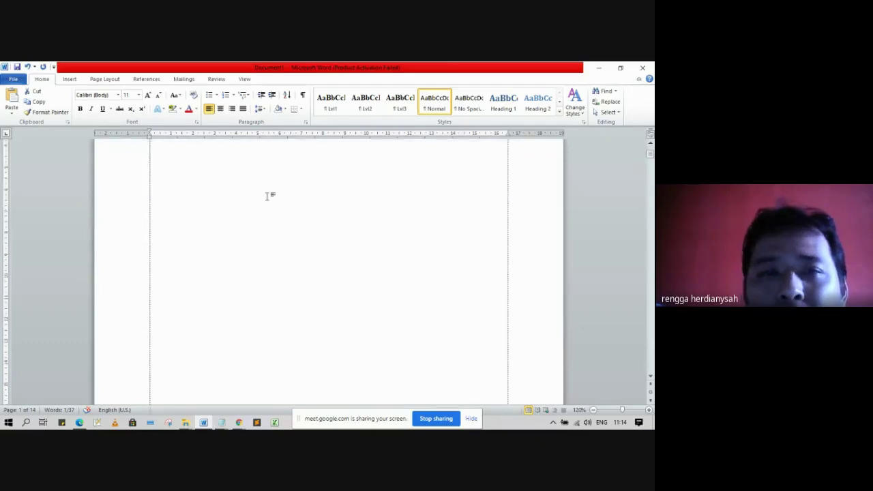
{"action": "left_click", "coordinate": [118, 176]}
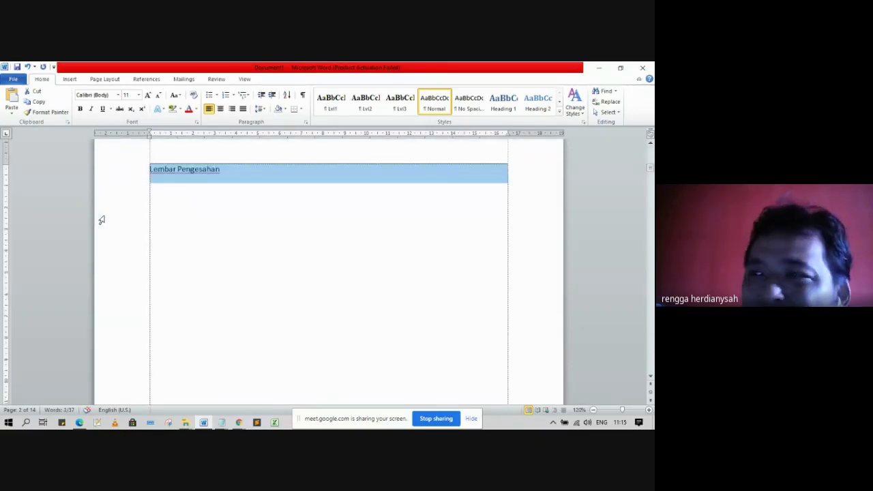
{"action": "left_click", "coordinate": [332, 101]}
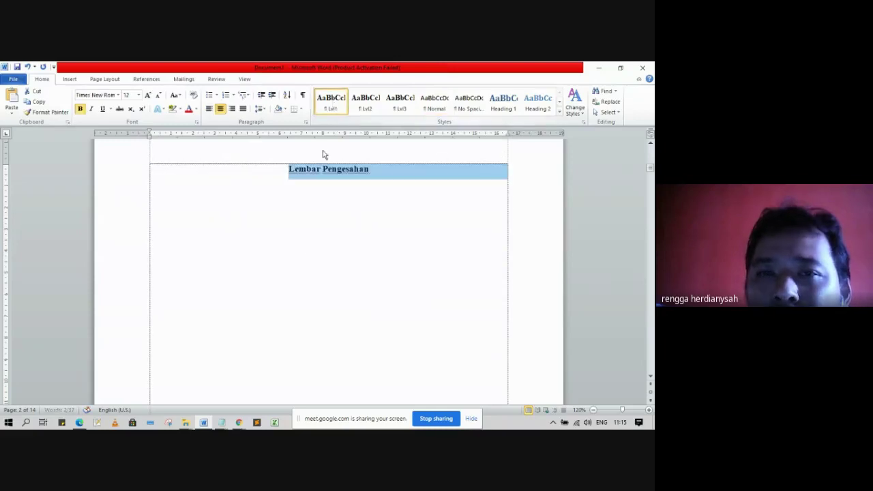
{"action": "left_click", "coordinate": [308, 245]}
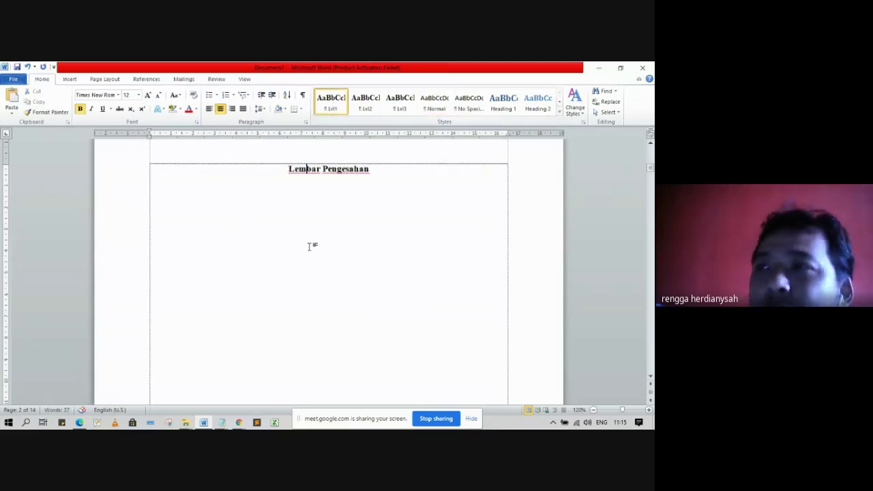
- Change the Lembar Pengesahan title to uppercase
{"action": "left_click", "coordinate": [123, 172]}
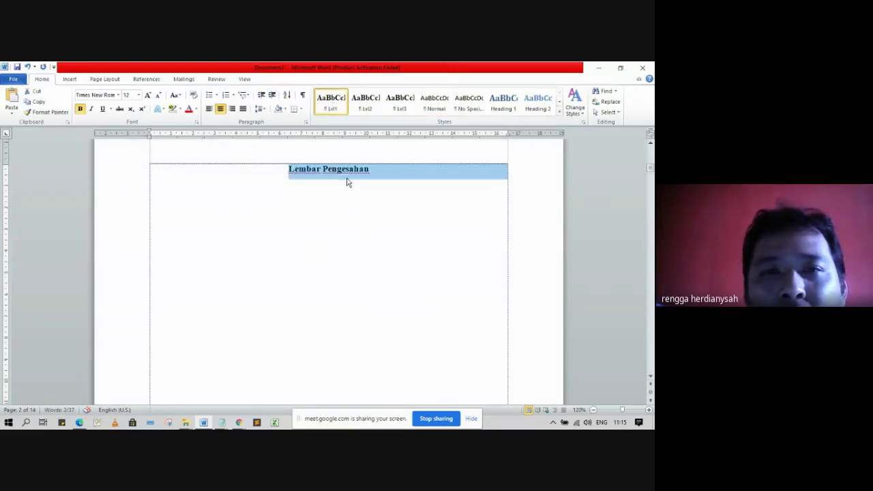
{"action": "left_click", "coordinate": [178, 100]}
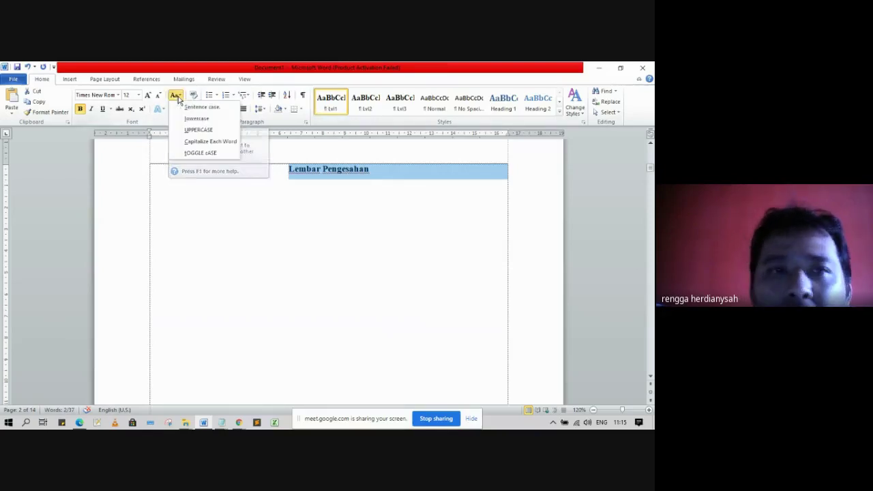
{"action": "left_click", "coordinate": [220, 132]}
{"action": "left_click", "coordinate": [304, 206]}
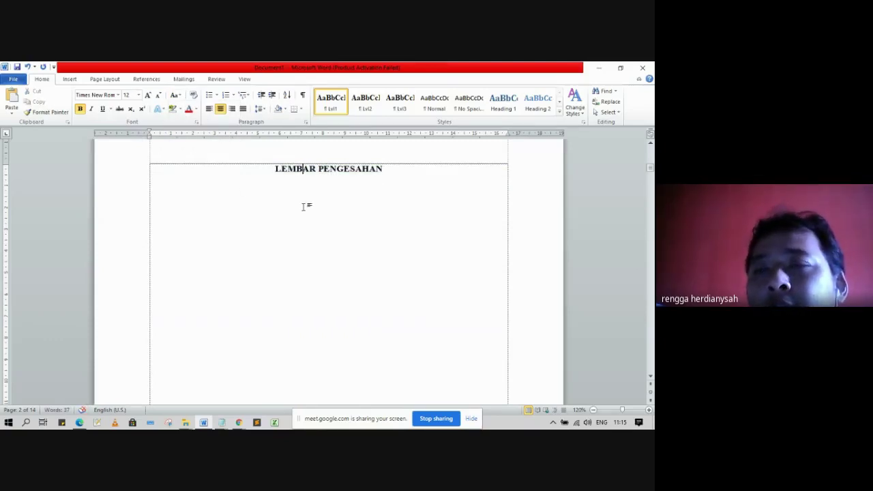
- Apply the Lvl1 style to the Abstrak title on page 3
{"action": "scroll", "coordinate": [303, 208], "scroll_direction": "down", "scroll_amount": 2}
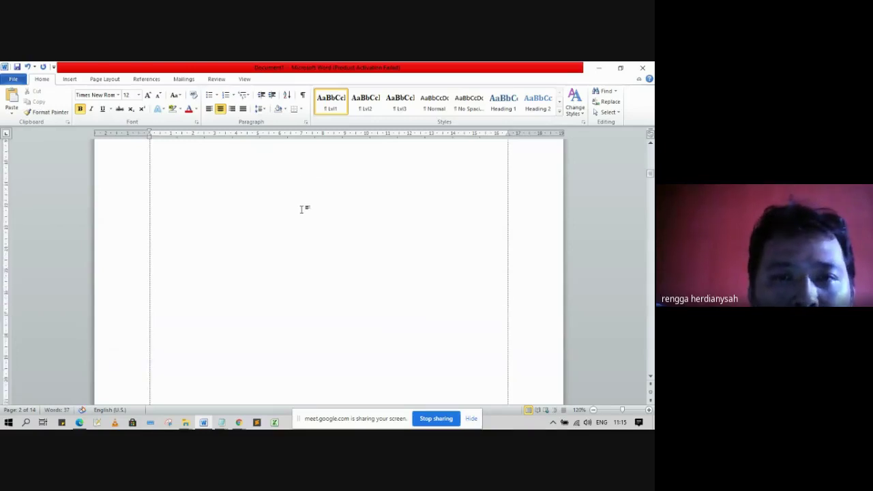
{"action": "scroll", "coordinate": [302, 209], "scroll_direction": "up", "scroll_amount": 2}
{"action": "left_click", "coordinate": [117, 244]}
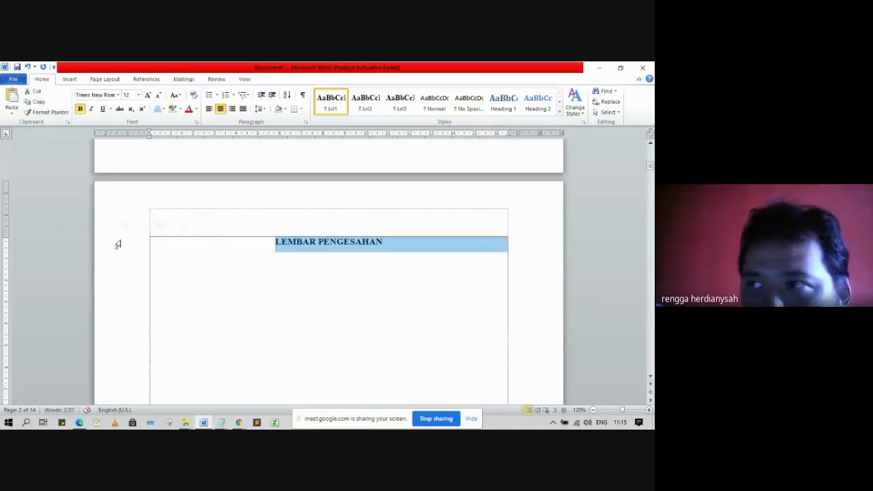
{"action": "scroll", "coordinate": [237, 264], "scroll_direction": "down", "scroll_amount": 15}
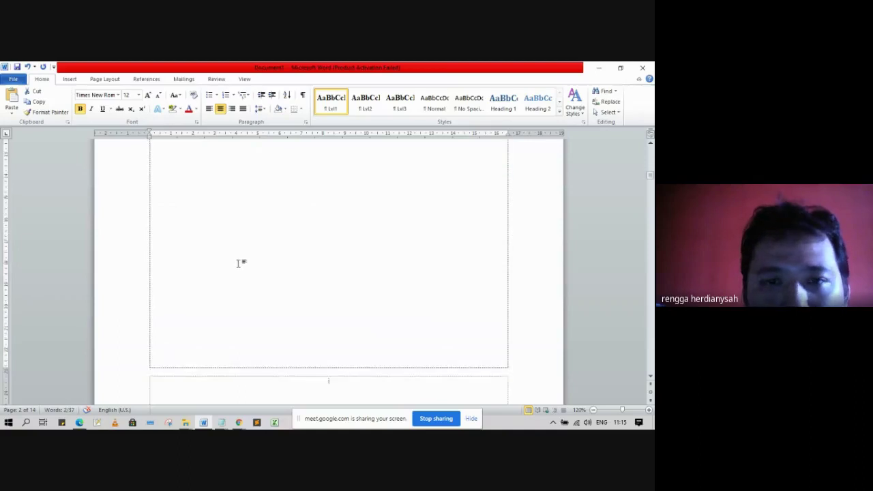
{"action": "left_click", "coordinate": [212, 348]}
{"action": "scroll", "coordinate": [244, 302], "scroll_direction": "down", "scroll_amount": 3}
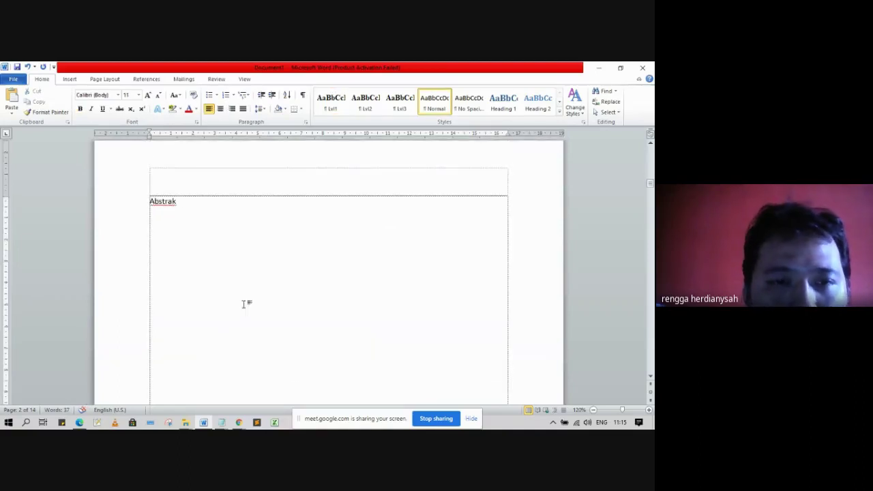
{"action": "key", "text": "Left"}
{"action": "key", "text": "Left"}
{"action": "key", "text": "Left"}
{"action": "key", "text": "Left"}
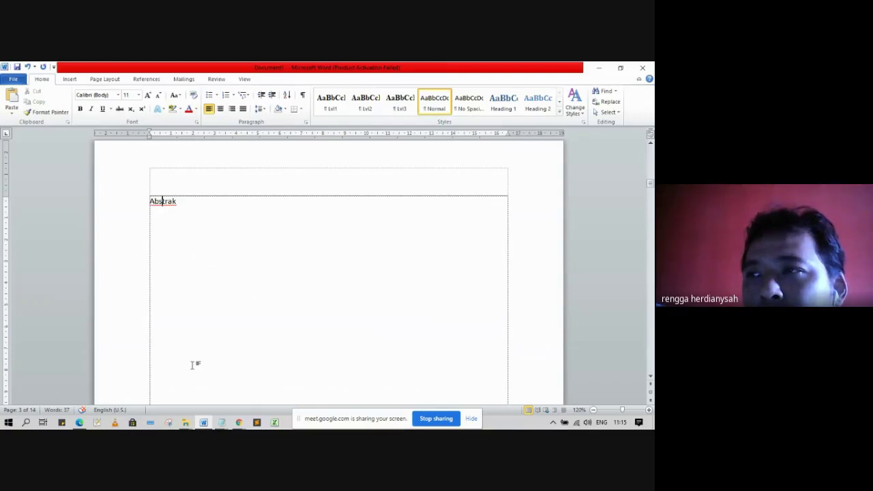
{"action": "left_click", "coordinate": [331, 106]}
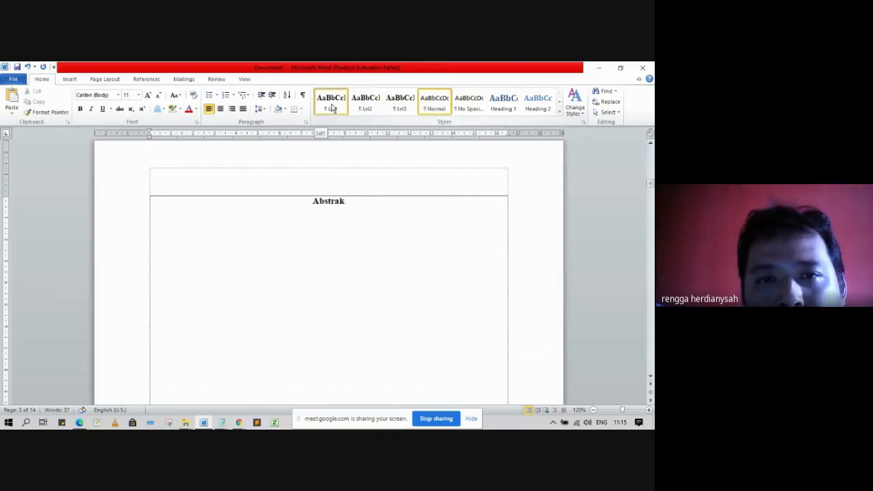
- Change the Abstrak title to uppercase
{"action": "left_click", "coordinate": [123, 202]}
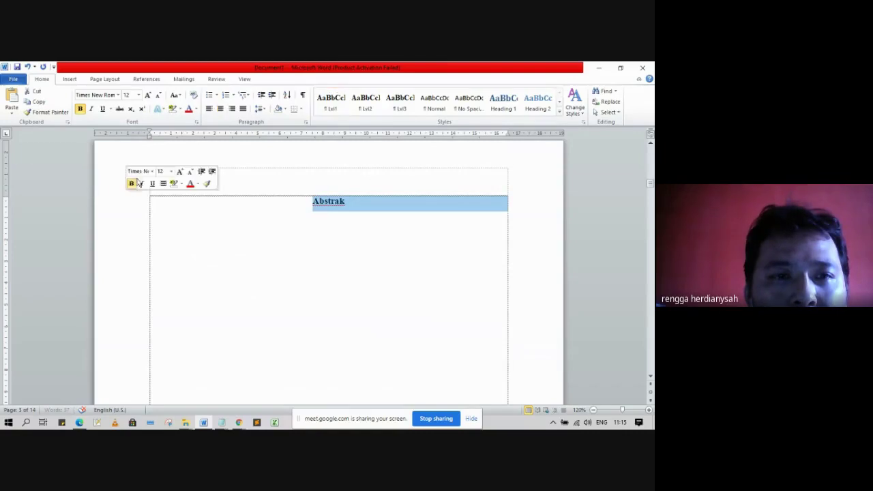
{"action": "left_click", "coordinate": [178, 98]}
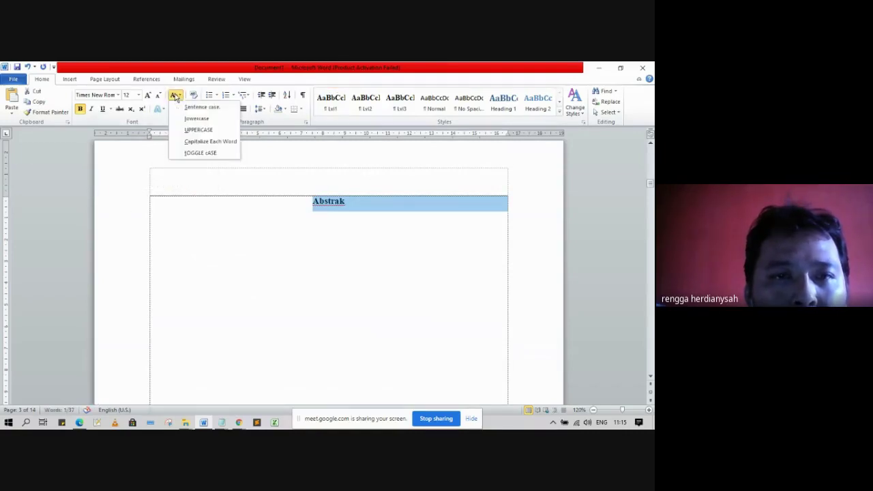
{"action": "left_click", "coordinate": [210, 130]}
{"action": "left_click", "coordinate": [357, 210]}
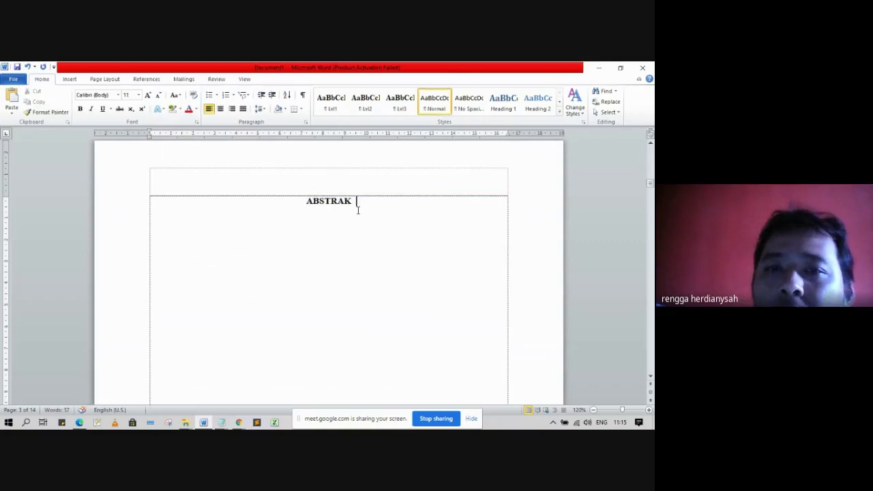
- Apply the Lvl1 style to the Kata pengantar title on page 4 and change it to uppercase
{"action": "scroll", "coordinate": [355, 212], "scroll_direction": "down", "scroll_amount": 10}
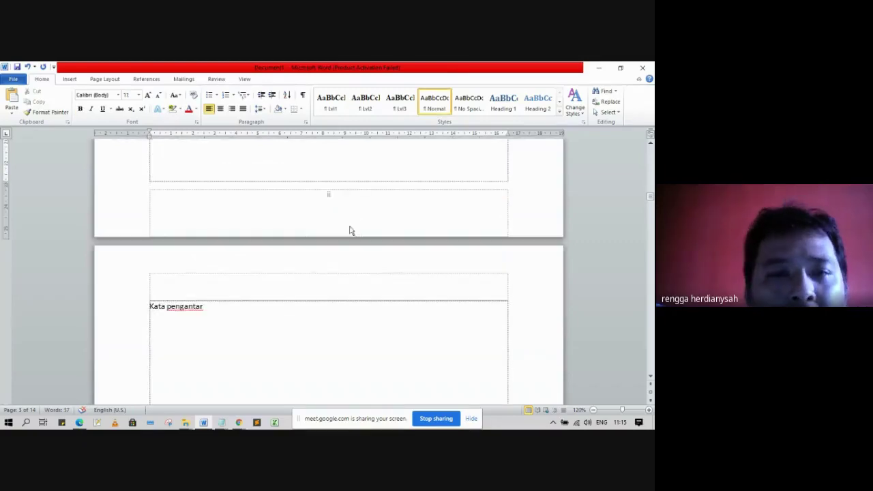
{"action": "triple_click", "coordinate": [187, 310]}
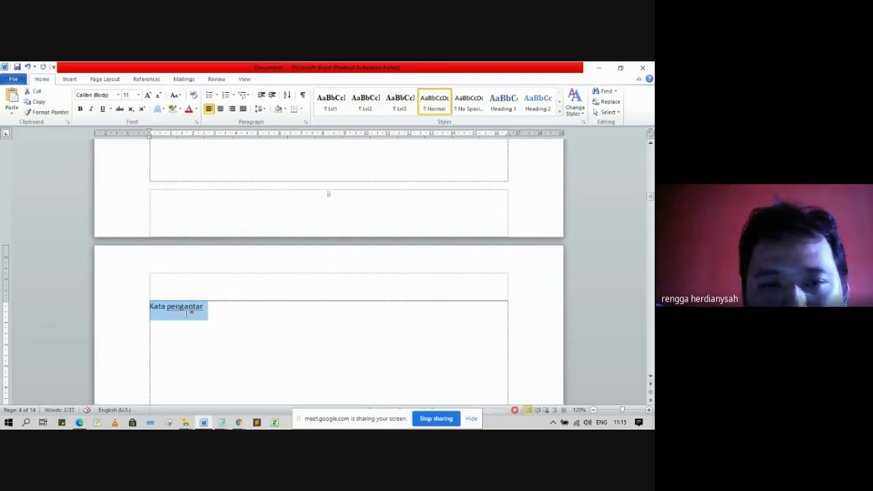
{"action": "left_click", "coordinate": [106, 314]}
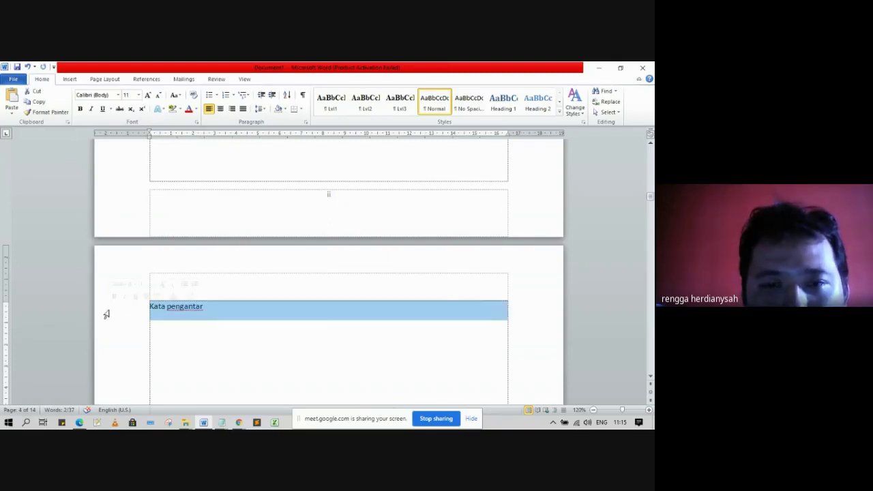
{"action": "left_click", "coordinate": [209, 308]}
{"action": "left_click_drag", "start_coordinate": [209, 308], "coordinate": [154, 313]}
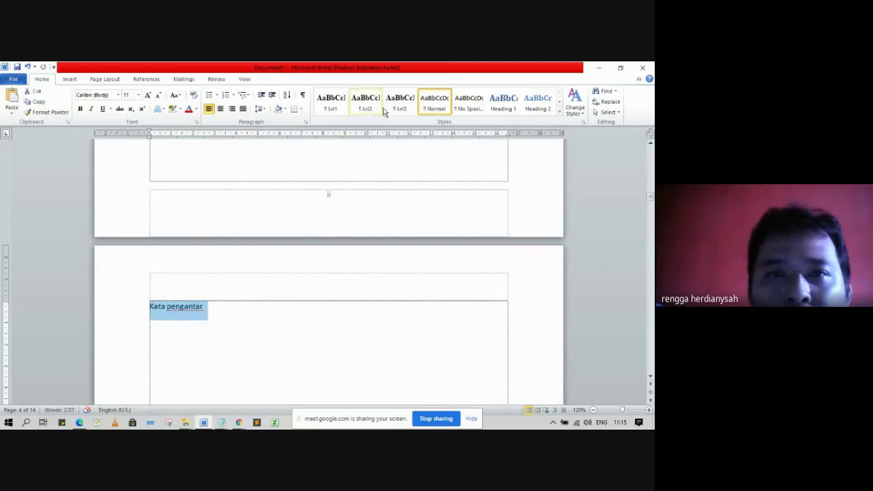
{"action": "left_click", "coordinate": [330, 101]}
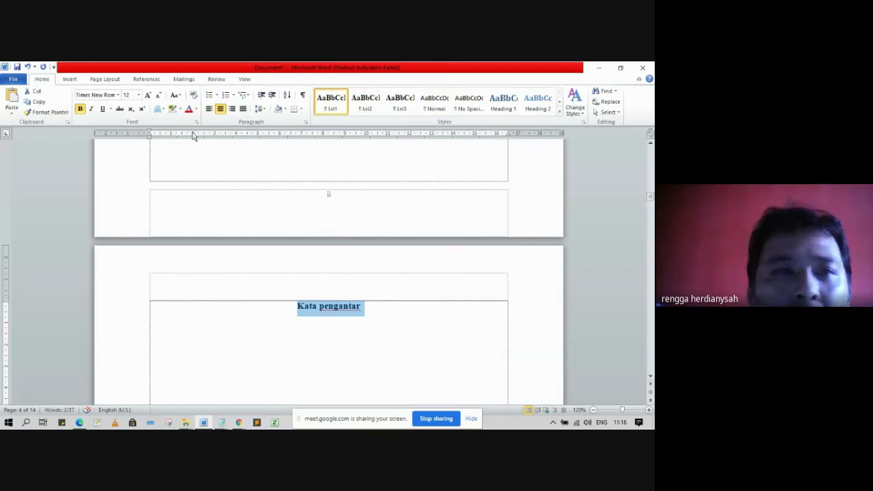
{"action": "left_click", "coordinate": [175, 94]}
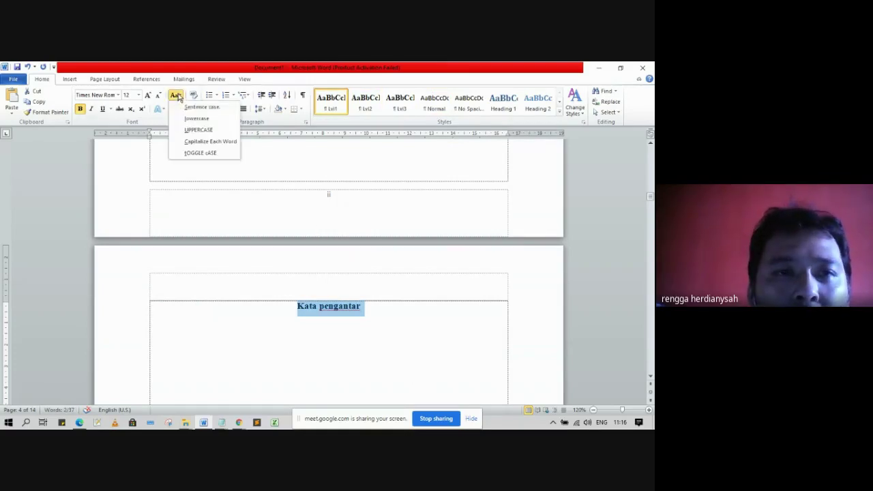
{"action": "left_click", "coordinate": [203, 129]}
{"action": "left_click", "coordinate": [389, 306]}
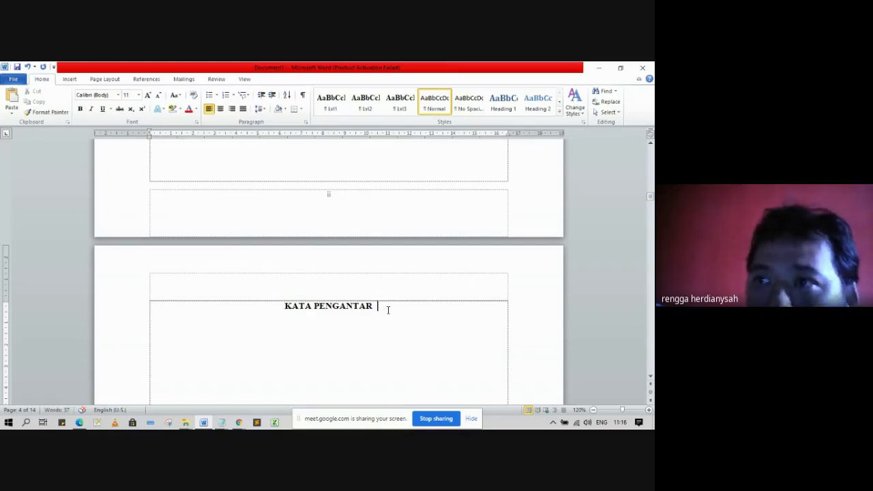
- Change the Daftar isi title on page 5 to uppercase and apply the Lvl1 style to it
{"action": "scroll", "coordinate": [386, 312], "scroll_direction": "down", "scroll_amount": 15}
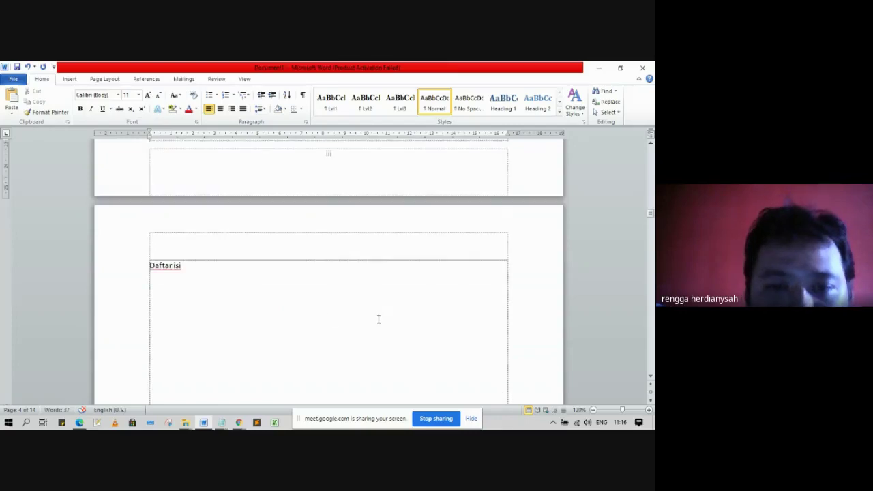
{"action": "left_click", "coordinate": [117, 272]}
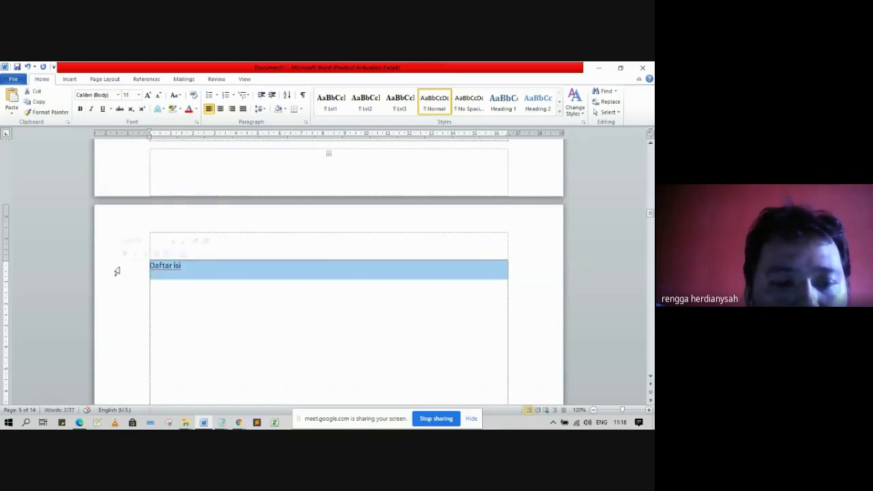
{"action": "key", "text": "shift+F3"}
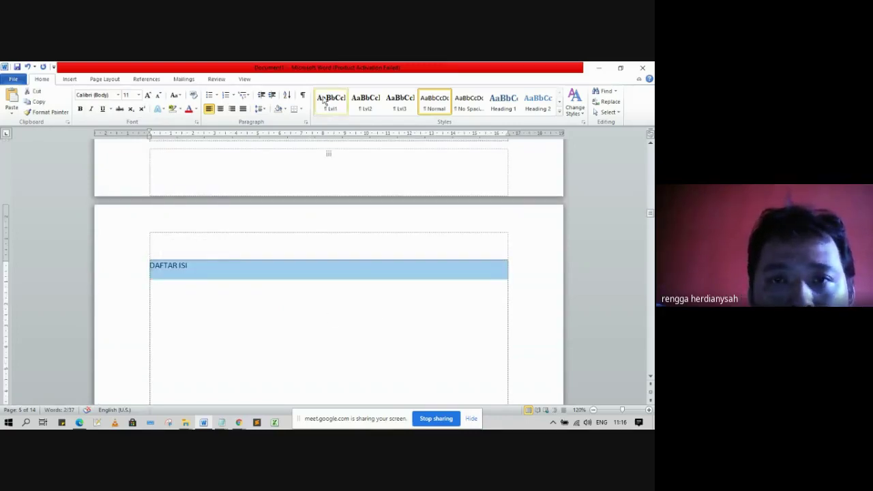
{"action": "left_click", "coordinate": [325, 101]}
- Apply the Lvl1 style to the Daftar gambar title on page 6 and change it to uppercase
{"action": "scroll", "coordinate": [247, 283], "scroll_direction": "down", "scroll_amount": 5}
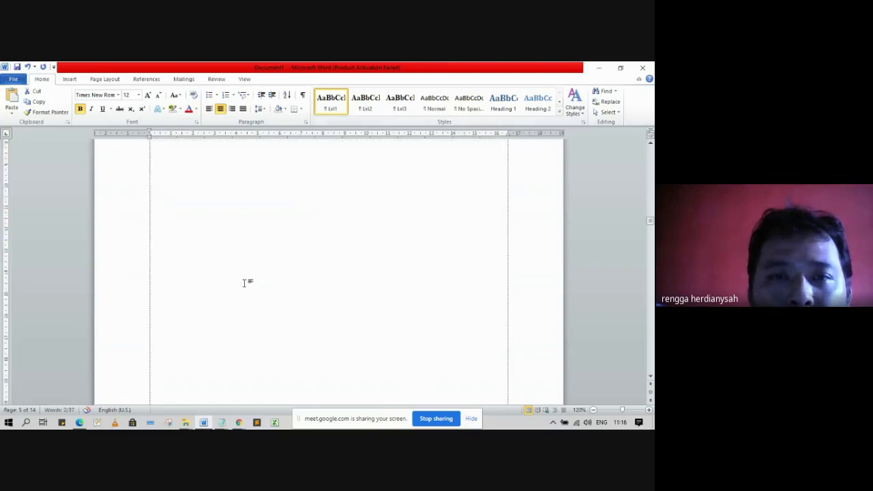
{"action": "scroll", "coordinate": [248, 283], "scroll_direction": "down", "scroll_amount": 5}
{"action": "left_click", "coordinate": [131, 234]}
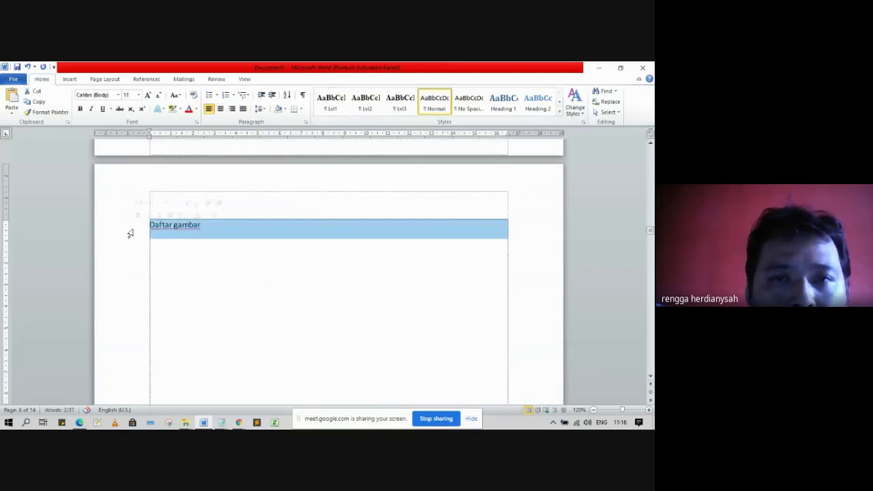
{"action": "left_click", "coordinate": [326, 110]}
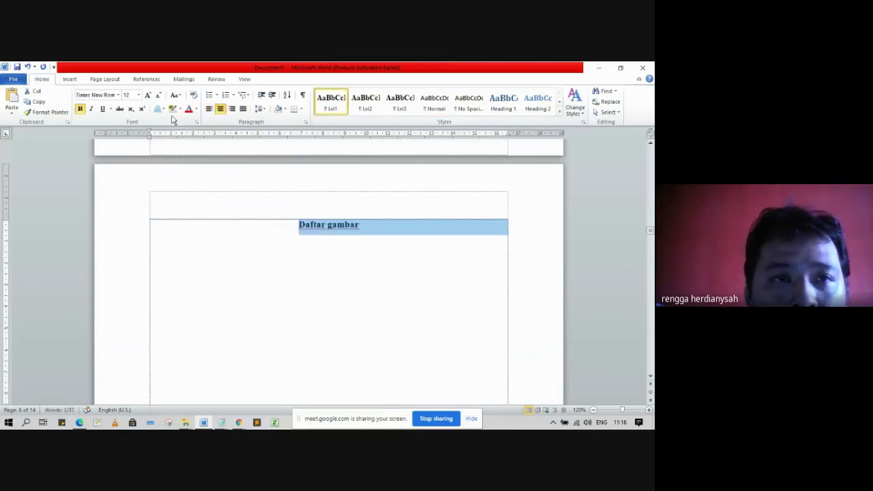
{"action": "left_click", "coordinate": [176, 95]}
{"action": "left_click", "coordinate": [198, 130]}
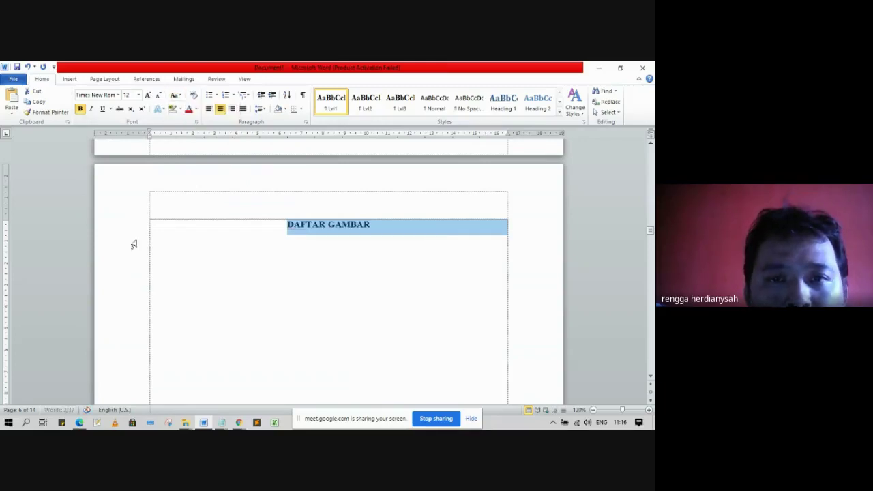
- Change the Daftar tabel title on page 7 to uppercase and apply the Lvl1 style to it
{"action": "scroll", "coordinate": [131, 256], "scroll_direction": "down", "scroll_amount": 5}
{"action": "left_click", "coordinate": [122, 333]}
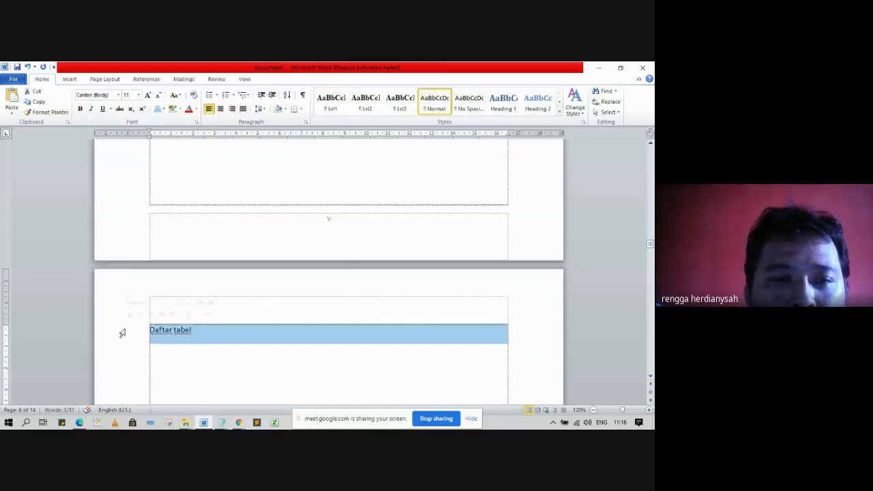
{"action": "key", "text": "shift+F3"}
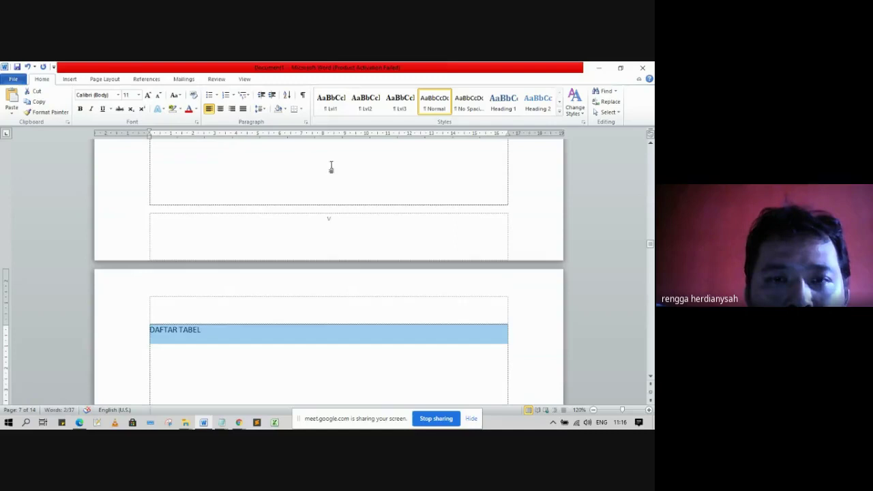
{"action": "left_click", "coordinate": [331, 101]}
- Apply the Lvl1 style to the Daftar simbol title on page 8 and change it to uppercase
{"action": "scroll", "coordinate": [252, 255], "scroll_direction": "down", "scroll_amount": 15}
{"action": "scroll", "coordinate": [158, 277], "scroll_direction": "down", "scroll_amount": 5}
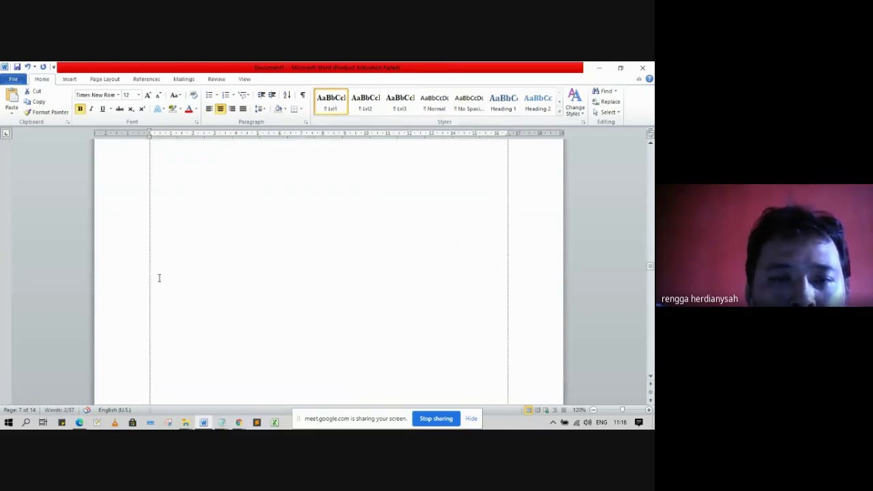
{"action": "left_click", "coordinate": [130, 224]}
{"action": "key", "text": "ctrl+y"}
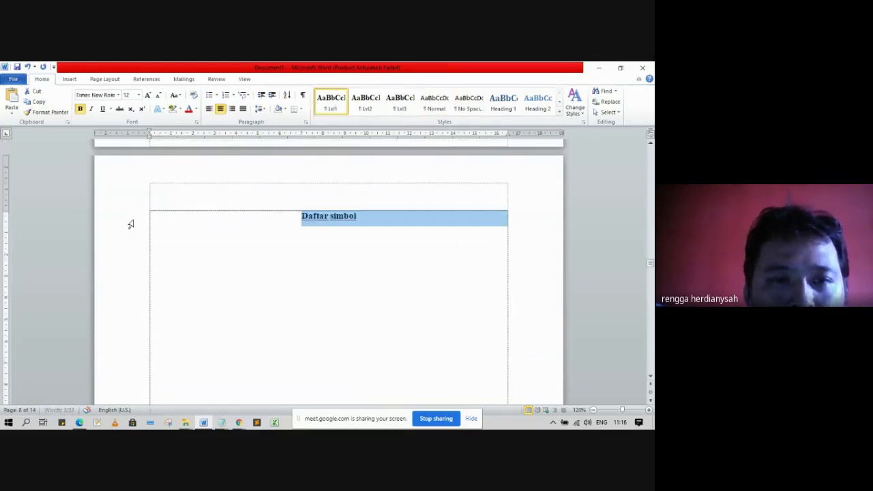
{"action": "left_click", "coordinate": [174, 96]}
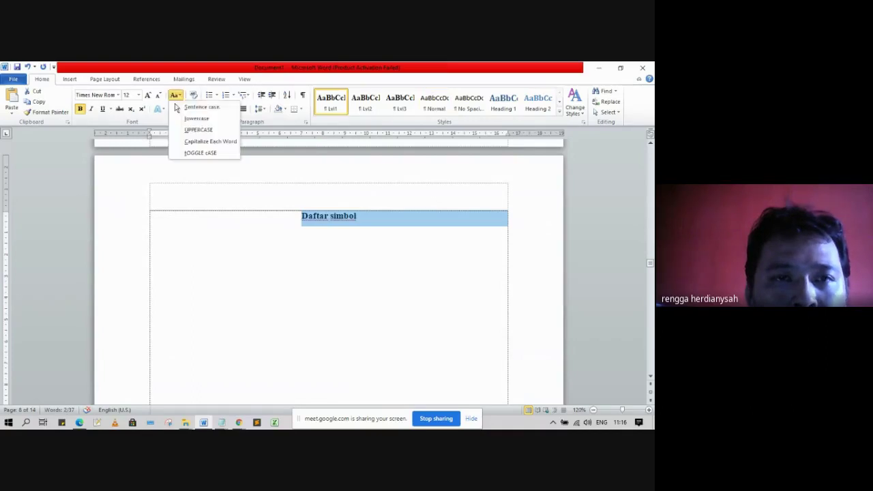
{"action": "left_click", "coordinate": [199, 130]}
- Change the Bab I pendahuluan title on page 9 to uppercase and apply the Lvl1 style to it
{"action": "scroll", "coordinate": [150, 273], "scroll_direction": "down", "scroll_amount": 15}
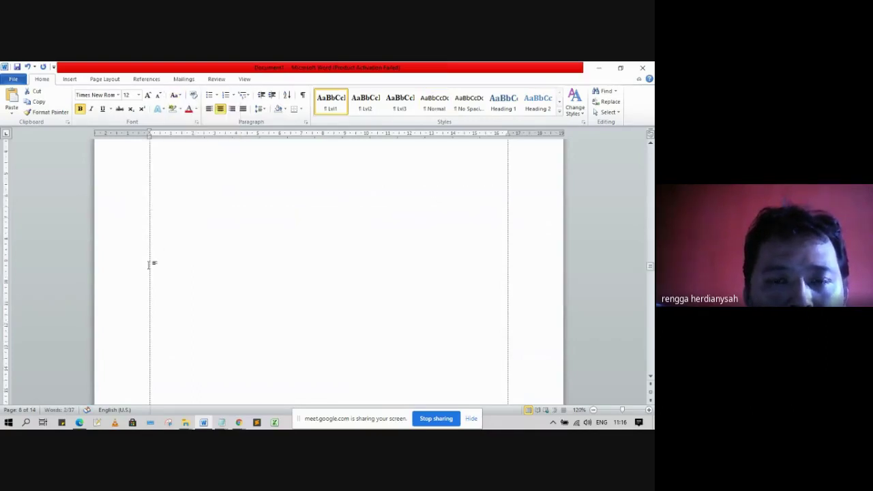
{"action": "left_click", "coordinate": [127, 328]}
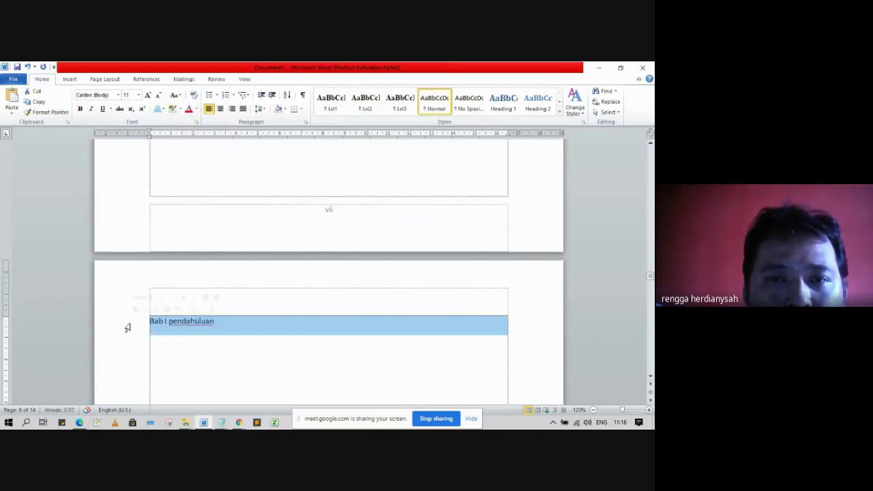
{"action": "key", "text": "ctrl+y"}
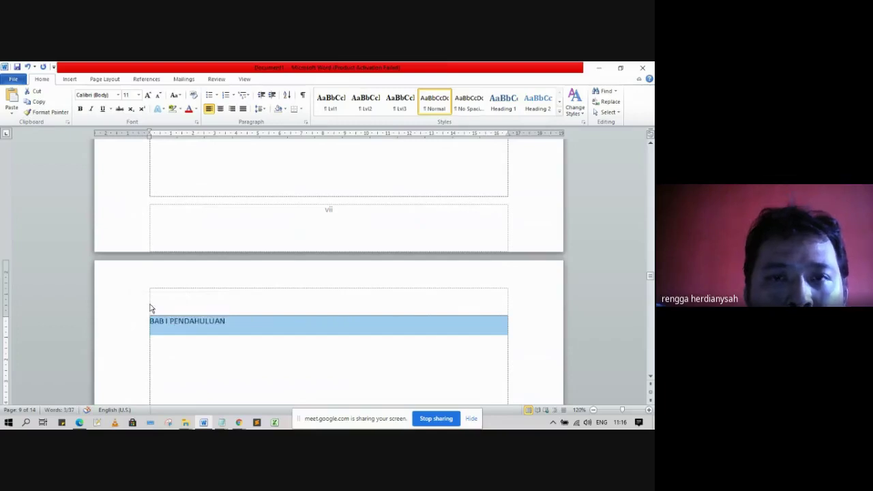
{"action": "left_click", "coordinate": [331, 103]}
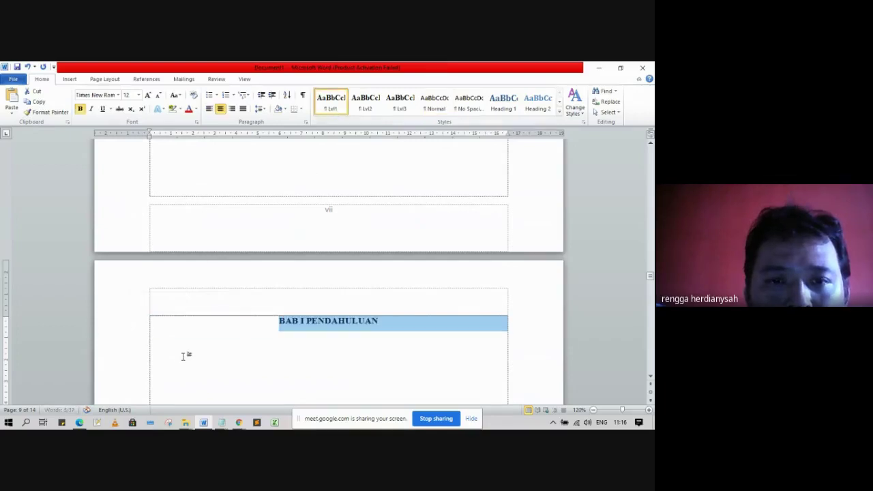
- Split the chapter title on page 9 into two lines, BAB I and PENDAHULUAN
{"action": "left_click", "coordinate": [307, 321]}
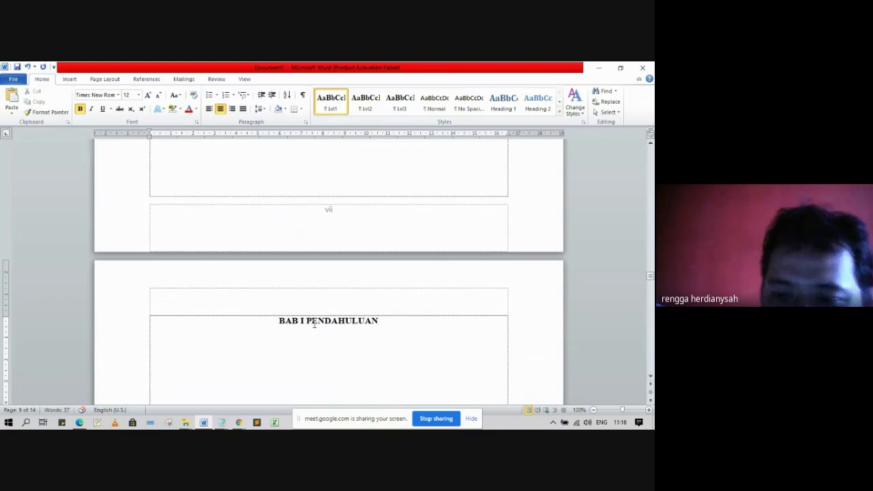
{"action": "key", "text": "BackSpace"}
{"action": "key", "text": "Return"}
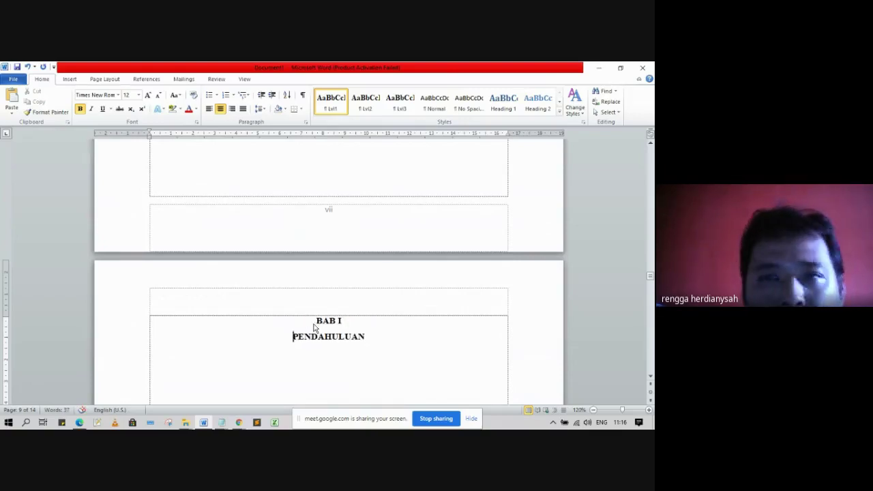
{"action": "scroll", "coordinate": [314, 328], "scroll_direction": "down", "scroll_amount": 2}
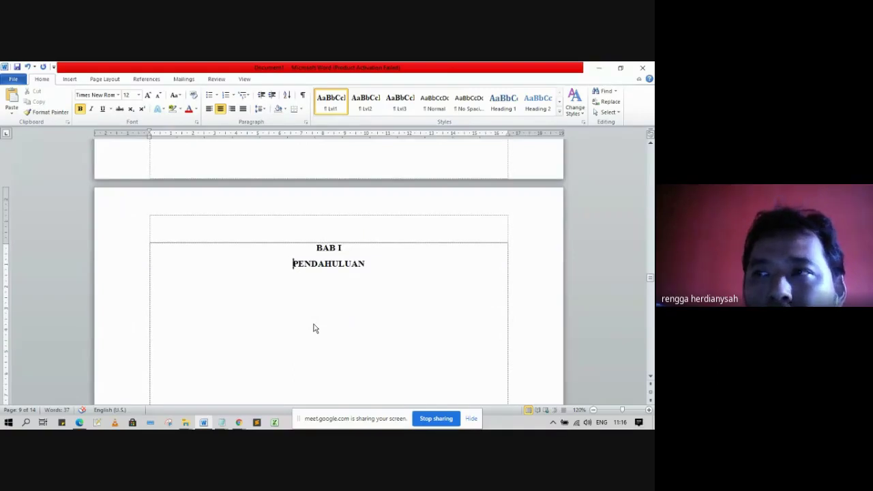
- Format the Bab II landasan teori title on page 10 as uppercase Lvl1 text on two lines, BAB II and LANDASAN TEORI
{"action": "scroll", "coordinate": [130, 333], "scroll_direction": "down", "scroll_amount": 15}
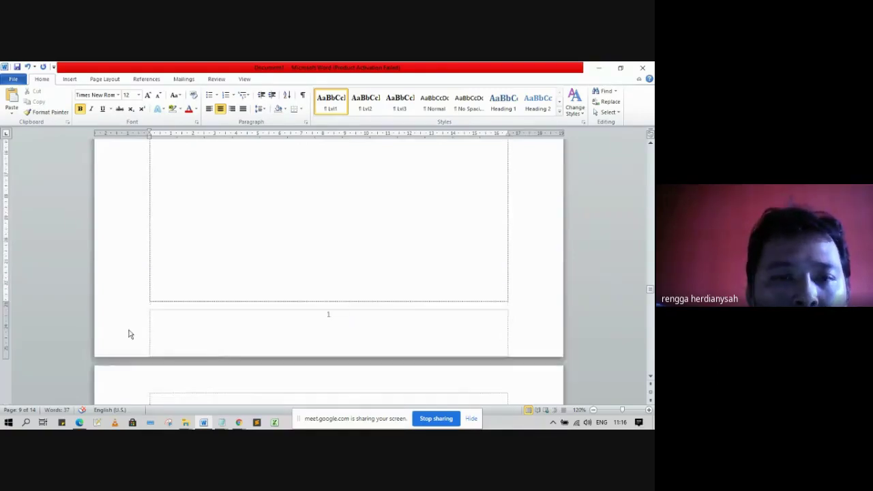
{"action": "left_click", "coordinate": [127, 356]}
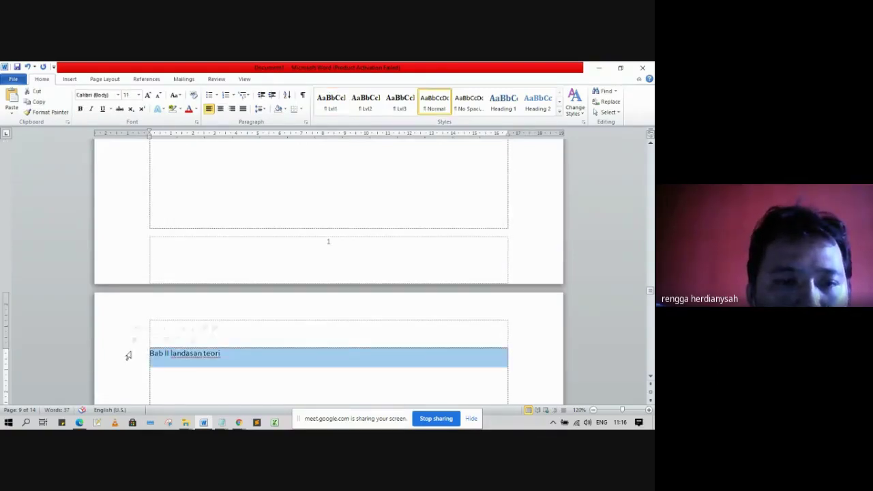
{"action": "left_click", "coordinate": [330, 104]}
{"action": "left_click", "coordinate": [175, 95]}
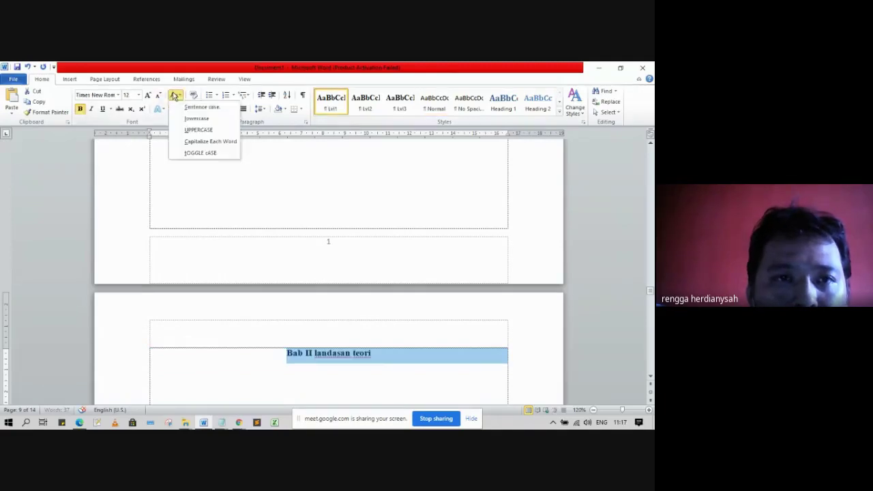
{"action": "left_click", "coordinate": [200, 131]}
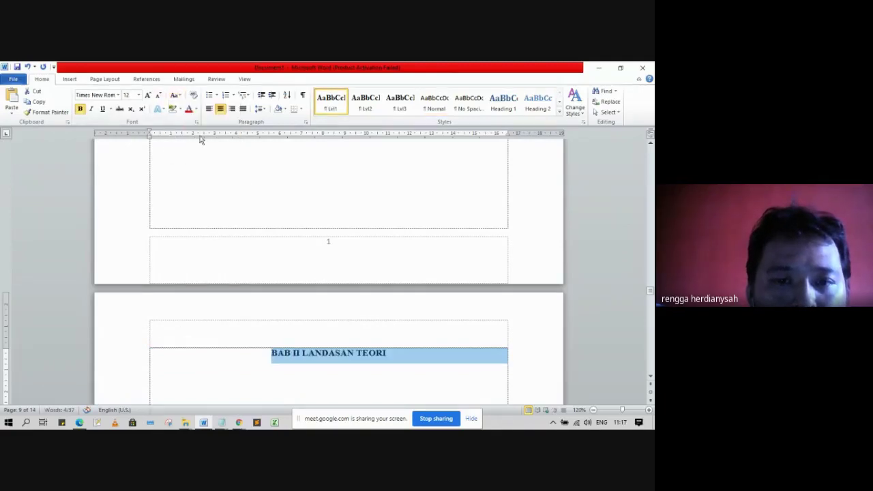
{"action": "left_click", "coordinate": [302, 355]}
{"action": "key", "text": "Return"}
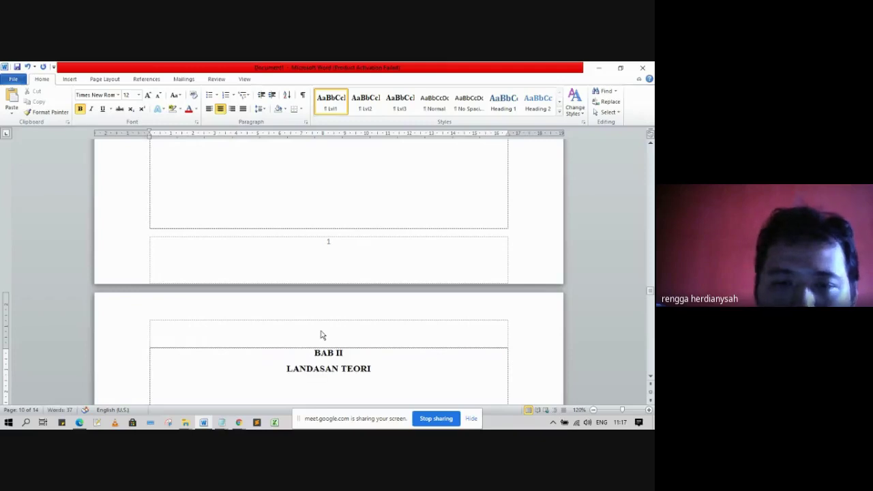
- Split the Bab III analisa dan perancangan sistem title on page 11 into two lines after Bab III
{"action": "scroll", "coordinate": [204, 300], "scroll_direction": "down", "scroll_amount": 15}
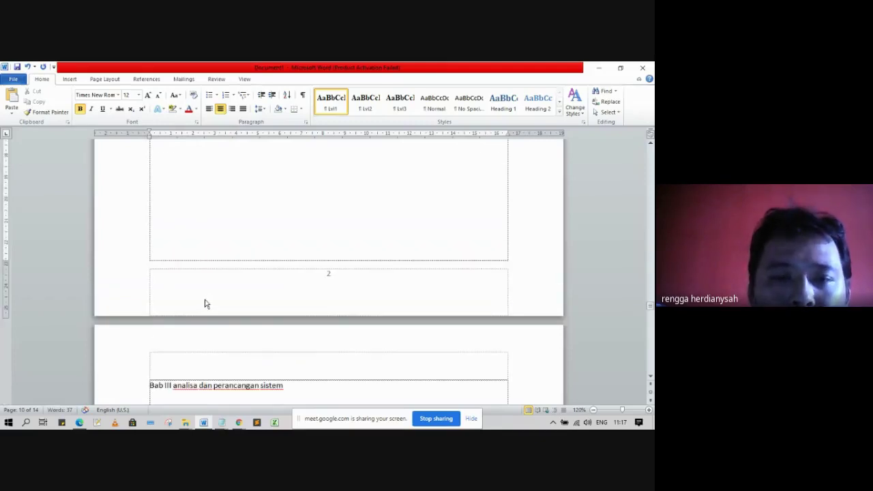
{"action": "left_click", "coordinate": [174, 386]}
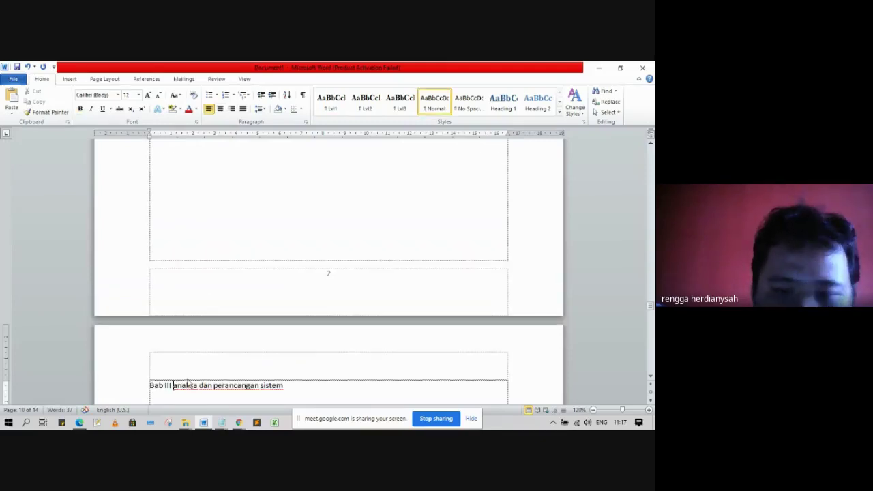
{"action": "key", "text": "BackSpace"}
{"action": "key", "text": "Return"}
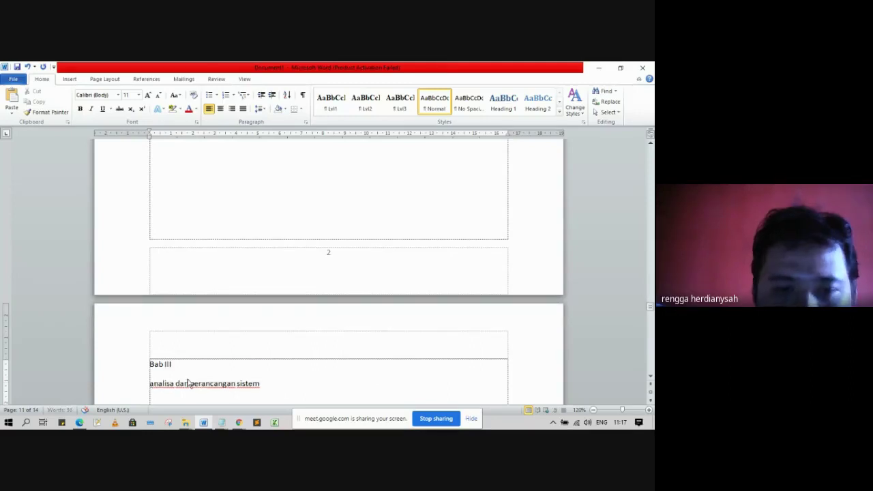
- Apply the Lvl1 style to both lines of the Bab III title on page 11 and change them to uppercase
{"action": "scroll", "coordinate": [189, 383], "scroll_direction": "down", "scroll_amount": 3}
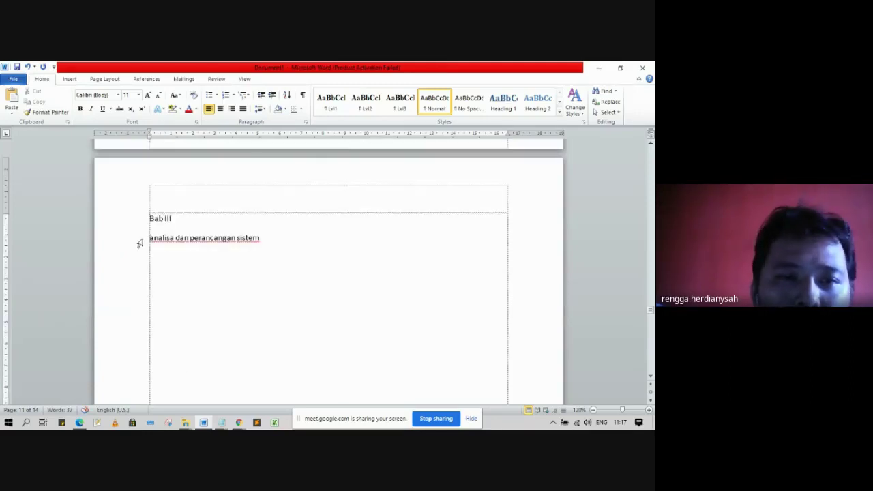
{"action": "left_click", "coordinate": [218, 237]}
{"action": "left_click_drag", "start_coordinate": [124, 225], "coordinate": [122, 238]}
{"action": "left_click", "coordinate": [335, 106]}
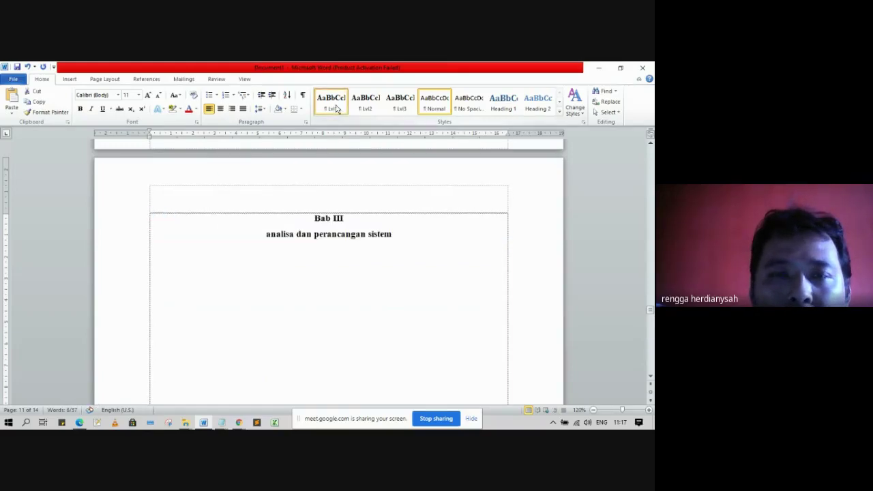
{"action": "left_click", "coordinate": [176, 96]}
{"action": "left_click", "coordinate": [191, 130]}
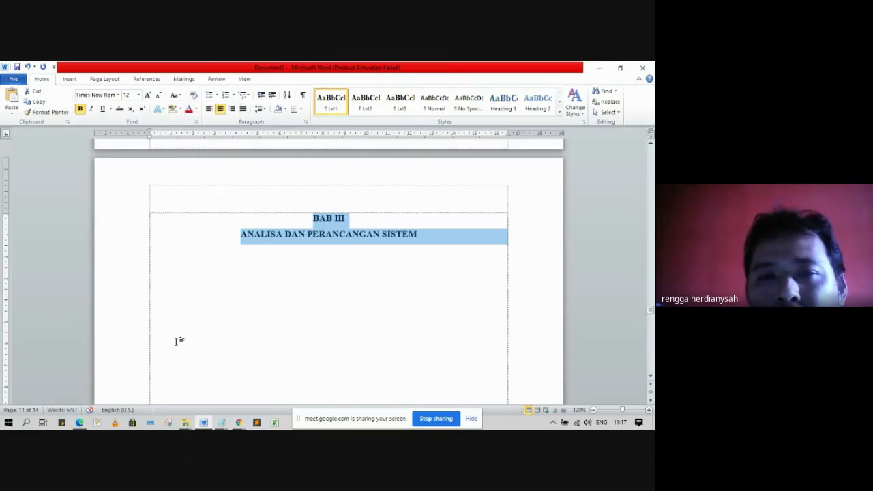
{"action": "left_click", "coordinate": [268, 325]}
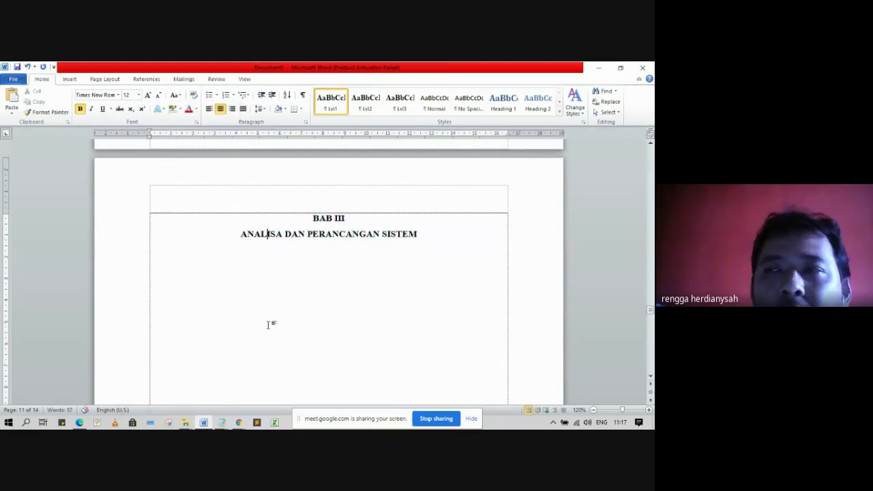
- Format the Bab IV title on page 12 as uppercase Lvl1 text on two lines, BAB IV and IMPLEMENTASI DAN PENGUJIAN
{"action": "scroll", "coordinate": [268, 325], "scroll_direction": "down", "scroll_amount": 10}
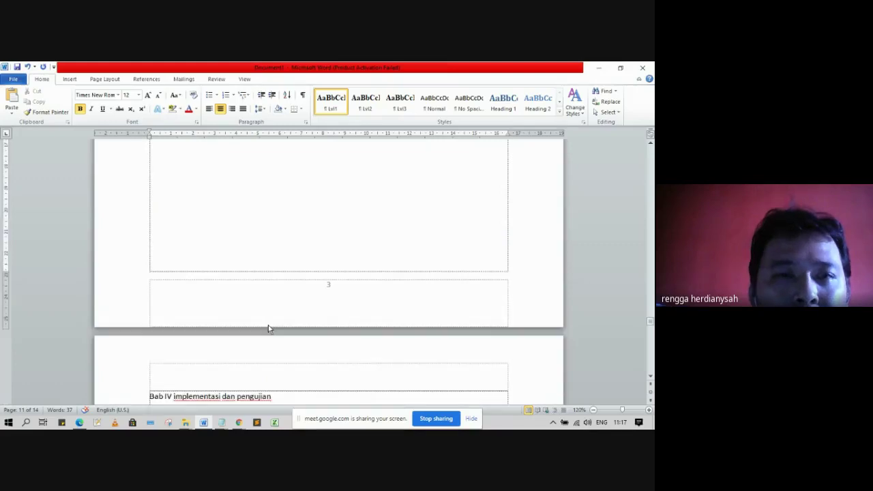
{"action": "left_click", "coordinate": [115, 256]}
{"action": "key", "text": "shift+F3"}
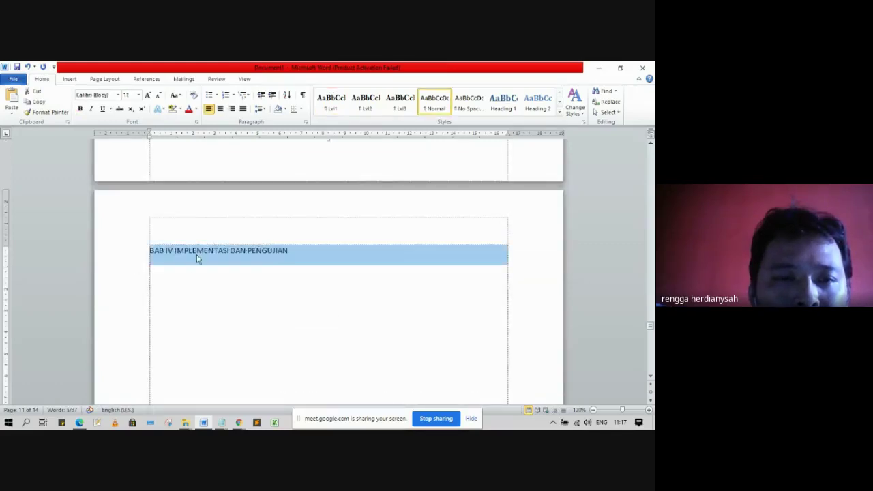
{"action": "left_click", "coordinate": [331, 101]}
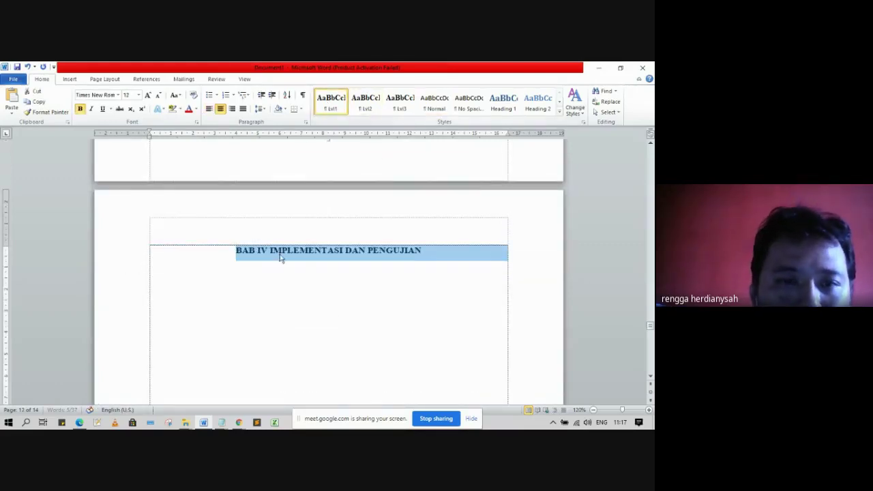
{"action": "left_click", "coordinate": [272, 252]}
{"action": "key", "text": "BackSpace"}
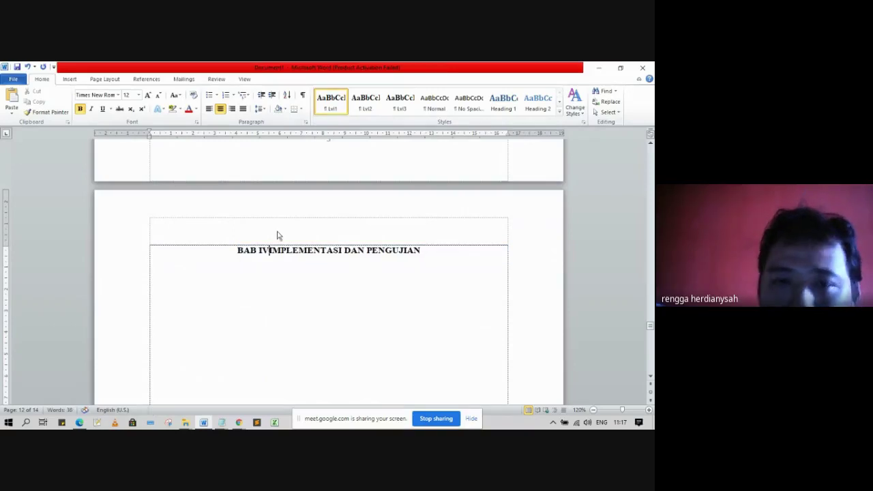
{"action": "key", "text": "Return"}
- Format the Bab V title on page 13 as uppercase Lvl1 text on two lines, BAB V and KESIMPULAN/PENUTUP
{"action": "scroll", "coordinate": [265, 340], "scroll_direction": "down", "scroll_amount": 10}
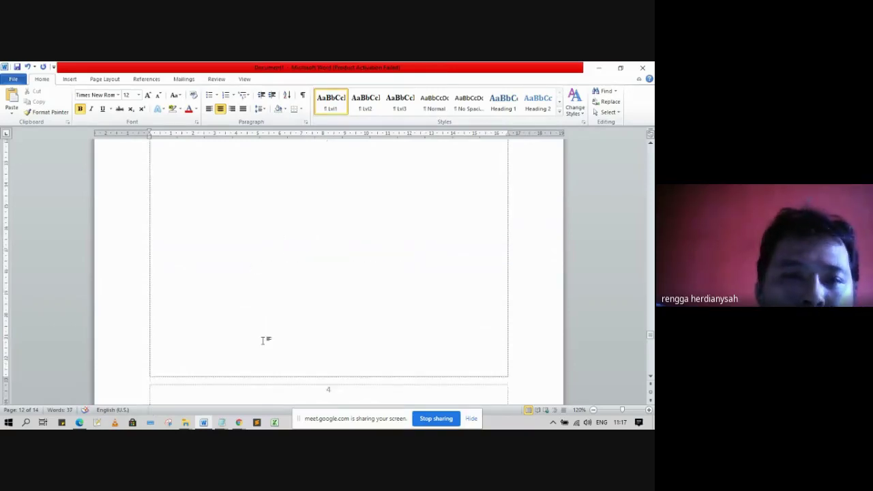
{"action": "left_click", "coordinate": [115, 224]}
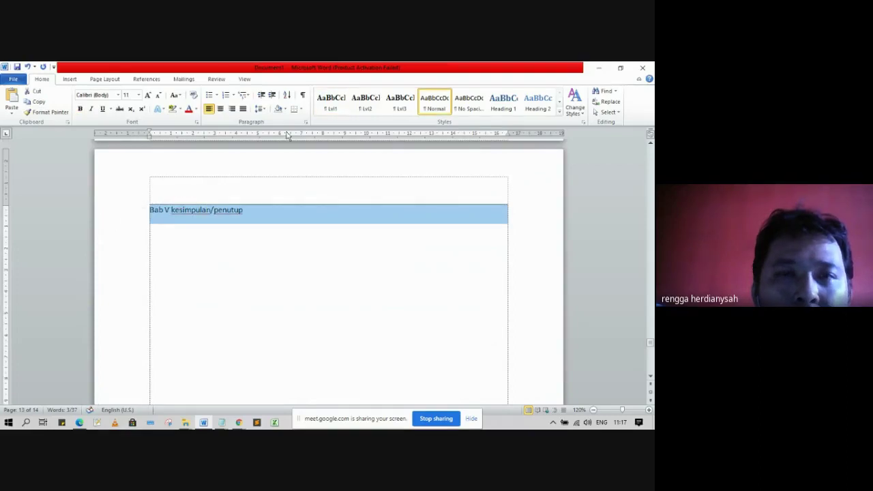
{"action": "left_click", "coordinate": [331, 101]}
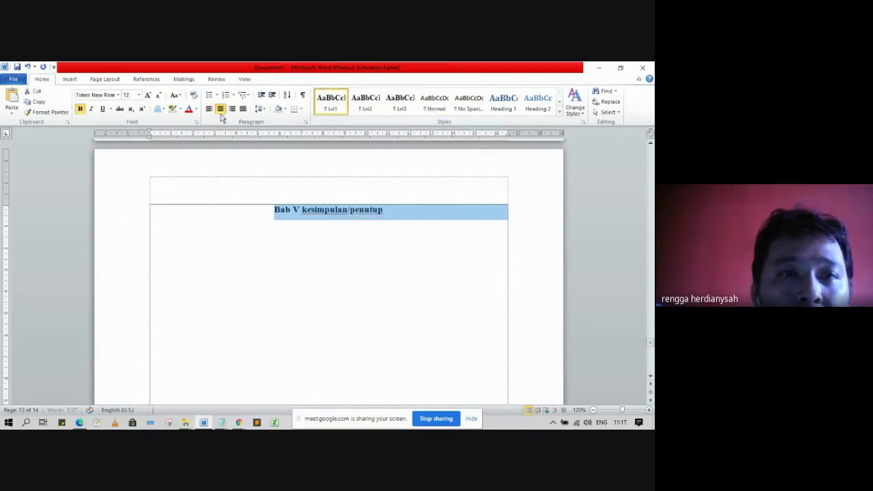
{"action": "left_click", "coordinate": [179, 95]}
{"action": "left_click", "coordinate": [202, 130]}
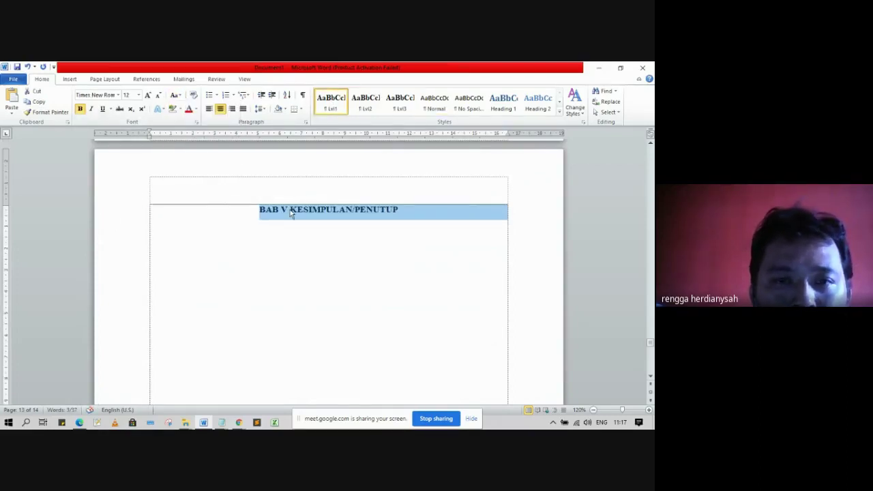
{"action": "left_click", "coordinate": [290, 211]}
{"action": "key", "text": "Return"}
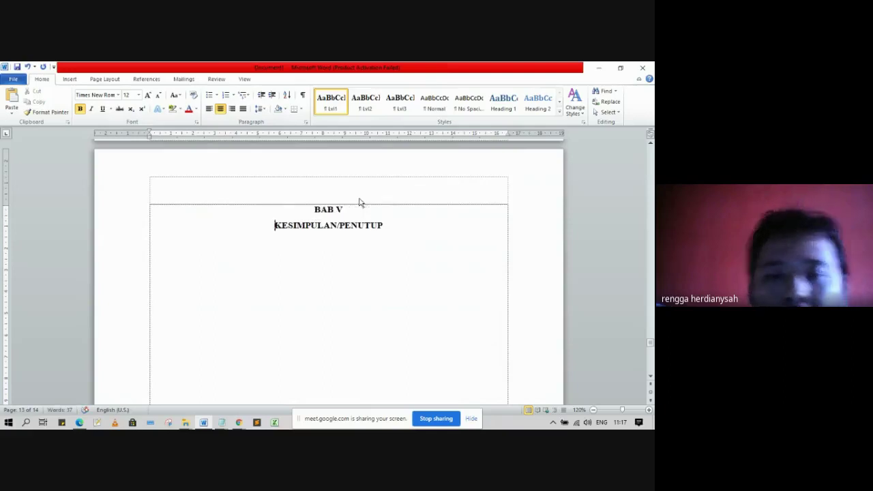
- Apply the Lvl1 style to the Daftar pustaka title on page 14 and change it to uppercase
{"action": "scroll", "coordinate": [337, 230], "scroll_direction": "down", "scroll_amount": 8}
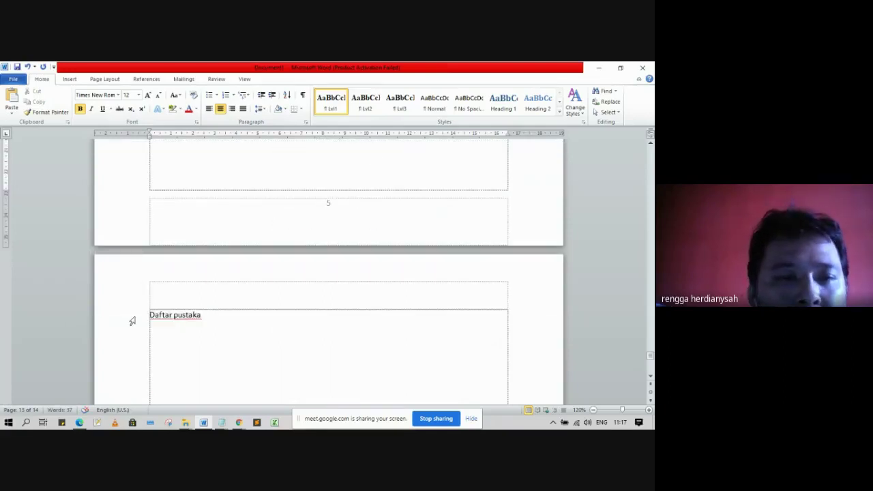
{"action": "left_click", "coordinate": [132, 321]}
{"action": "left_click", "coordinate": [333, 103]}
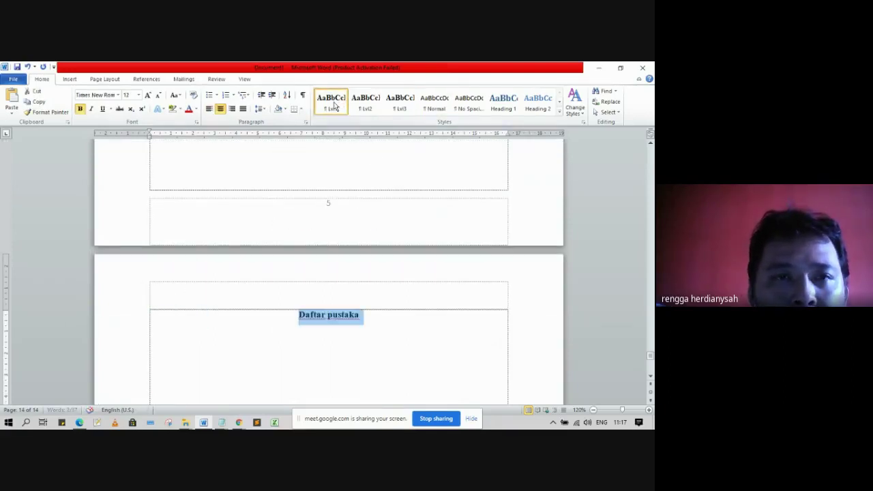
{"action": "left_click", "coordinate": [176, 94]}
{"action": "left_click", "coordinate": [198, 129]}
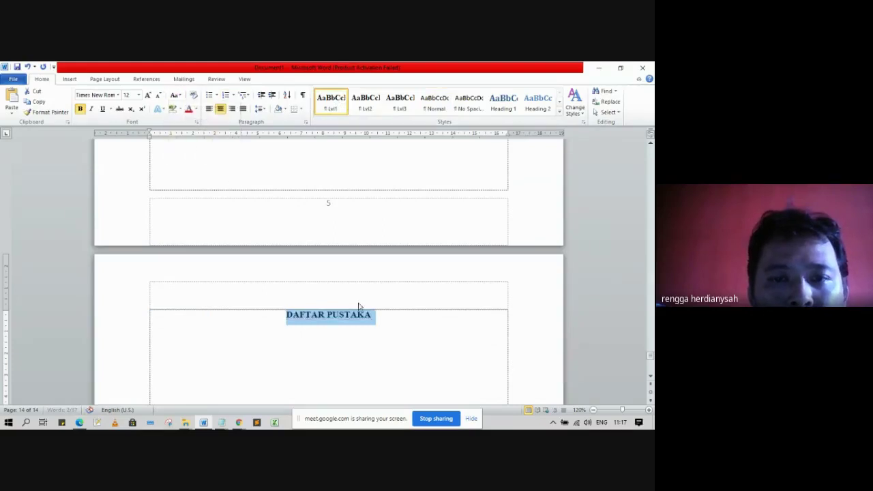
{"action": "left_click", "coordinate": [395, 321]}
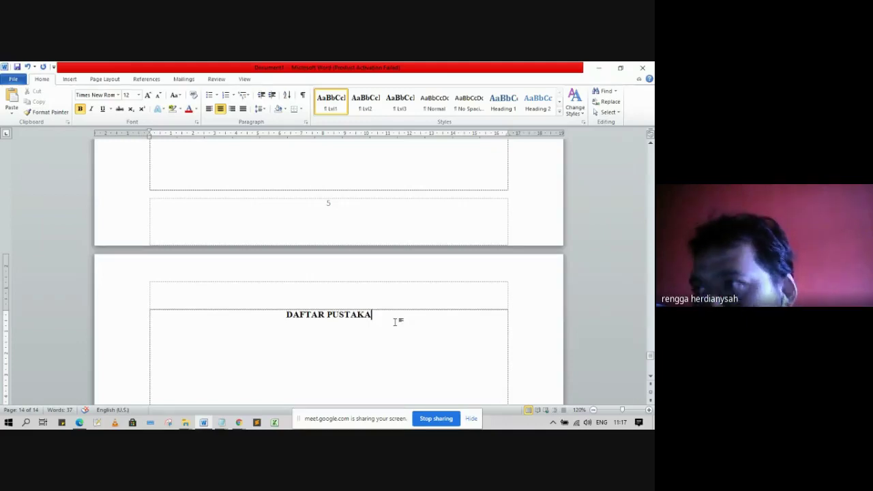
- Start a new line below the PENDAHULUAN title of BAB I on page 9
{"action": "scroll", "coordinate": [409, 326], "scroll_direction": "up", "scroll_amount": 10}
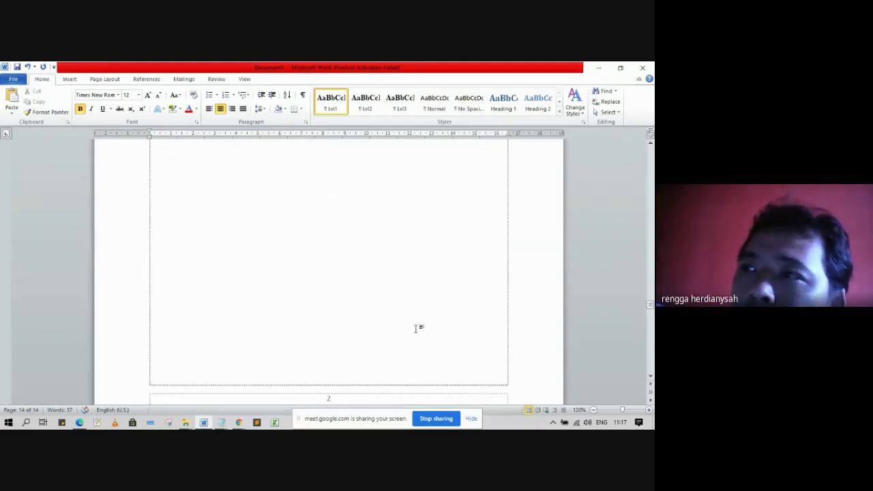
{"action": "scroll", "coordinate": [416, 328], "scroll_direction": "up", "scroll_amount": 10}
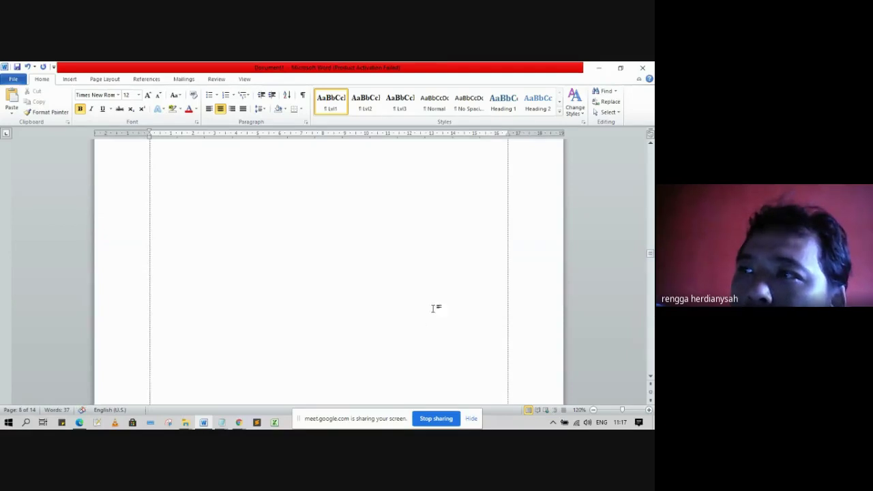
{"action": "scroll", "coordinate": [433, 309], "scroll_direction": "up", "scroll_amount": 10}
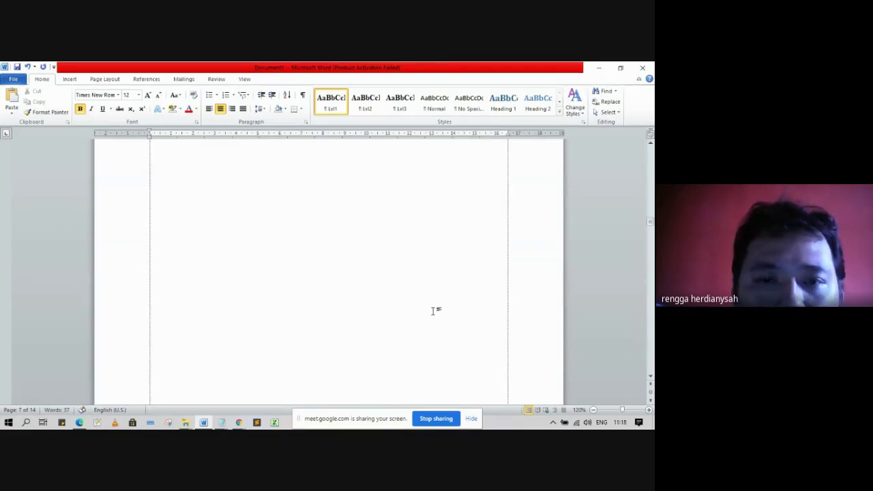
{"action": "scroll", "coordinate": [432, 311], "scroll_direction": "down", "scroll_amount": 5}
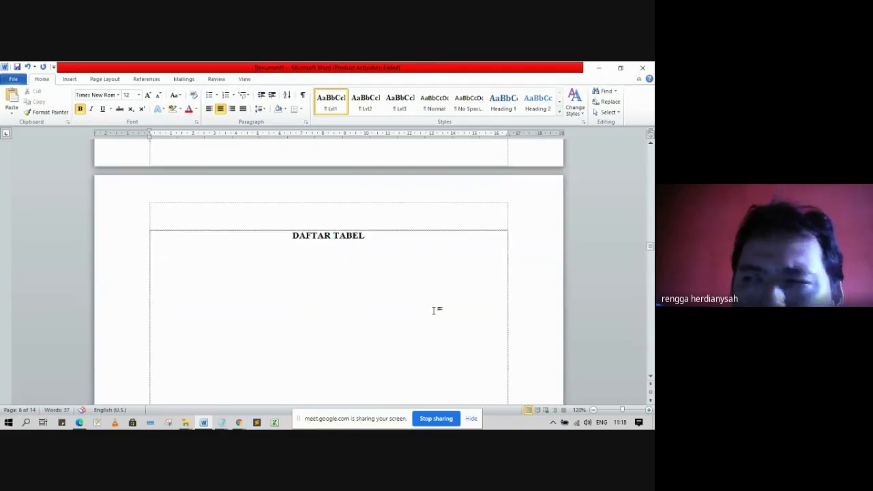
{"action": "scroll", "coordinate": [433, 310], "scroll_direction": "down", "scroll_amount": 10}
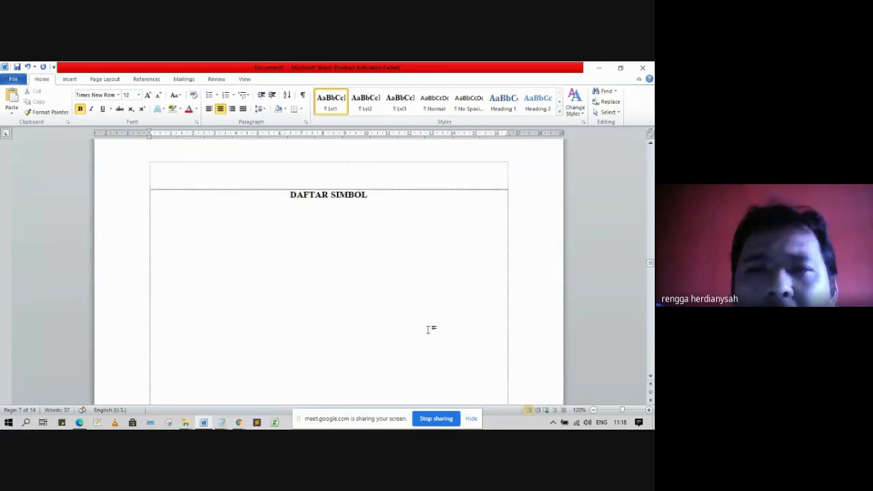
{"action": "scroll", "coordinate": [431, 330], "scroll_direction": "down", "scroll_amount": 10}
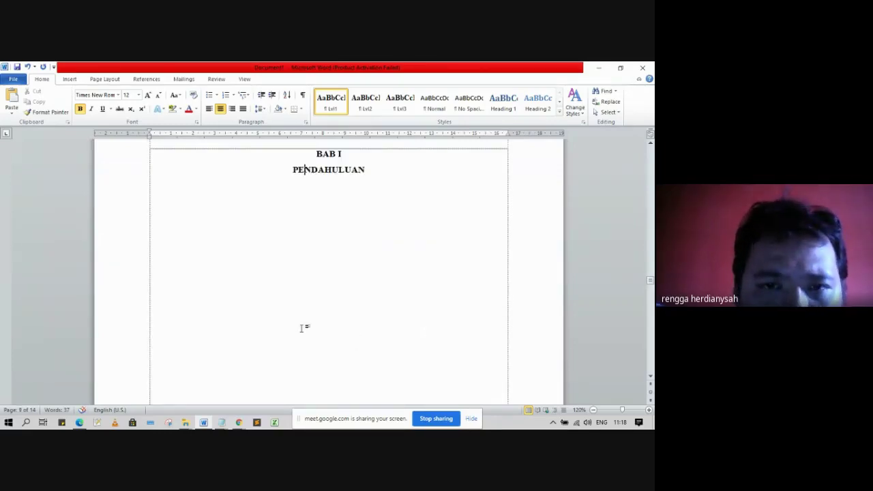
{"action": "key", "text": "End"}
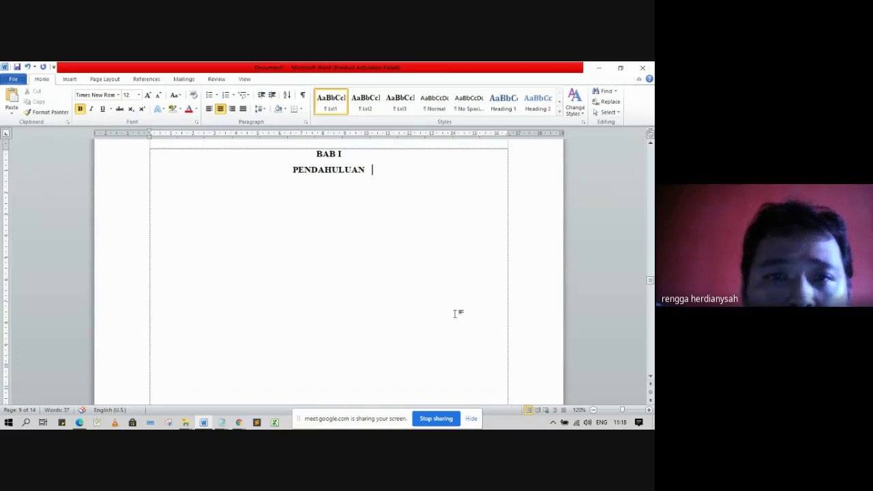
{"action": "key", "text": "Down"}
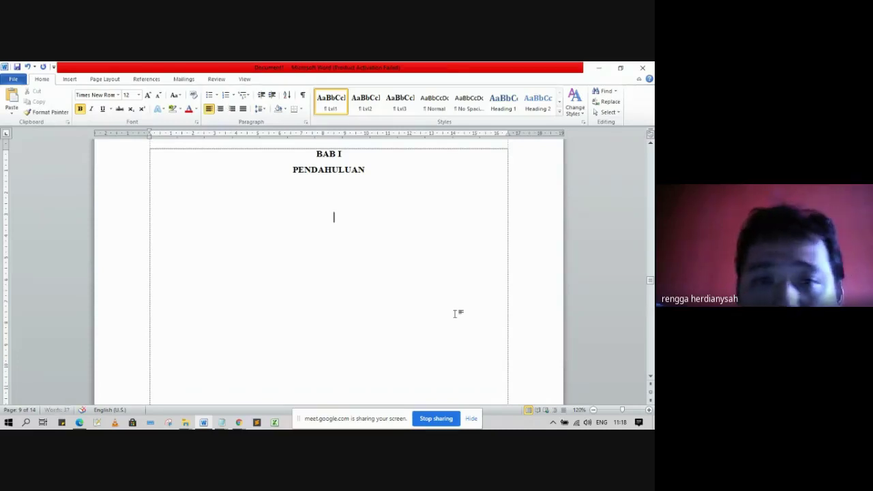
{"action": "key", "text": "Up"}
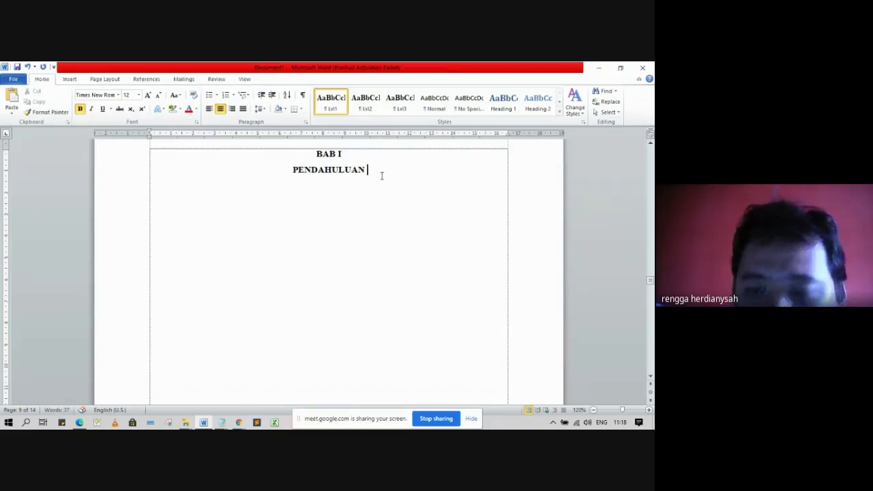
{"action": "key", "text": "Down"}
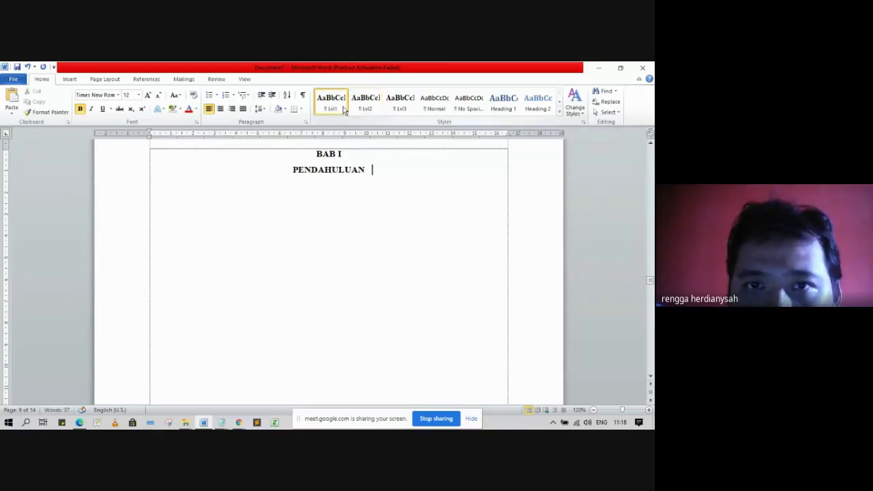
{"action": "left_click", "coordinate": [418, 235]}
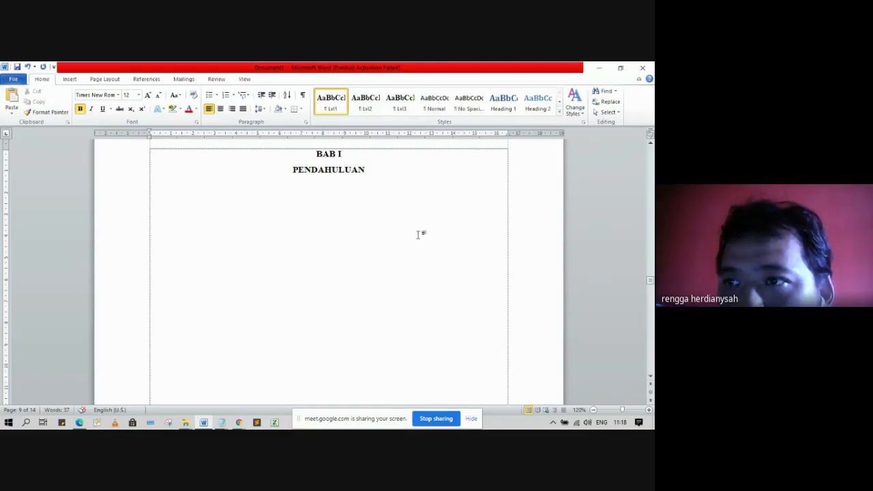
{"action": "key", "text": "Return"}
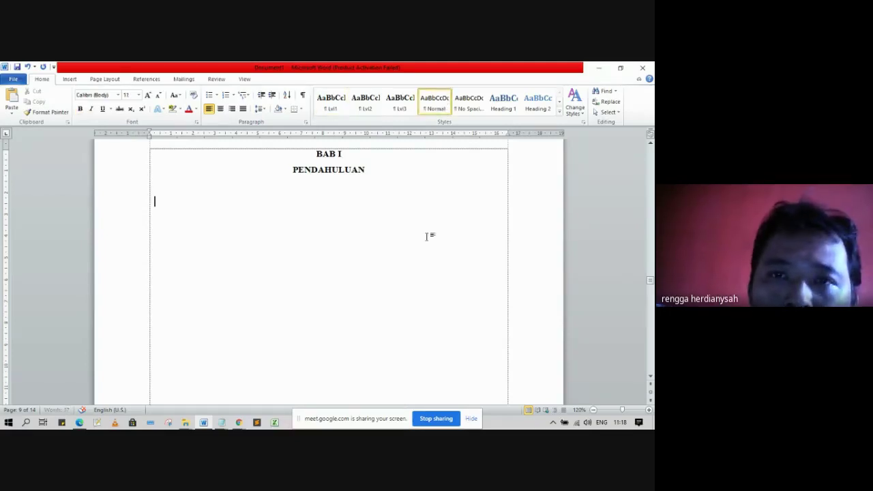
{"action": "key", "text": "ctrl+z"}
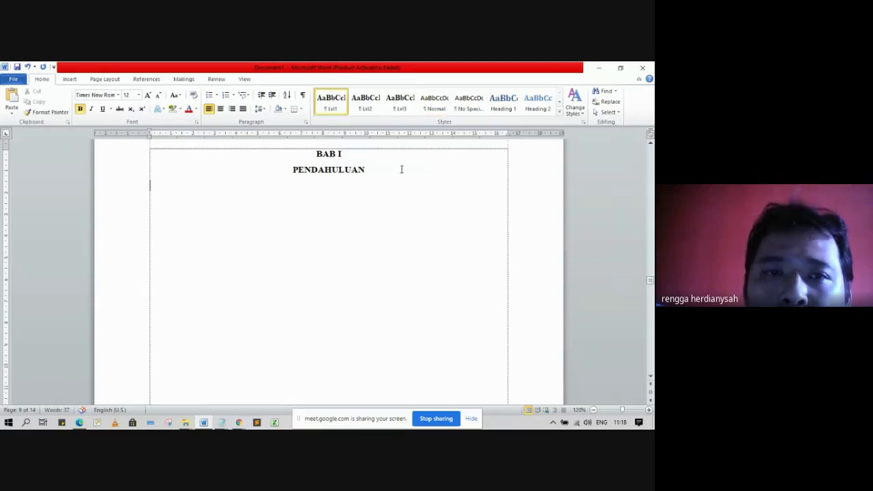
- Apply the Normal style to the blank line below the PENDAHULUAN title
{"action": "left_click", "coordinate": [437, 101]}
{"action": "key", "text": "ctrl+z"}
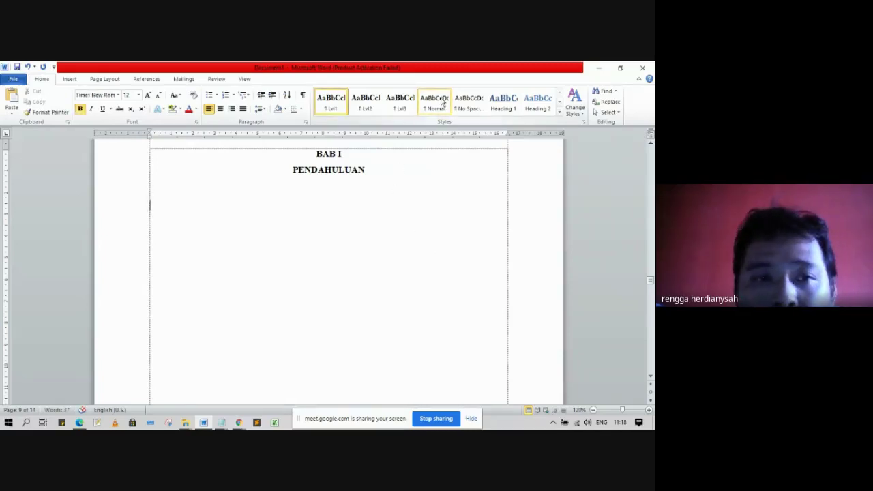
{"action": "left_click", "coordinate": [440, 109]}
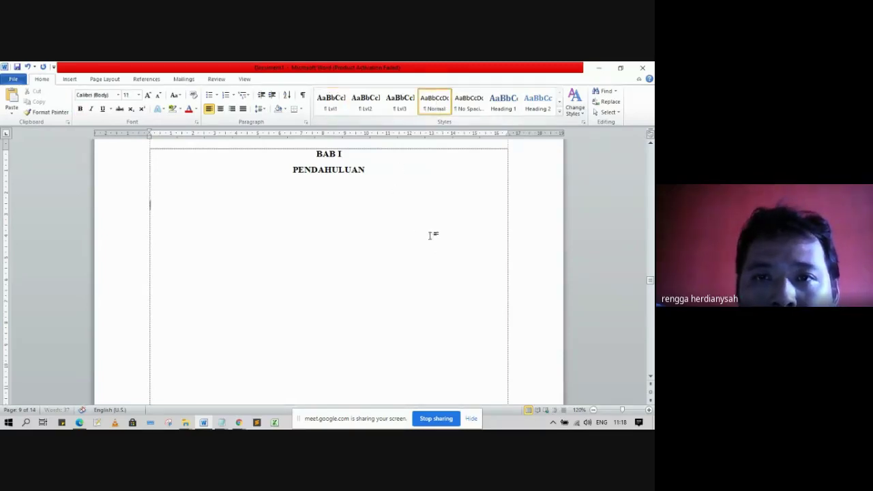
{"action": "key", "text": "ctrl+z"}
{"action": "scroll", "coordinate": [433, 235], "scroll_direction": "down", "scroll_amount": 10}
{"action": "scroll", "coordinate": [429, 234], "scroll_direction": "up", "scroll_amount": 10}
{"action": "left_click", "coordinate": [382, 351]}
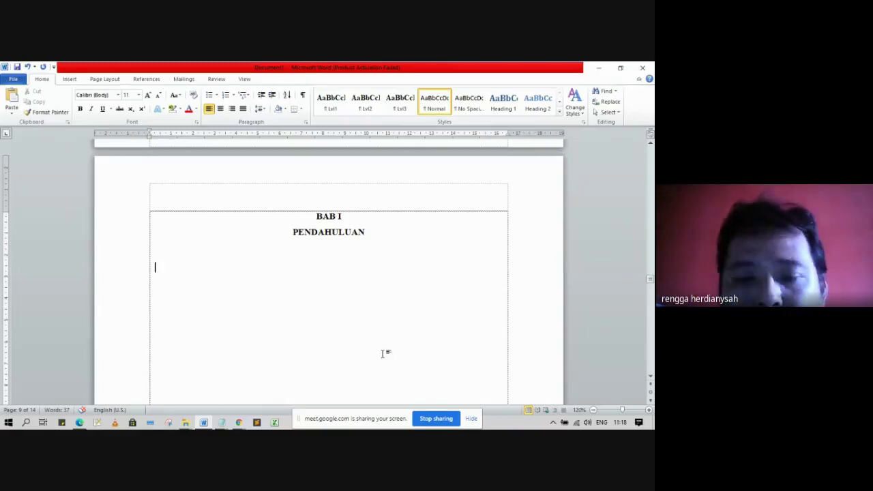
- Enter the subheading "Identifikasi masalah" on its own line in the body of BAB I
{"action": "type", "text": "Iden"}
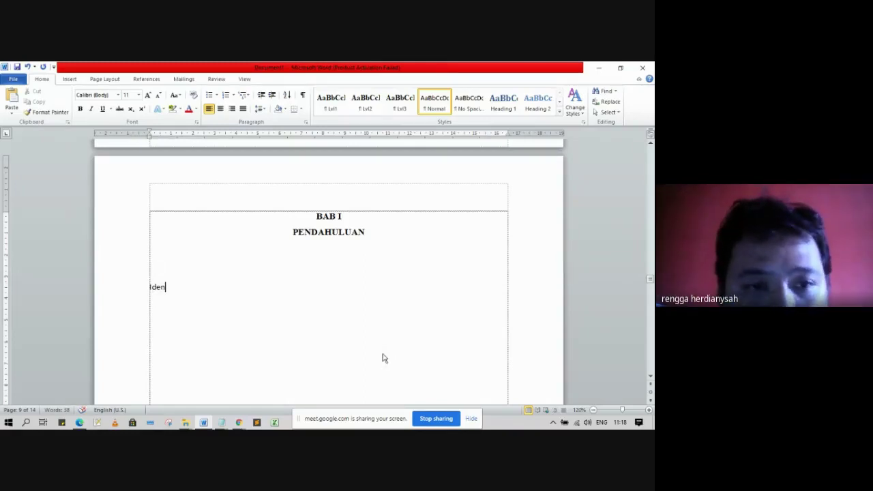
{"action": "type", "text": "tifikas"}
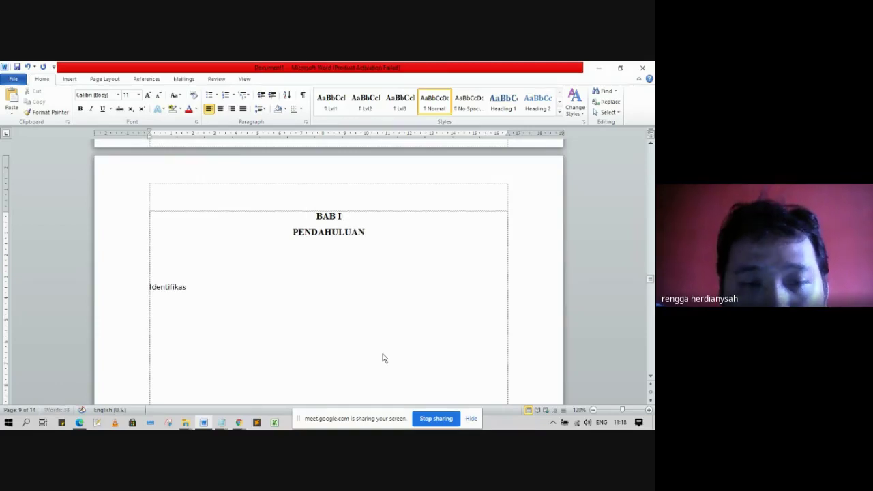
{"action": "type", "text": "i Ma"}
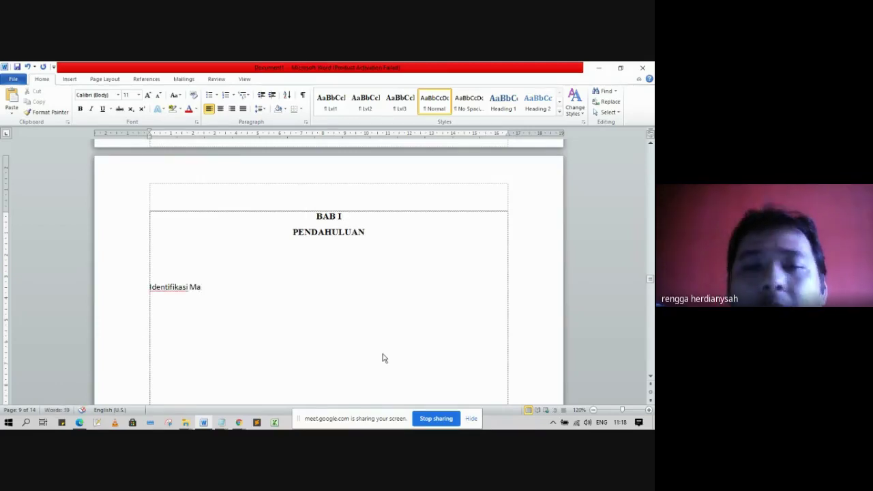
{"action": "key", "text": "BackSpace"}
{"action": "key", "text": "BackSpace"}
{"action": "key", "text": "BackSpace"}
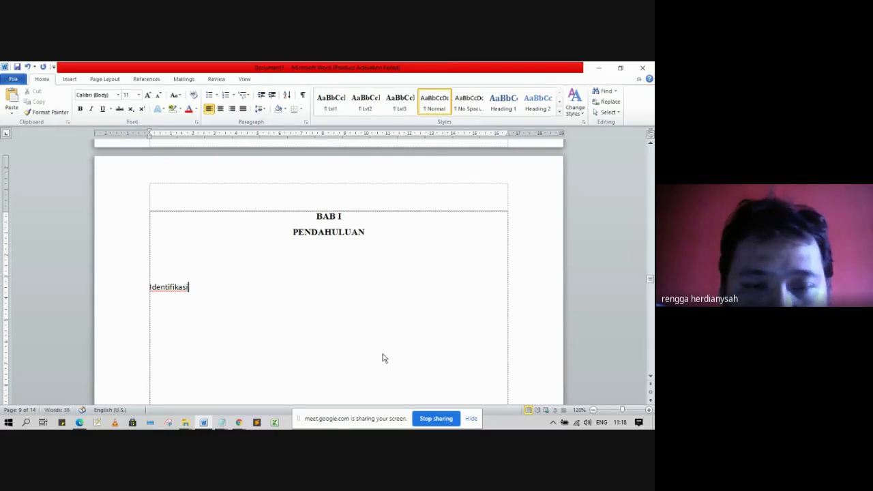
{"action": "type", "text": "masalah"}
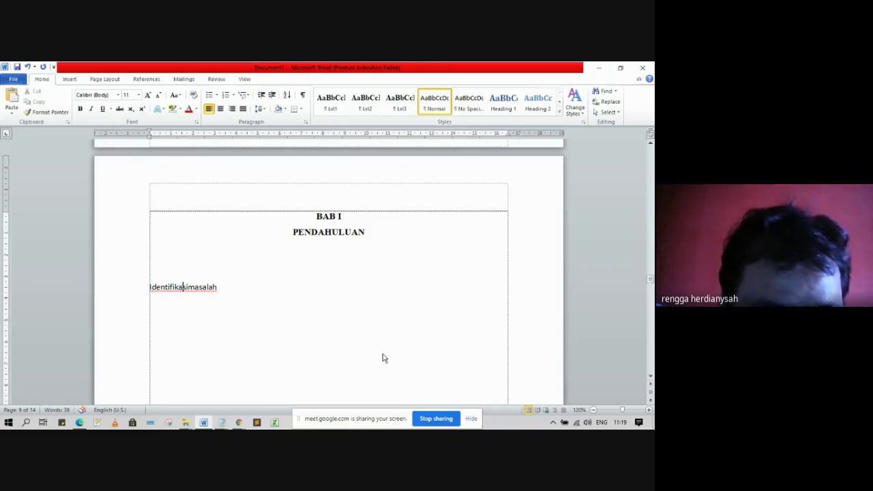
{"action": "key", "text": "Right"}
{"action": "key", "text": "Right"}
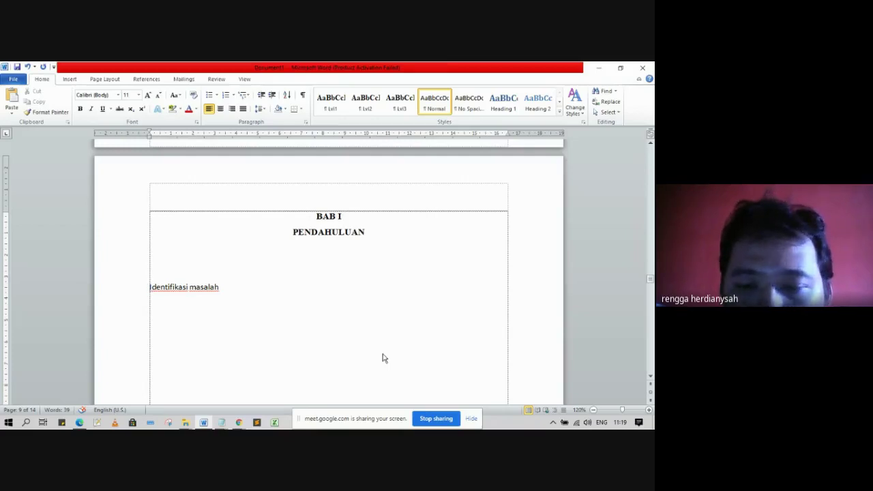
- Insert the subheading "Latar belakang masalah" on a separate line above "Identifikasi masalah"
{"action": "type", "text": "Latar"}
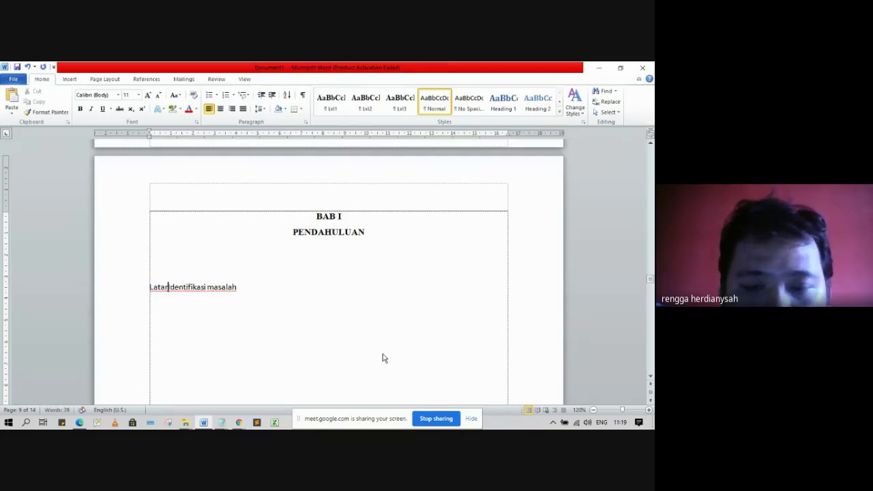
{"action": "type", "text": "belakang"}
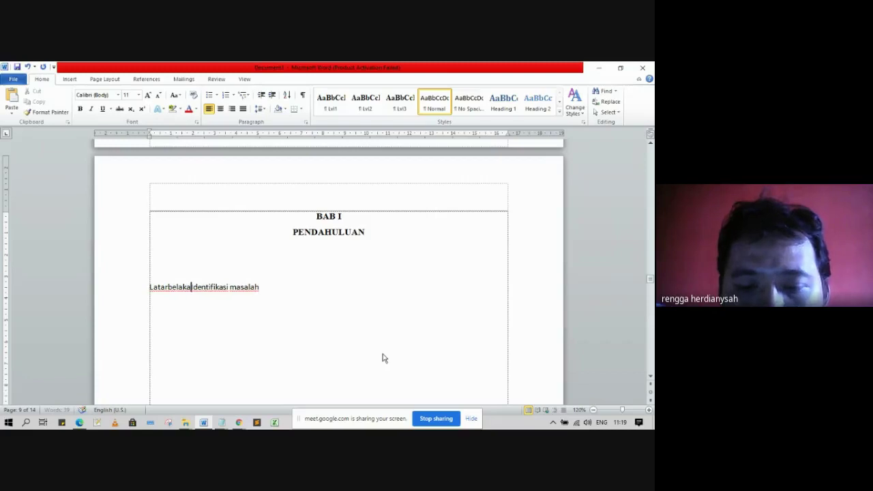
{"action": "type", "text": " masala"}
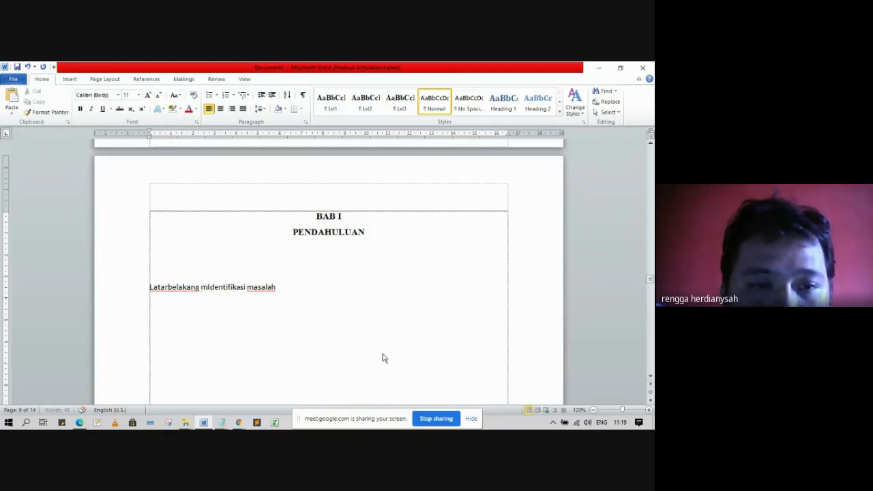
{"action": "type", "text": "h"}
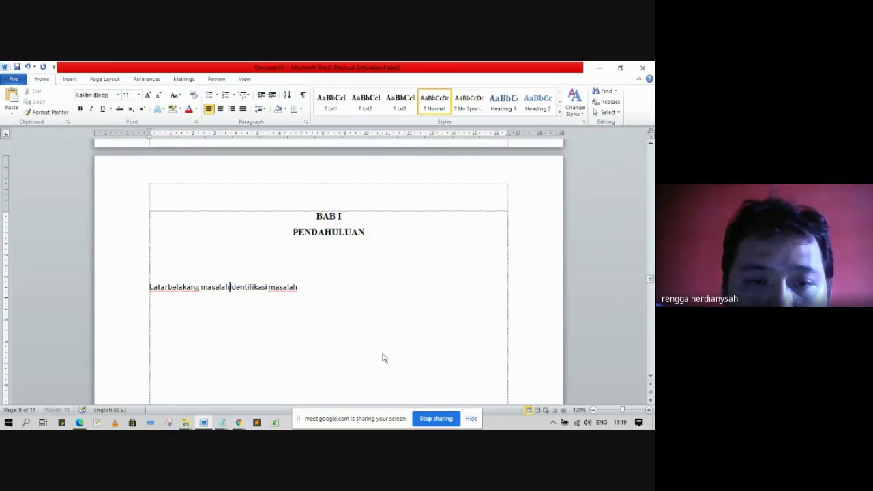
{"action": "key", "text": "Return"}
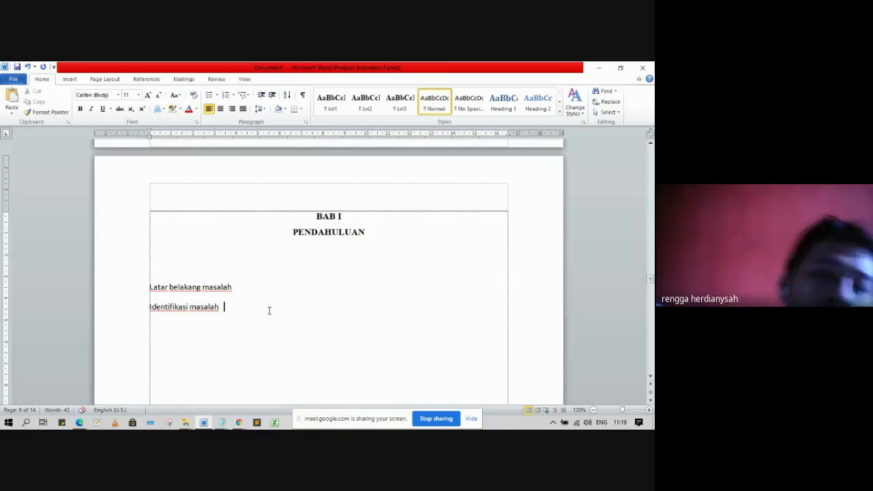
- Add the subheading "Rumusan masalah" on a new line below "Identifikasi masalah"
{"action": "key", "text": "Return"}
{"action": "type", "text": "rumu"}
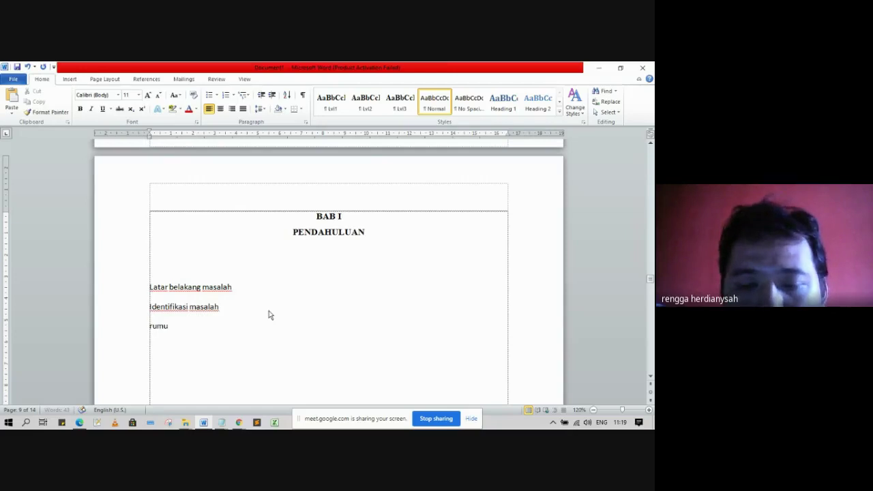
{"action": "type", "text": "san m"}
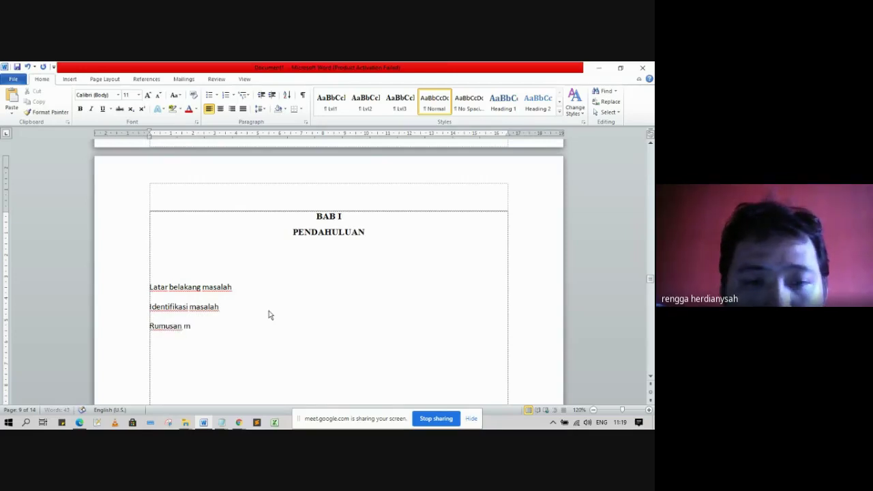
{"action": "type", "text": "asalah"}
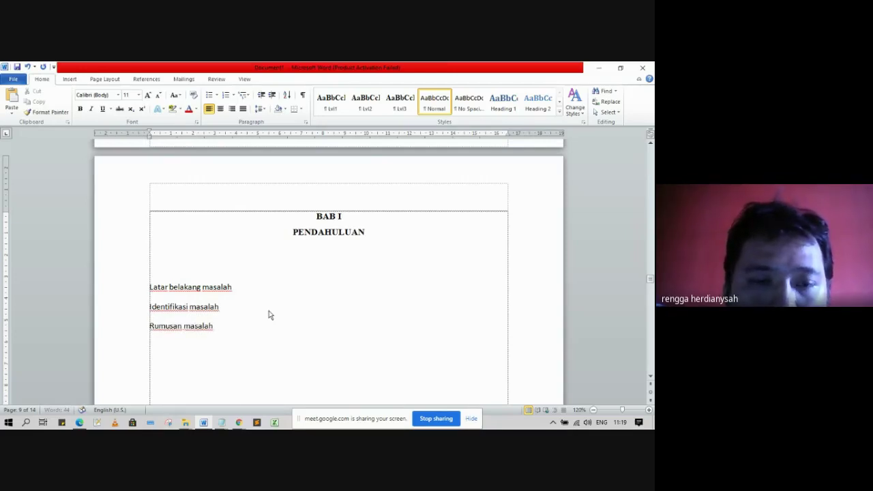
- Add the subheadings "Batasan masalah" and "Tujuan penelitian" on separate lines below "Rumusan masalah"
{"action": "key", "text": "Return"}
{"action": "type", "text": "ba"}
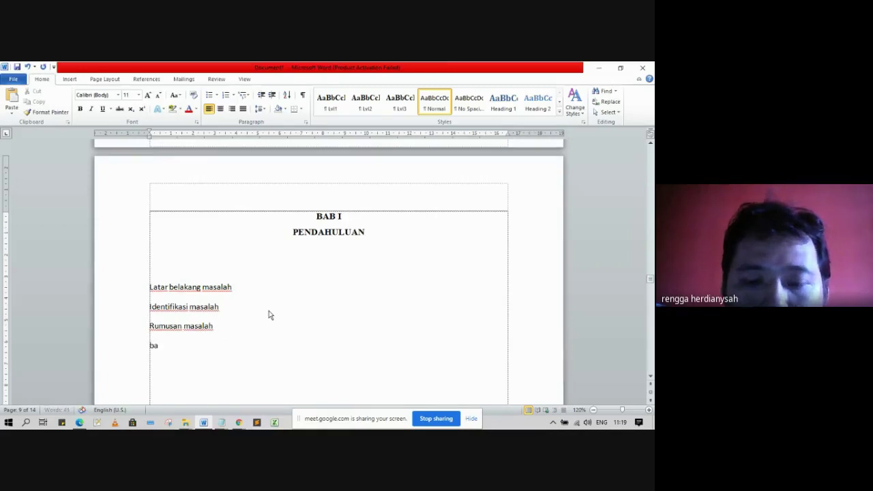
{"action": "type", "text": "tasan"}
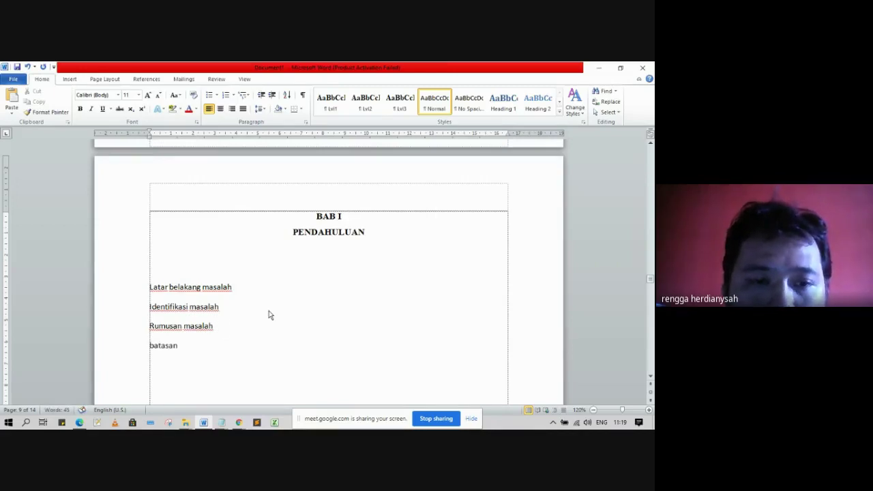
{"action": "type", "text": " m"}
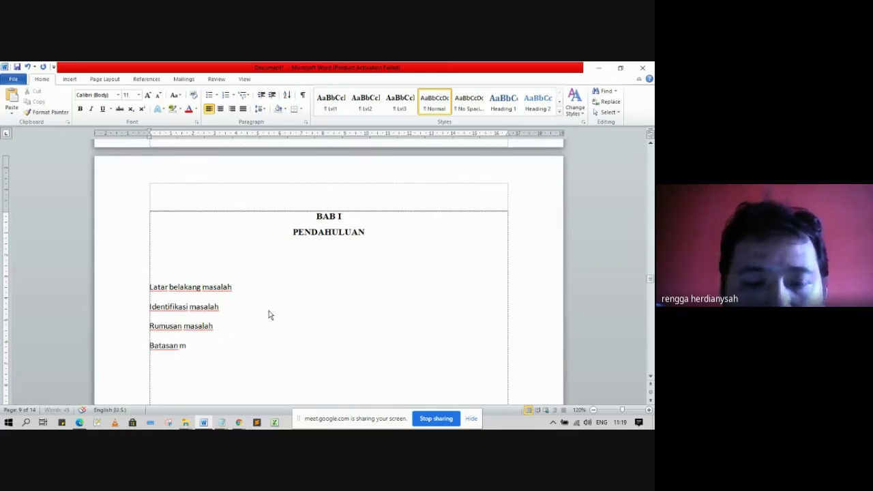
{"action": "type", "text": "asalah"}
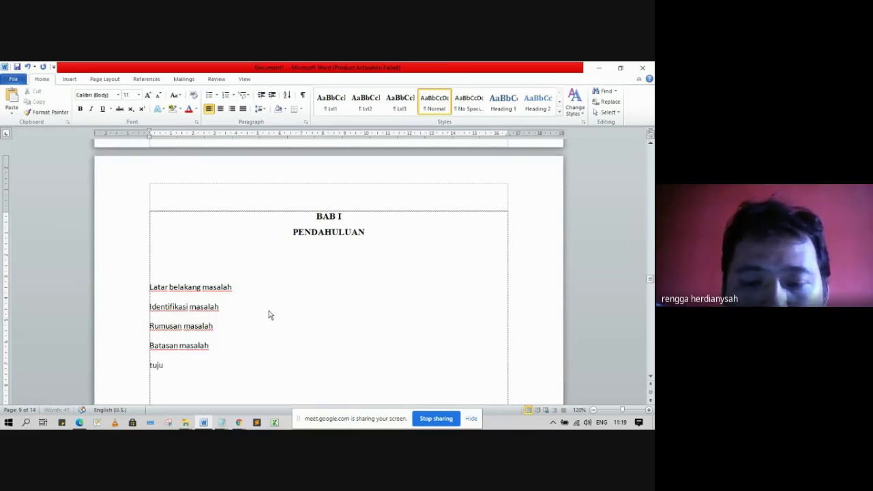
{"action": "type", "text": " penelitia"}
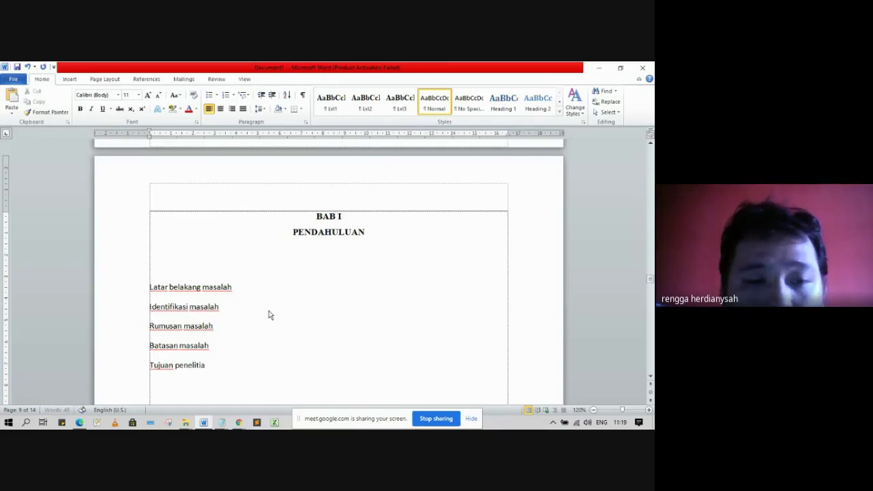
{"action": "type", "text": "n"}
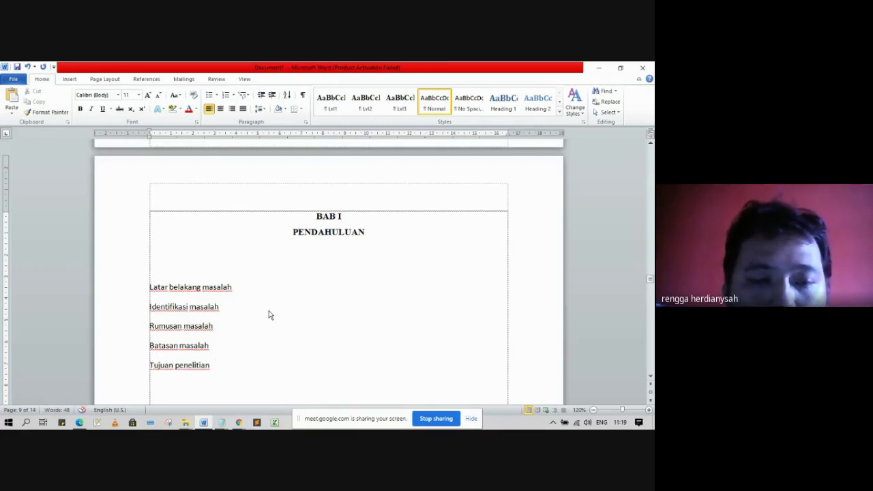
- Add the subheading "Metode penulisan" on a new line below "Tujuan penelitian"
{"action": "key", "text": "Return"}
{"action": "type", "text": "metode"}
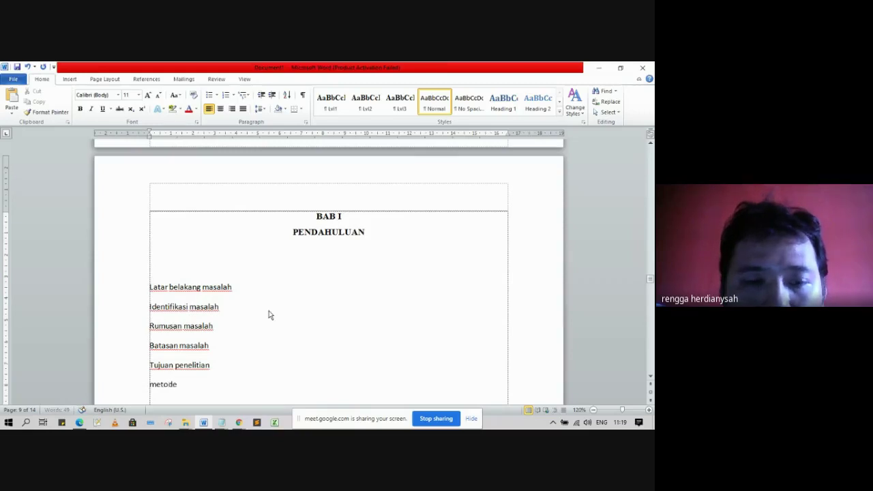
{"action": "type", "text": " penu"}
{"action": "type", "text": "lisan"}
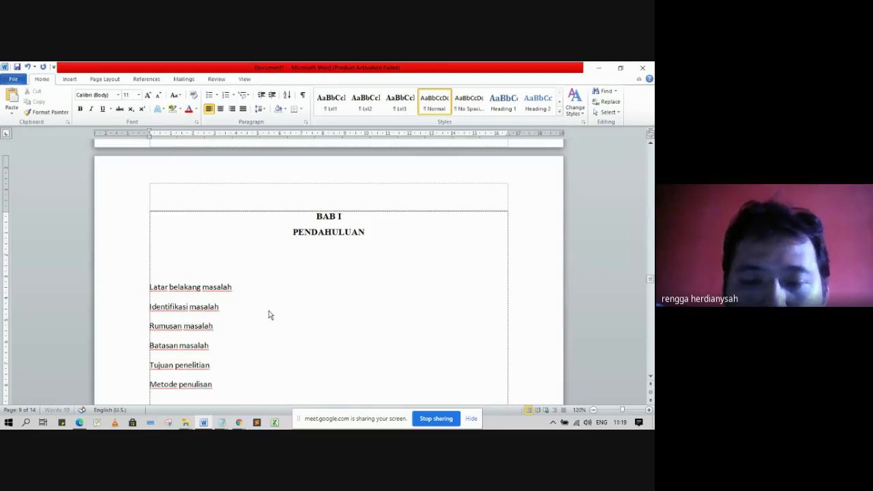
- Add the subheading "Metode pengembangan" on a new line below "Metode penulisan"
{"action": "key", "text": "Return"}
{"action": "type", "text": "metode "}
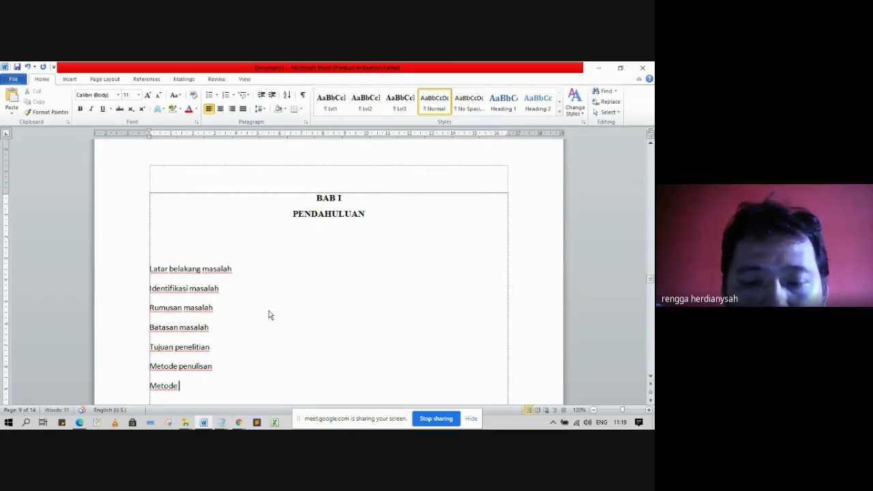
{"action": "type", "text": "penbge"}
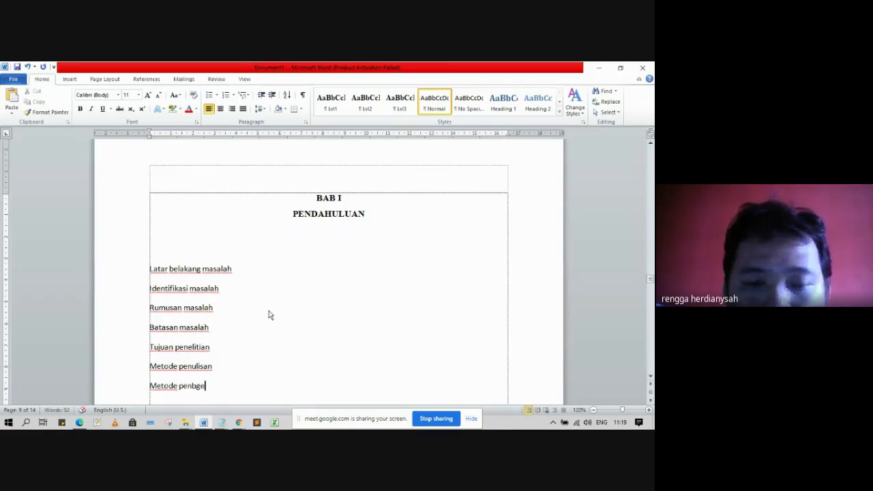
{"action": "key", "text": "BackSpace"}
{"action": "key", "text": "BackSpace"}
{"action": "key", "text": "BackSpace"}
{"action": "type", "text": "gem"}
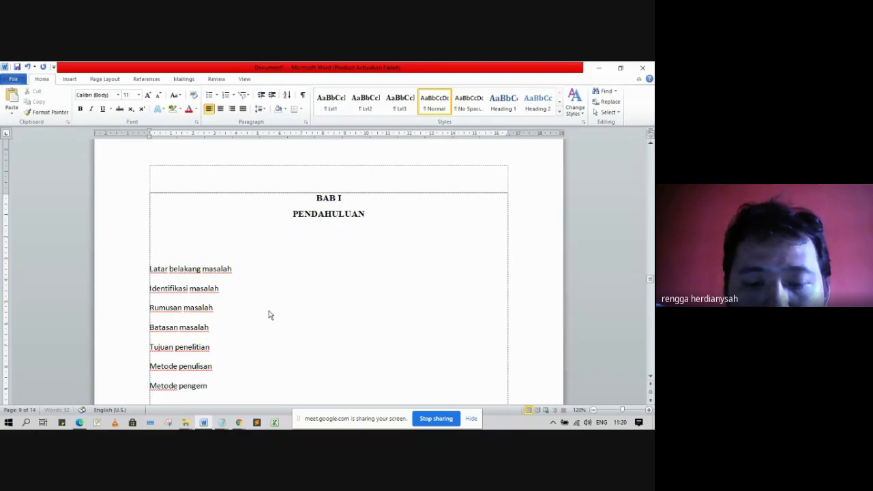
{"action": "type", "text": "banga"}
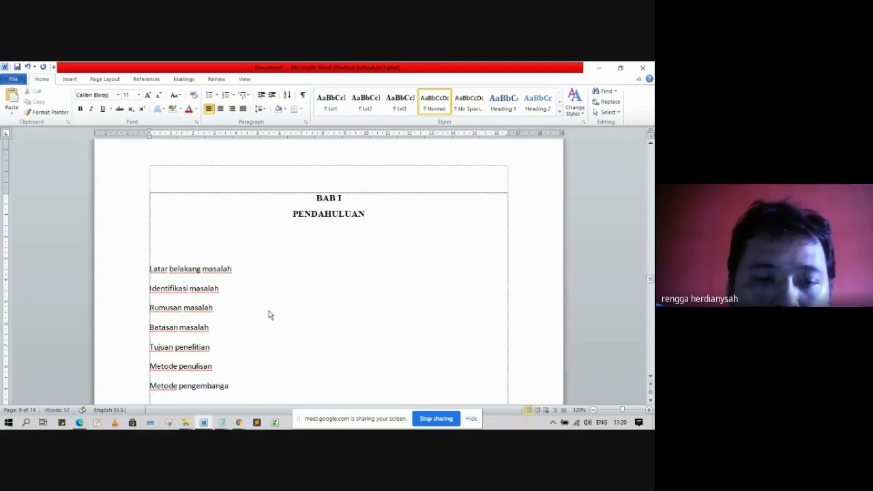
{"action": "type", "text": "n"}
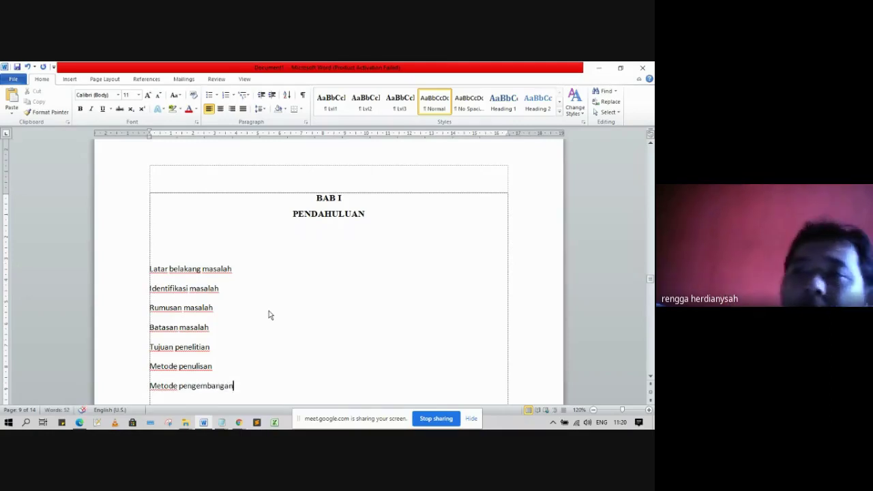
- Insert the lines "Rumusan satu", "Rumusan dua" and "Rumusan tiga" directly below the subheading "Rumusan masalah"
{"action": "scroll", "coordinate": [253, 261], "scroll_direction": "down", "scroll_amount": 2}
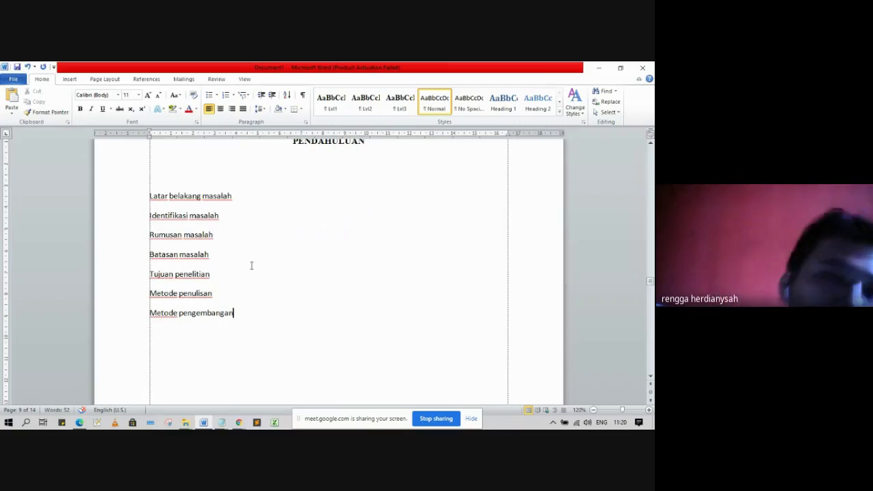
{"action": "left_click", "coordinate": [242, 232]}
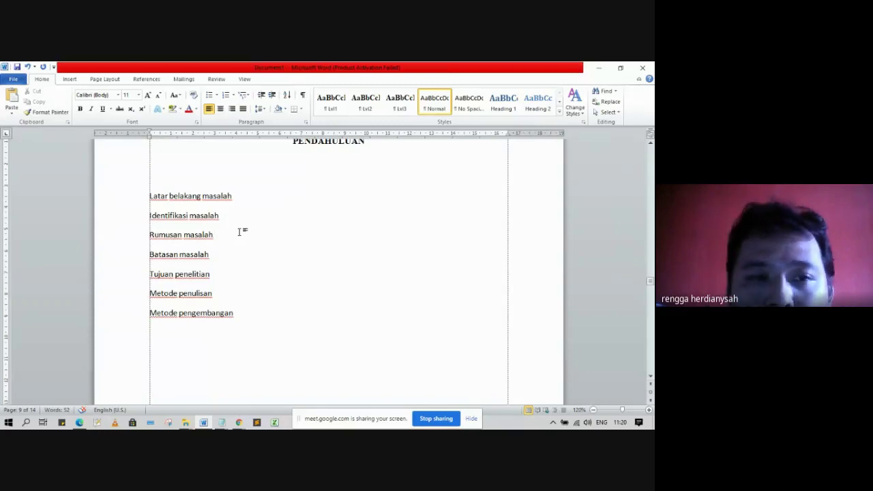
{"action": "key", "text": "Return"}
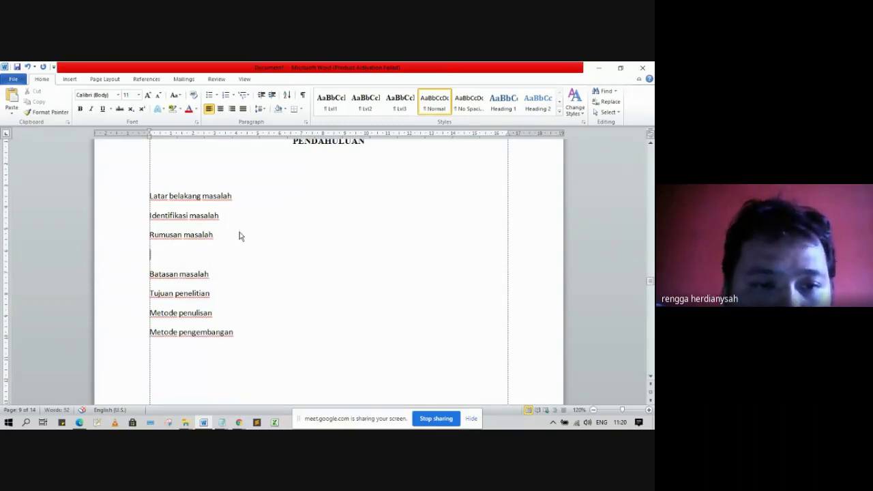
{"action": "type", "text": "Rumusan"}
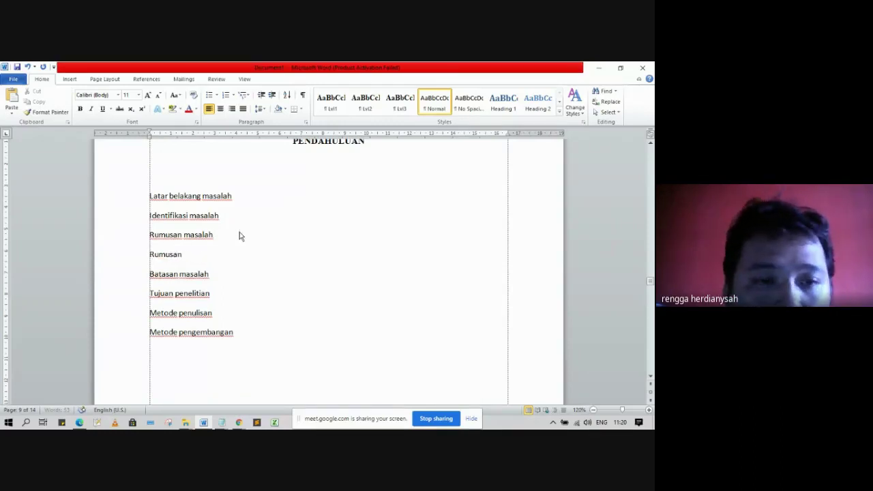
{"action": "type", "text": " satu"}
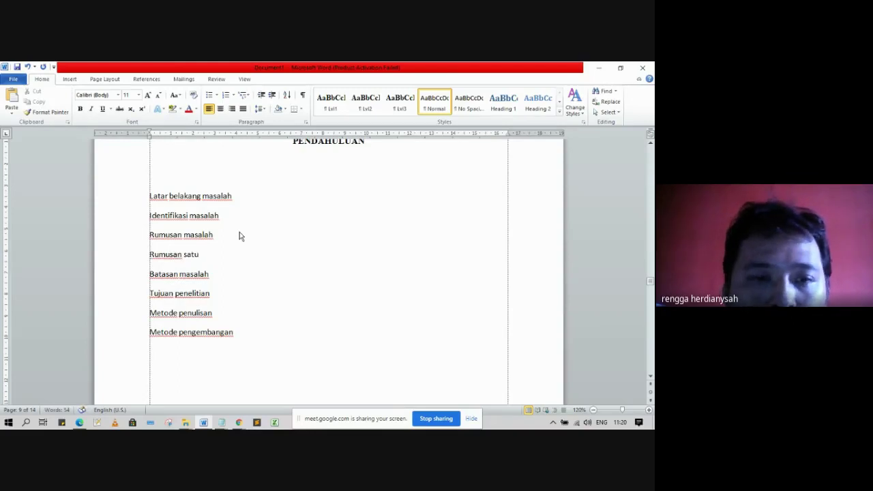
{"action": "key", "text": "Return"}
{"action": "type", "text": "rumu"}
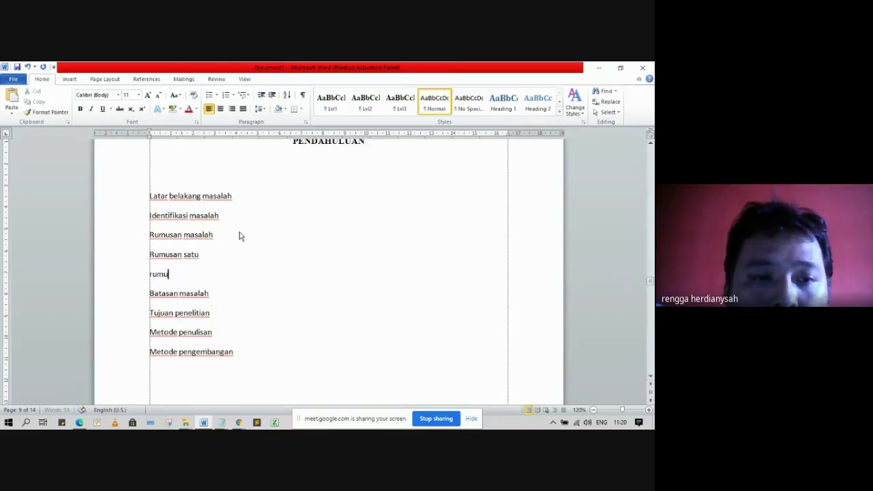
{"action": "type", "text": "san dua"}
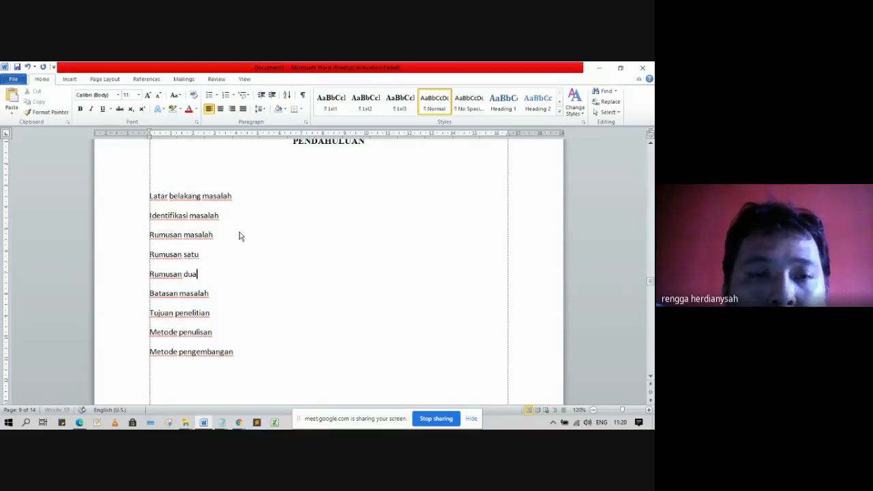
{"action": "key", "text": "Return"}
{"action": "type", "text": "rumus"}
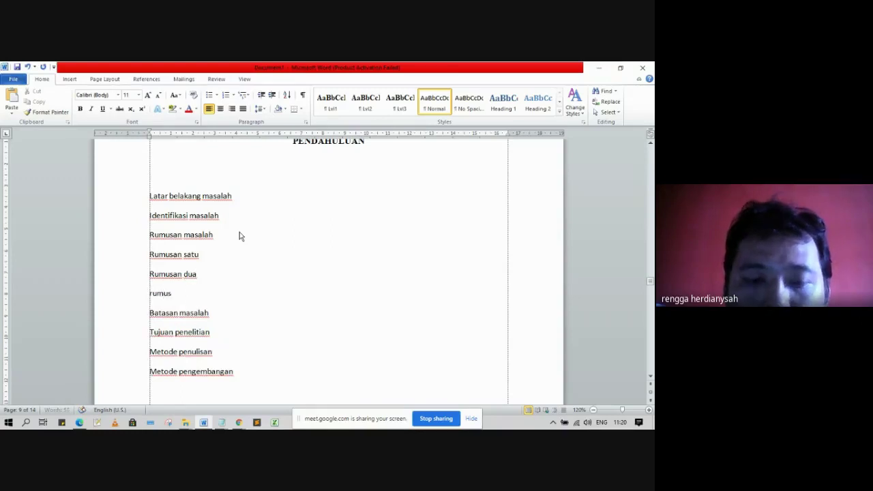
{"action": "type", "text": "an ti"}
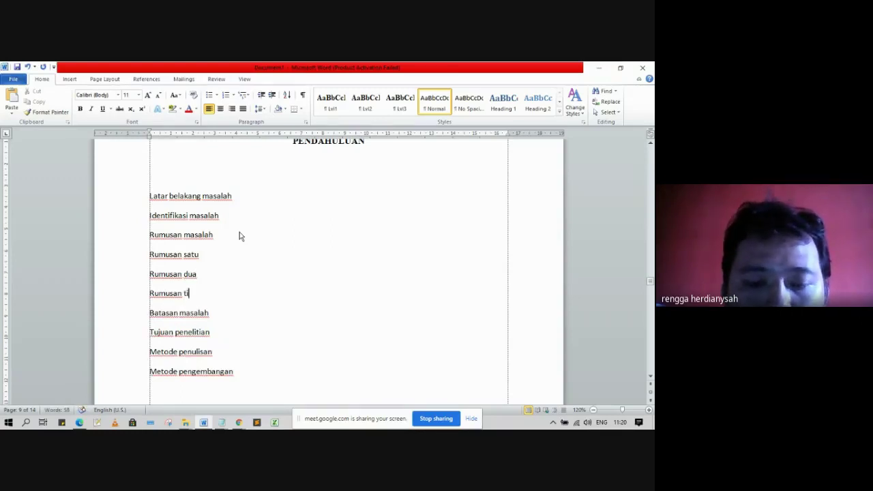
{"action": "type", "text": "ga"}
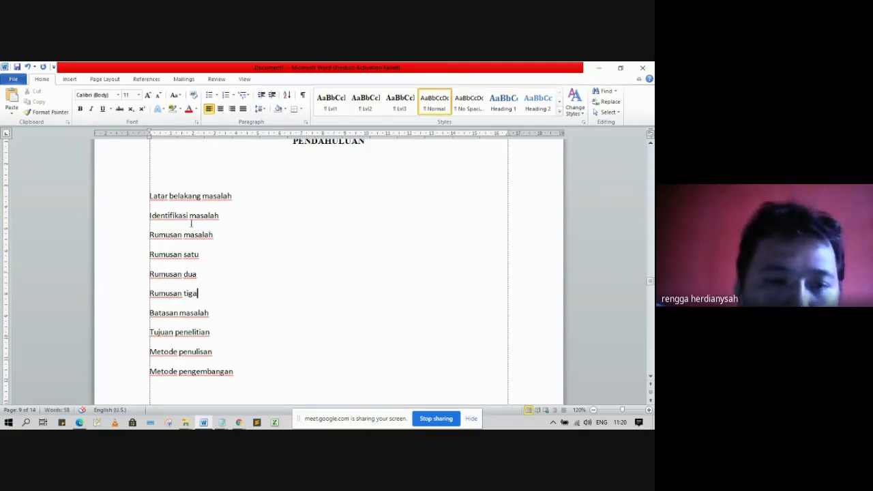
- Insert the lines "Tujuan satu" and "Tujuan dua" directly below the subheading "Tujuan penelitian"
{"action": "left_click", "coordinate": [238, 332]}
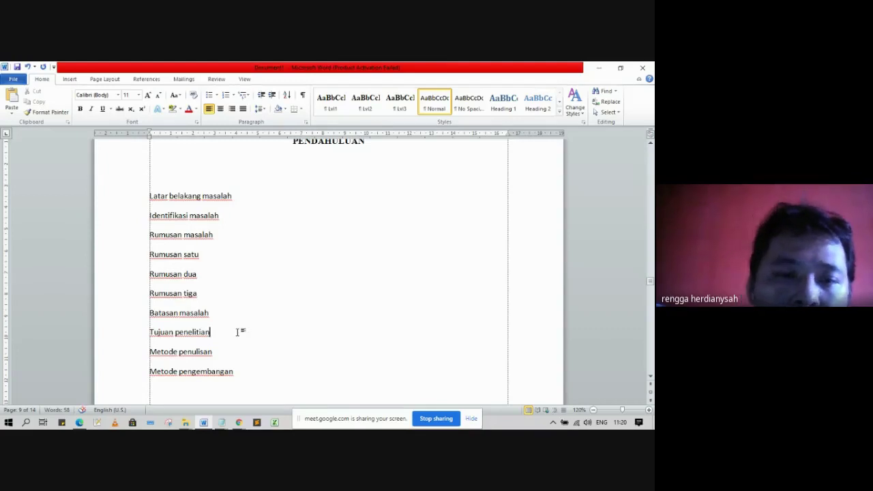
{"action": "key", "text": "Return"}
{"action": "type", "text": "Tujuan sa"}
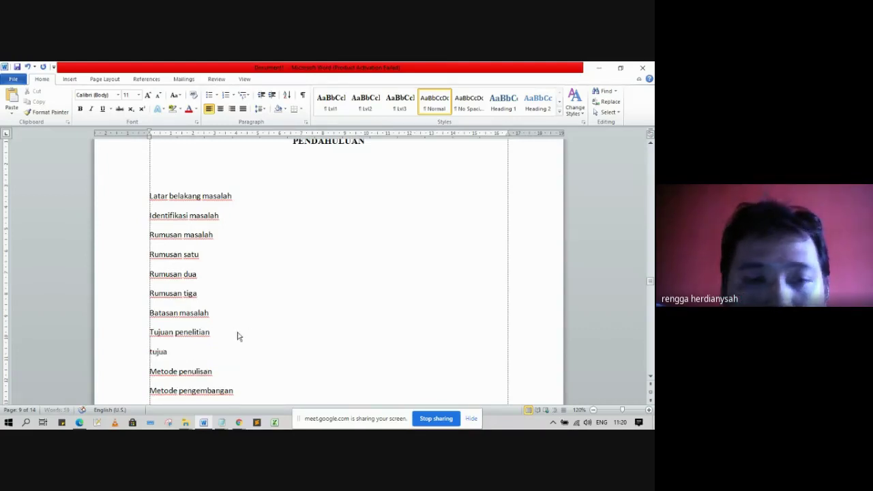
{"action": "type", "text": "tu"}
{"action": "key", "text": "Return"}
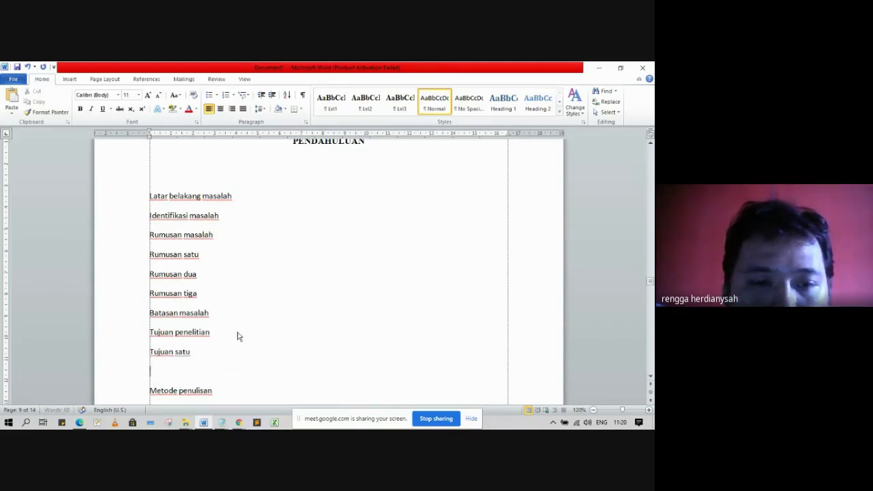
{"action": "type", "text": "tujuan"}
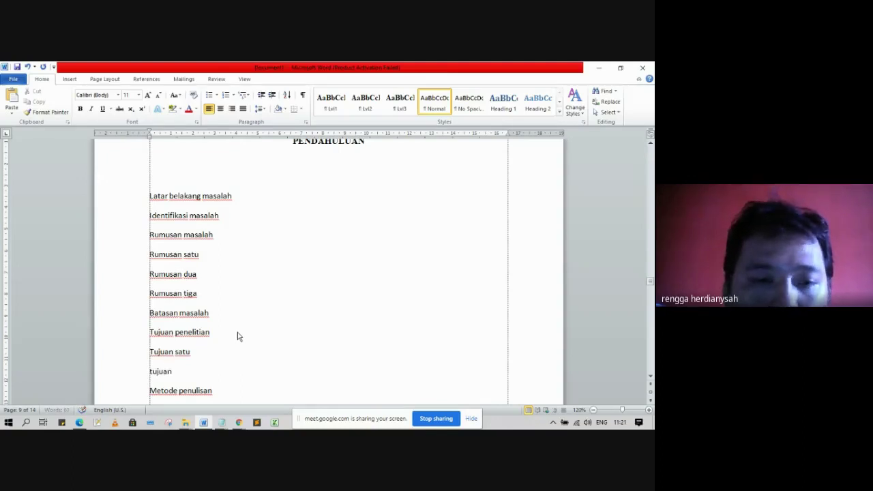
{"action": "type", "text": " dua"}
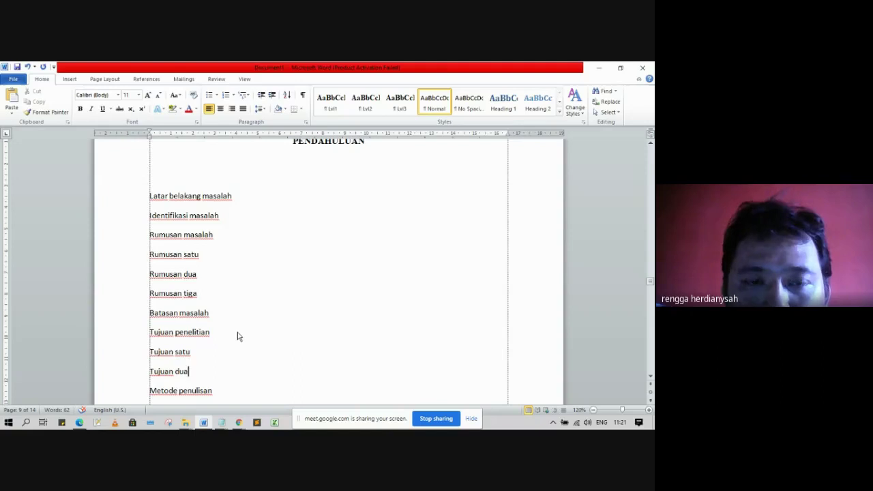
{"action": "key", "text": "Up"}
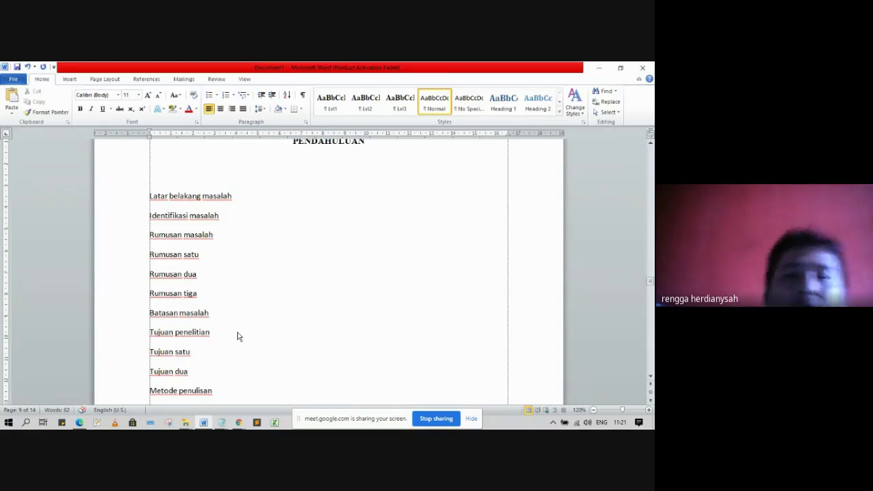
{"action": "left_click", "coordinate": [650, 376]}
{"action": "left_click", "coordinate": [651, 375]}
{"action": "left_click", "coordinate": [650, 376]}
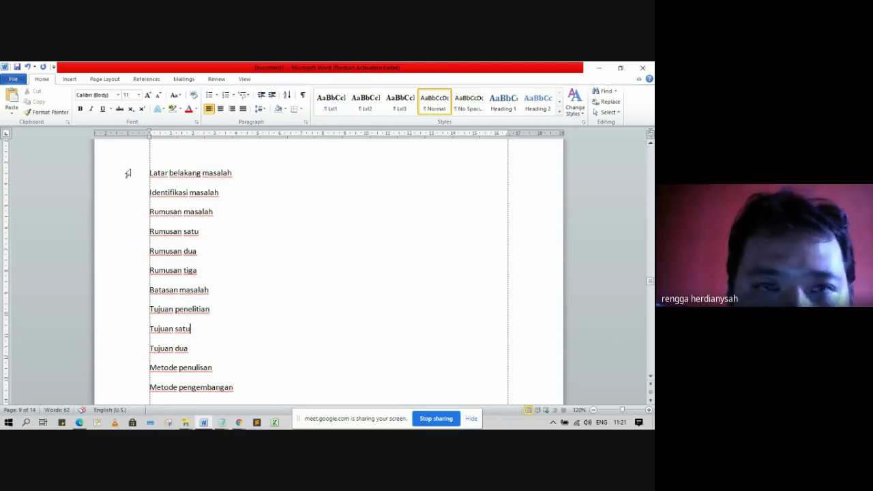
{"action": "left_click_drag", "start_coordinate": [126, 176], "coordinate": [122, 245]}
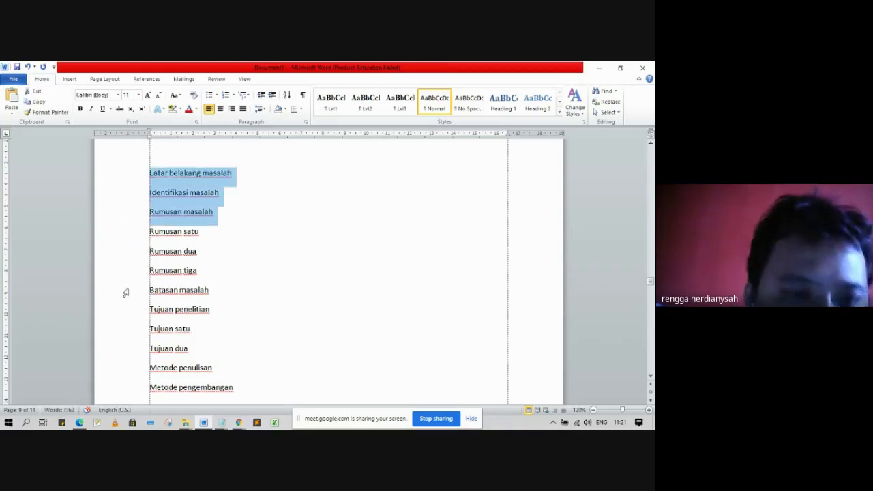
{"action": "left_click_drag", "start_coordinate": [126, 294], "coordinate": [125, 316]}
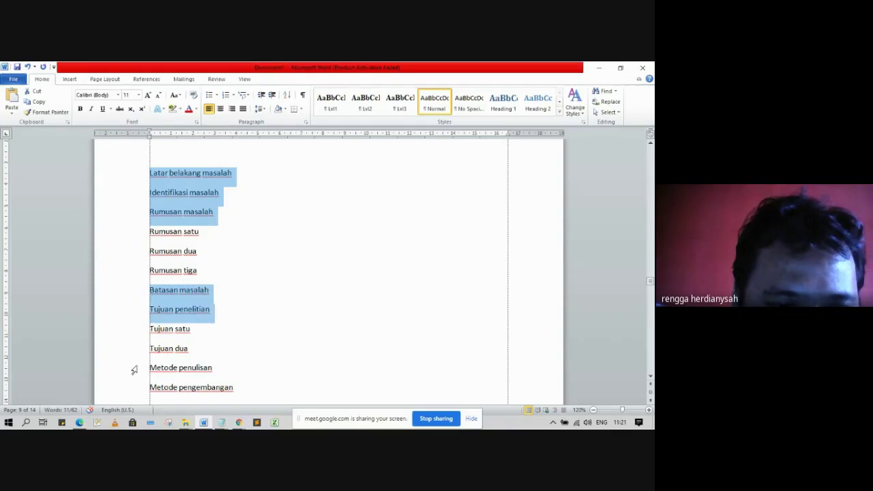
{"action": "left_click_drag", "start_coordinate": [135, 369], "coordinate": [130, 401]}
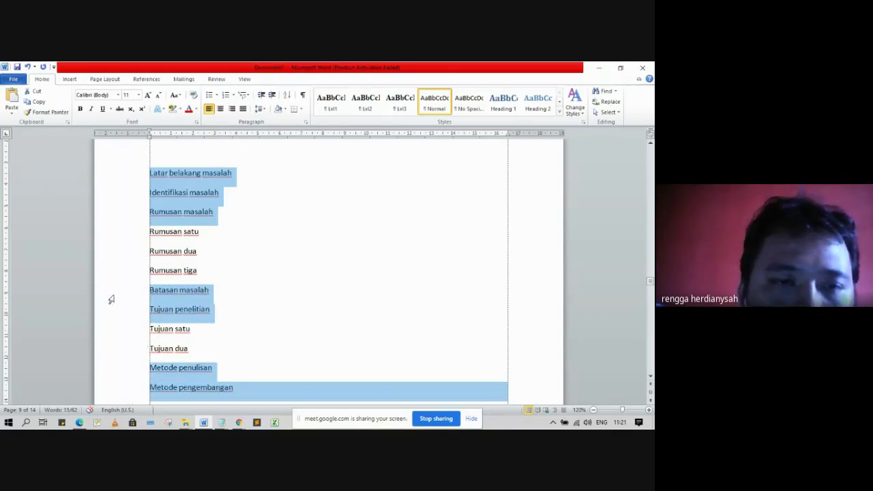
- Apply the Lvl2 style to all BAB I subheadings, from "Latar belakang masalah" to "Metode pengembangan", leaving out the Rumusan and Tujuan sub-items
{"action": "left_click_drag", "start_coordinate": [116, 182], "coordinate": [116, 218]}
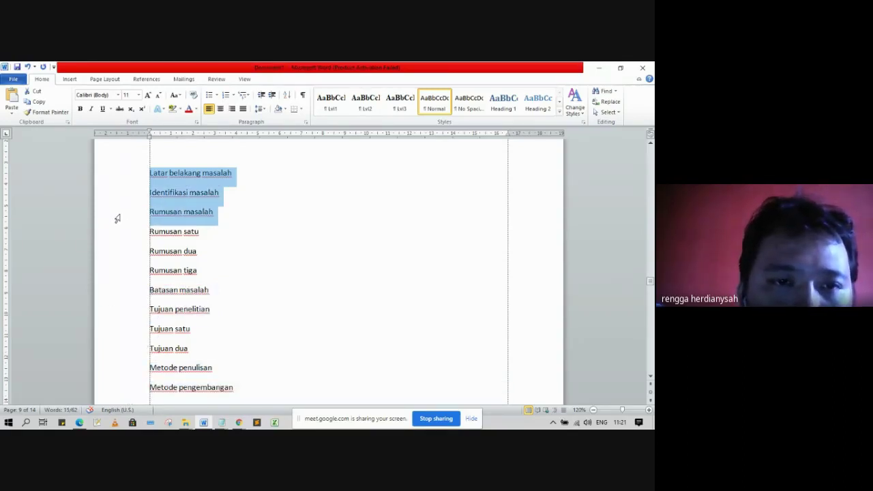
{"action": "left_click_drag", "start_coordinate": [120, 288], "coordinate": [119, 310]}
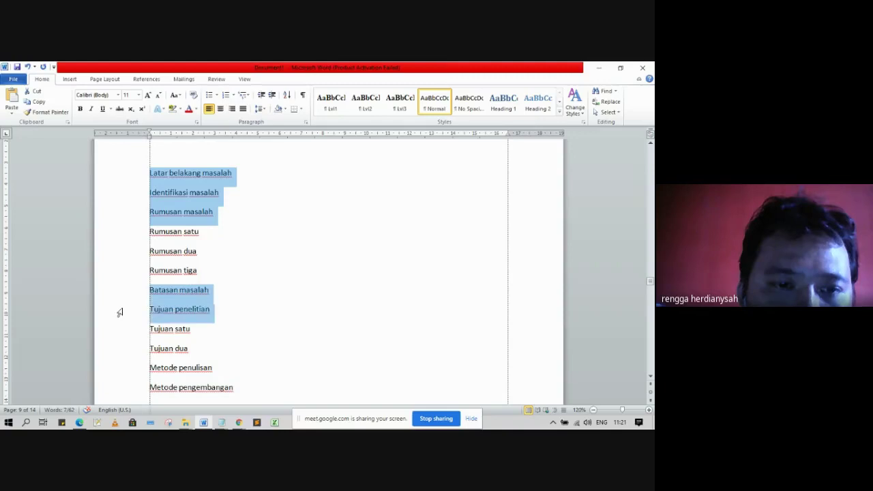
{"action": "left_click", "coordinate": [124, 372], "text": "ctrl"}
{"action": "left_click", "coordinate": [128, 391], "text": "ctrl"}
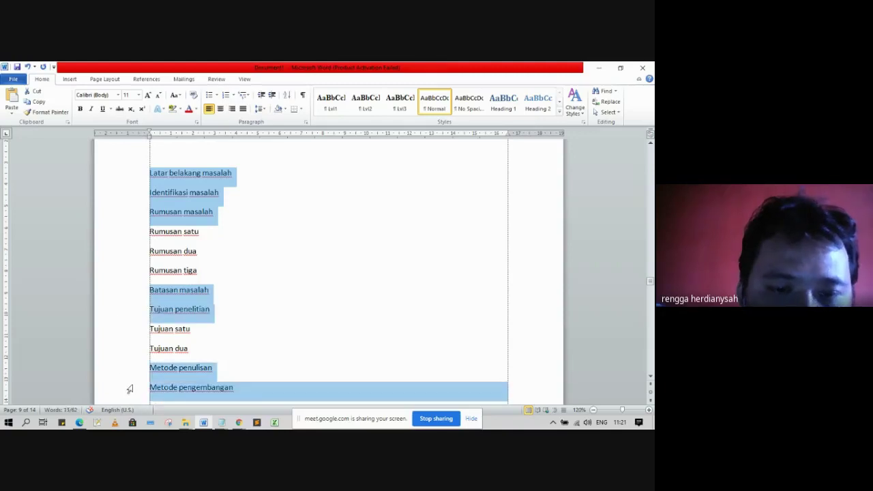
{"action": "scroll", "coordinate": [205, 307], "scroll_direction": "down", "scroll_amount": 2}
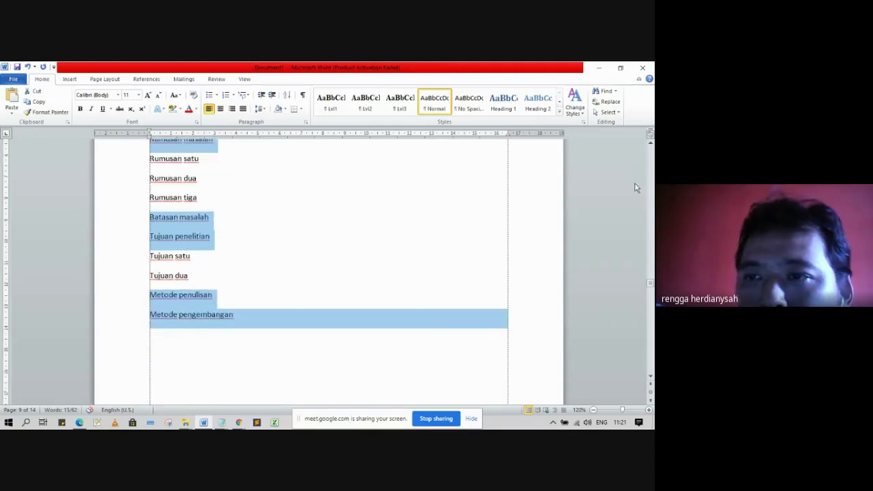
{"action": "left_click", "coordinate": [650, 146]}
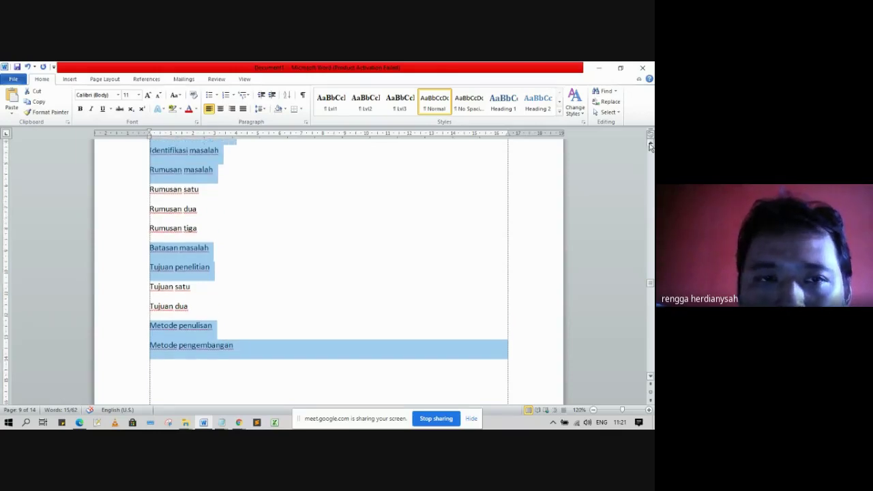
{"action": "left_click", "coordinate": [651, 146]}
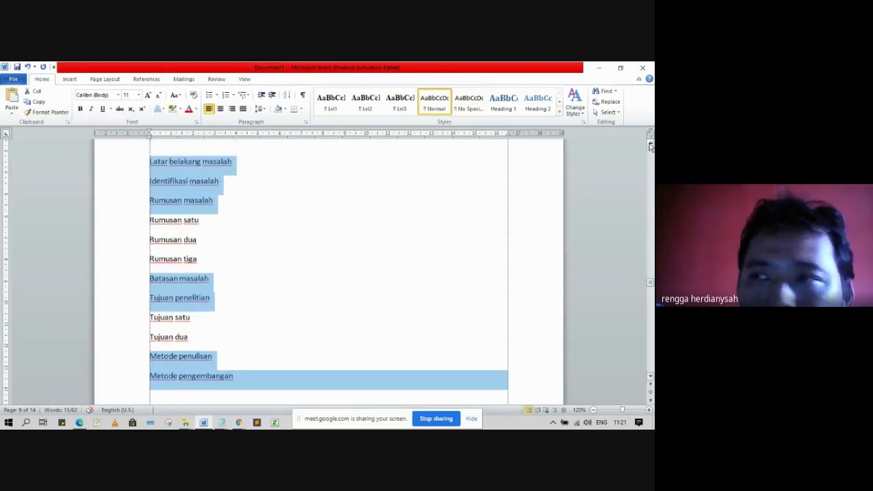
{"action": "left_click", "coordinate": [367, 111]}
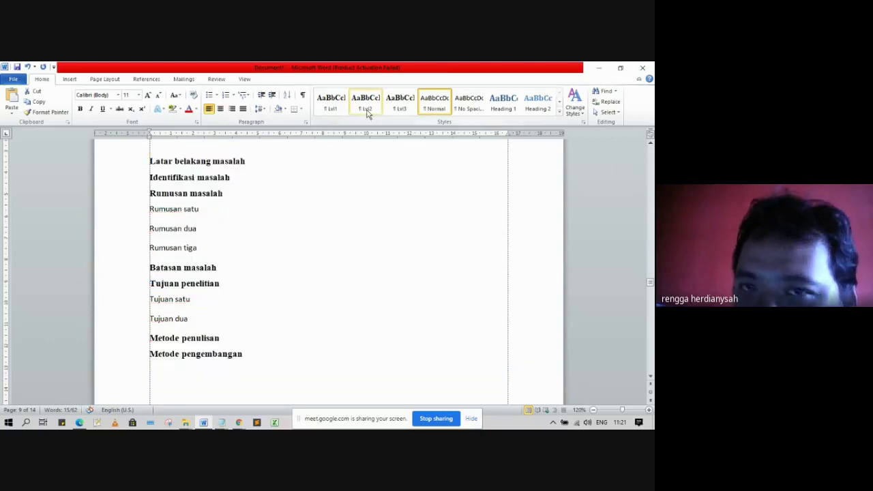
{"action": "left_click", "coordinate": [367, 111]}
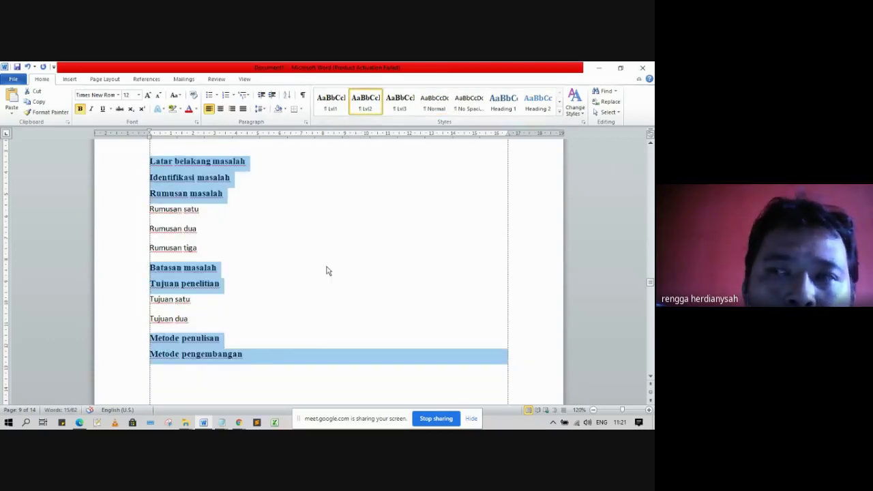
- Change the case of the selected BAB I subheadings to Capitalize Each Word
{"action": "left_click", "coordinate": [176, 96]}
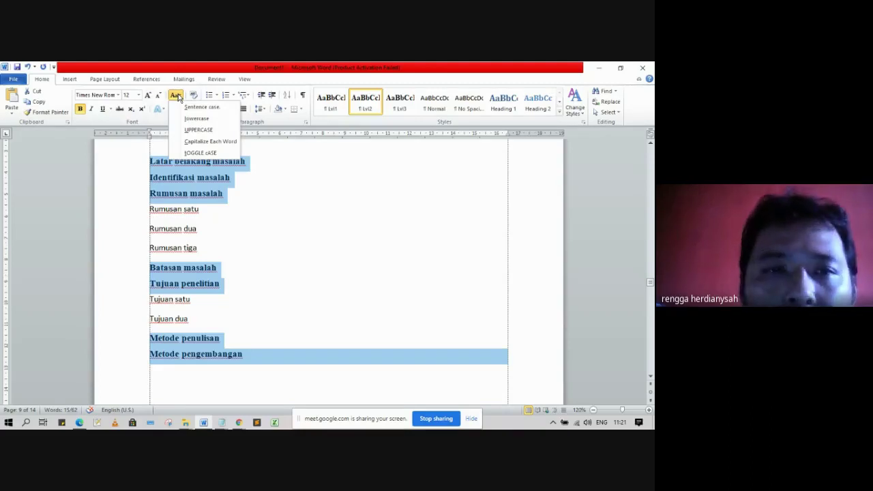
{"action": "left_click", "coordinate": [211, 141]}
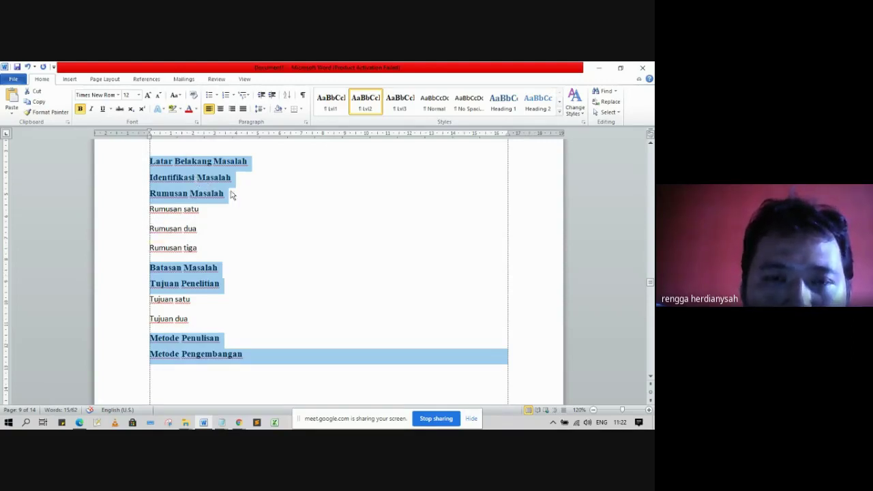
{"action": "scroll", "coordinate": [232, 195], "scroll_direction": "up", "scroll_amount": 2}
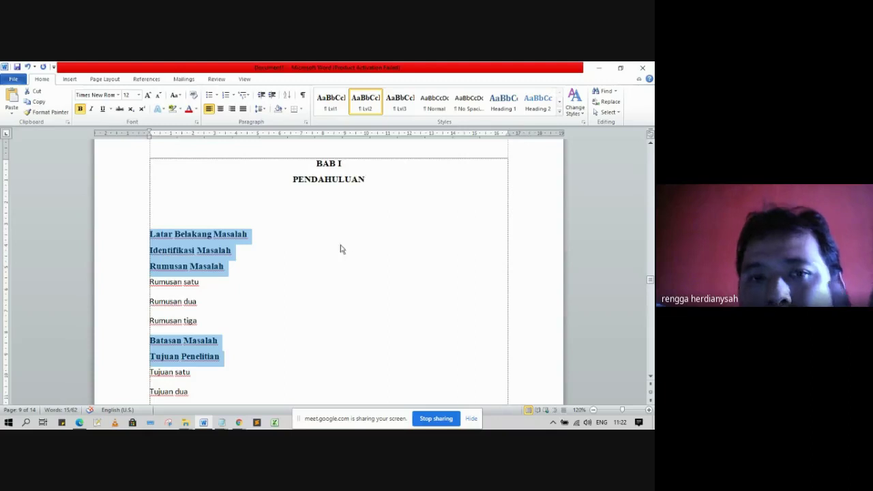
{"action": "scroll", "coordinate": [342, 247], "scroll_direction": "down", "scroll_amount": 2}
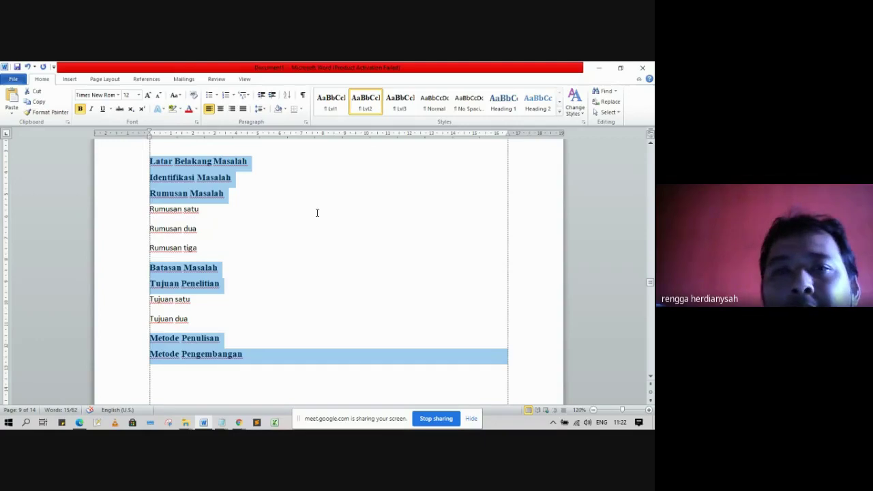
- Apply the 1.1, 1.2, 1.3 numbering format to the selected Lvl2 headings from Latar Belakang Masalah to Metode Pengembangan
{"action": "left_click", "coordinate": [217, 96]}
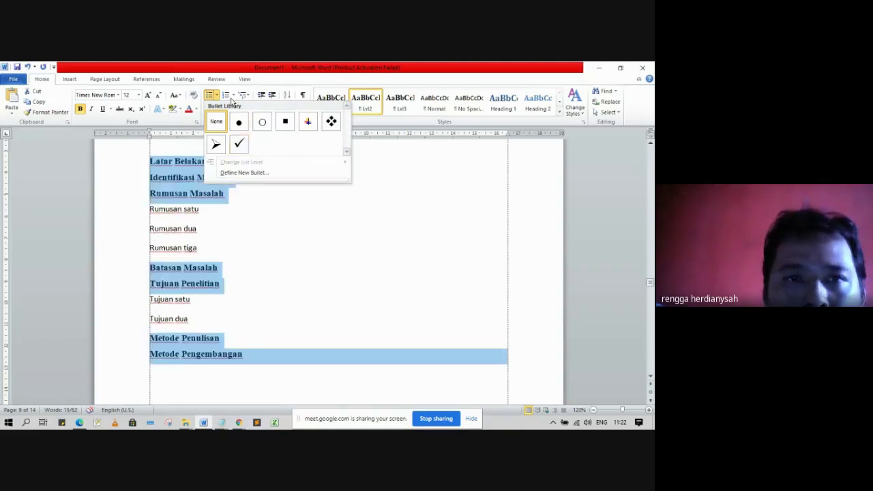
{"action": "left_click", "coordinate": [236, 71]}
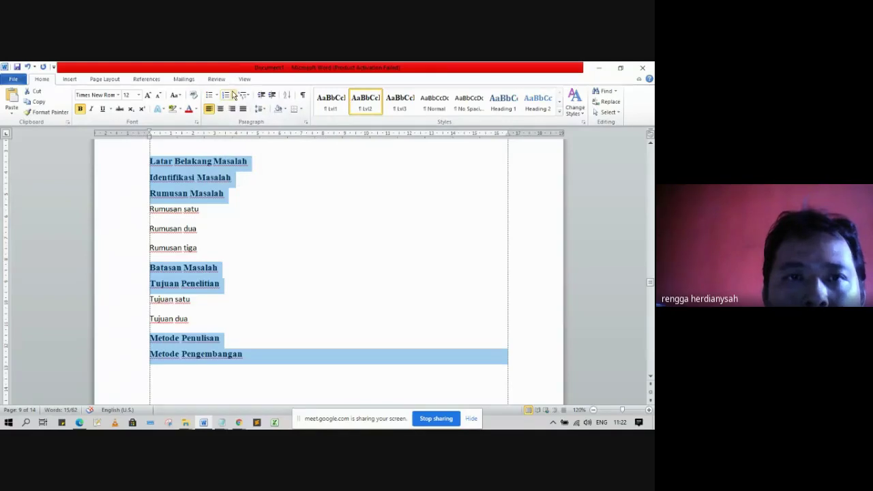
{"action": "left_click", "coordinate": [234, 95]}
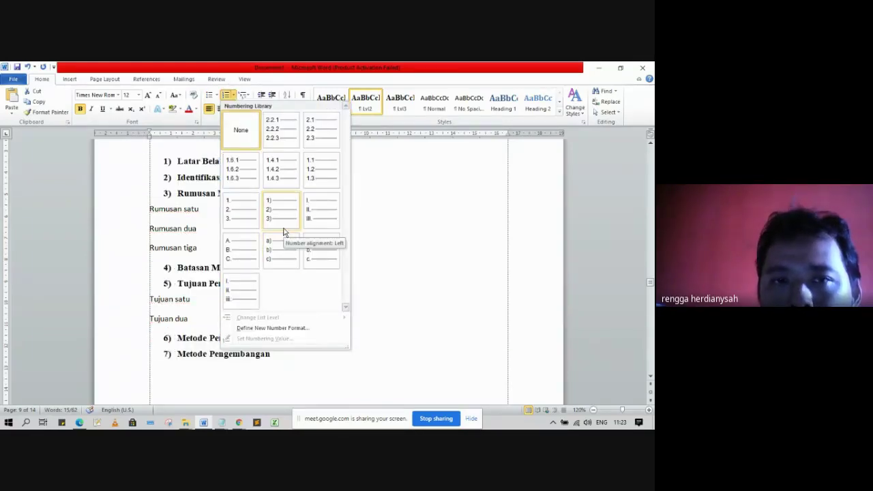
{"action": "left_click", "coordinate": [314, 178]}
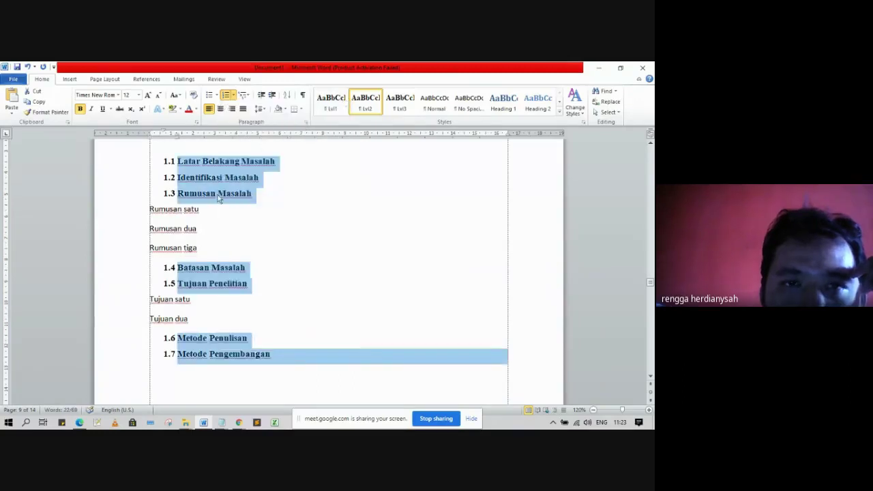
{"action": "left_click", "coordinate": [233, 96]}
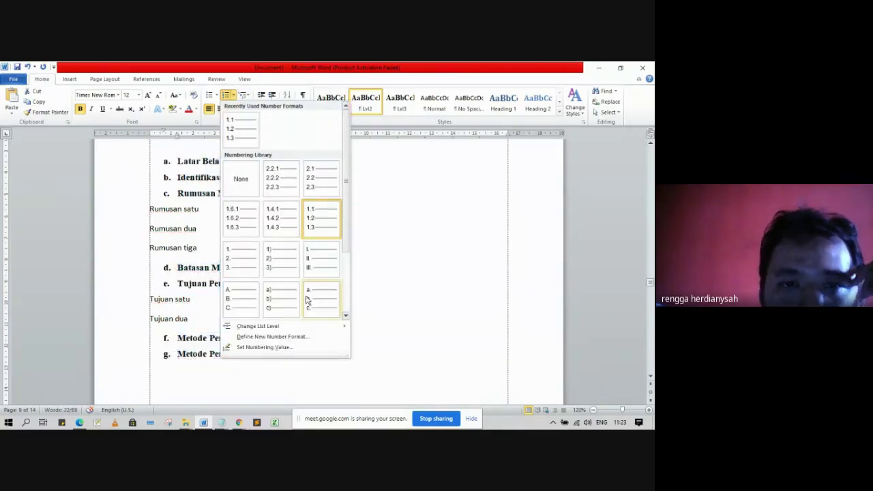
{"action": "left_click", "coordinate": [285, 337]}
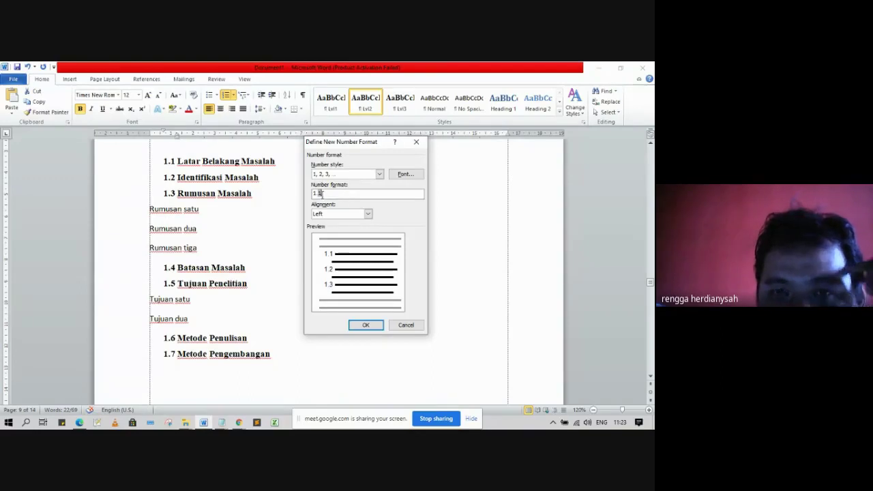
{"action": "key", "text": "BackSpace"}
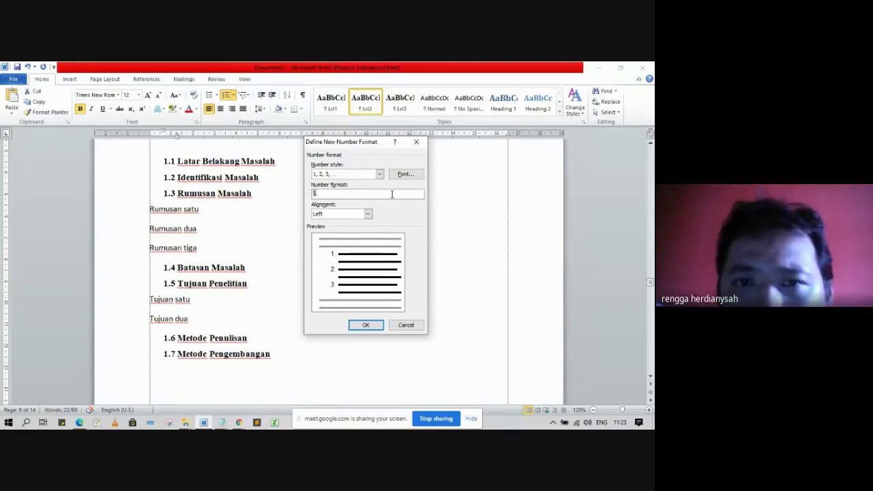
{"action": "left_click", "coordinate": [392, 194]}
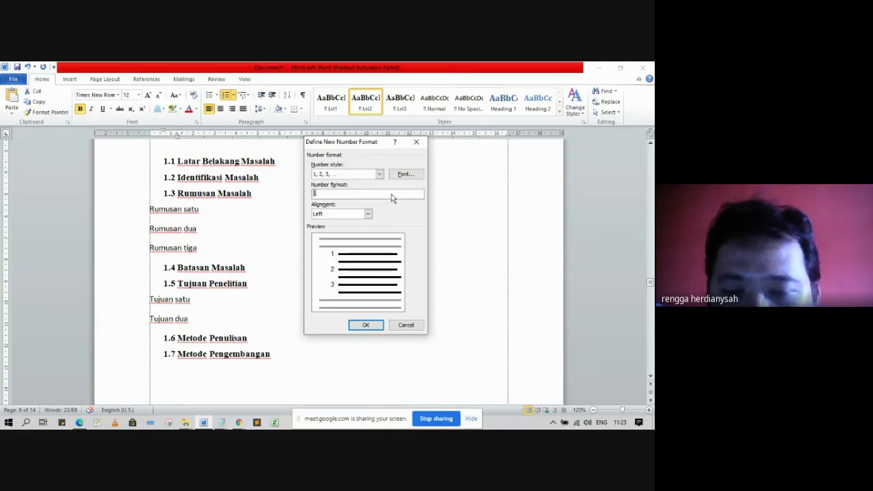
{"action": "type", "text": "1"}
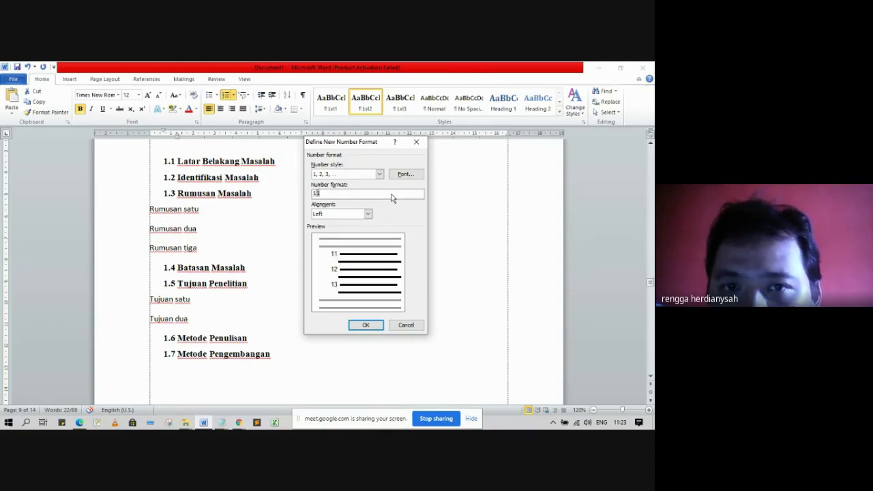
{"action": "type", "text": "."}
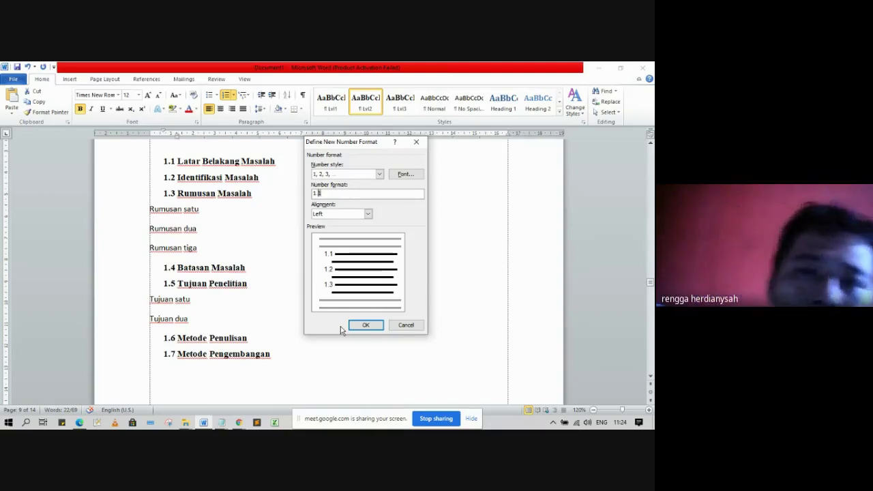
{"action": "left_click", "coordinate": [403, 326]}
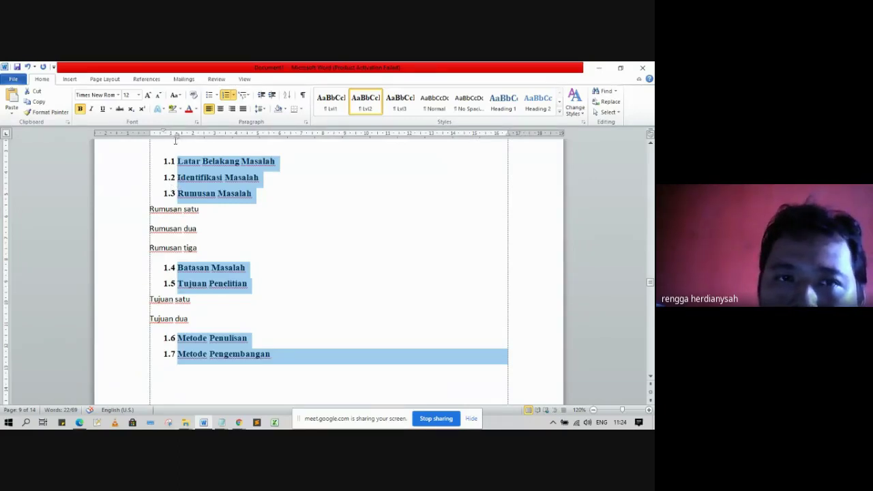
- Shift the indent of the numbered Lvl2 headings so the numbers sit at the left margin and the text starts at 1 cm
{"action": "left_click_drag", "start_coordinate": [177, 140], "coordinate": [150, 132]}
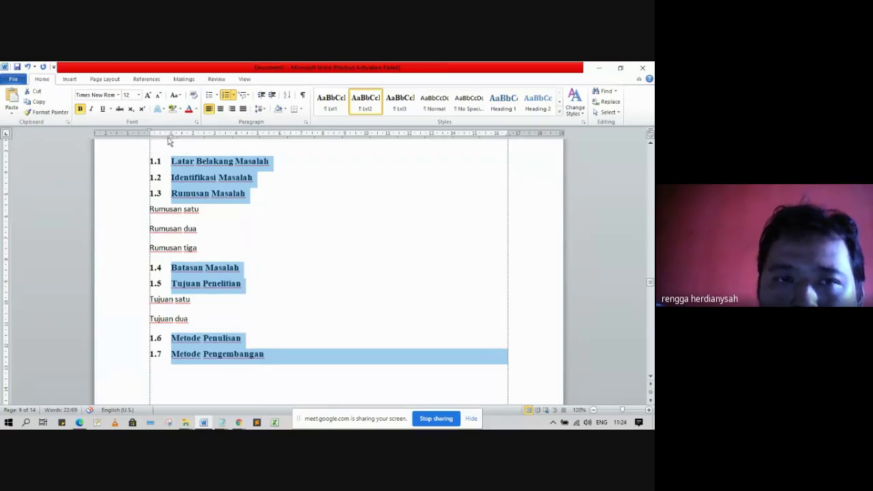
{"action": "left_click_drag", "start_coordinate": [172, 135], "coordinate": [172, 138]}
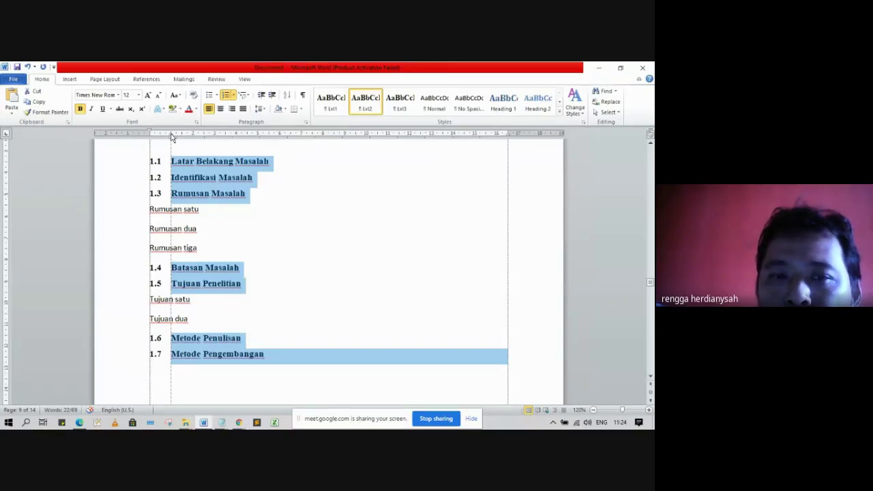
{"action": "left_click_drag", "start_coordinate": [172, 137], "coordinate": [172, 137]}
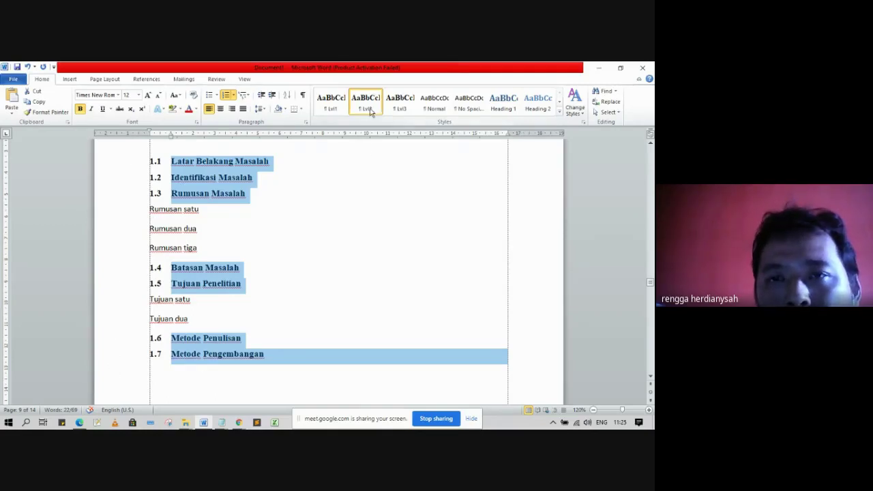
{"action": "left_click", "coordinate": [176, 95]}
{"action": "left_click", "coordinate": [208, 141]}
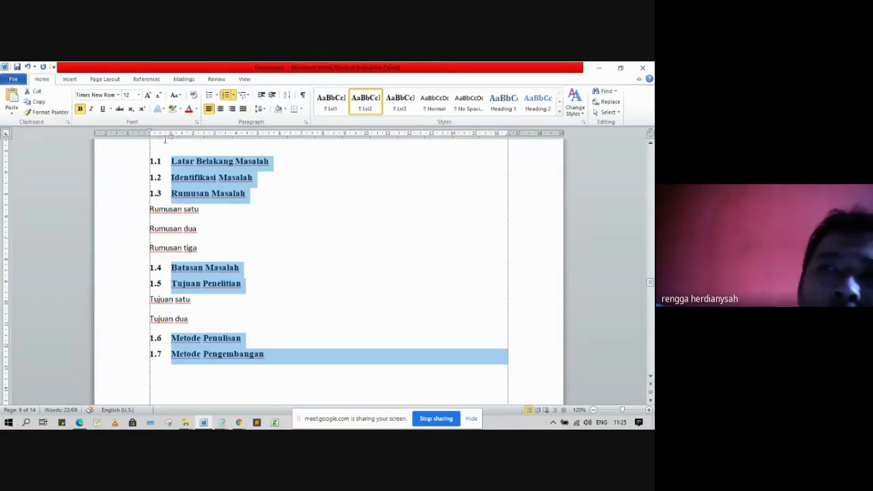
{"action": "left_click", "coordinate": [339, 254]}
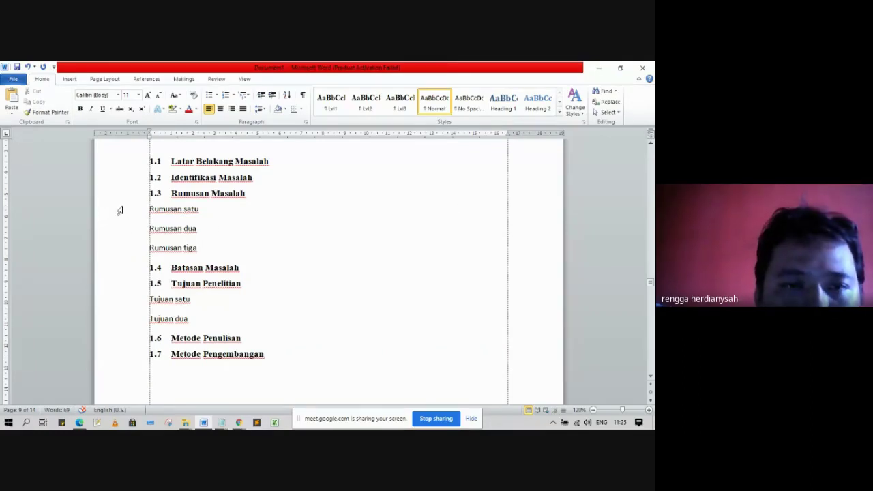
- Apply the Lvl3 style to Rumusan satu, dua and tiga and number them with a new number format starting at 1.3.1
{"action": "left_click_drag", "start_coordinate": [119, 211], "coordinate": [105, 268]}
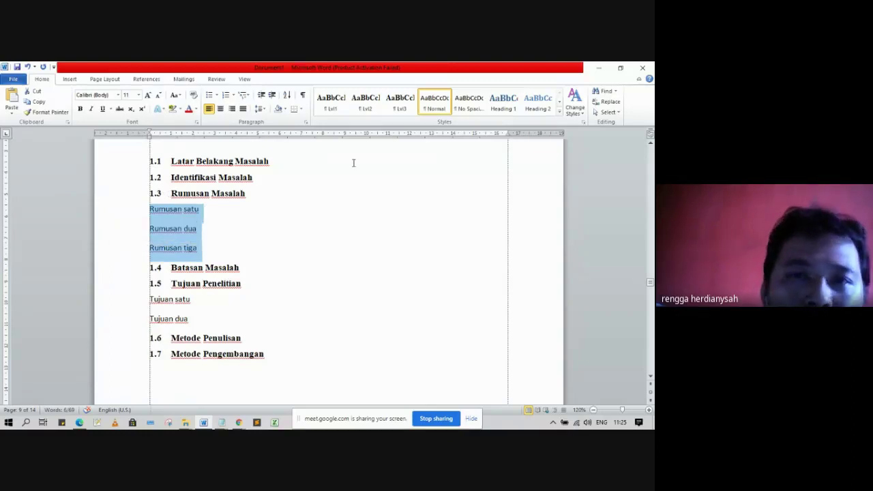
{"action": "left_click", "coordinate": [410, 110]}
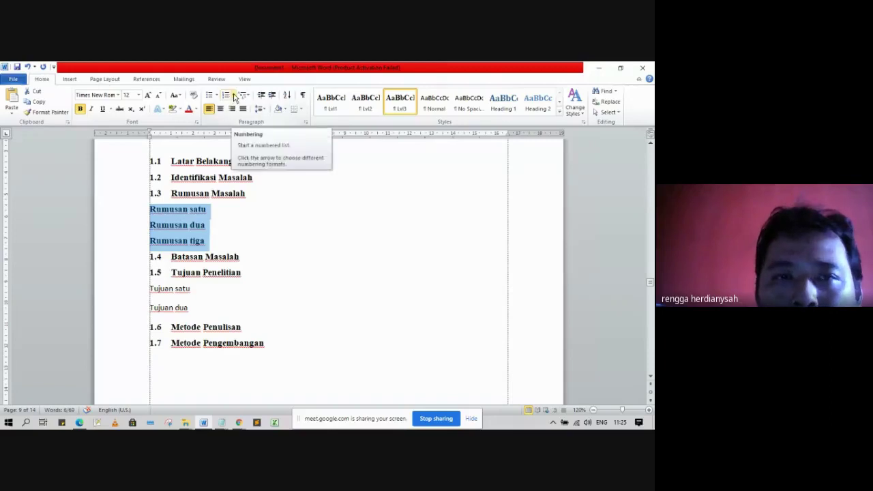
{"action": "left_click", "coordinate": [232, 96]}
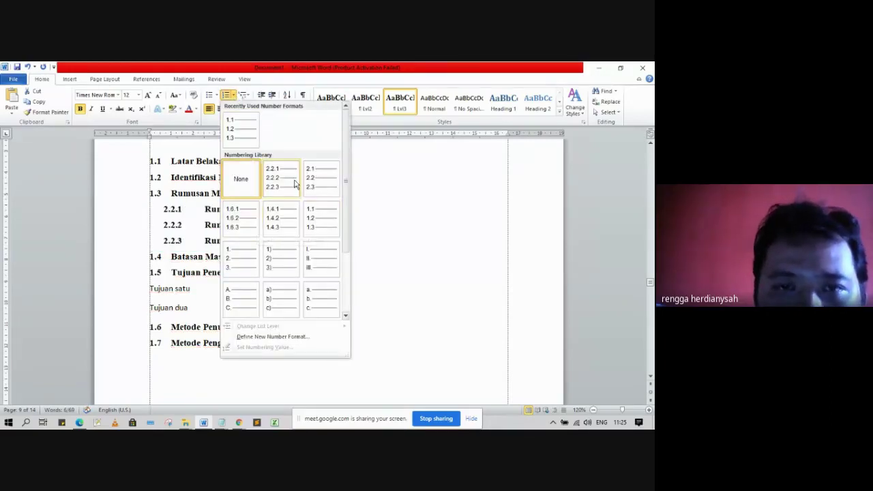
{"action": "left_click_drag", "start_coordinate": [347, 184], "coordinate": [346, 248]}
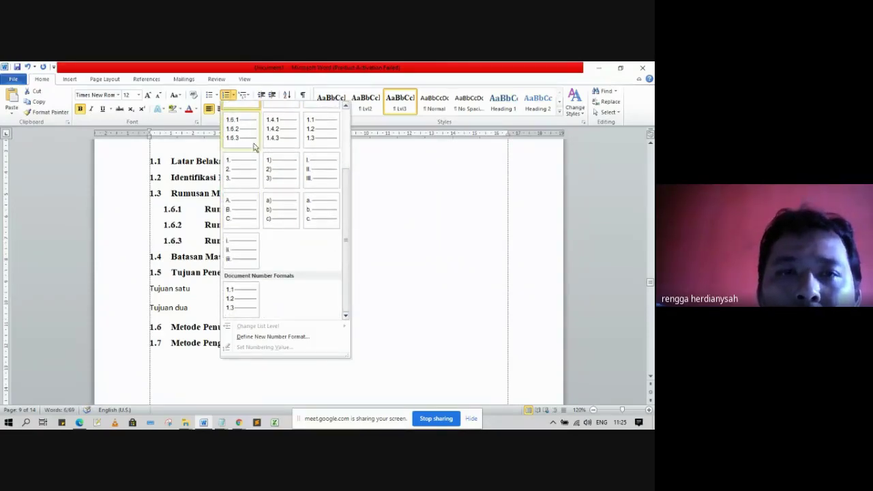
{"action": "left_click", "coordinate": [297, 339]}
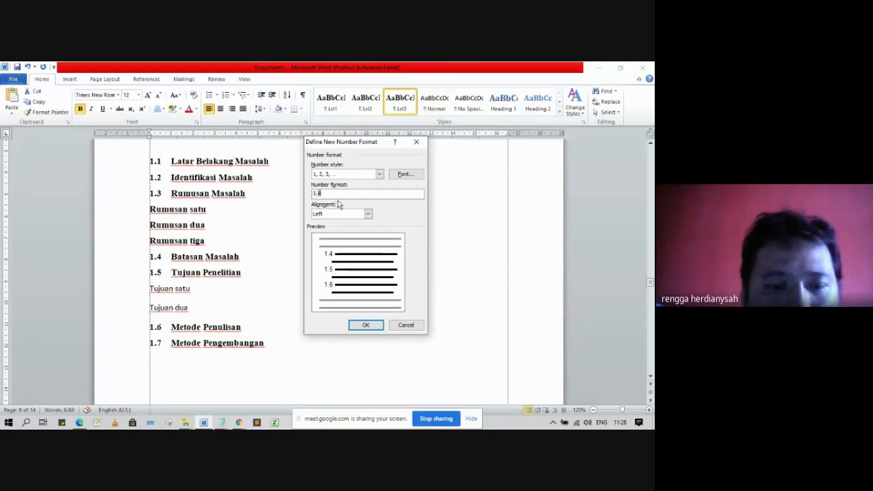
{"action": "type", "text": "3."}
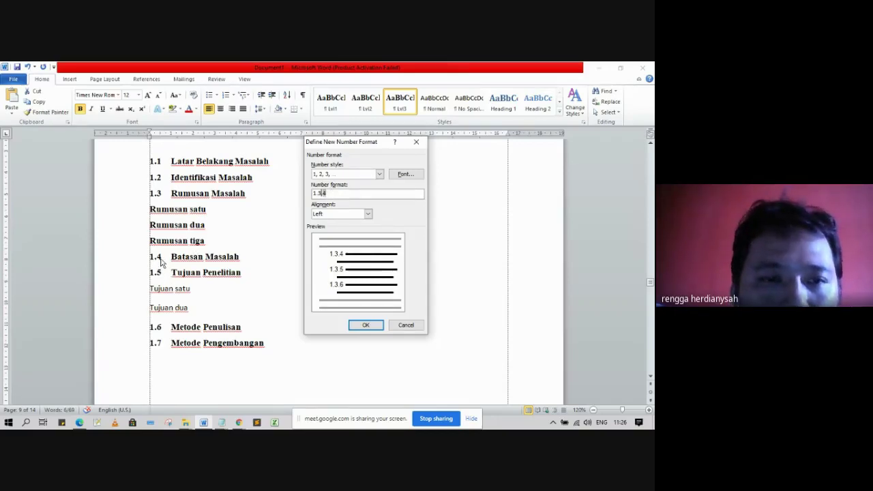
{"action": "left_click", "coordinate": [363, 326]}
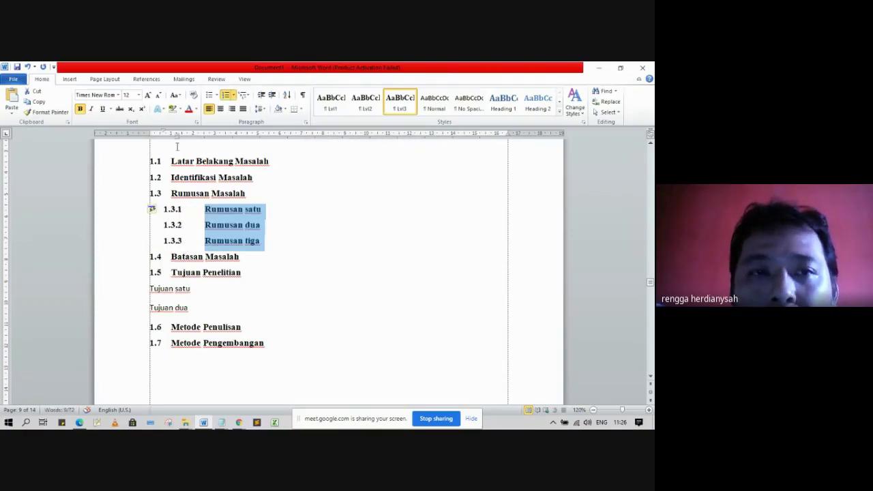
- Align the numbers of the three Rumusan subheadings with the left margin, with their text starting at 1 cm
{"action": "left_click_drag", "start_coordinate": [178, 140], "coordinate": [150, 134]}
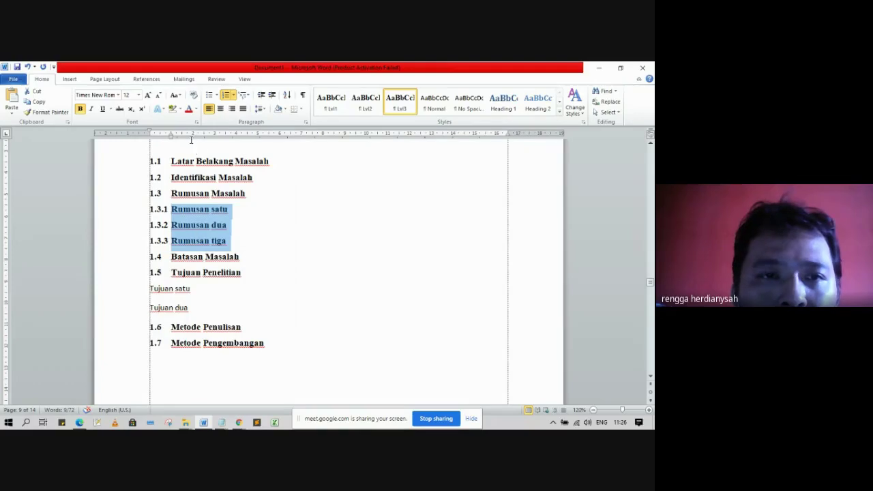
{"action": "left_click_drag", "start_coordinate": [171, 140], "coordinate": [194, 140]}
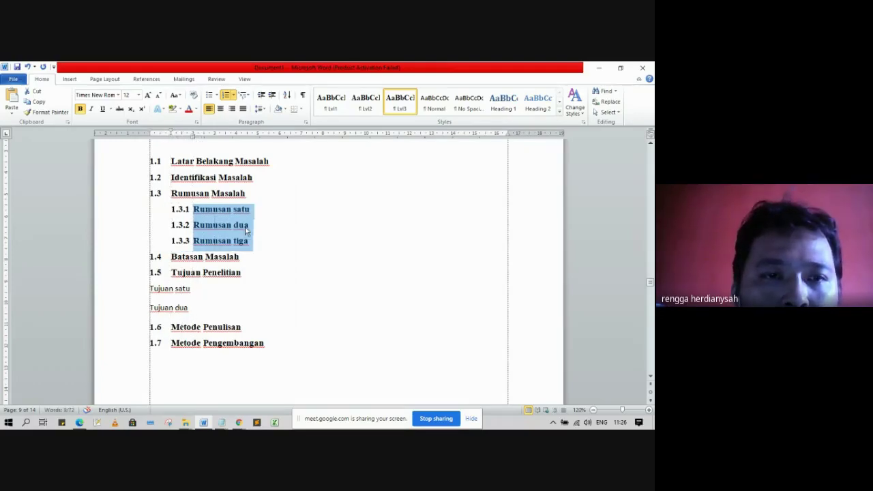
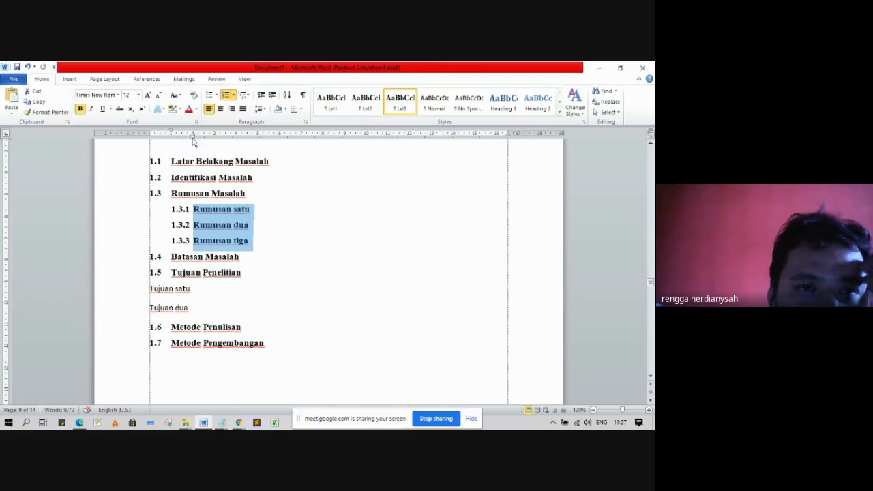
{"action": "left_click_drag", "start_coordinate": [193, 138], "coordinate": [171, 140]}
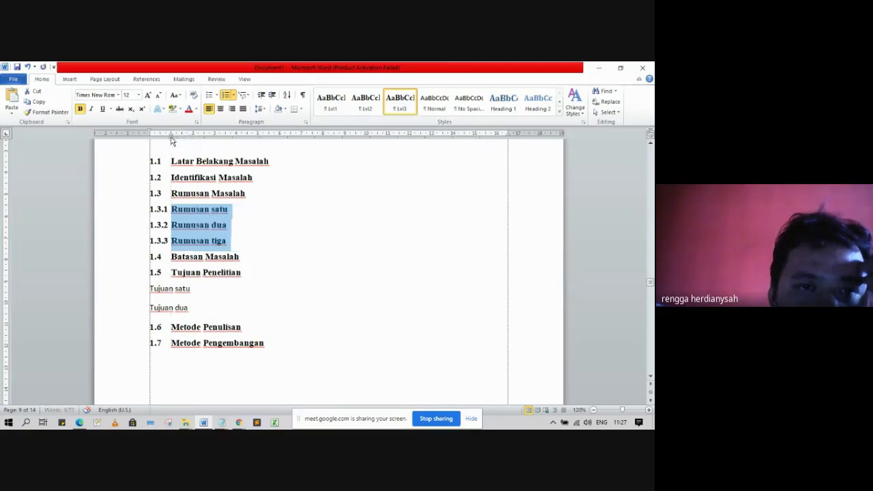
{"action": "left_click", "coordinate": [261, 237]}
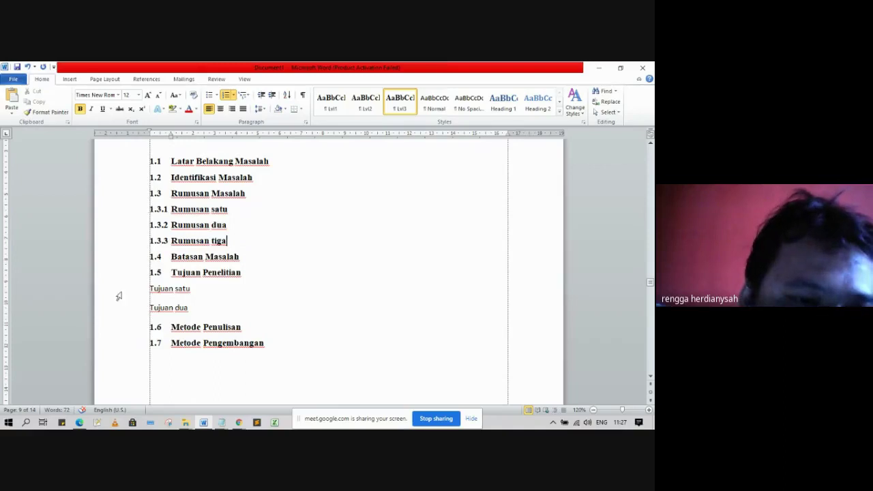
- Apply the Lvl3 style to Tujuan satu and Tujuan dua and number them with a new number format starting at 1.5.1
{"action": "left_click_drag", "start_coordinate": [116, 293], "coordinate": [118, 313]}
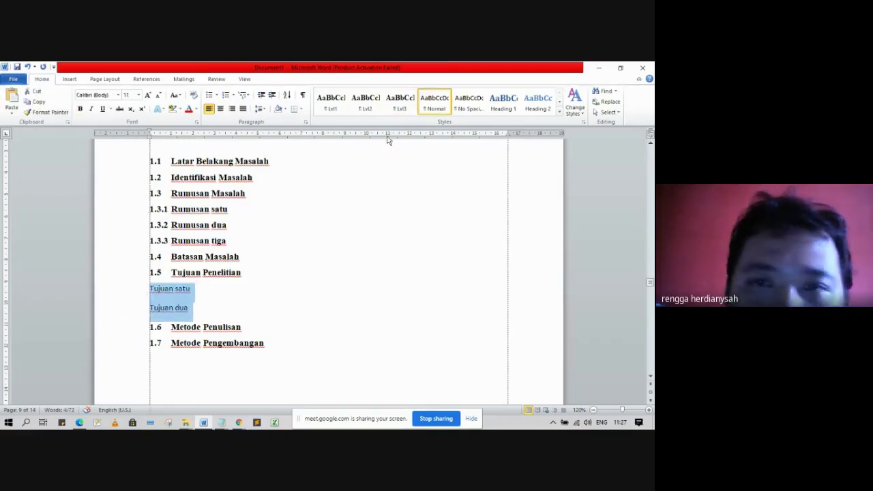
{"action": "left_click", "coordinate": [404, 109]}
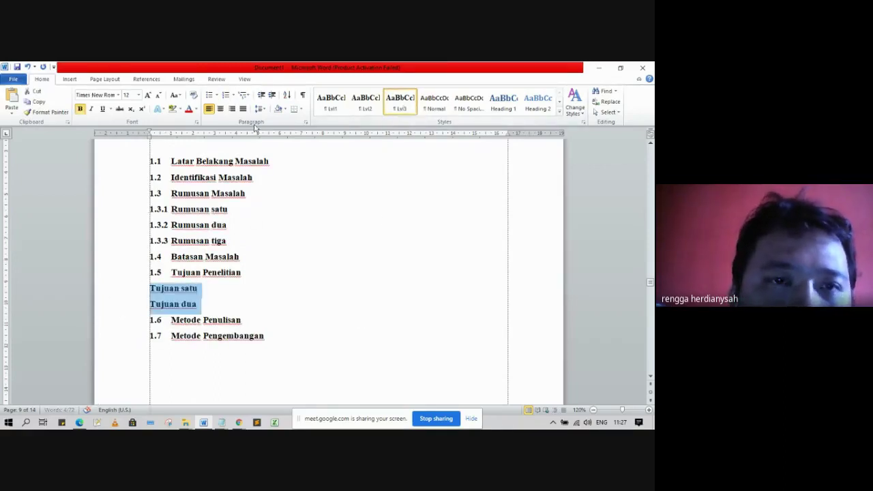
{"action": "left_click", "coordinate": [232, 95]}
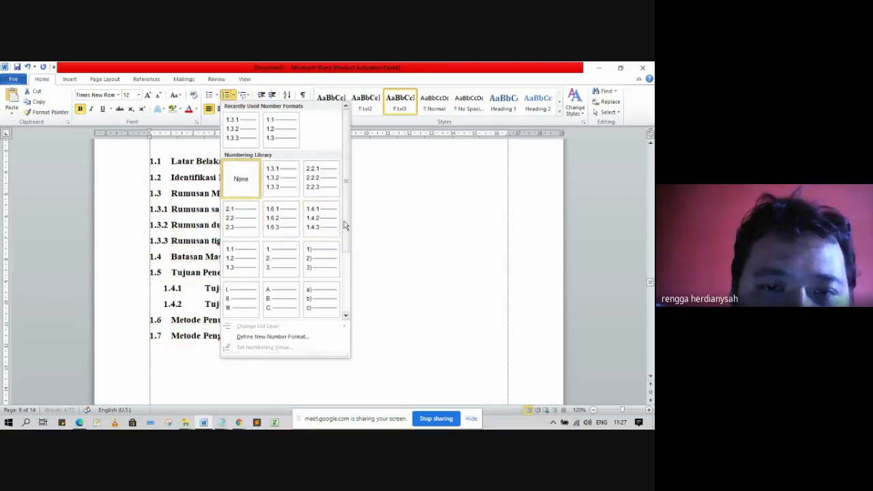
{"action": "left_click_drag", "start_coordinate": [344, 225], "coordinate": [343, 285]}
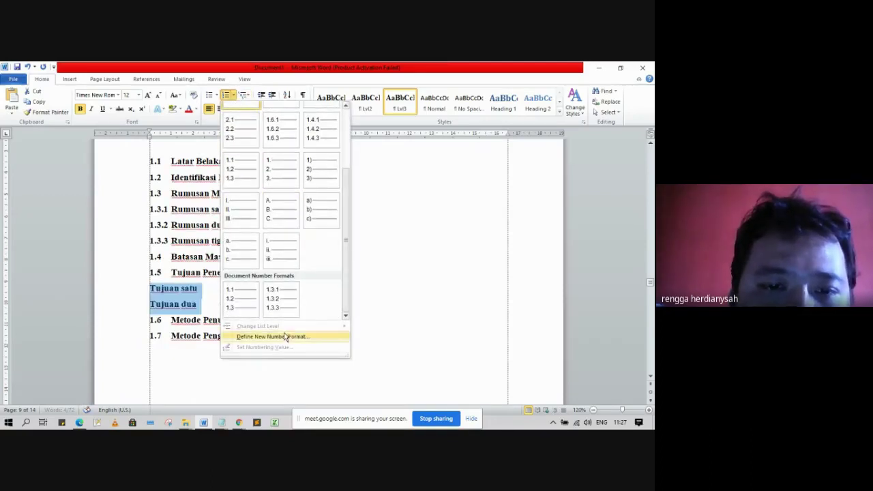
{"action": "left_click", "coordinate": [287, 336]}
{"action": "left_click", "coordinate": [318, 193]}
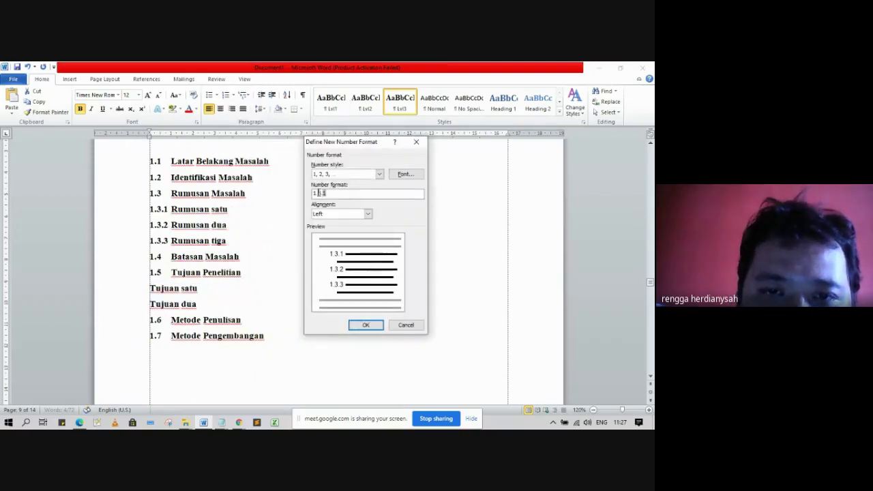
{"action": "type", "text": "5"}
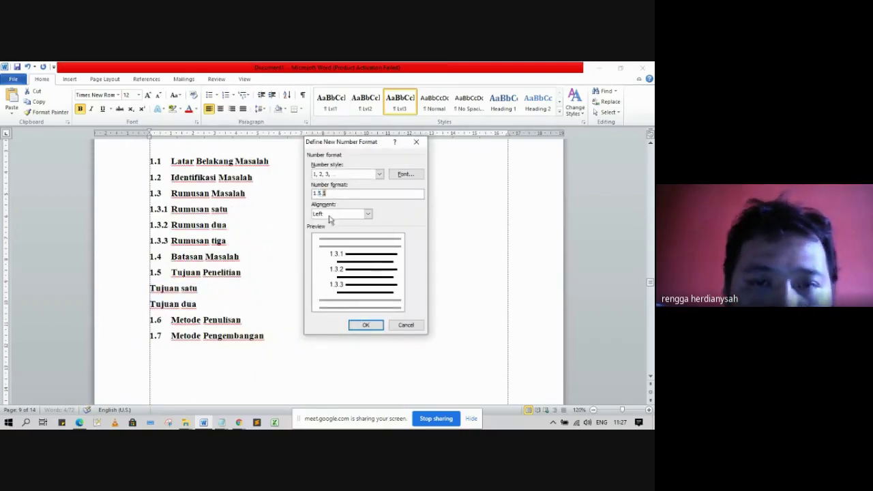
{"action": "left_click", "coordinate": [362, 326]}
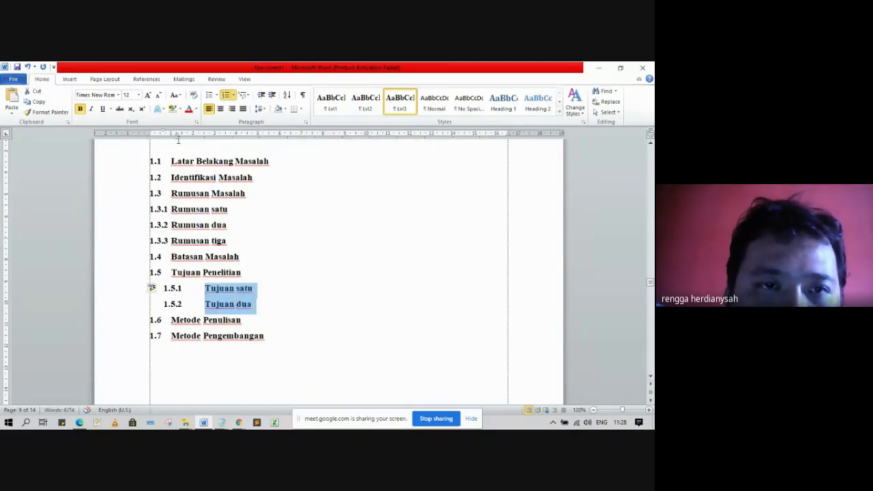
- Align the numbers of Tujuan satu and Tujuan dua with the left margin, with their text starting at 1 cm
{"action": "left_click_drag", "start_coordinate": [178, 136], "coordinate": [150, 134]}
{"action": "left_click", "coordinate": [293, 309]}
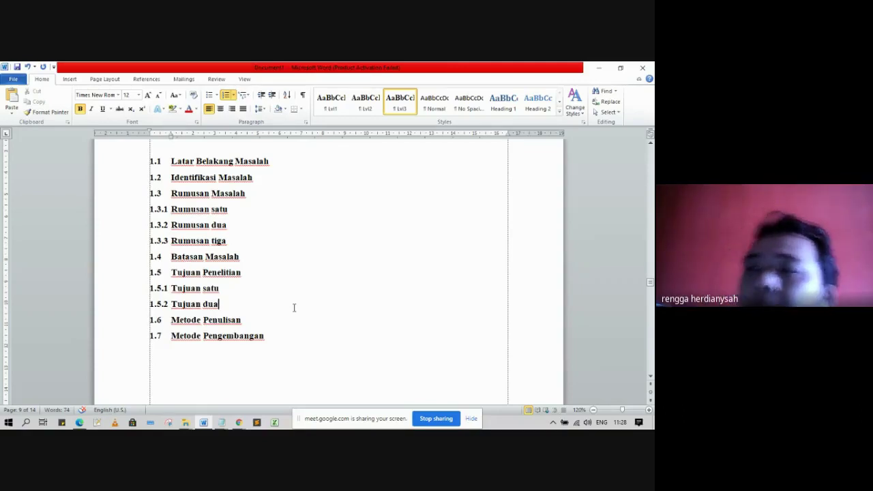
- Apply the Normal style to the empty paragraph below the DAFTAR ISI heading and add a blank line there
{"action": "scroll", "coordinate": [348, 300], "scroll_direction": "down", "scroll_amount": 10}
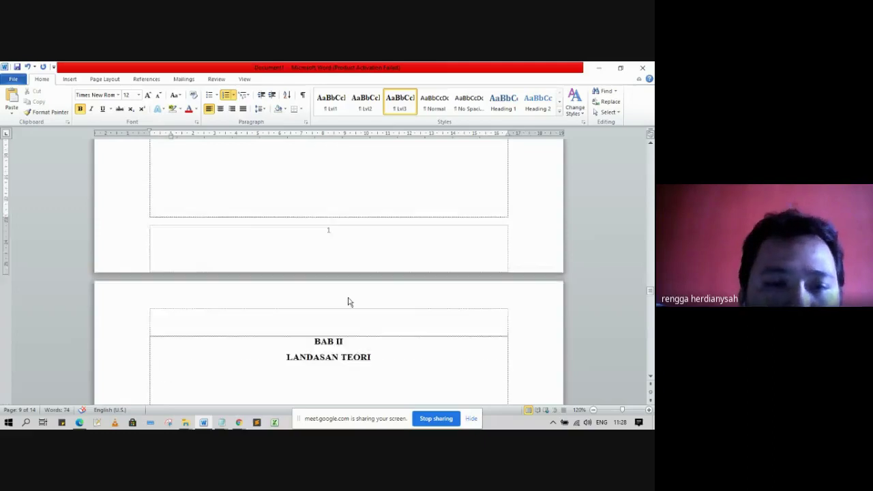
{"action": "scroll", "coordinate": [346, 305], "scroll_direction": "up", "scroll_amount": 10}
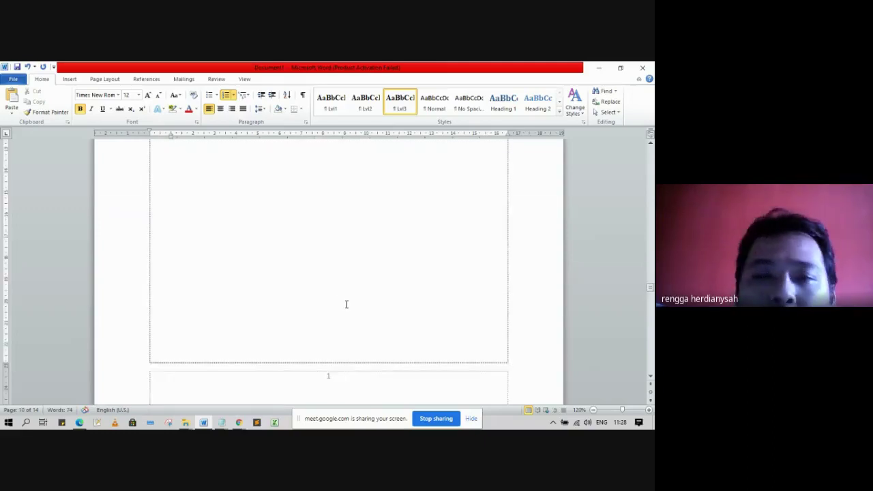
{"action": "scroll", "coordinate": [351, 297], "scroll_direction": "up", "scroll_amount": 5}
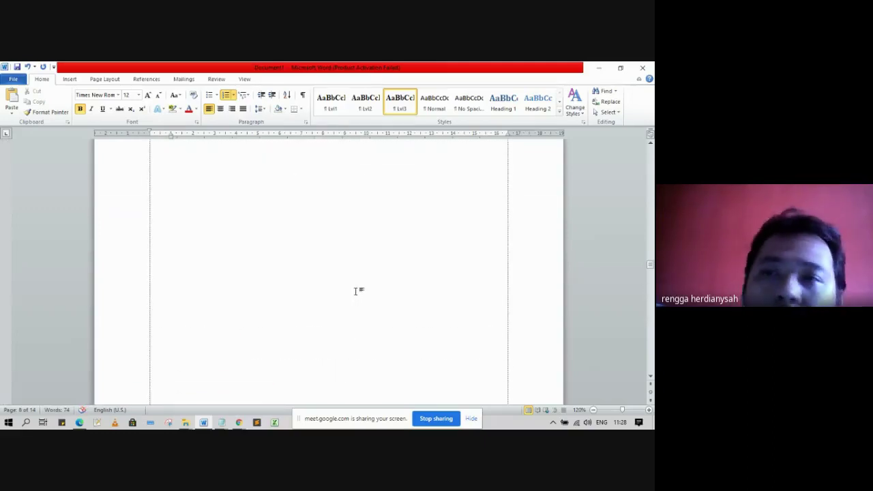
{"action": "scroll", "coordinate": [355, 291], "scroll_direction": "up", "scroll_amount": 10}
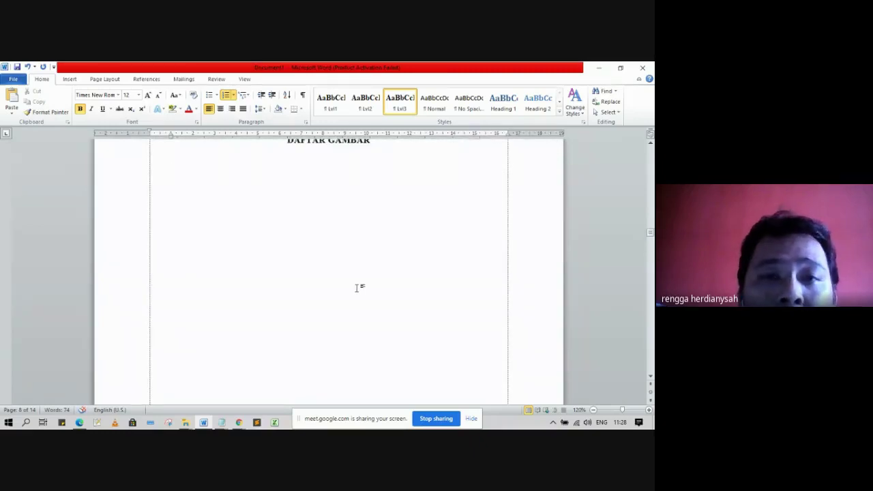
{"action": "scroll", "coordinate": [356, 287], "scroll_direction": "up", "scroll_amount": 8}
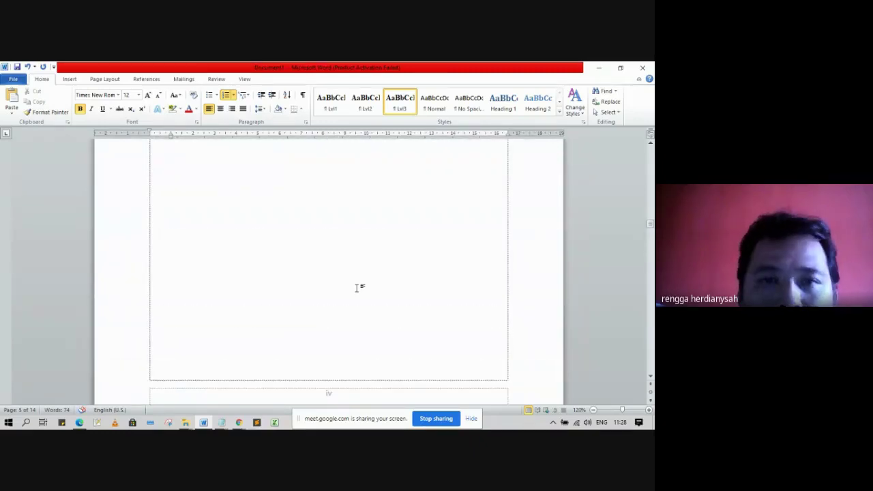
{"action": "scroll", "coordinate": [374, 306], "scroll_direction": "up", "scroll_amount": 5}
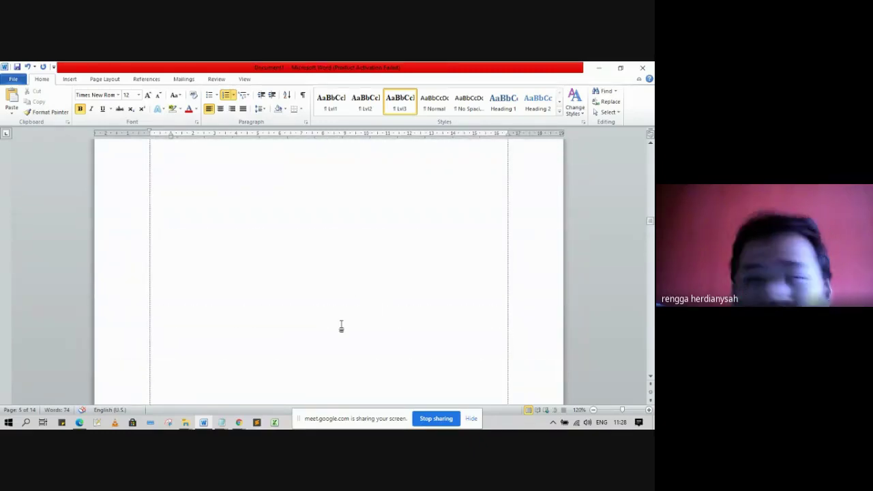
{"action": "left_click", "coordinate": [314, 273]}
{"action": "left_click", "coordinate": [431, 261]}
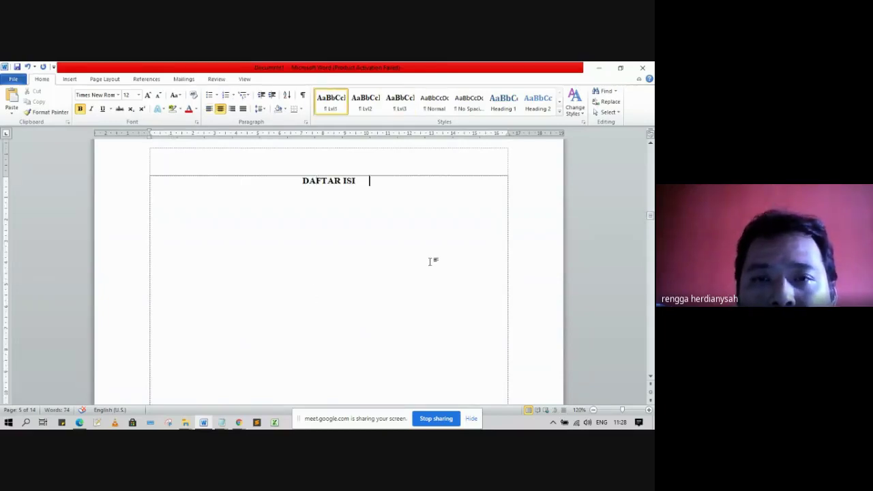
{"action": "left_click", "coordinate": [435, 102]}
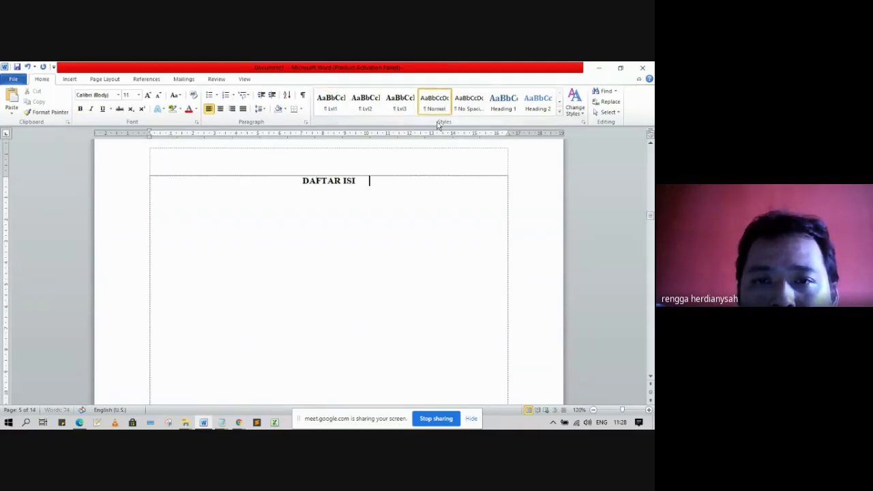
{"action": "left_click", "coordinate": [413, 200]}
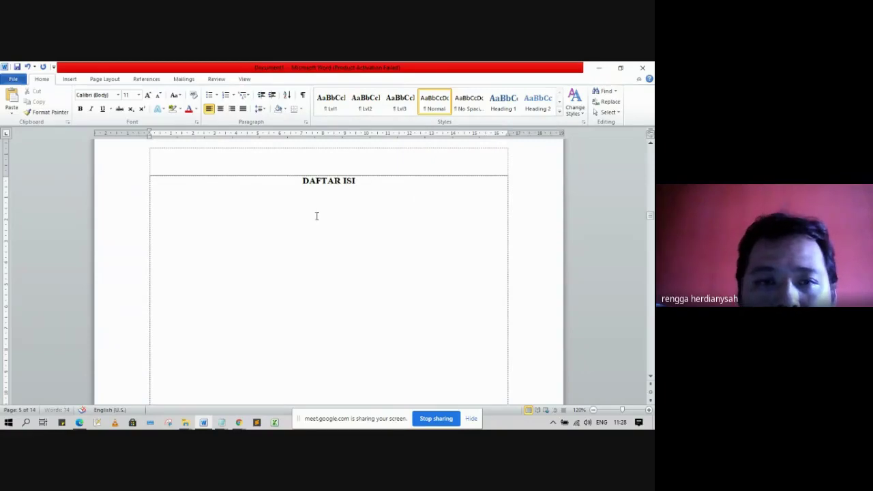
{"action": "key", "text": "Return"}
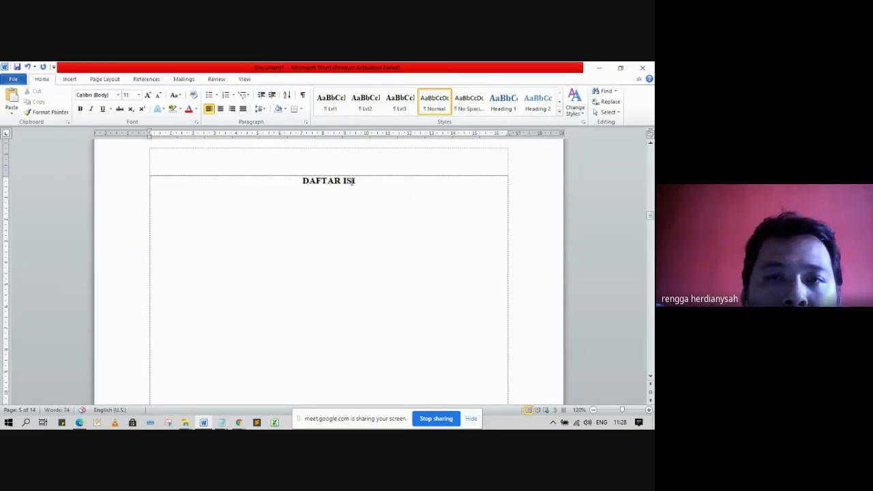
- Start a custom table of contents below the DAFTAR ISI heading, with a dotted tab leader and the From template format
{"action": "left_click", "coordinate": [159, 82]}
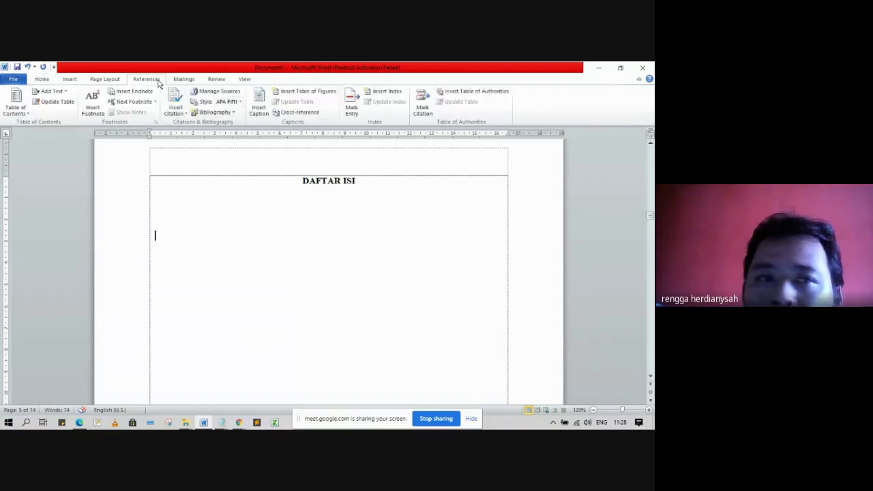
{"action": "left_click", "coordinate": [25, 114]}
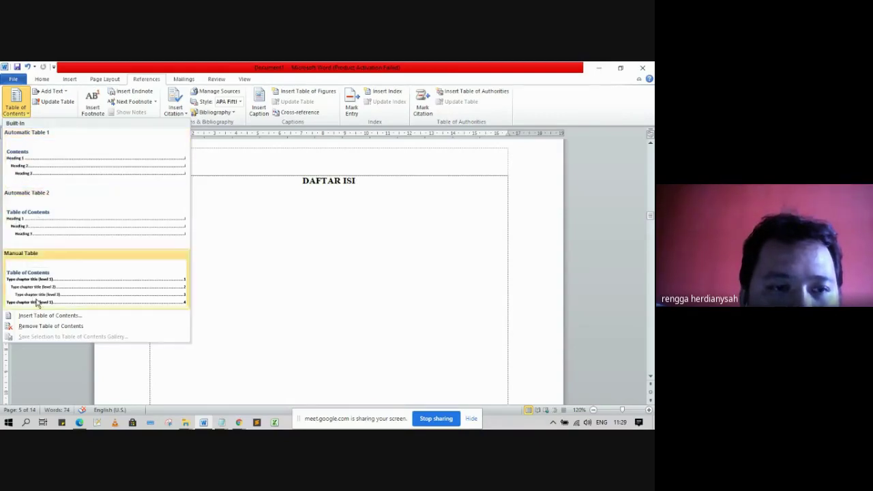
{"action": "left_click", "coordinate": [91, 316]}
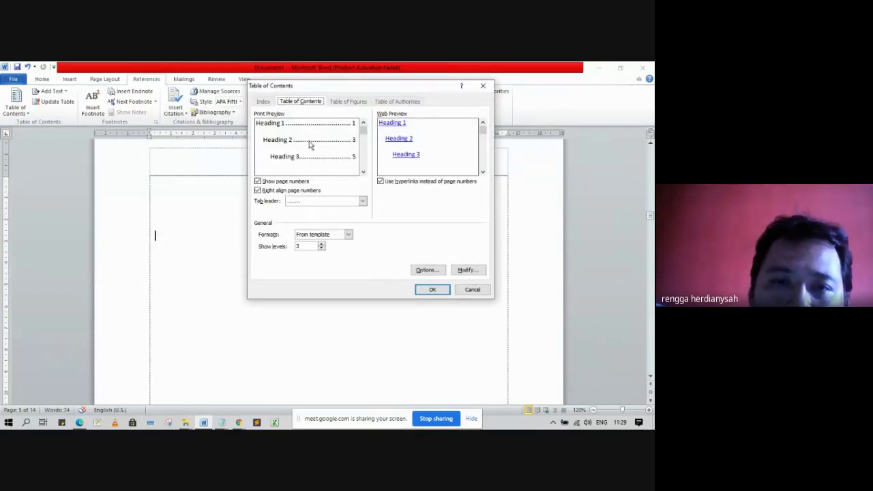
{"action": "left_click", "coordinate": [363, 201]}
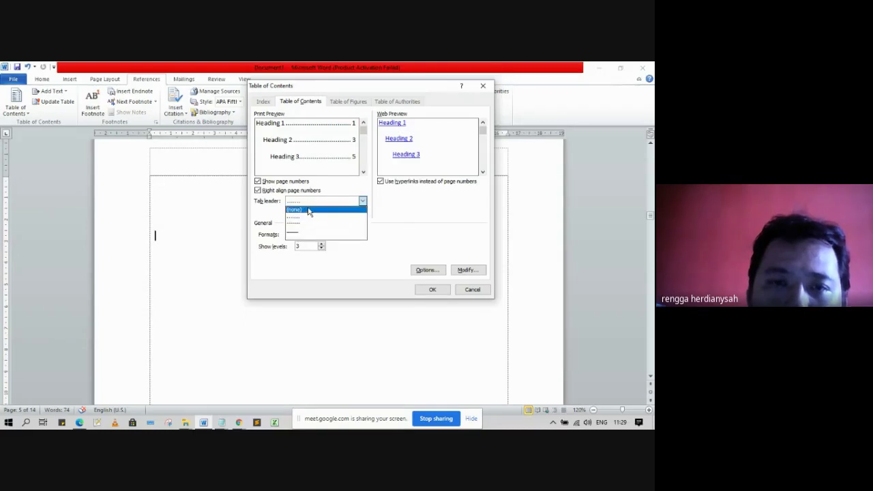
{"action": "left_click", "coordinate": [382, 207]}
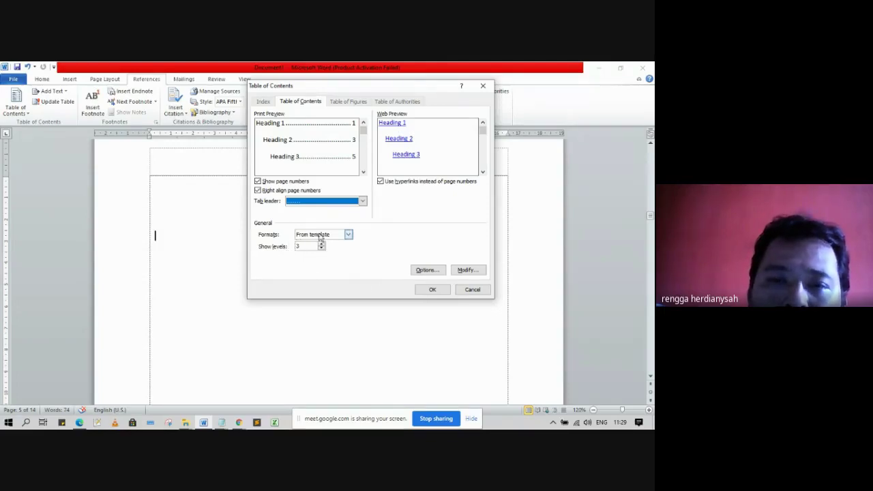
- Clear the table of contents levels assigned to the Heading 1, Heading 2 and Heading 3 styles
{"action": "left_click", "coordinate": [426, 273]}
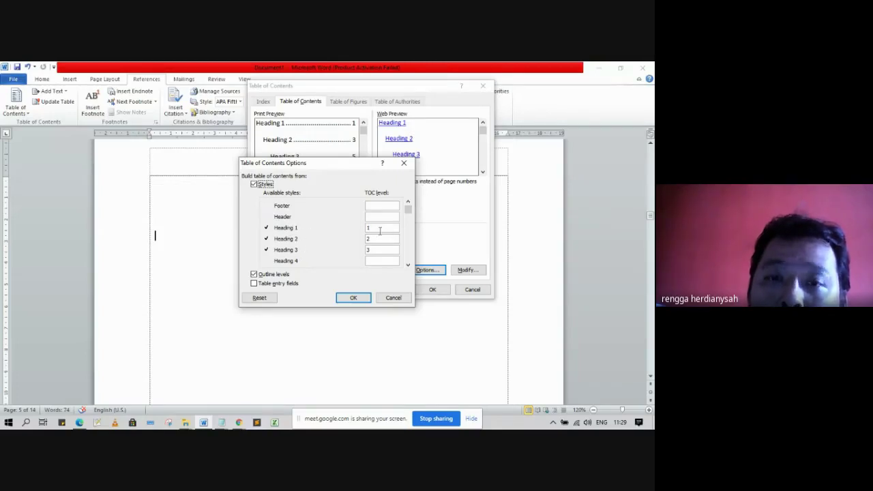
{"action": "left_click_drag", "start_coordinate": [382, 229], "coordinate": [348, 232]}
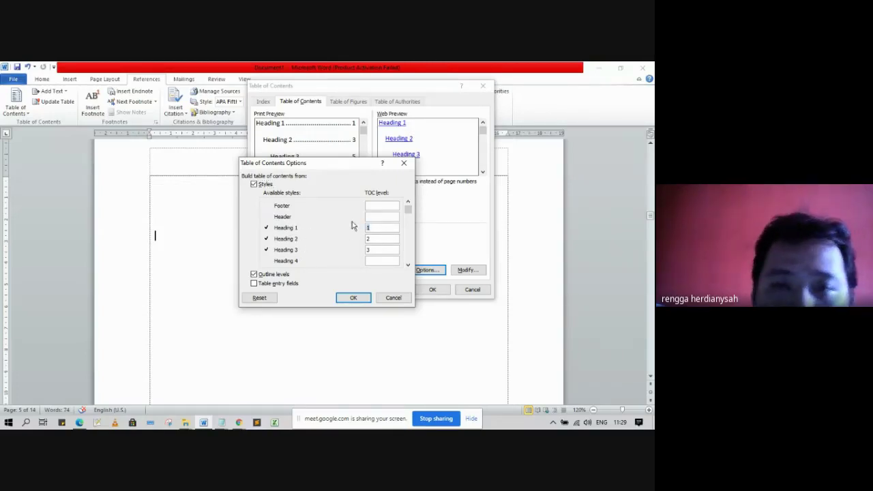
{"action": "key", "text": "BackSpace"}
{"action": "key", "text": "Tab"}
{"action": "key", "text": "BackSpace"}
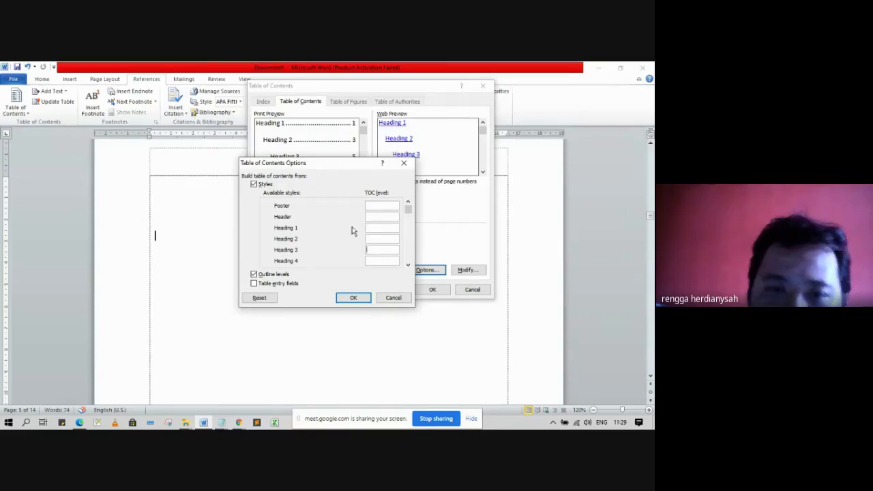
- Assign contents levels 1, 2 and 3 to the Lvl1, Lvl2 and Lvl3 styles and insert the table of contents
{"action": "scroll", "coordinate": [408, 265], "scroll_direction": "down", "scroll_amount": 3}
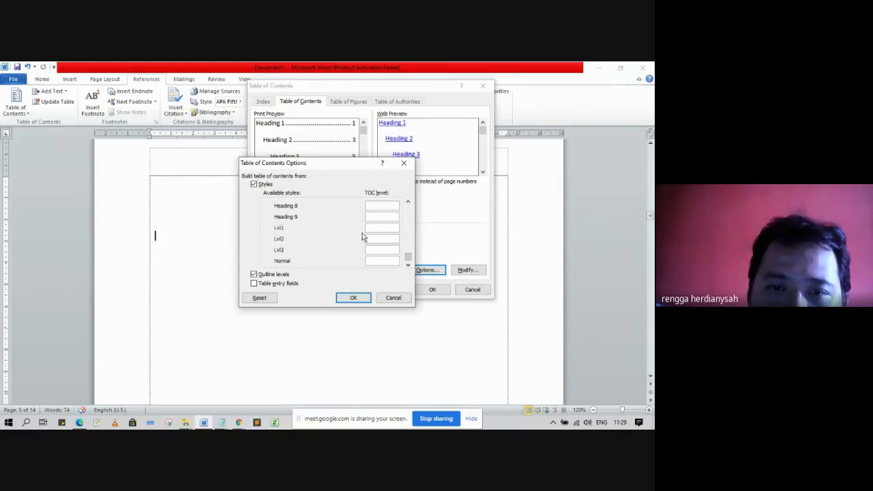
{"action": "type", "text": "1"}
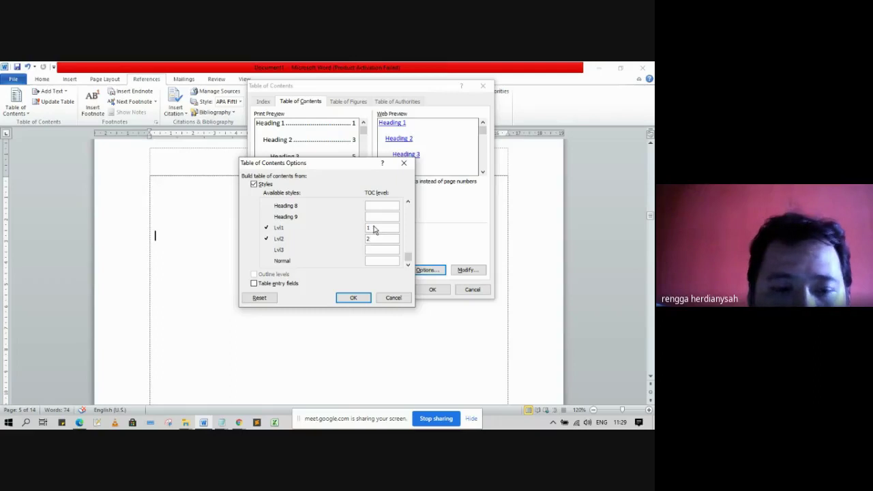
{"action": "type", "text": "3"}
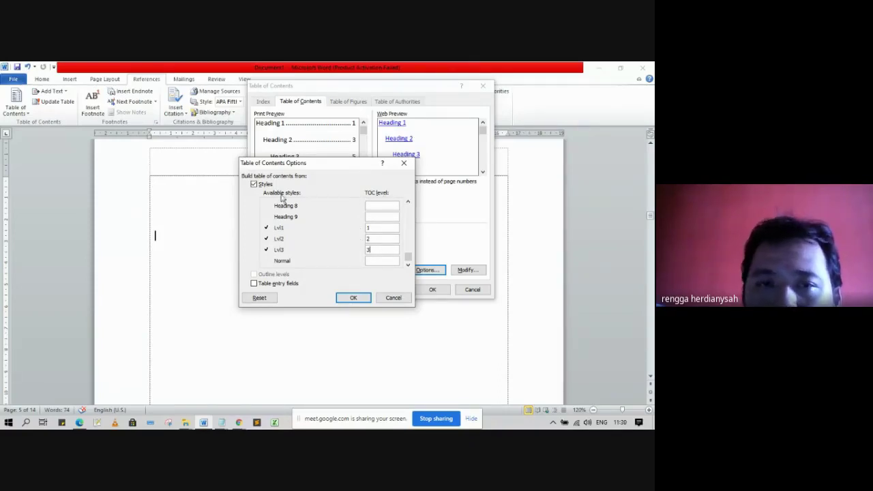
{"action": "left_click", "coordinate": [354, 298]}
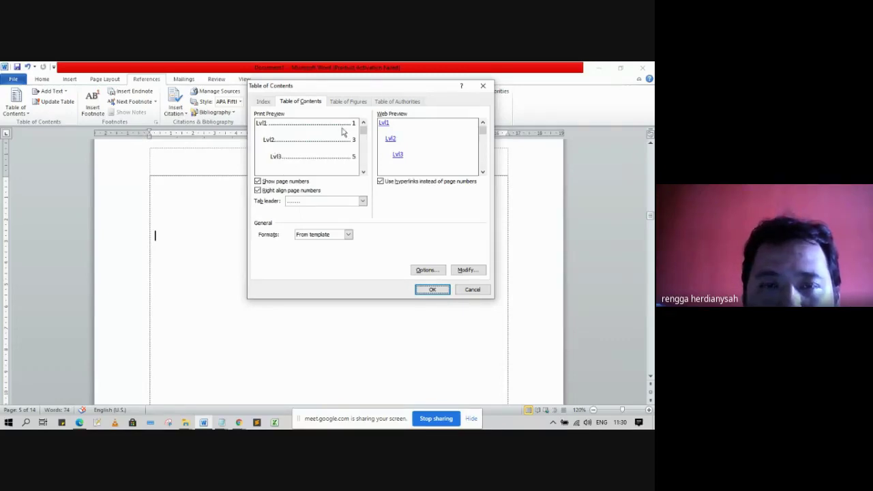
{"action": "left_click", "coordinate": [432, 289]}
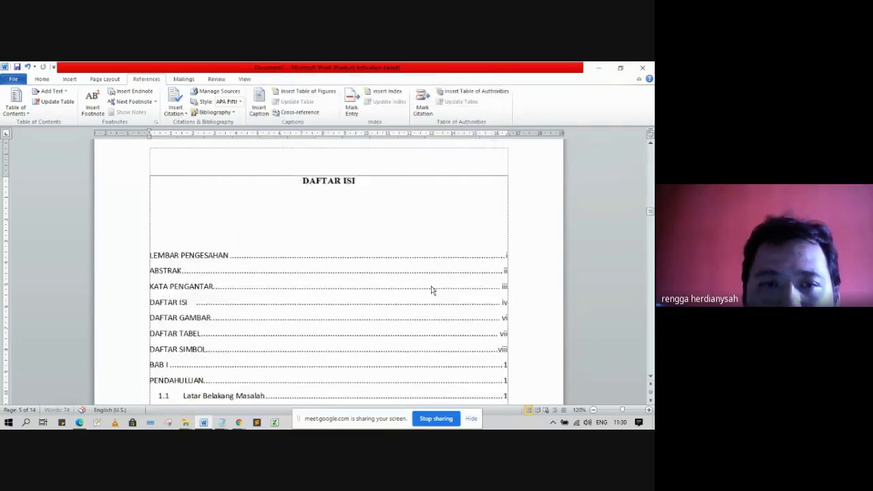
- Review the entries, indents and page numbers of the inserted table of contents across both of its pages
{"action": "scroll", "coordinate": [431, 291], "scroll_direction": "up", "scroll_amount": 3}
{"action": "scroll", "coordinate": [431, 291], "scroll_direction": "down", "scroll_amount": 2, "text": "ctrl"}
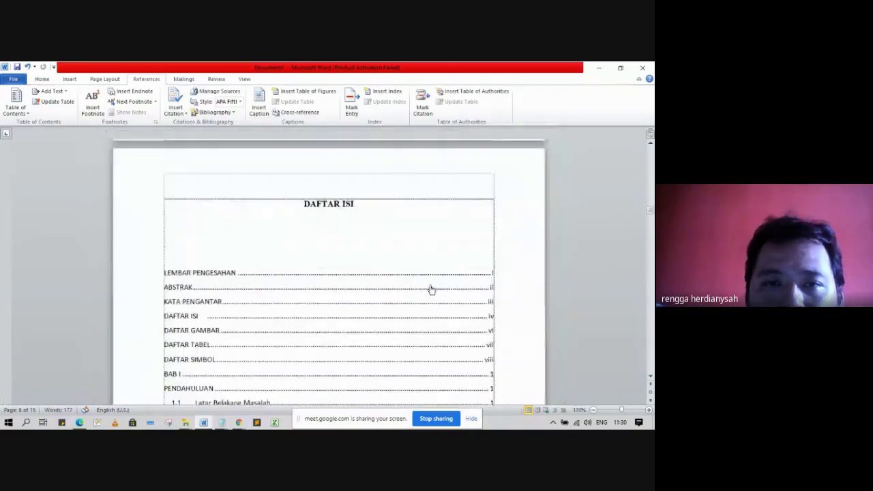
{"action": "scroll", "coordinate": [537, 282], "scroll_direction": "down", "scroll_amount": 5}
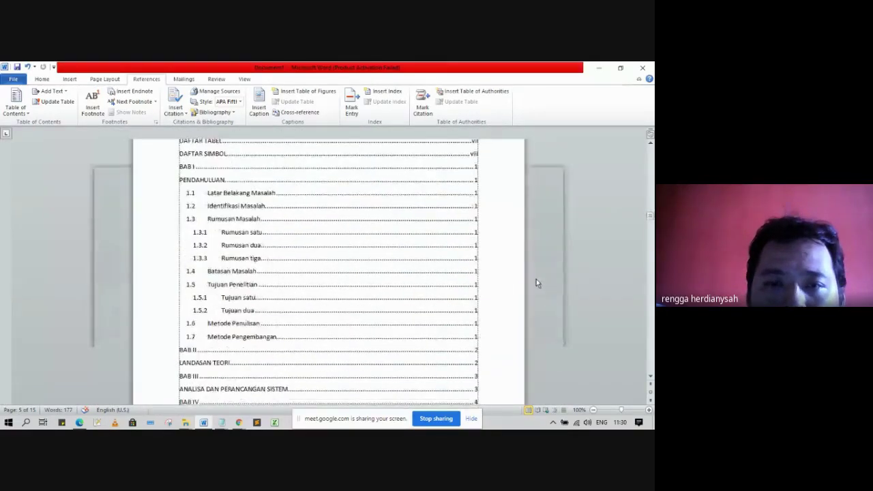
{"action": "scroll", "coordinate": [534, 280], "scroll_direction": "down", "scroll_amount": 2, "text": "ctrl"}
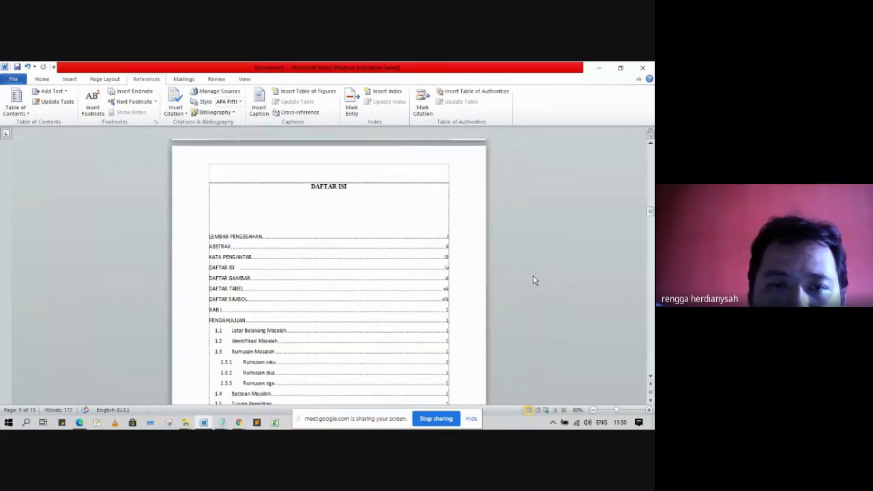
{"action": "scroll", "coordinate": [534, 280], "scroll_direction": "down", "scroll_amount": 3}
{"action": "scroll", "coordinate": [532, 276], "scroll_direction": "down", "scroll_amount": 5}
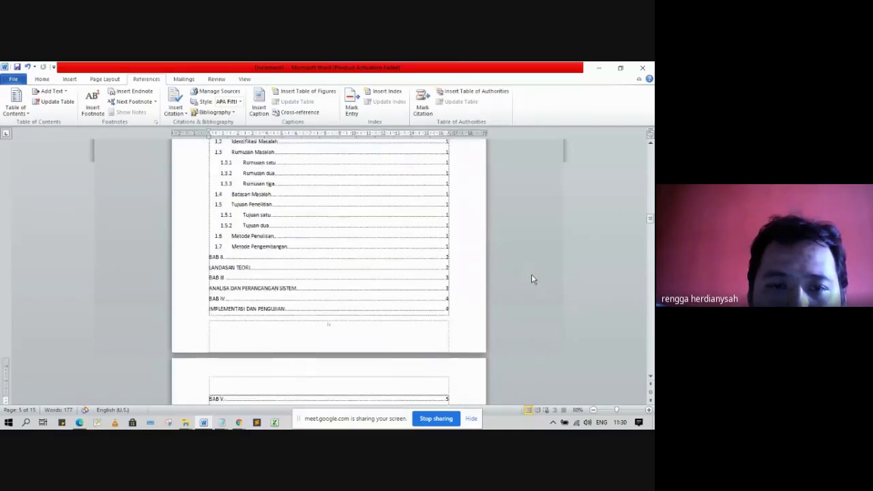
{"action": "scroll", "coordinate": [532, 274], "scroll_direction": "up", "scroll_amount": 6}
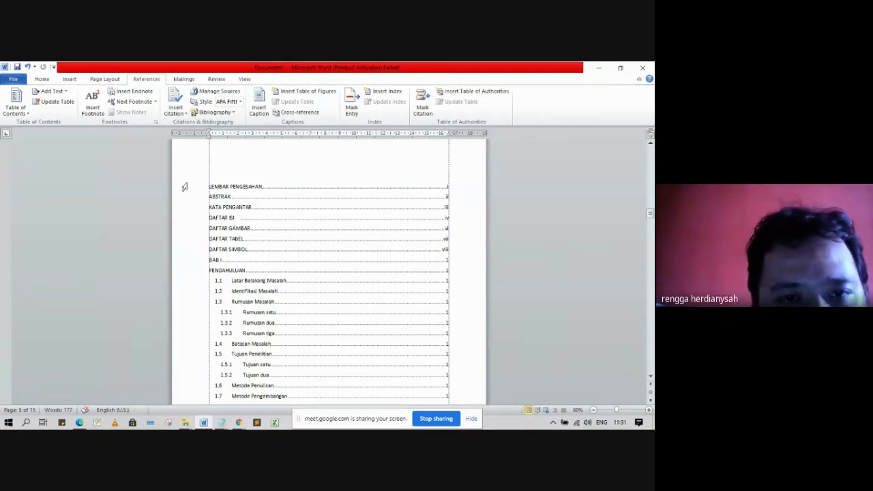
{"action": "left_click", "coordinate": [251, 196]}
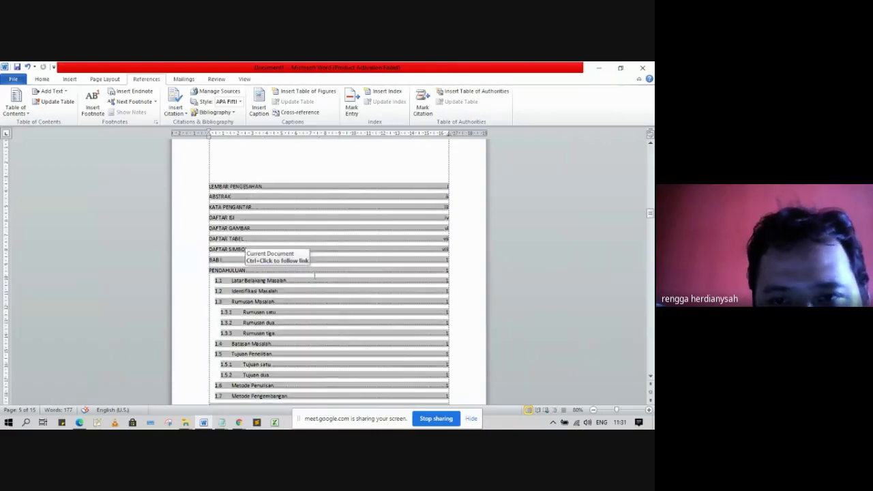
{"action": "scroll", "coordinate": [317, 276], "scroll_direction": "down", "scroll_amount": 10}
{"action": "scroll", "coordinate": [320, 276], "scroll_direction": "up", "scroll_amount": 10}
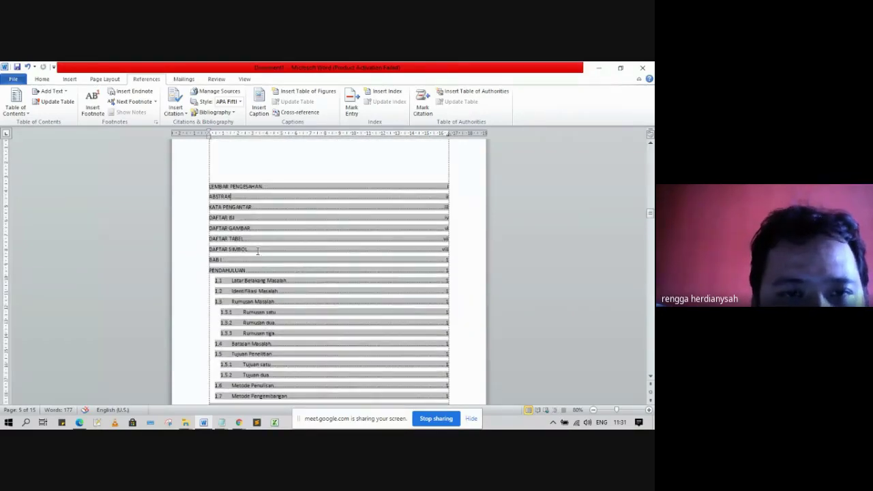
- Make the unnumbered top-level entries of the table of contents bold, from LEMBAR PENGESAHAN through PENDAHULUAN and from BAB II through DAFTAR PUSTAKA
{"action": "left_click", "coordinate": [182, 189]}
{"action": "left_click_drag", "start_coordinate": [182, 196], "coordinate": [182, 275]}
{"action": "scroll", "coordinate": [153, 260], "scroll_direction": "down", "scroll_amount": 5}
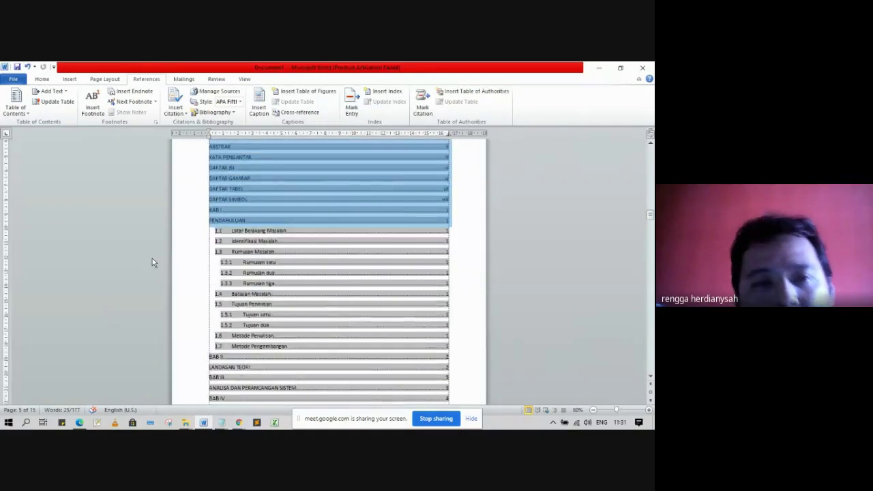
{"action": "left_click_drag", "start_coordinate": [187, 259], "coordinate": [185, 328]}
{"action": "scroll", "coordinate": [185, 263], "scroll_direction": "down", "scroll_amount": 3}
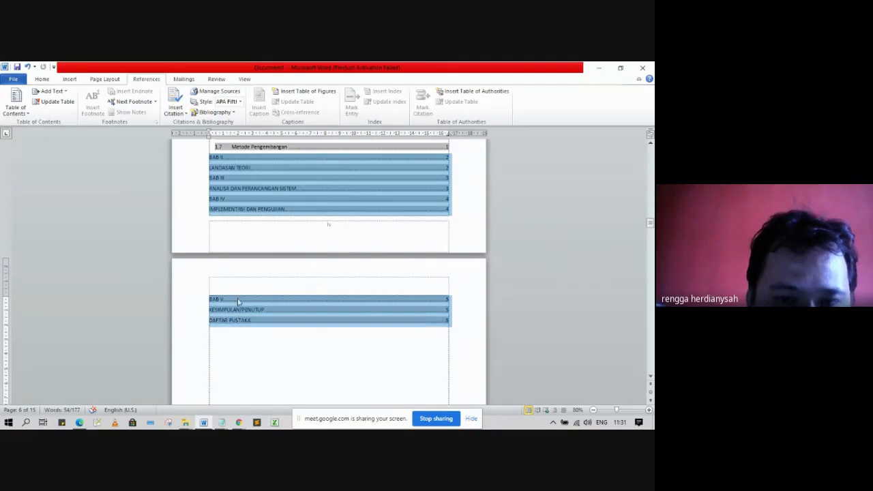
{"action": "scroll", "coordinate": [405, 279], "scroll_direction": "up", "scroll_amount": 5}
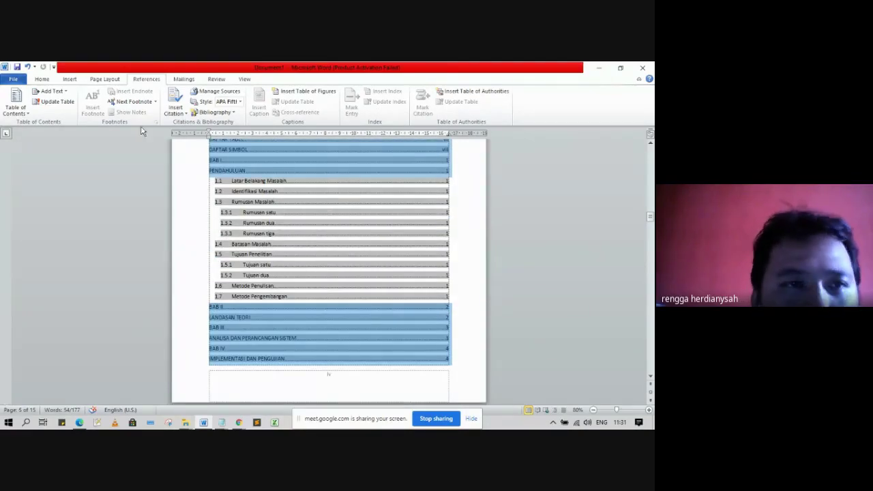
{"action": "left_click", "coordinate": [42, 80]}
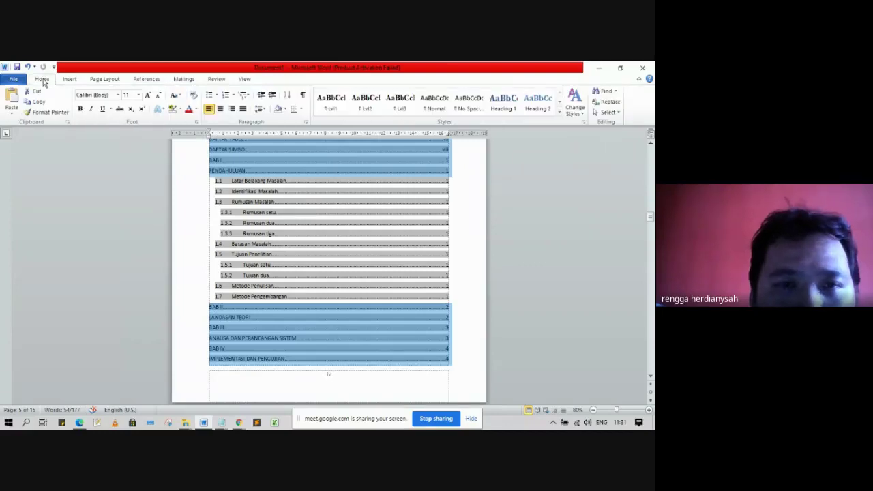
{"action": "scroll", "coordinate": [108, 241], "scroll_direction": "up", "scroll_amount": 2}
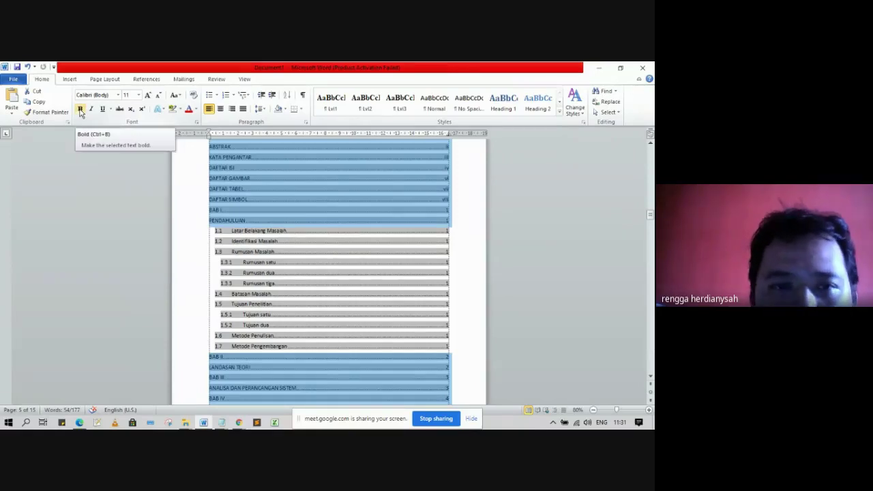
{"action": "scroll", "coordinate": [92, 203], "scroll_direction": "down", "scroll_amount": 5}
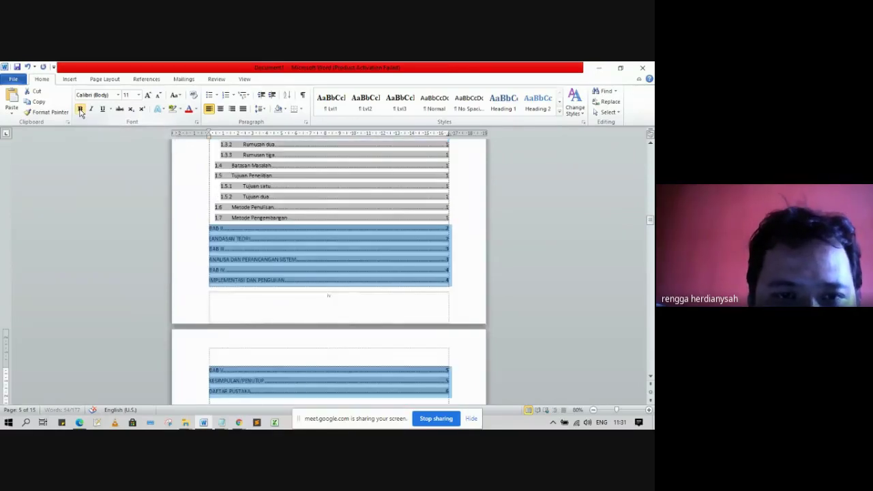
{"action": "scroll", "coordinate": [216, 318], "scroll_direction": "up", "scroll_amount": 6}
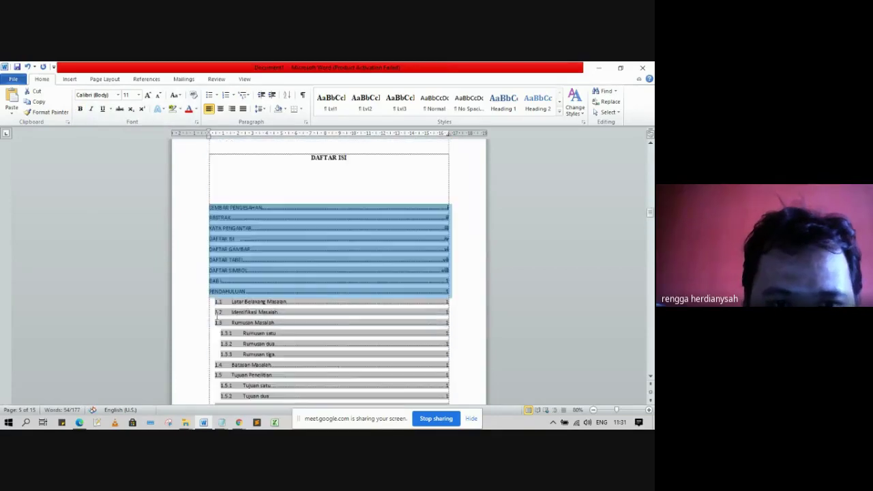
{"action": "scroll", "coordinate": [216, 315], "scroll_direction": "down", "scroll_amount": 3}
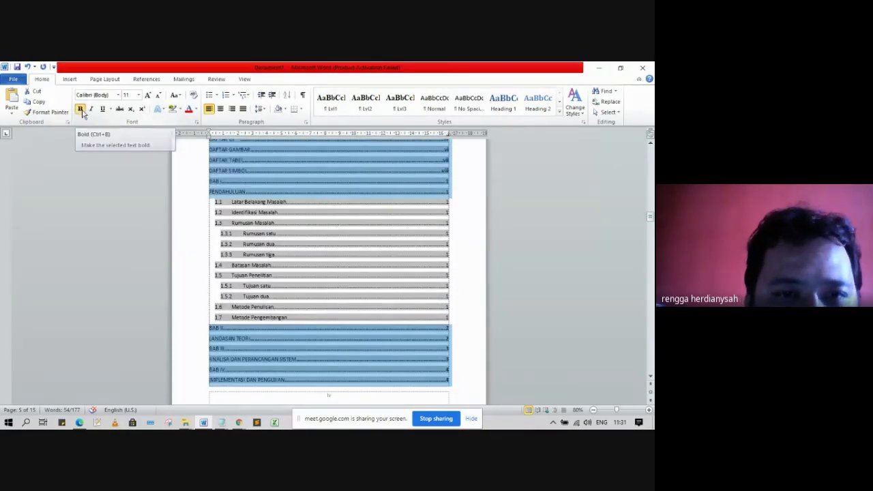
{"action": "scroll", "coordinate": [83, 116], "scroll_direction": "down", "scroll_amount": 3}
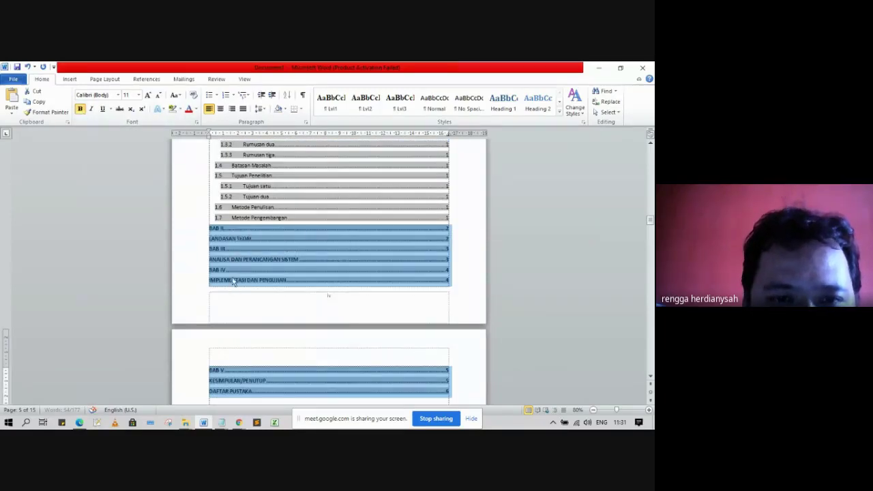
{"action": "scroll", "coordinate": [250, 231], "scroll_direction": "up", "scroll_amount": 5}
- Compare the bold formatting of the chapter-level entries with the numbered subheading entries in the table of contents
{"action": "scroll", "coordinate": [310, 256], "scroll_direction": "up", "scroll_amount": 3, "text": "ctrl"}
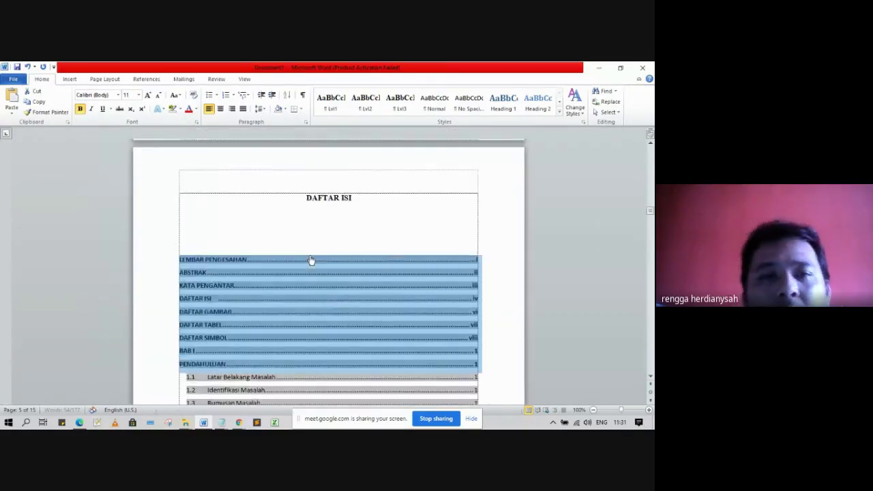
{"action": "scroll", "coordinate": [310, 255], "scroll_direction": "down", "scroll_amount": 3}
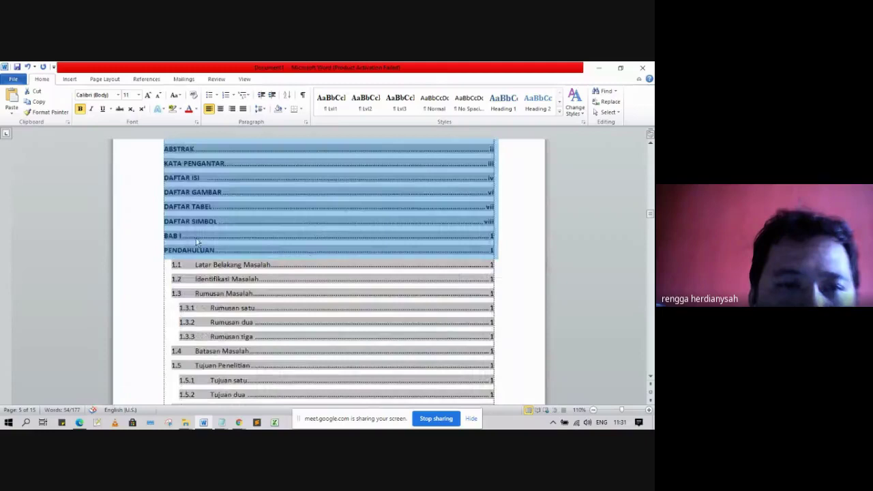
{"action": "left_click", "coordinate": [144, 239]}
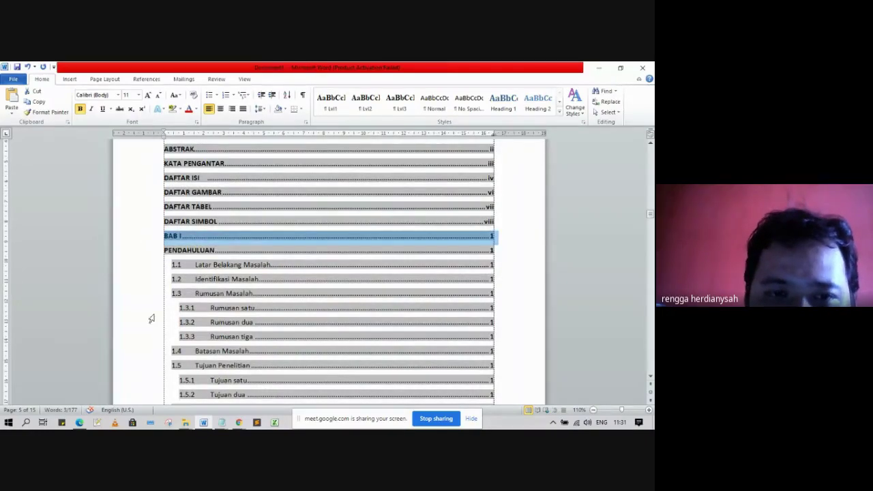
{"action": "left_click", "coordinate": [242, 297]}
{"action": "scroll", "coordinate": [254, 263], "scroll_direction": "up", "scroll_amount": 3}
{"action": "left_click", "coordinate": [254, 263]}
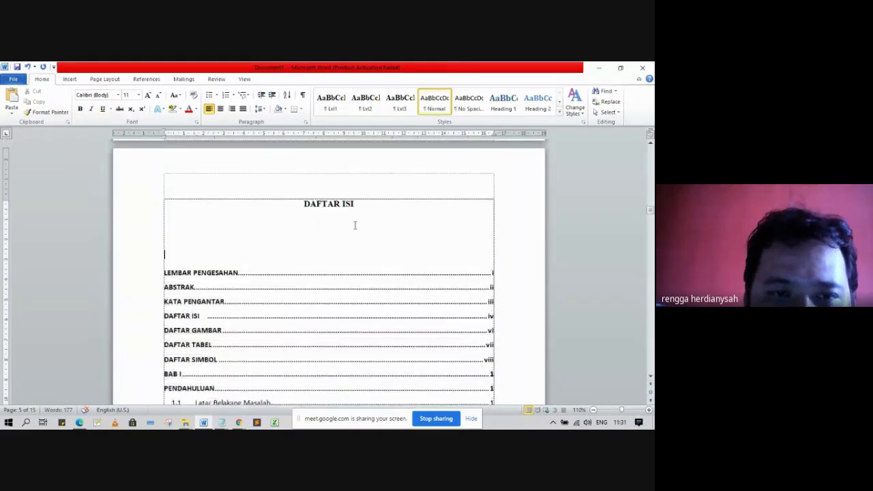
{"action": "scroll", "coordinate": [370, 225], "scroll_direction": "down", "scroll_amount": 3}
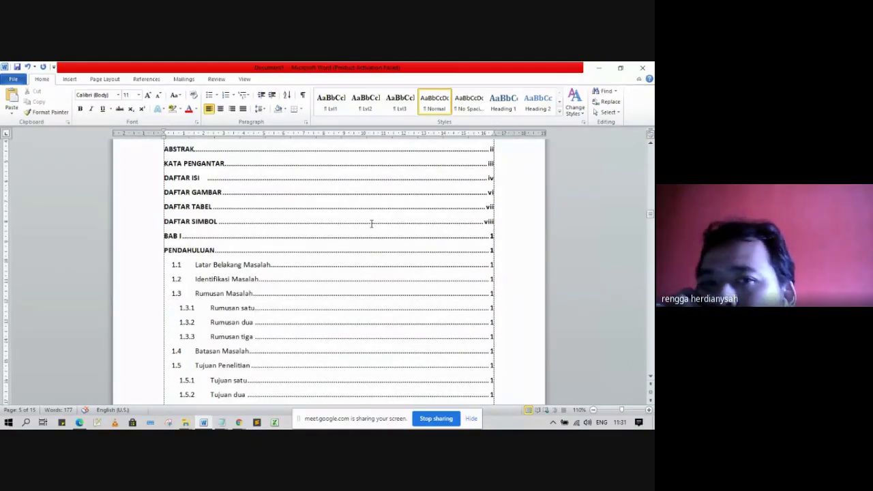
{"action": "left_click", "coordinate": [372, 224]}
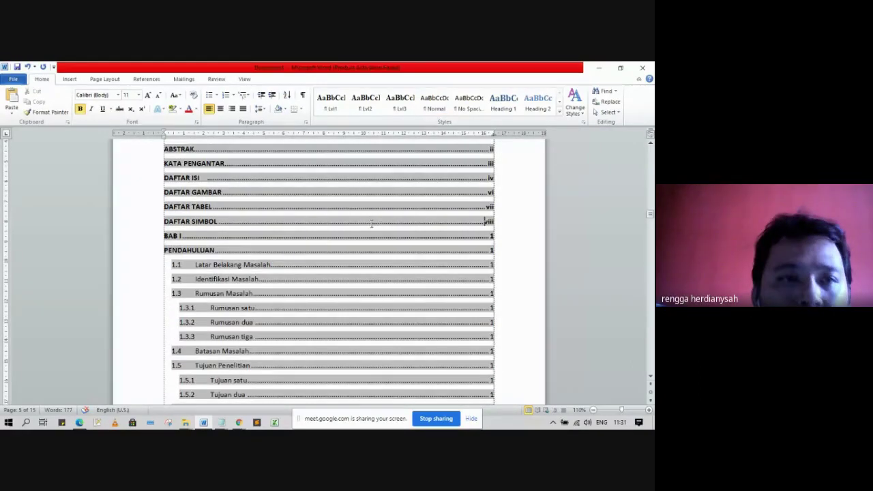
{"action": "left_click", "coordinate": [79, 109]}
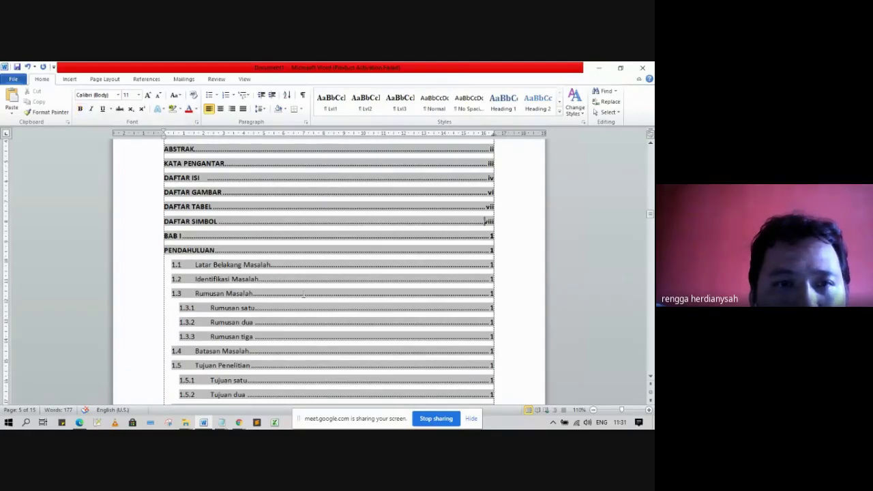
{"action": "scroll", "coordinate": [304, 293], "scroll_direction": "up", "scroll_amount": 2}
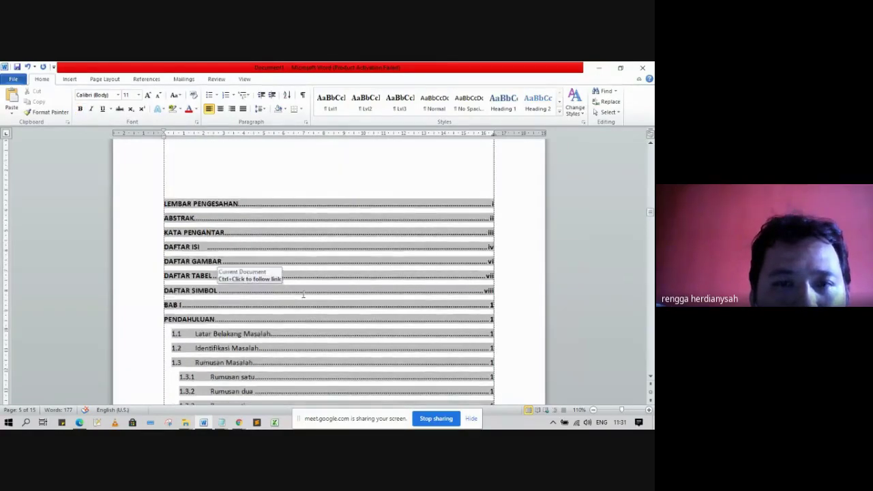
{"action": "scroll", "coordinate": [303, 294], "scroll_direction": "down", "scroll_amount": 6}
{"action": "scroll", "coordinate": [303, 293], "scroll_direction": "up", "scroll_amount": 5}
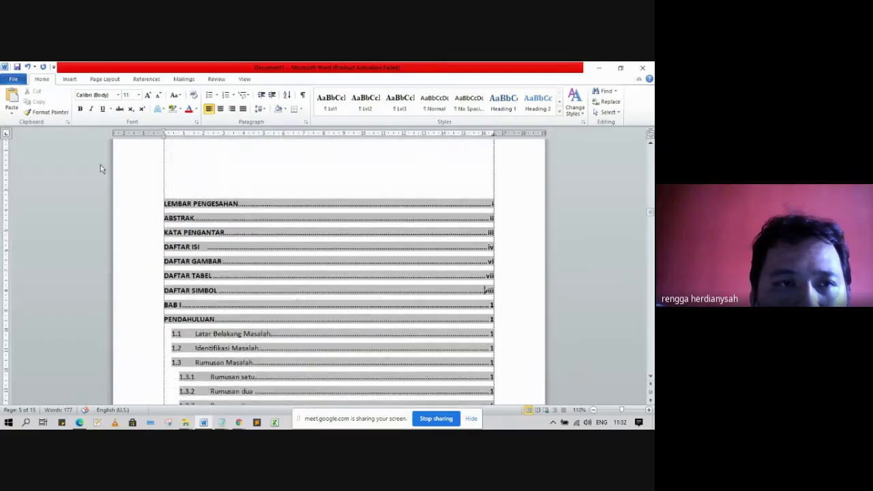
{"action": "left_click", "coordinate": [28, 66]}
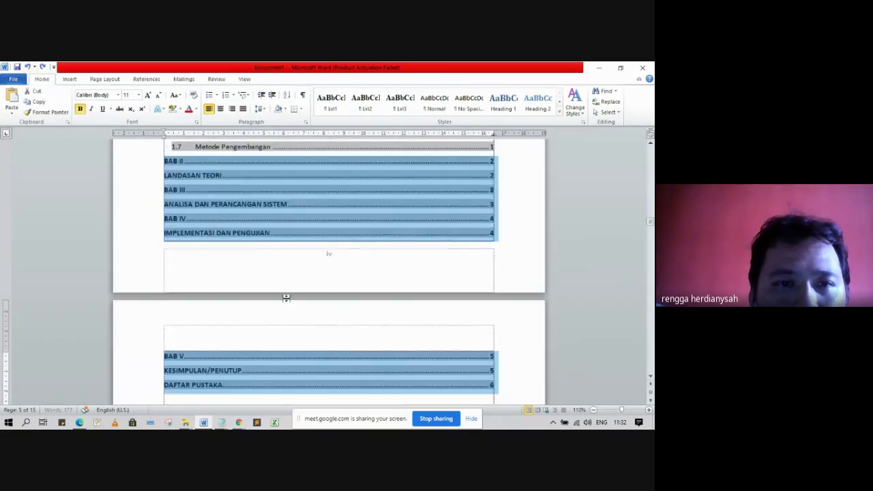
- Examine how chapter numbers and titles are split over separate contents lines, such as BAB I with PENDAHULUAN and BAB II with LANDASAN TEORI
{"action": "scroll", "coordinate": [295, 300], "scroll_direction": "up", "scroll_amount": 5}
{"action": "scroll", "coordinate": [295, 300], "scroll_direction": "up", "scroll_amount": 3}
{"action": "left_click", "coordinate": [296, 234]}
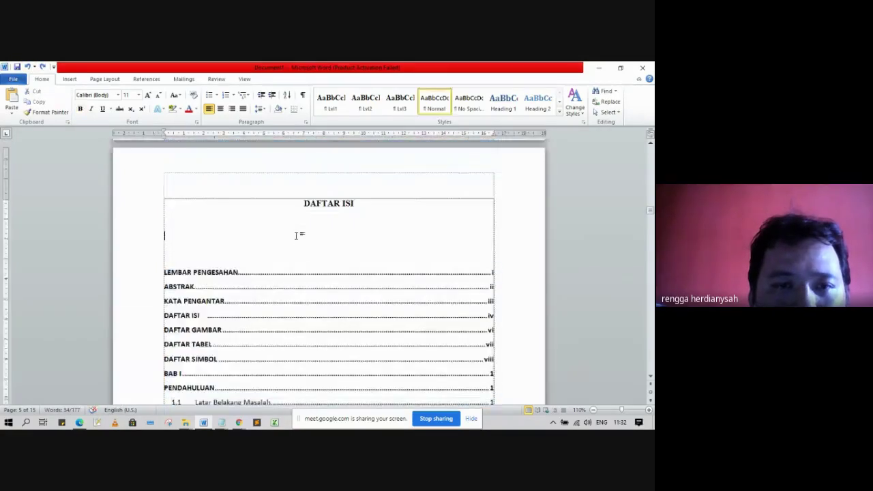
{"action": "scroll", "coordinate": [299, 246], "scroll_direction": "down", "scroll_amount": 3}
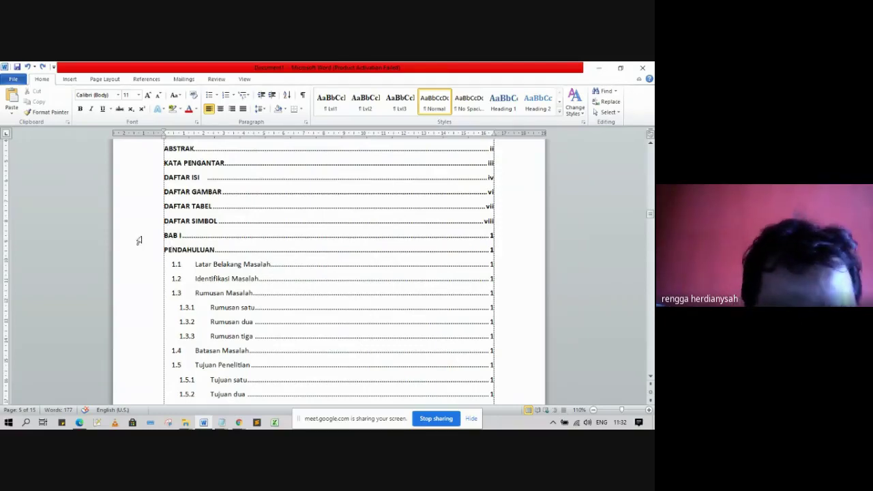
{"action": "left_click_drag", "start_coordinate": [138, 240], "coordinate": [134, 251]}
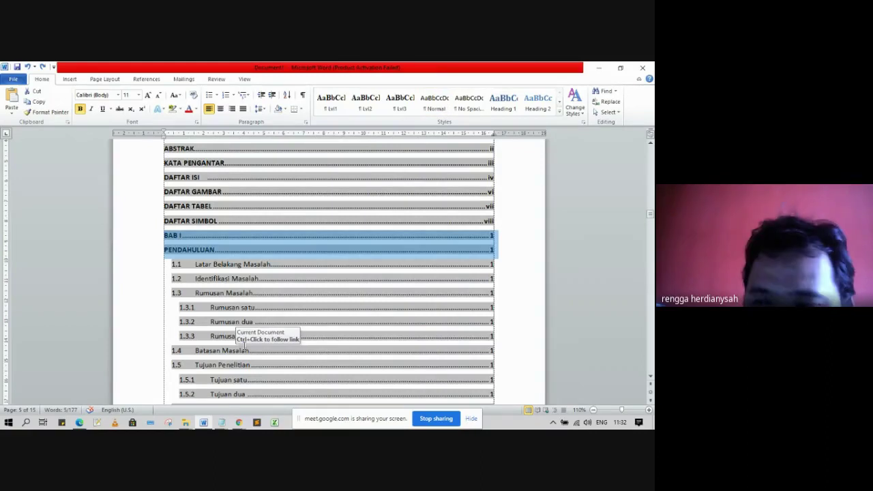
{"action": "scroll", "coordinate": [142, 302], "scroll_direction": "down", "scroll_amount": 3}
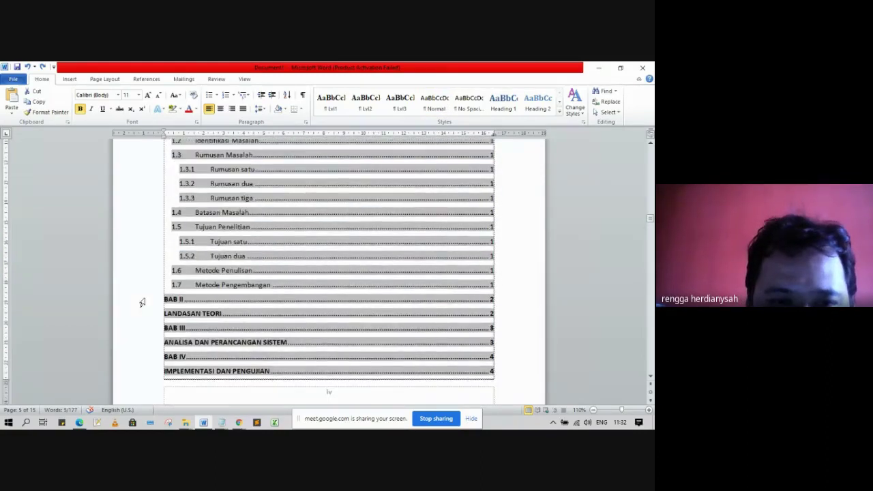
{"action": "left_click_drag", "start_coordinate": [142, 302], "coordinate": [141, 320]}
{"action": "scroll", "coordinate": [142, 321], "scroll_direction": "up", "scroll_amount": 5}
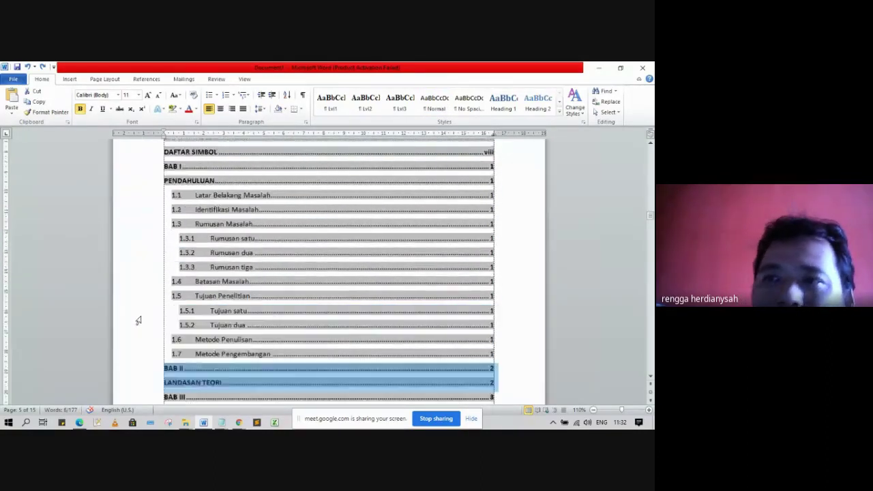
{"action": "left_click", "coordinate": [251, 179]}
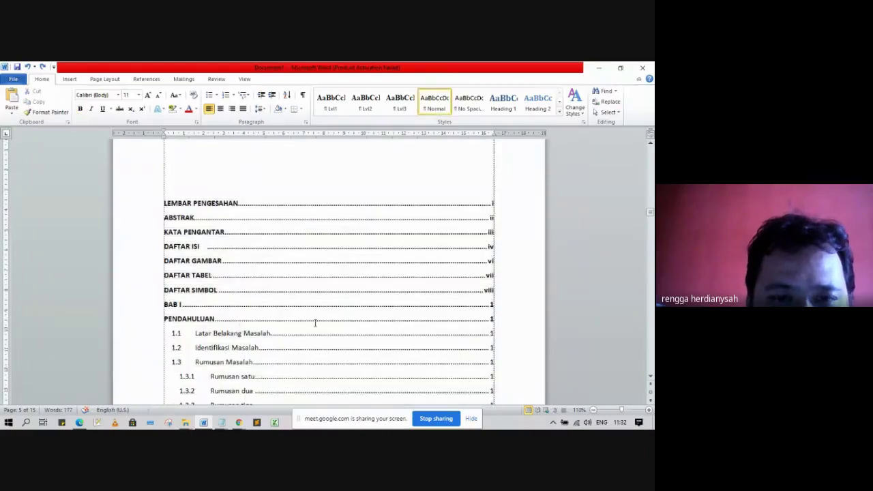
- Delete the dotted leader and page number after the PENDAHULUAN entry in the table of contents
{"action": "left_click", "coordinate": [498, 318]}
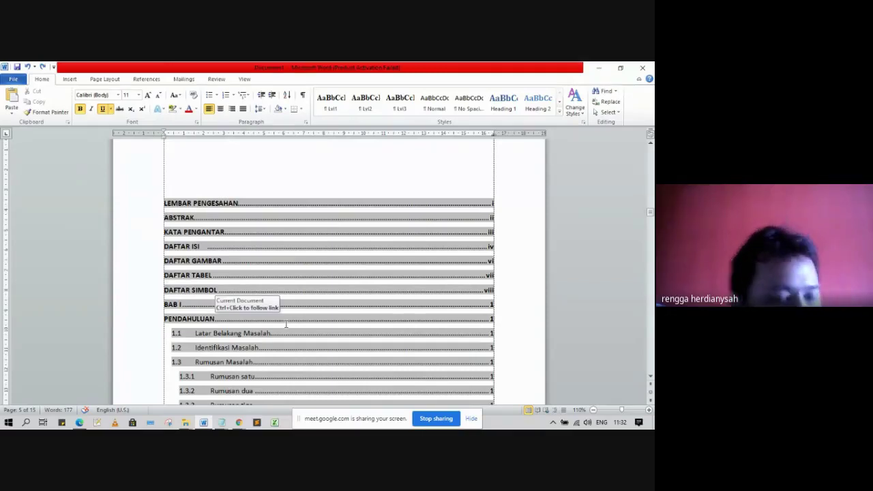
{"action": "left_click", "coordinate": [504, 319]}
{"action": "key", "text": "ctrl+shift+Left"}
{"action": "key", "text": "ctrl+shift+Left"}
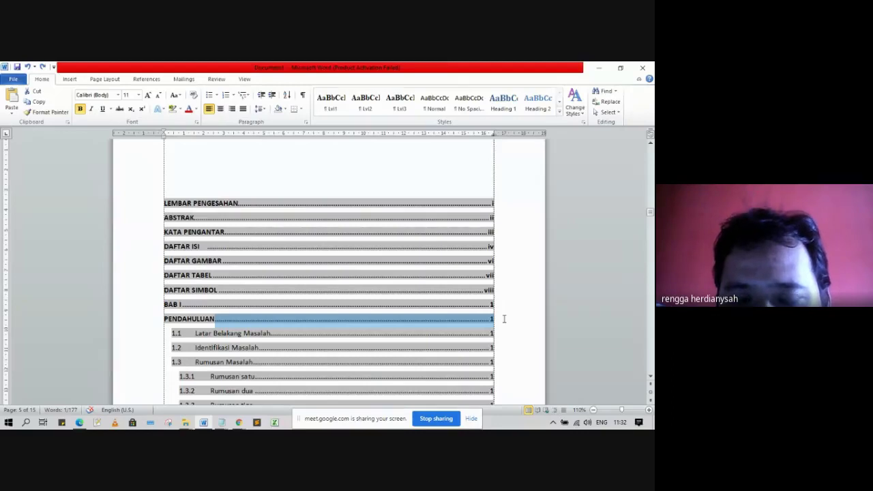
{"action": "key", "text": "Delete"}
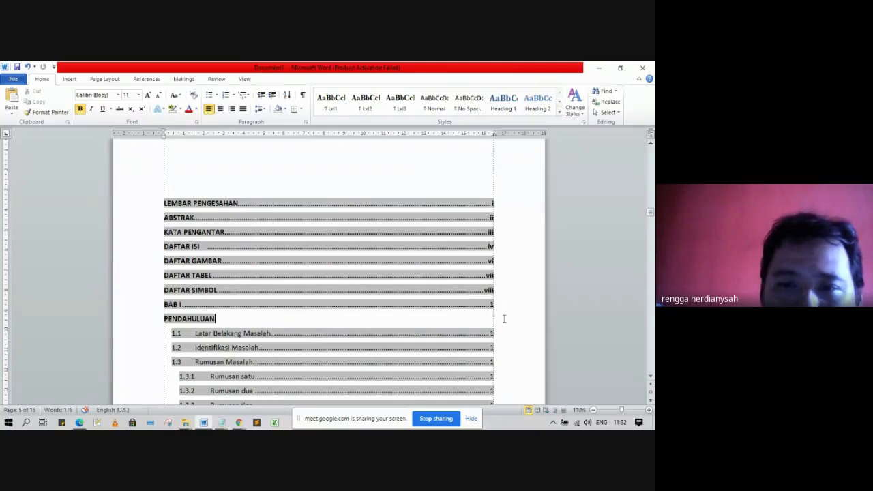
{"action": "key", "text": "ctrl+u"}
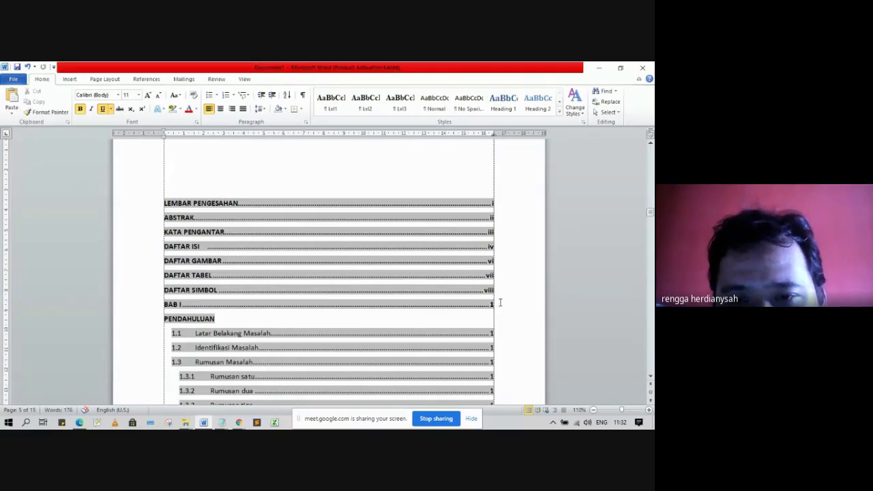
- Remove the dotted leader and page number from the BAB I entry in the table of contents
{"action": "left_click", "coordinate": [500, 302]}
{"action": "key", "text": "shift+Left"}
{"action": "key", "text": "shift+Left"}
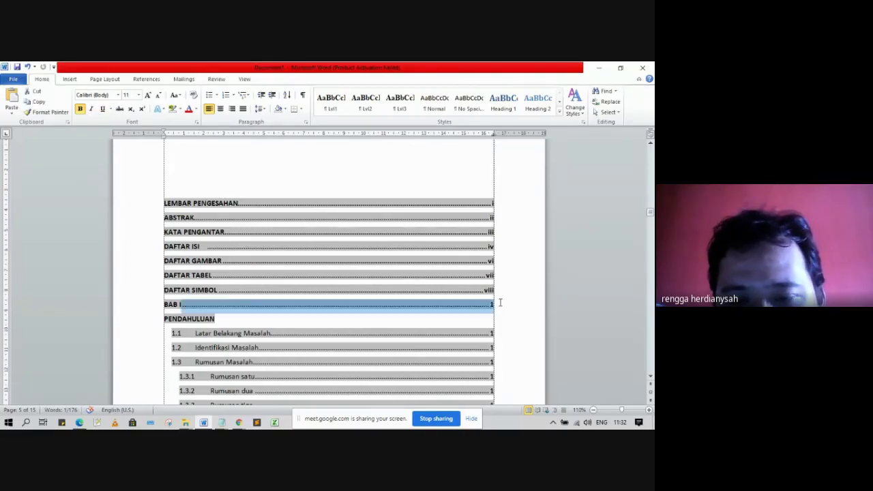
{"action": "key", "text": "Delete"}
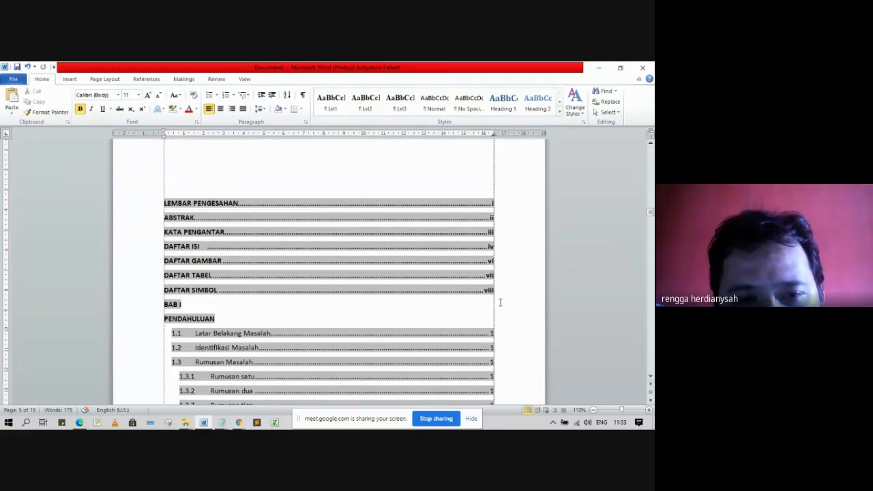
{"action": "key", "text": "ctrl+u"}
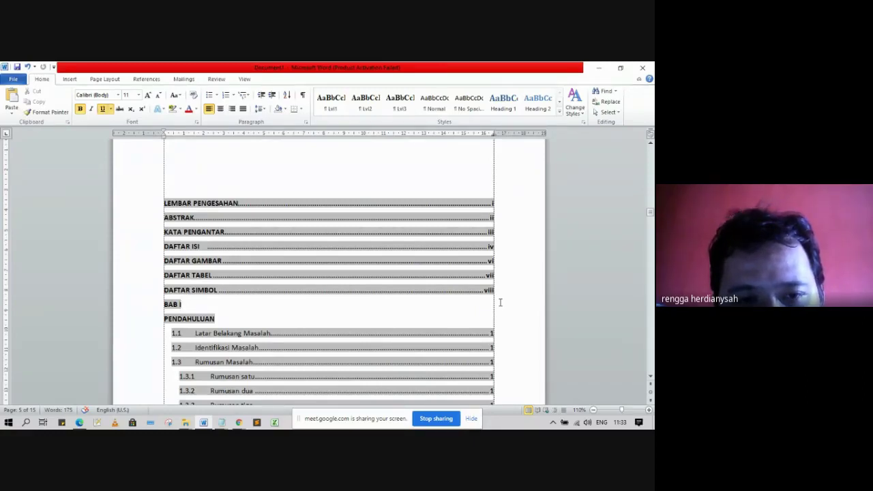
- Join the PENDAHULUAN title onto the BAB I line by removing the paragraph break between them
{"action": "key", "text": "shift+Right"}
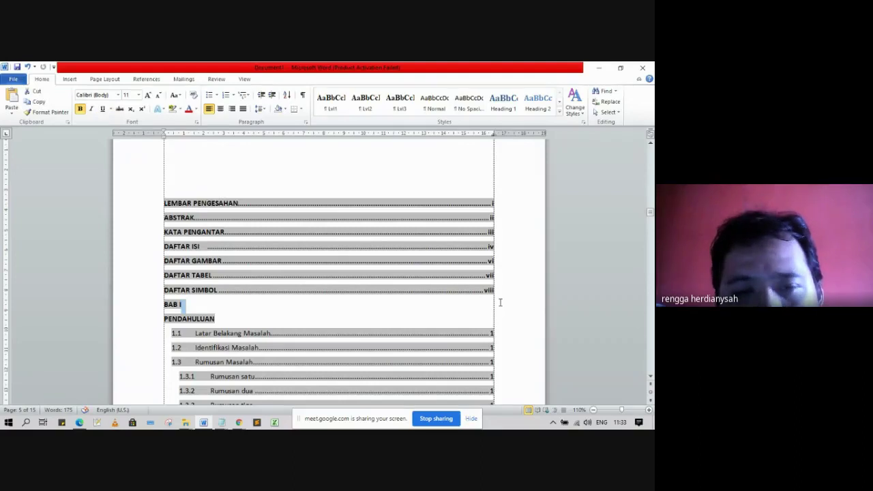
{"action": "key", "text": "Delete"}
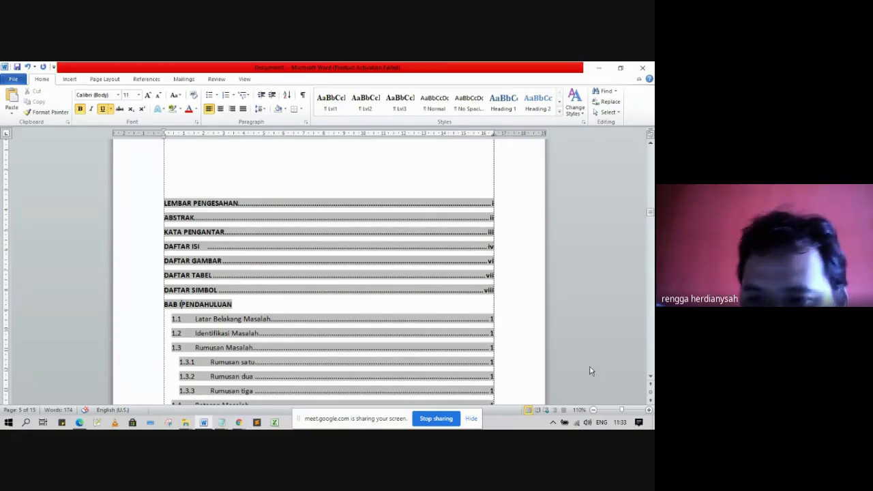
{"action": "left_click", "coordinate": [650, 410]}
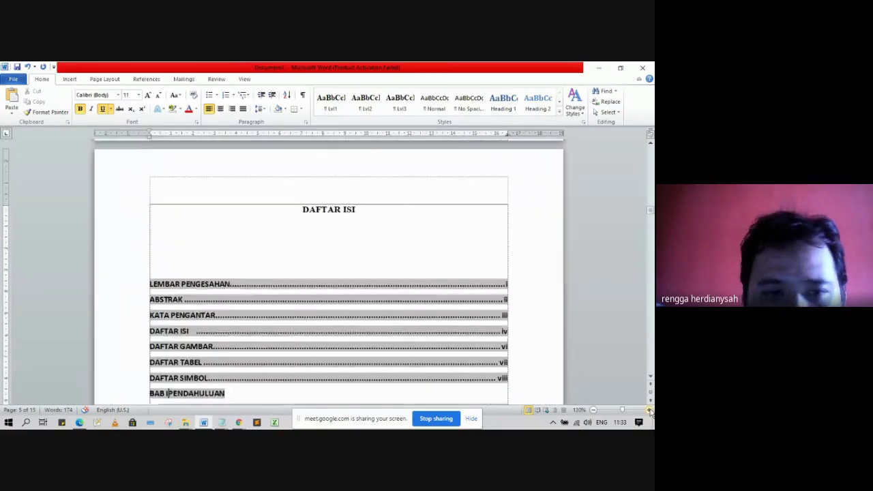
- Insert a space between BAB I and PENDAHULUAN in the table of contents and remove the underline from that space
{"action": "left_click", "coordinate": [649, 410]}
{"action": "scroll", "coordinate": [266, 247], "scroll_direction": "up", "scroll_amount": 2}
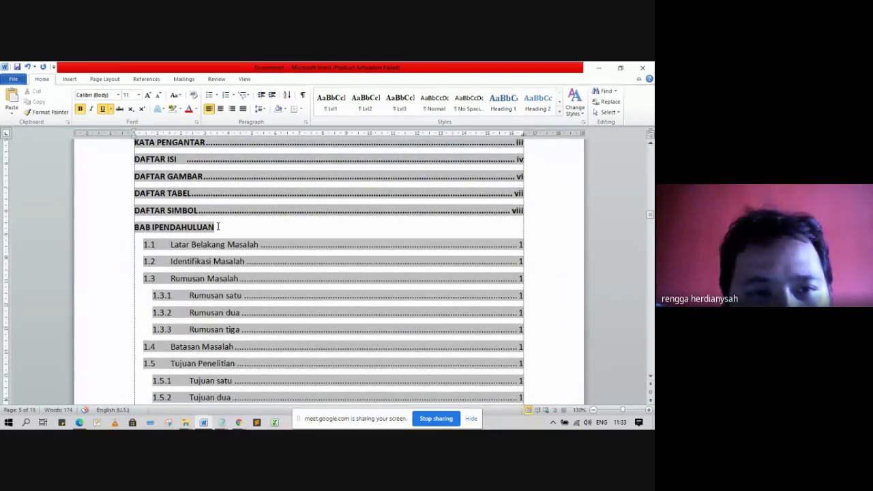
{"action": "type", "text": "I"}
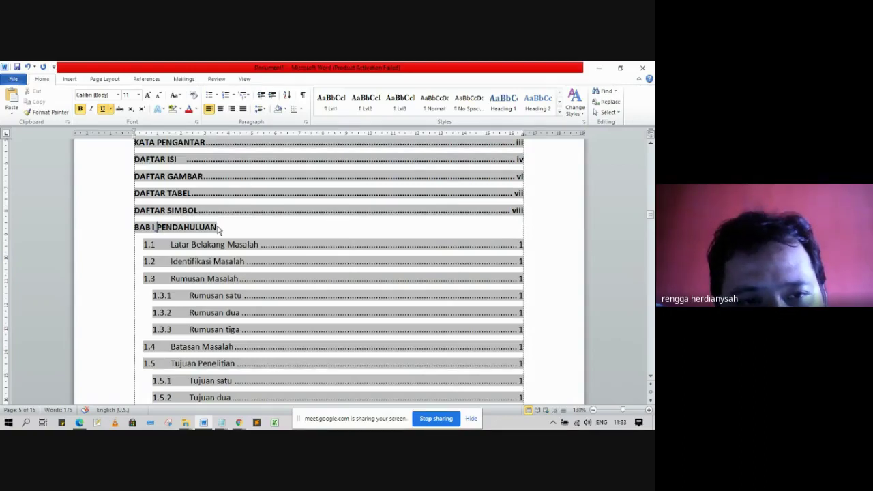
{"action": "key", "text": "shift+Left"}
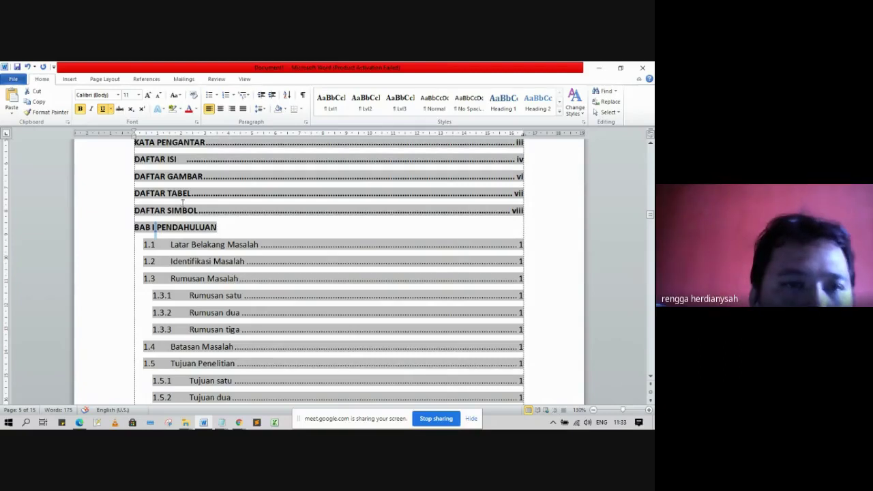
{"action": "left_click", "coordinate": [102, 111]}
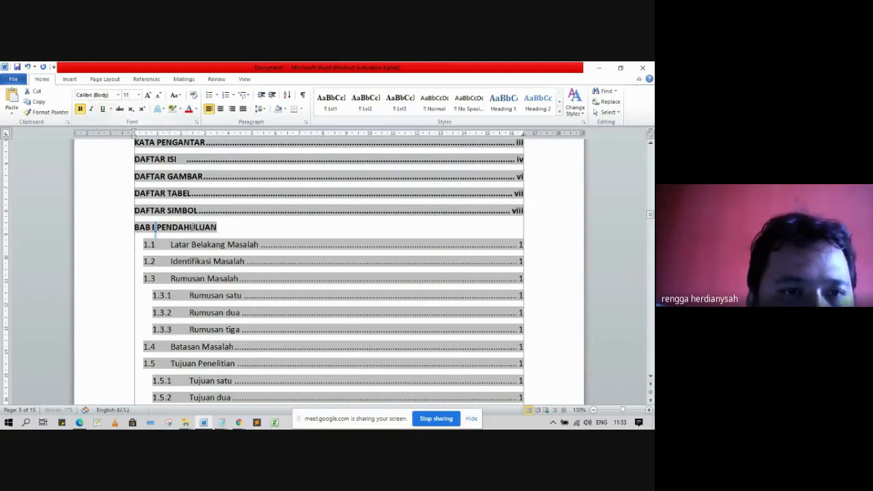
{"action": "left_click", "coordinate": [224, 226]}
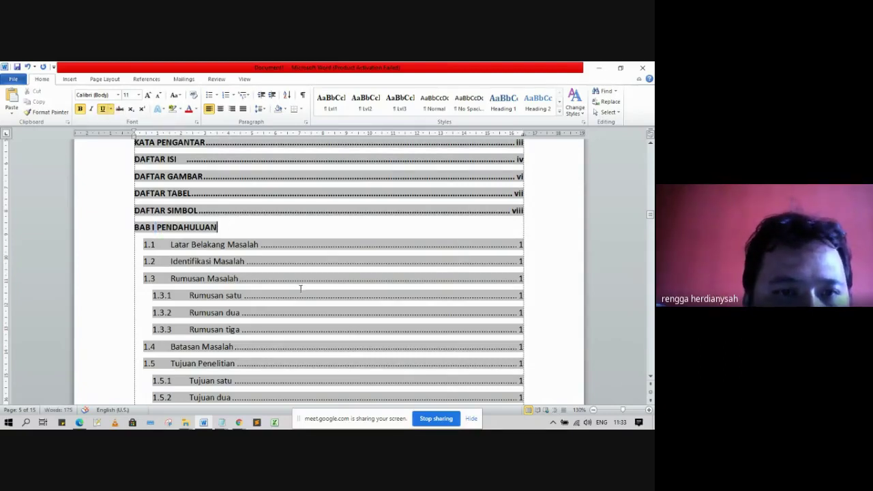
{"action": "scroll", "coordinate": [325, 238], "scroll_direction": "up", "scroll_amount": 6}
{"action": "scroll", "coordinate": [327, 242], "scroll_direction": "down", "scroll_amount": 2}
{"action": "left_click", "coordinate": [325, 232]}
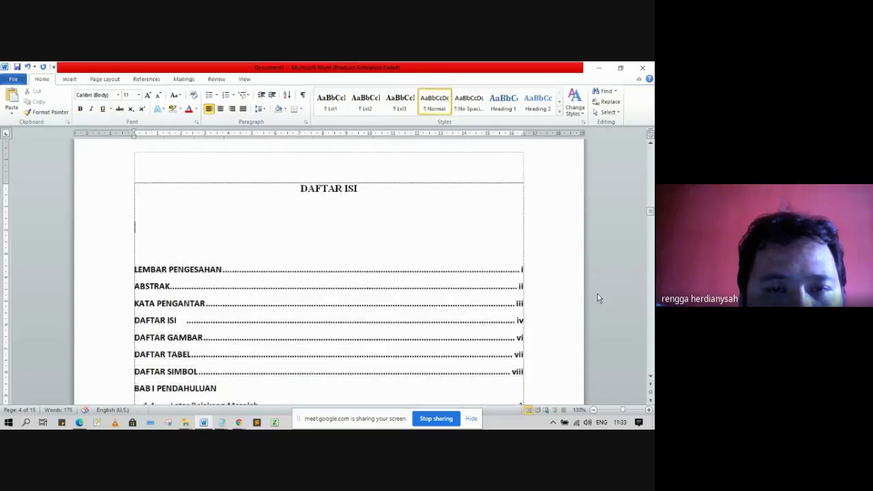
- Examine the table of contents from LEMBAR PENGESAHAN to BAB V, including the merged BAB I PENDAHULUAN entry
{"action": "left_click", "coordinate": [651, 377]}
{"action": "left_click", "coordinate": [651, 377]}
{"action": "left_click", "coordinate": [651, 377]}
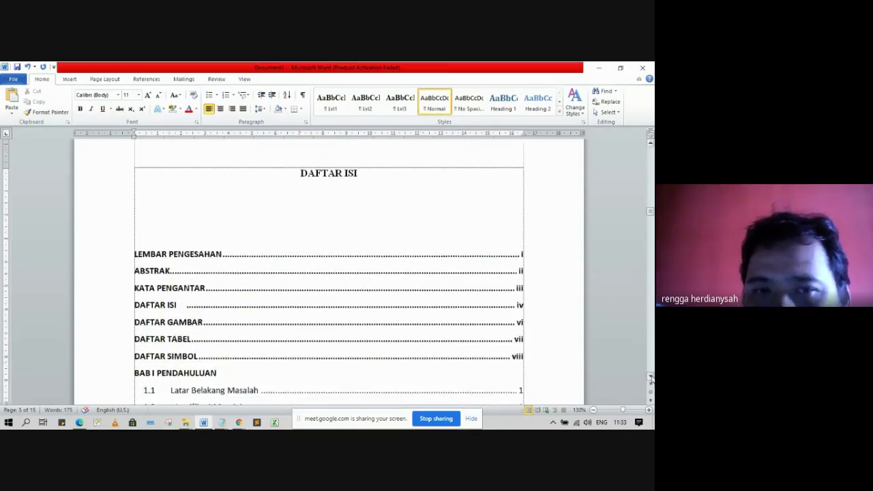
{"action": "left_click", "coordinate": [651, 376]}
{"action": "left_click", "coordinate": [651, 376]}
{"action": "left_click", "coordinate": [651, 376]}
{"action": "left_click", "coordinate": [651, 377]}
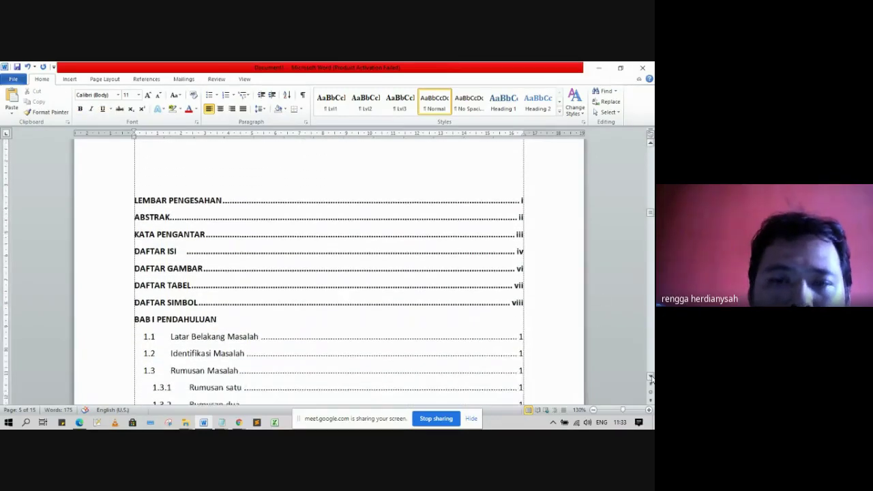
{"action": "left_click", "coordinate": [651, 377]}
{"action": "left_click", "coordinate": [651, 377]}
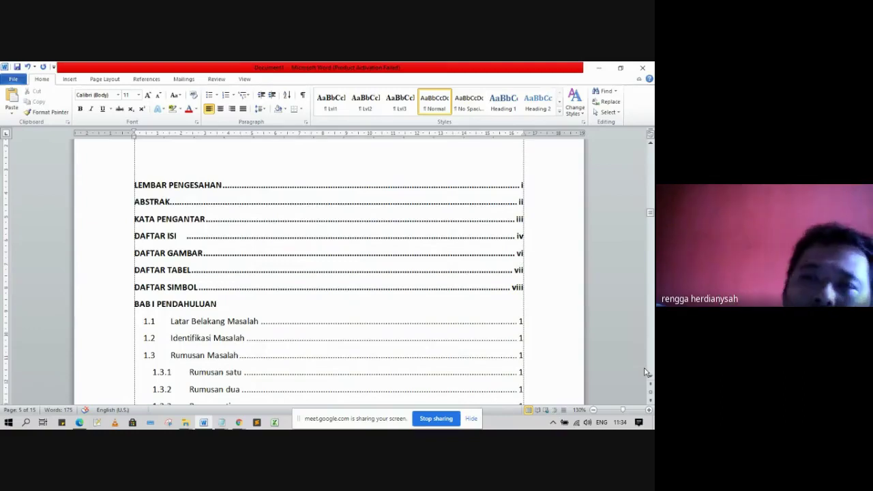
{"action": "scroll", "coordinate": [536, 332], "scroll_direction": "down", "scroll_amount": 6}
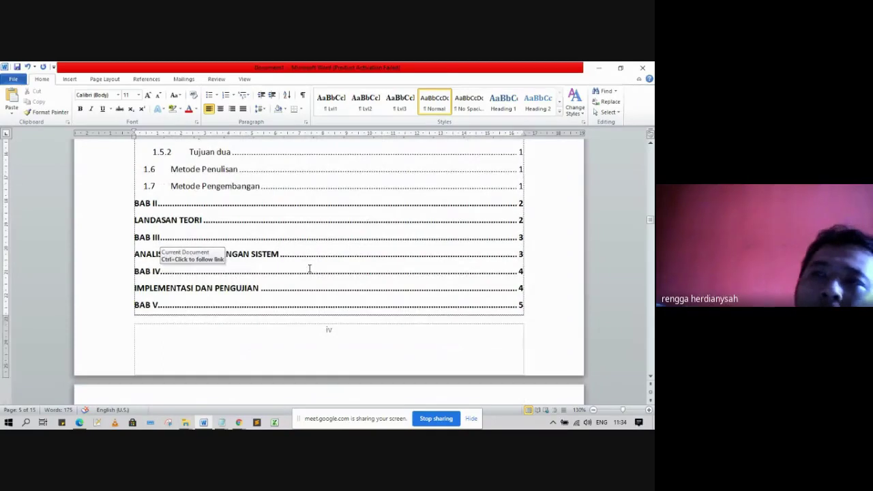
{"action": "scroll", "coordinate": [266, 284], "scroll_direction": "up", "scroll_amount": 6}
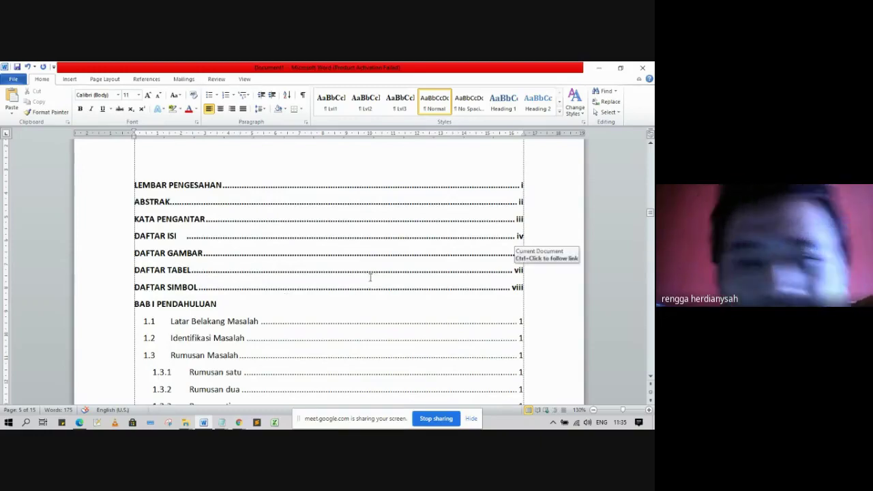
- Add an empty paragraph in Normal style below the 1.3.1 Rumusan satu heading in chapter BAB I
{"action": "scroll", "coordinate": [363, 275], "scroll_direction": "down", "scroll_amount": 8}
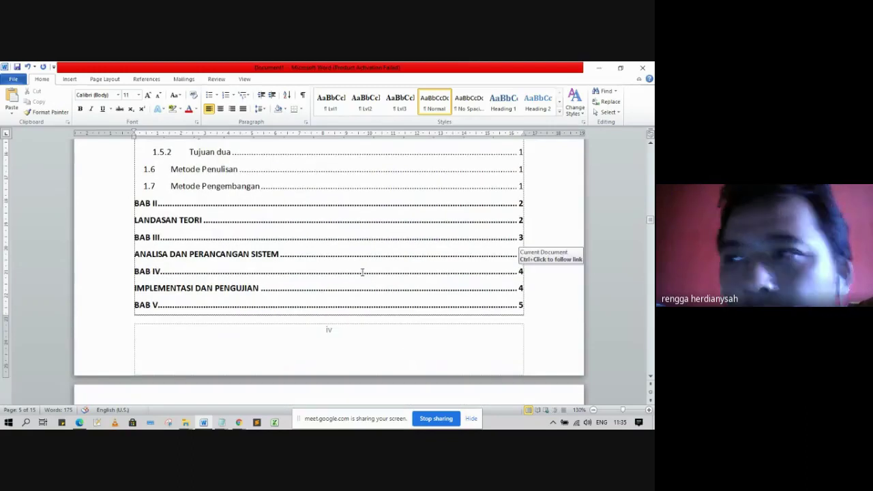
{"action": "scroll", "coordinate": [362, 275], "scroll_direction": "down", "scroll_amount": 6}
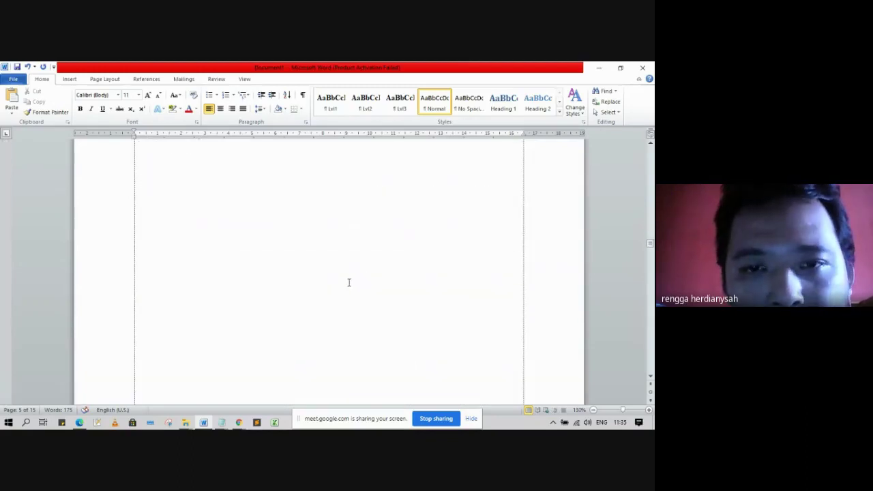
{"action": "scroll", "coordinate": [341, 283], "scroll_direction": "down", "scroll_amount": 6}
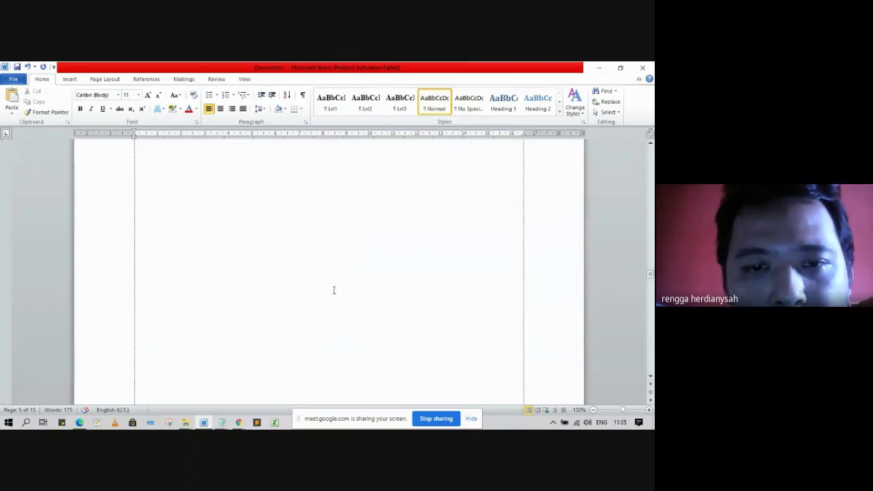
{"action": "scroll", "coordinate": [324, 295], "scroll_direction": "down", "scroll_amount": 8}
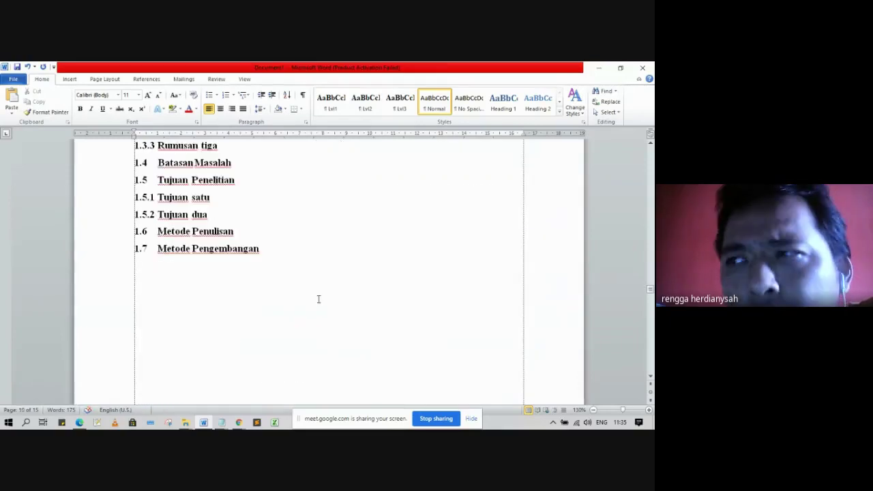
{"action": "scroll", "coordinate": [312, 305], "scroll_direction": "up", "scroll_amount": 3}
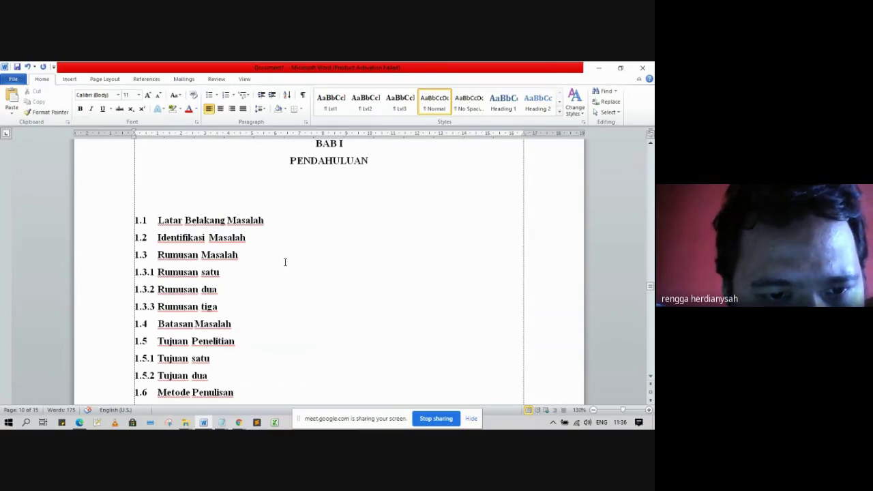
{"action": "left_click", "coordinate": [266, 286]}
{"action": "left_click", "coordinate": [273, 267]}
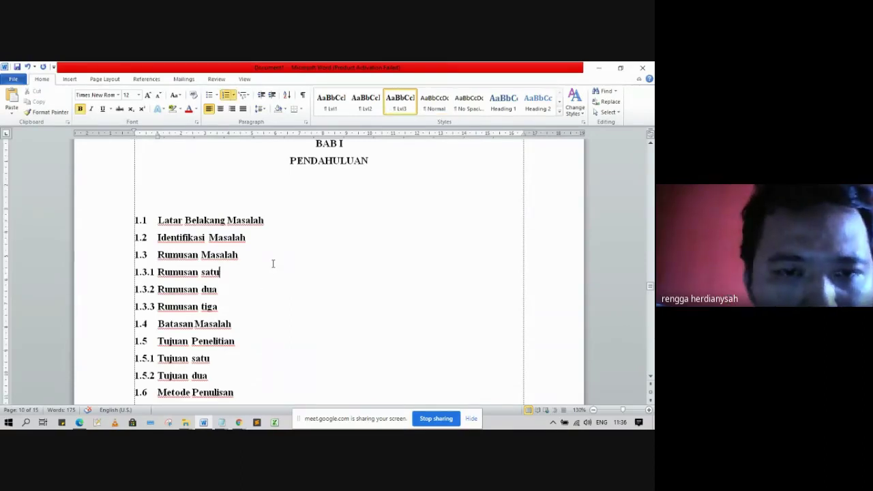
{"action": "key", "text": "Return"}
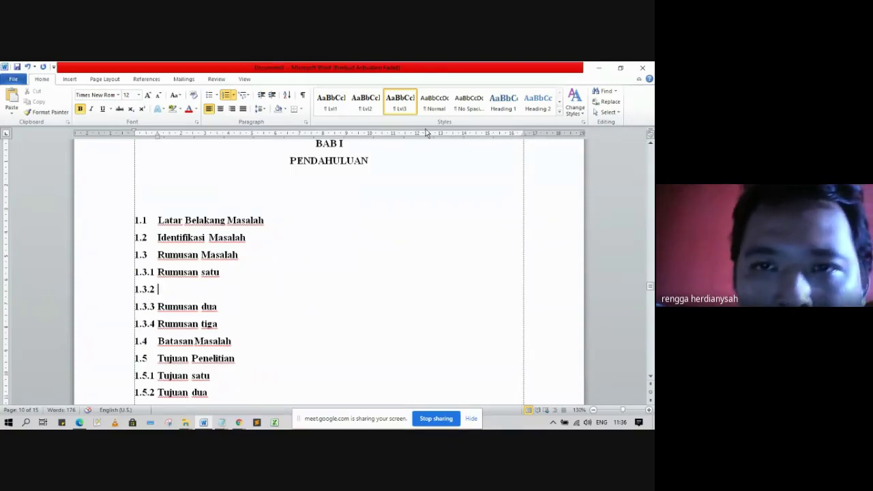
{"action": "key", "text": "BackSpace"}
{"action": "left_click", "coordinate": [435, 109]}
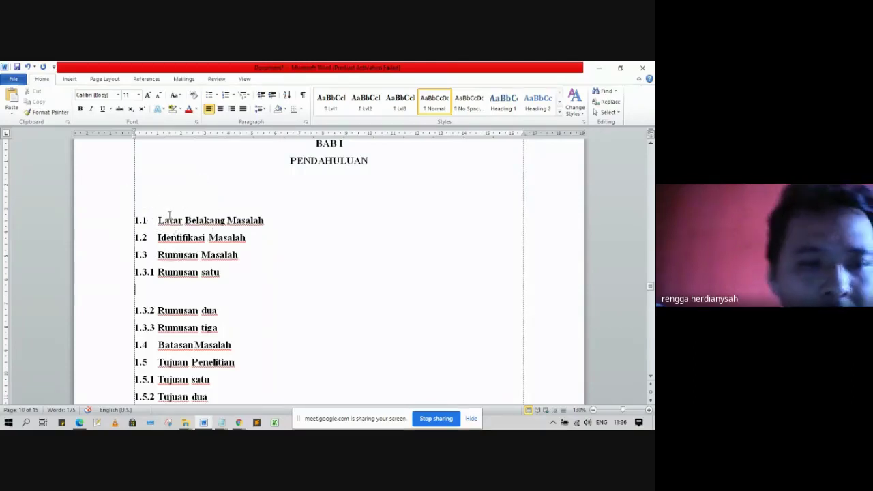
- Set the font of the whole document to Times New Roman, size 12
{"action": "key", "text": "ctrl+a"}
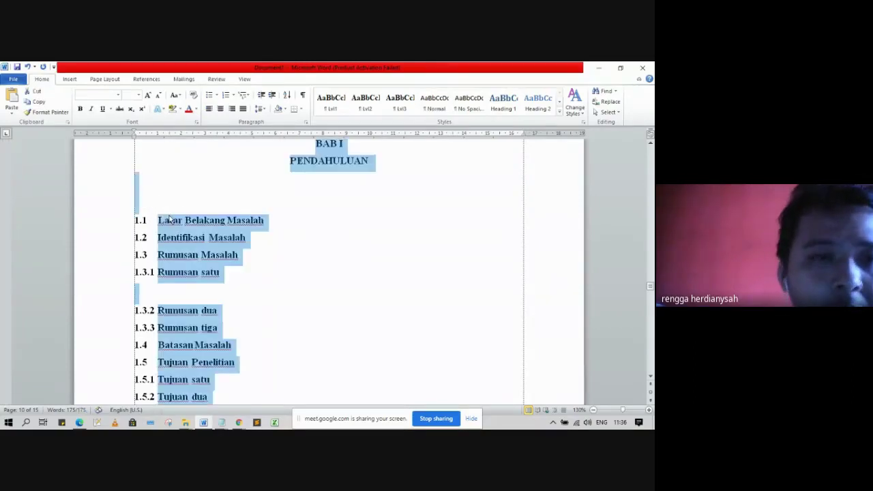
{"action": "left_click", "coordinate": [120, 97]}
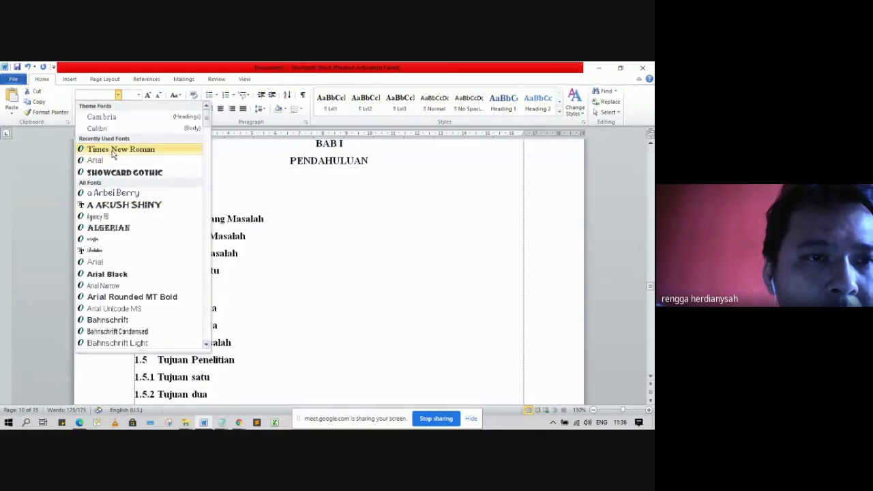
{"action": "left_click", "coordinate": [136, 146]}
{"action": "left_click", "coordinate": [138, 95]}
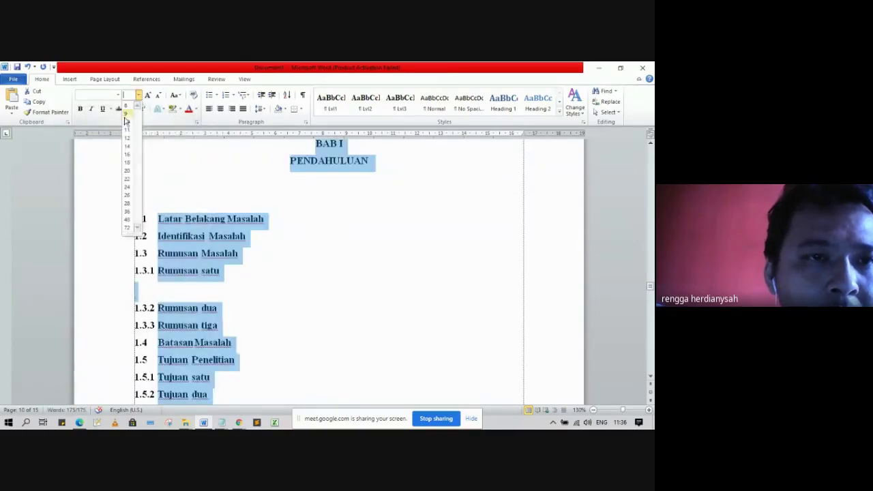
{"action": "left_click", "coordinate": [127, 139]}
{"action": "left_click", "coordinate": [119, 95]}
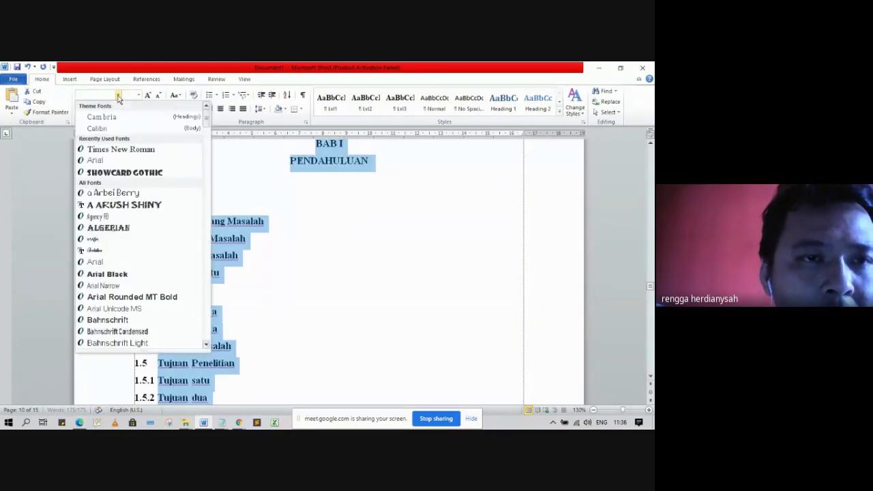
{"action": "left_click", "coordinate": [110, 150]}
{"action": "left_click", "coordinate": [340, 259]}
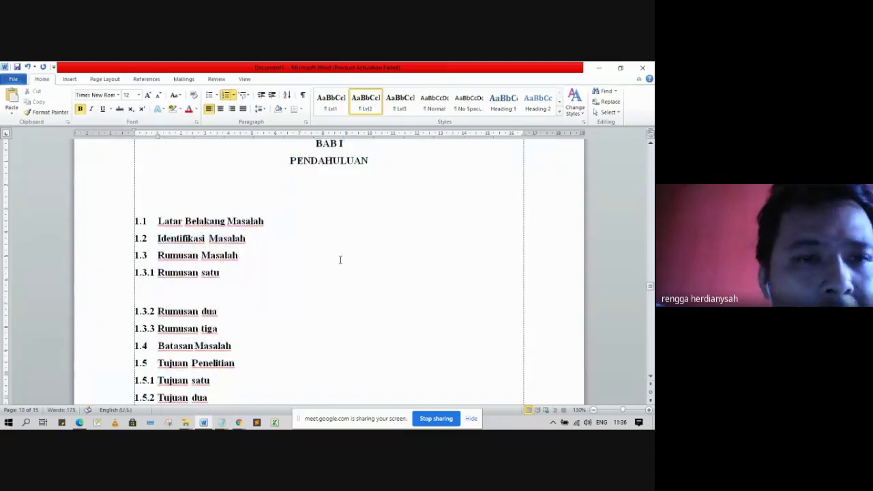
- Insert the picture 1609115387239.png into the empty paragraph below 1.3.1 Rumusan satu
{"action": "left_click", "coordinate": [185, 293]}
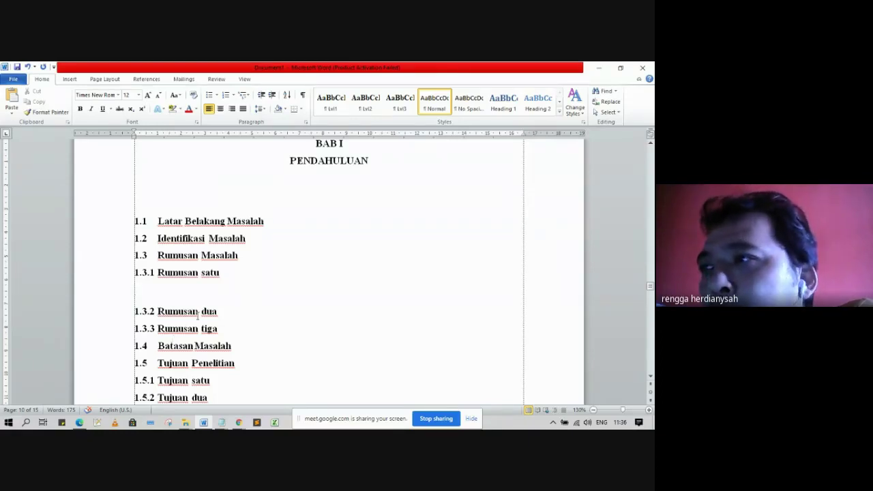
{"action": "scroll", "coordinate": [197, 317], "scroll_direction": "down", "scroll_amount": 2}
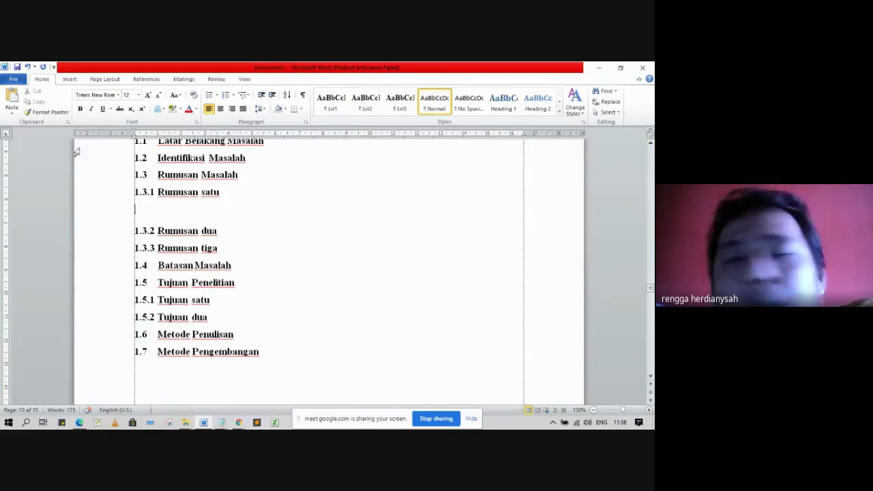
{"action": "left_click", "coordinate": [69, 80]}
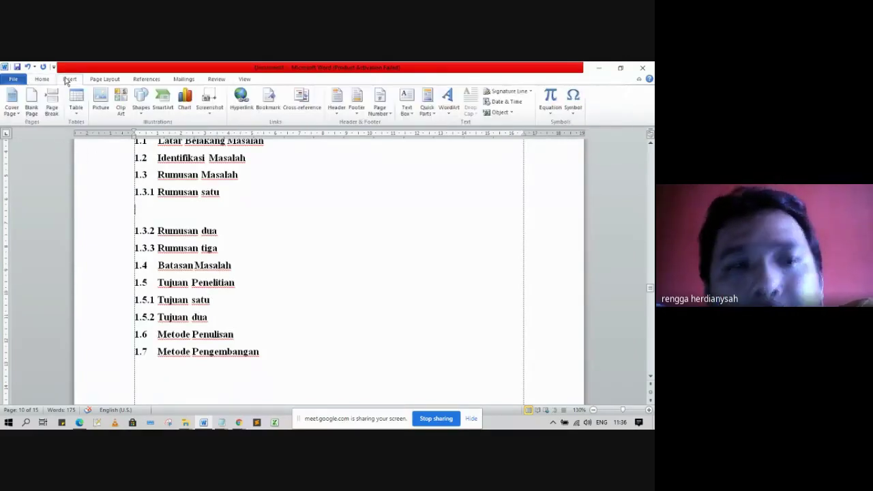
{"action": "left_click", "coordinate": [101, 105]}
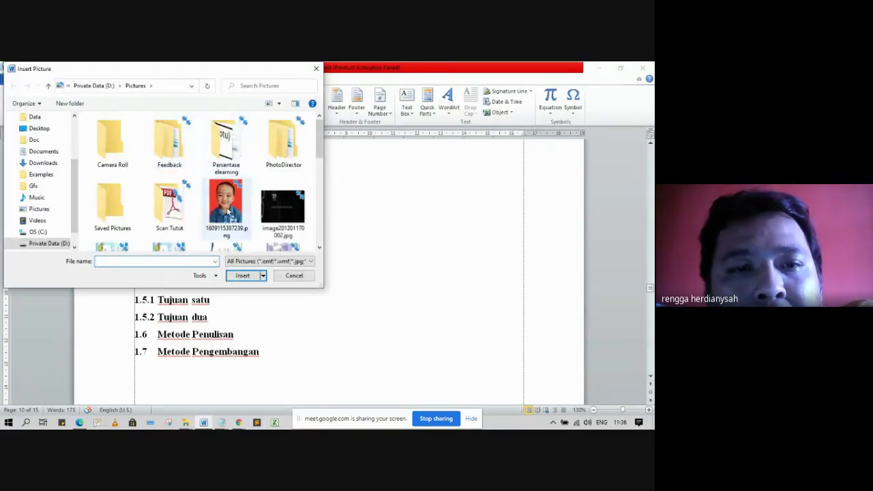
{"action": "left_click", "coordinate": [227, 208]}
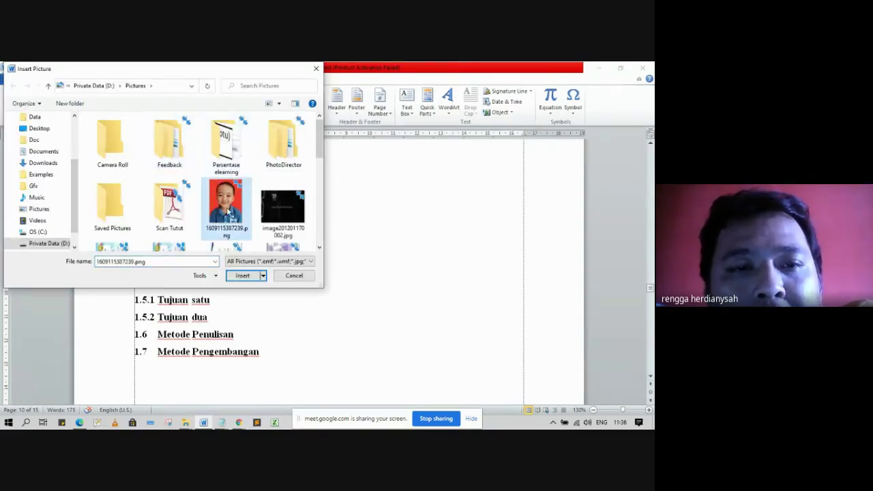
{"action": "left_click", "coordinate": [242, 276]}
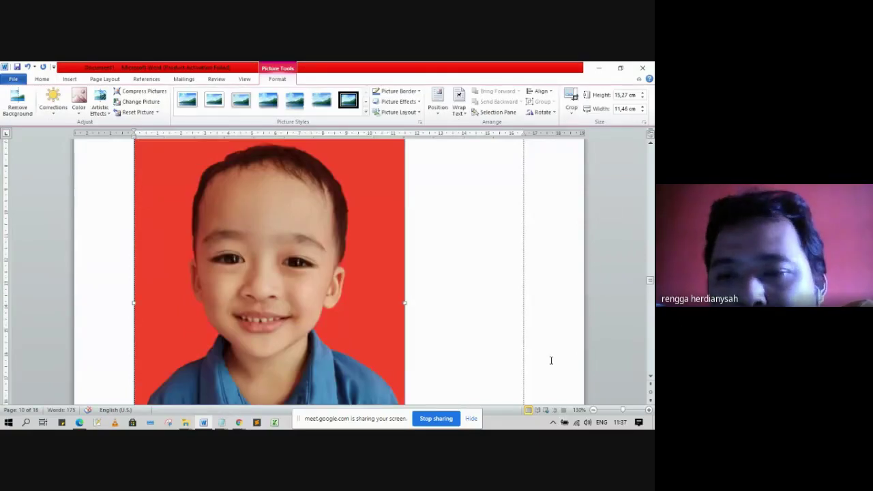
- Resize the inserted picture proportionally to about 14.95 cm high and 11.22 cm wide
{"action": "scroll", "coordinate": [501, 316], "scroll_direction": "up", "scroll_amount": 1}
{"action": "scroll", "coordinate": [498, 314], "scroll_direction": "up", "scroll_amount": 1}
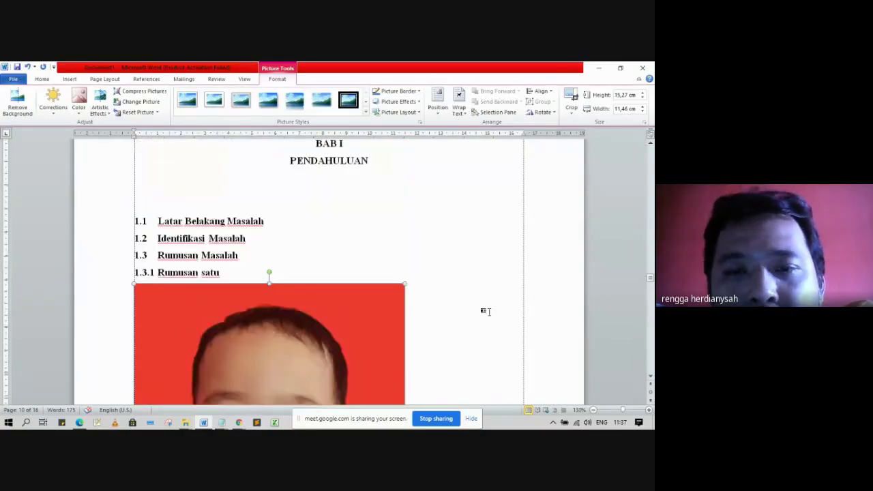
{"action": "left_click_drag", "start_coordinate": [406, 285], "coordinate": [318, 333]}
{"action": "left_click_drag", "start_coordinate": [341, 284], "coordinate": [517, 245]}
{"action": "scroll", "coordinate": [464, 275], "scroll_direction": "down", "scroll_amount": 6}
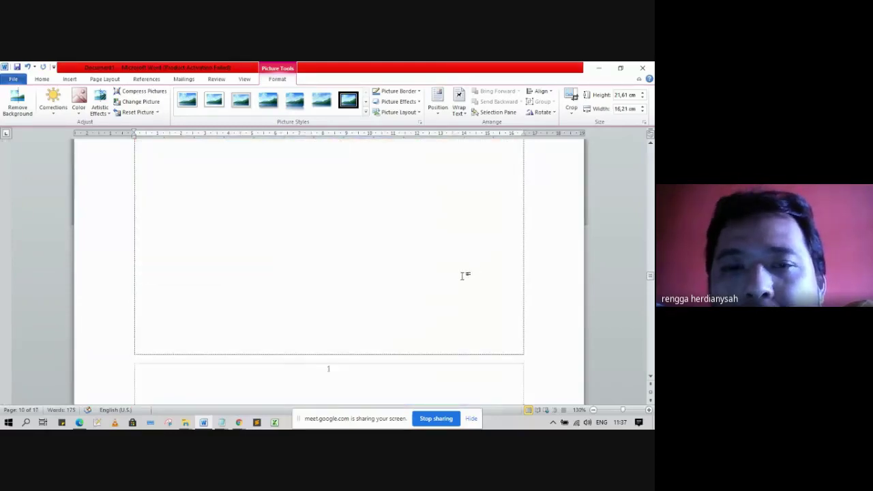
{"action": "scroll", "coordinate": [458, 285], "scroll_direction": "down", "scroll_amount": 3}
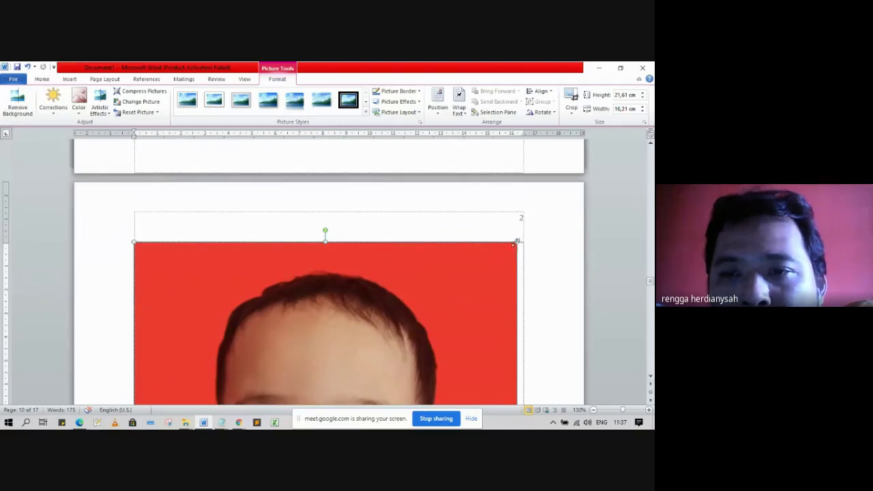
{"action": "left_click_drag", "start_coordinate": [517, 242], "coordinate": [432, 318]}
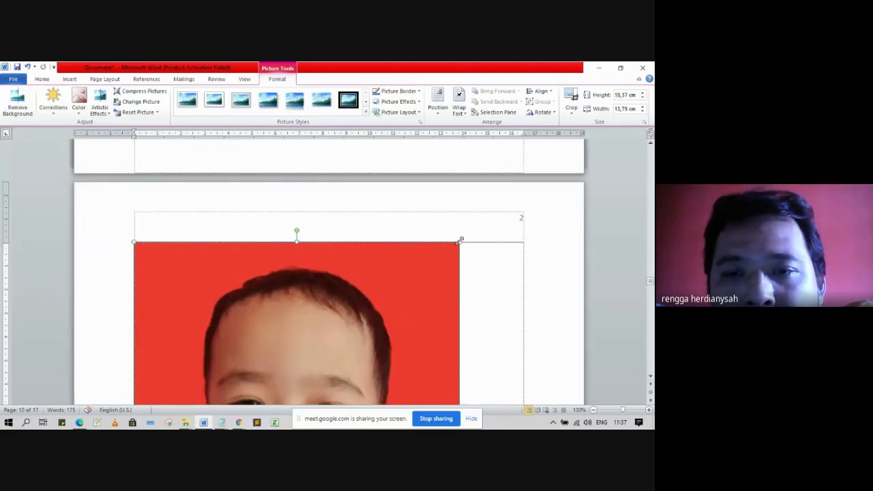
{"action": "left_click_drag", "start_coordinate": [460, 242], "coordinate": [399, 318]}
{"action": "scroll", "coordinate": [388, 321], "scroll_direction": "up", "scroll_amount": 3}
{"action": "scroll", "coordinate": [388, 320], "scroll_direction": "down", "scroll_amount": 5}
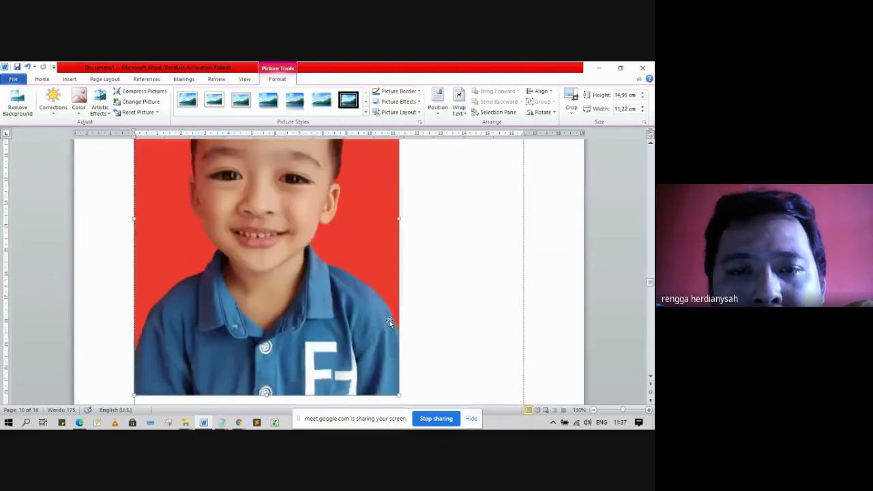
- Shrink the picture proportionally to about 8.49 cm high and 6.37 cm wide, and centre it on the page
{"action": "left_click_drag", "start_coordinate": [399, 233], "coordinate": [357, 177]}
{"action": "scroll", "coordinate": [300, 236], "scroll_direction": "up", "scroll_amount": 5}
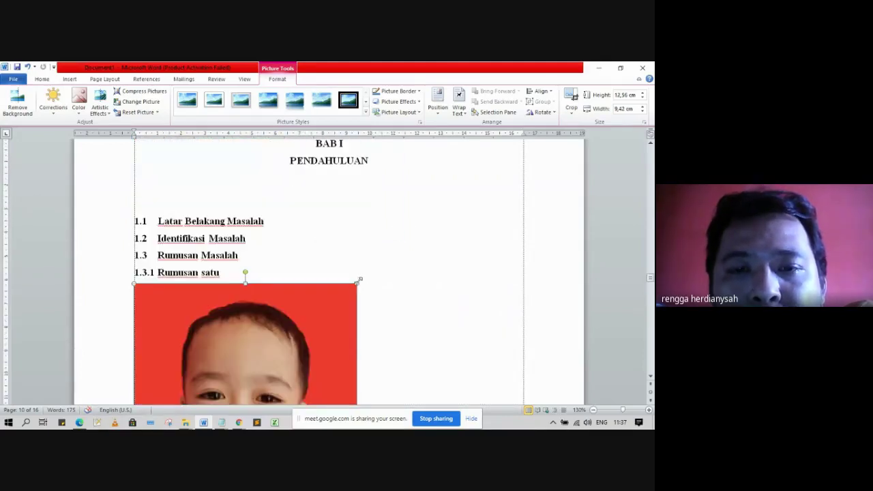
{"action": "left_click_drag", "start_coordinate": [356, 284], "coordinate": [285, 377]}
{"action": "scroll", "coordinate": [248, 335], "scroll_direction": "down", "scroll_amount": 3}
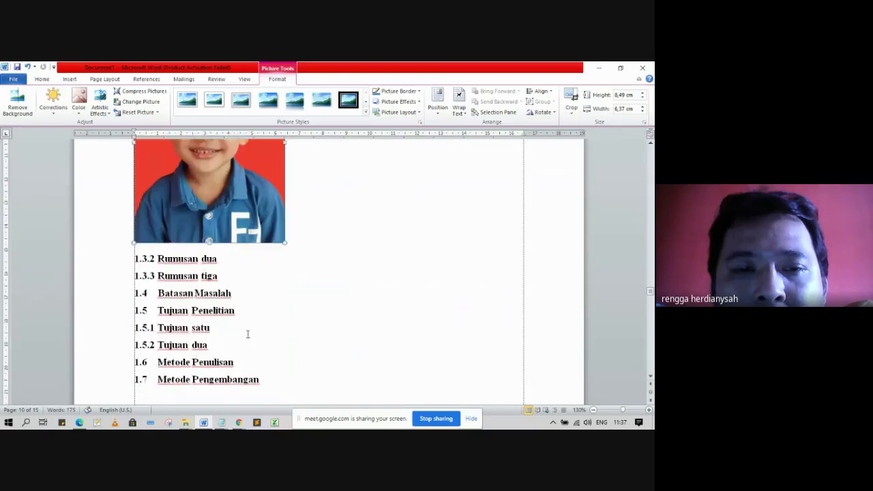
{"action": "scroll", "coordinate": [248, 335], "scroll_direction": "up", "scroll_amount": 2}
{"action": "scroll", "coordinate": [248, 334], "scroll_direction": "down", "scroll_amount": 1}
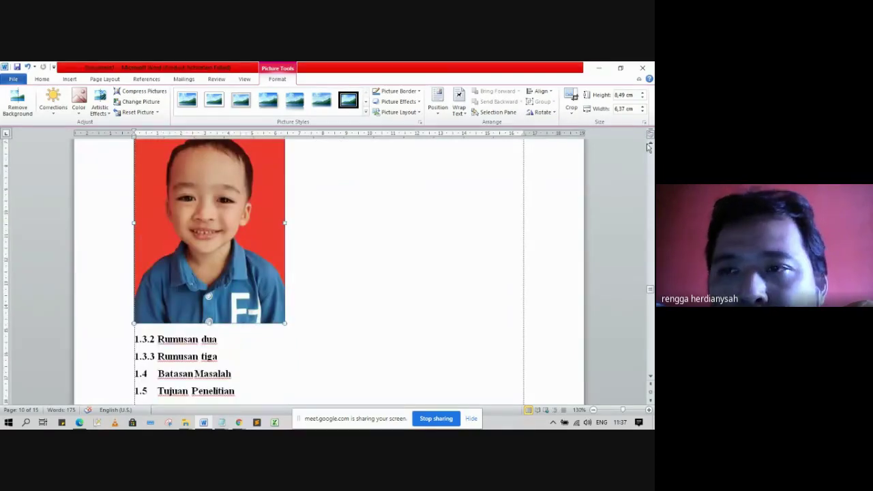
{"action": "scroll", "coordinate": [652, 142], "scroll_direction": "up", "scroll_amount": 2}
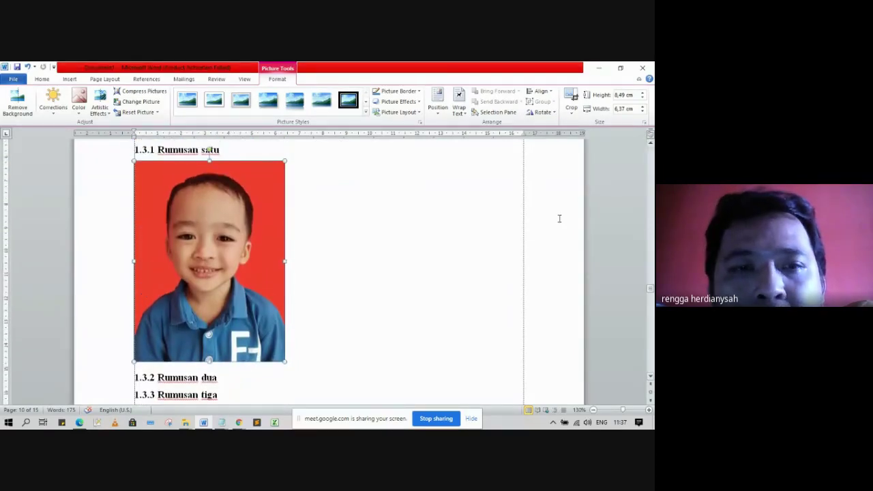
{"action": "left_click", "coordinate": [43, 81]}
{"action": "left_click", "coordinate": [220, 109]}
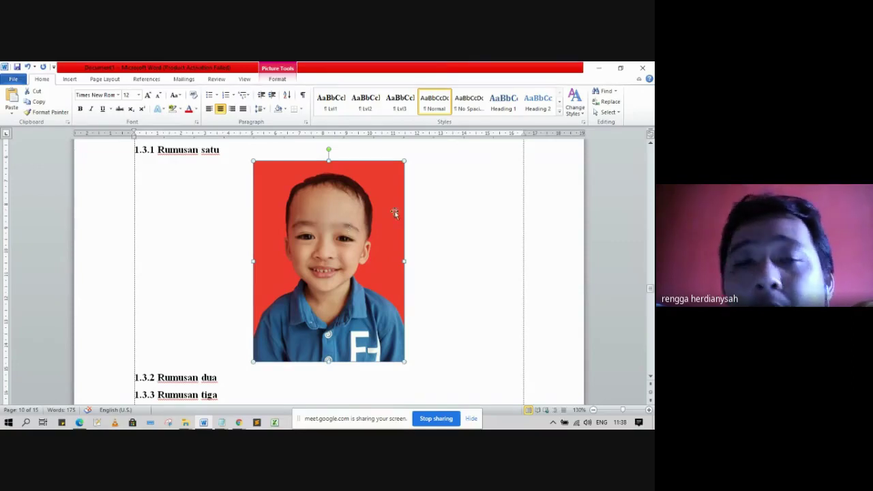
- Start a caption for the picture and delete the existing custom caption labels "Gambar 1." and "Tabel 1."
{"action": "right_click", "coordinate": [329, 221]}
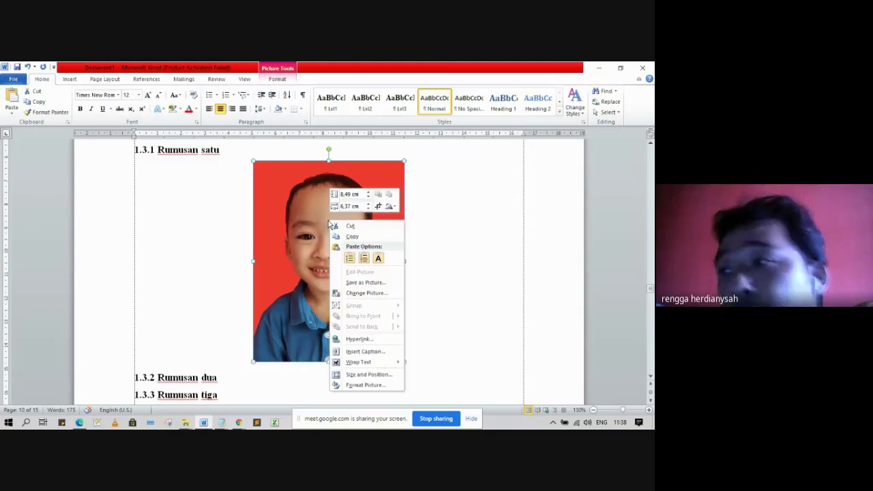
{"action": "left_click", "coordinate": [383, 352]}
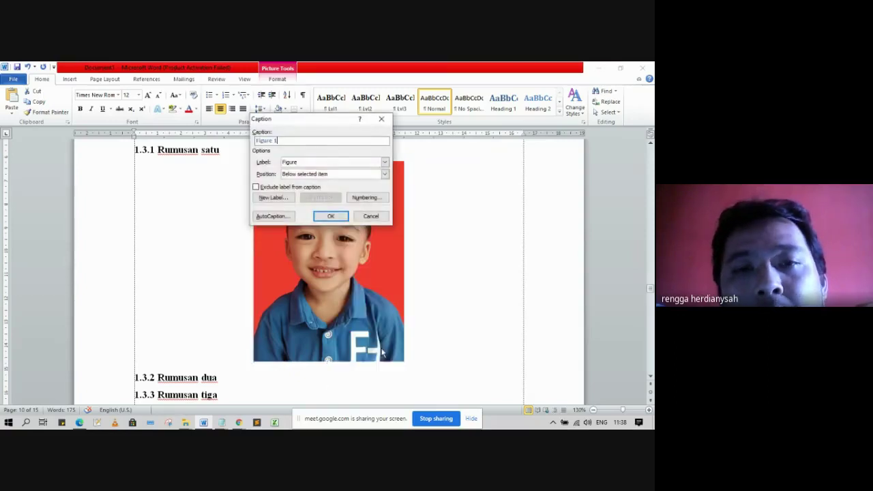
{"action": "left_click", "coordinate": [384, 162]}
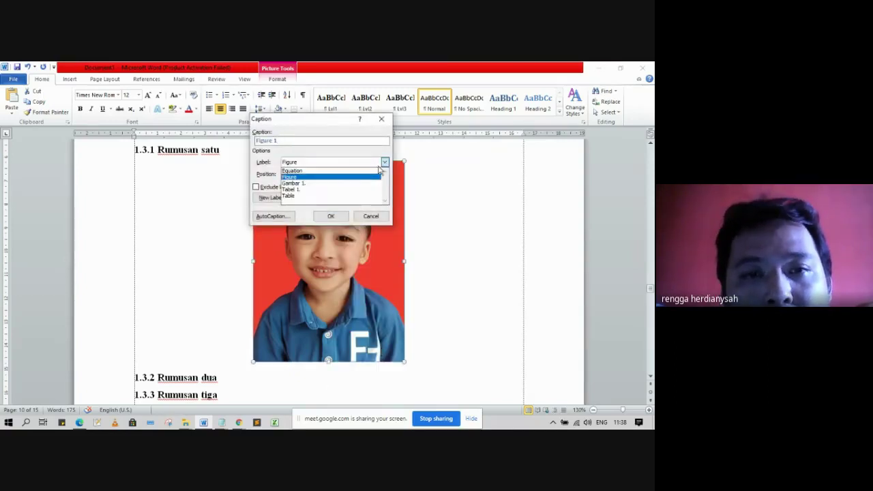
{"action": "left_click", "coordinate": [354, 183]}
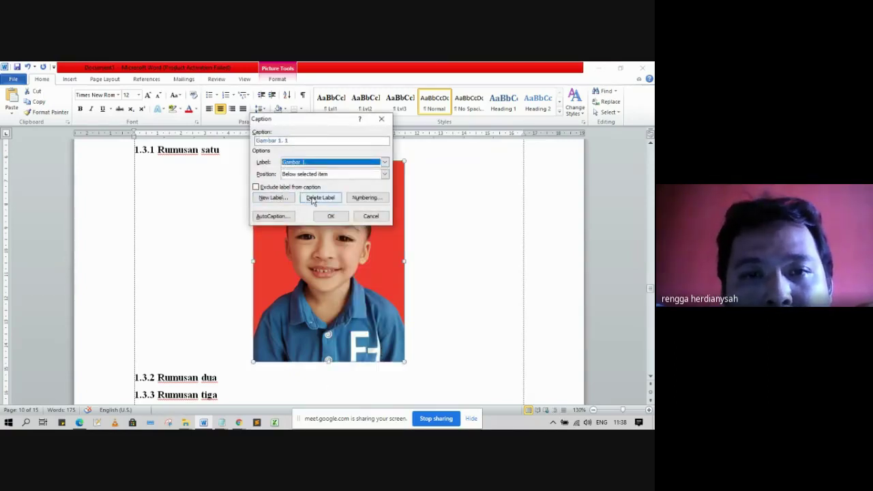
{"action": "left_click", "coordinate": [313, 198]}
{"action": "left_click", "coordinate": [385, 163]}
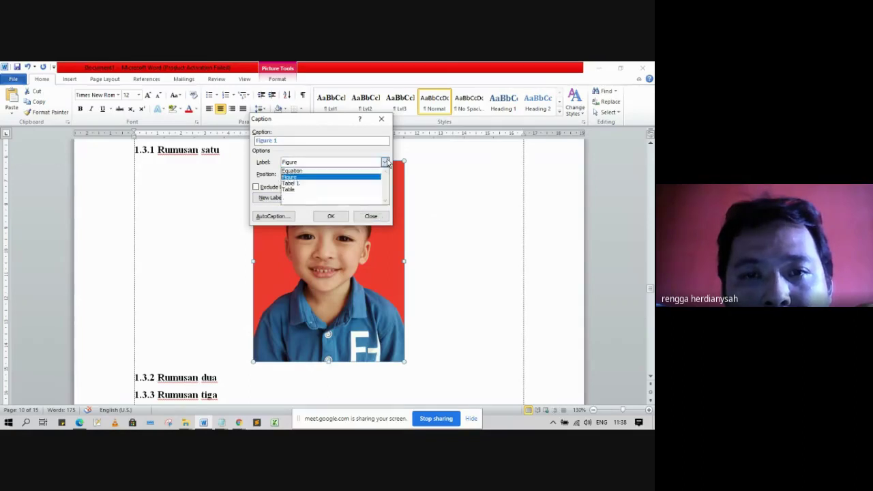
{"action": "left_click", "coordinate": [335, 186]}
{"action": "left_click", "coordinate": [317, 198]}
{"action": "left_click", "coordinate": [385, 163]}
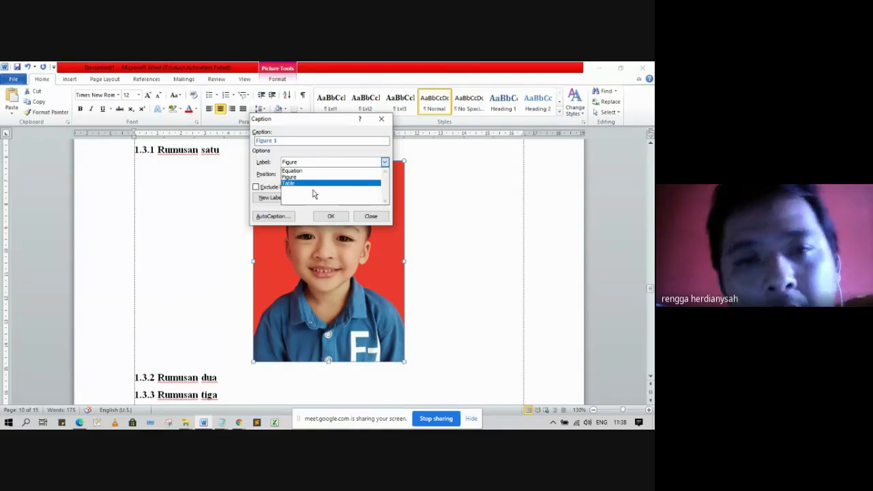
{"action": "left_click", "coordinate": [344, 163]}
{"action": "left_click", "coordinate": [347, 165]}
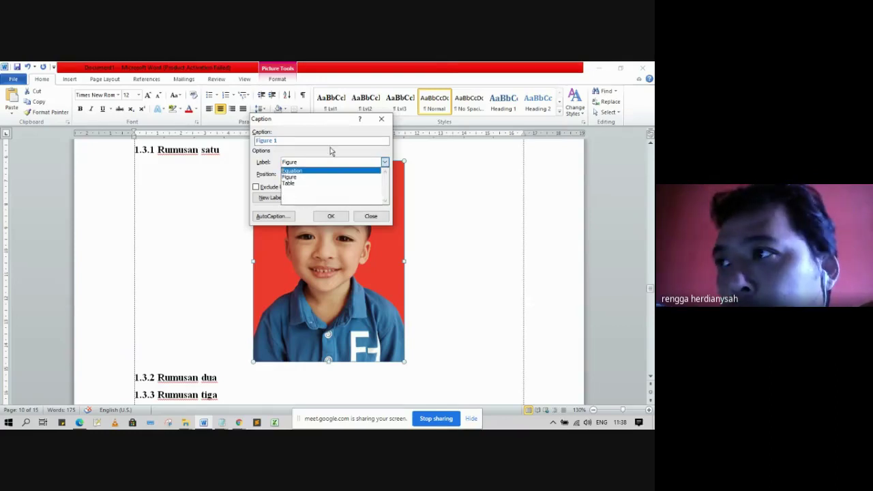
{"action": "left_click", "coordinate": [330, 147]}
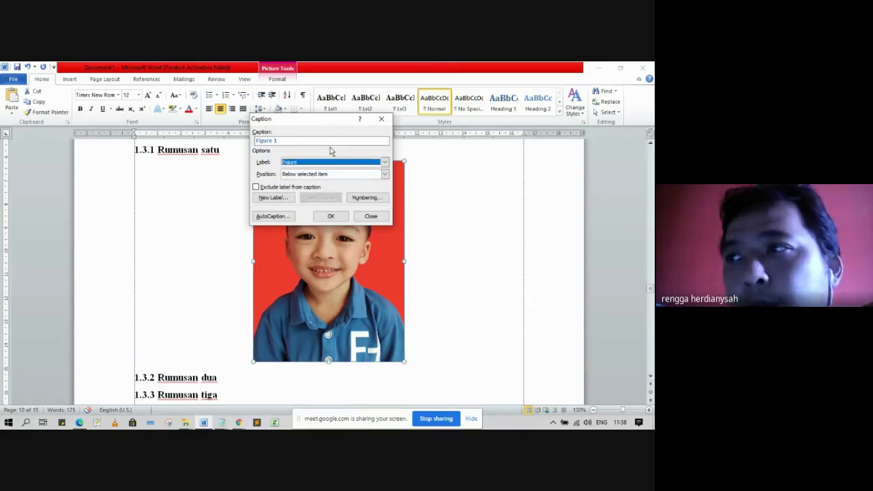
- Create a new caption label named "Gambar 1." for the picture
{"action": "left_click", "coordinate": [259, 199]}
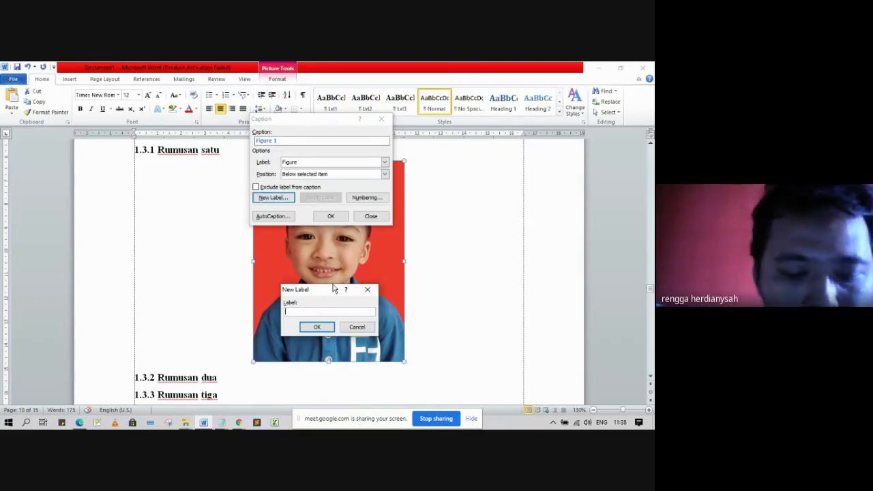
{"action": "type", "text": "G"}
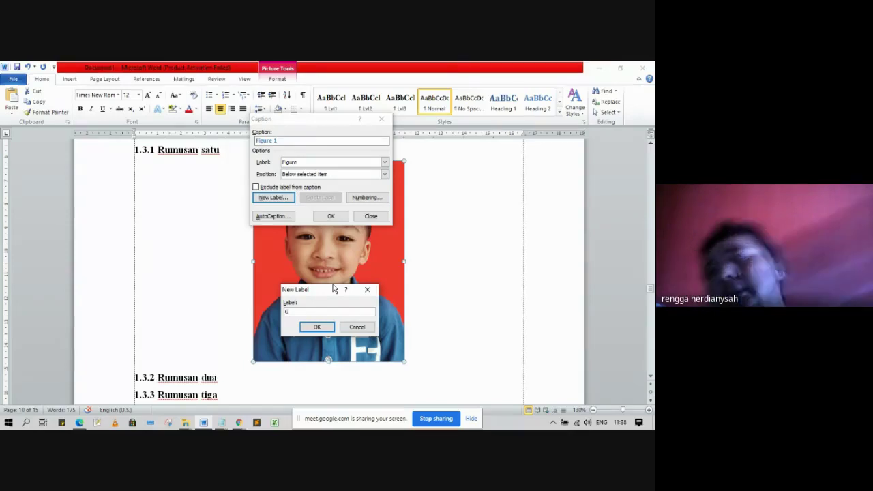
{"action": "type", "text": "ambar"}
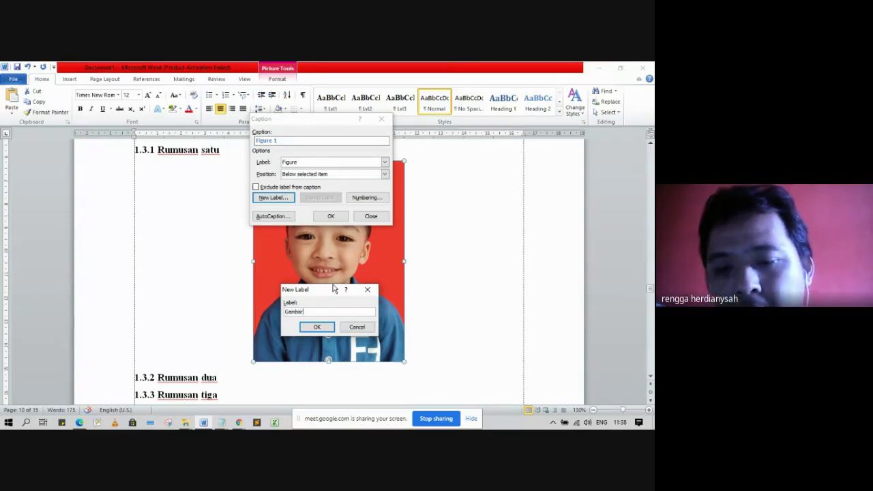
{"action": "type", "text": " 1."}
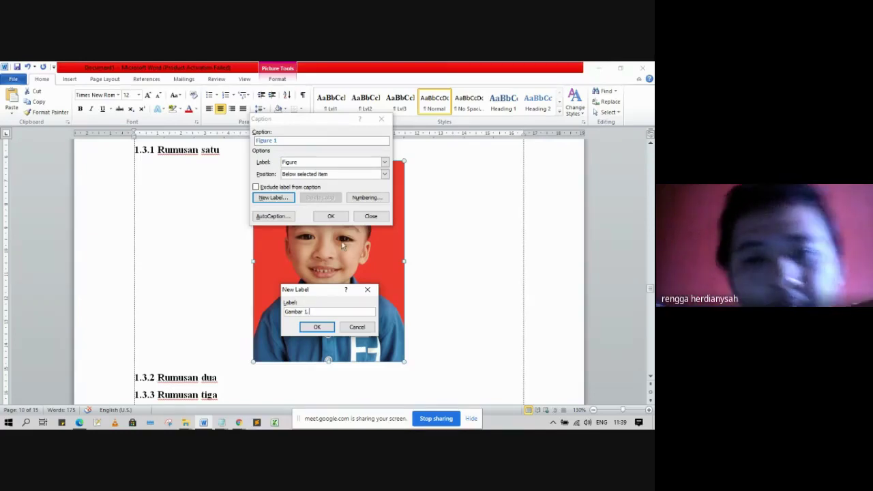
{"action": "left_click", "coordinate": [318, 327]}
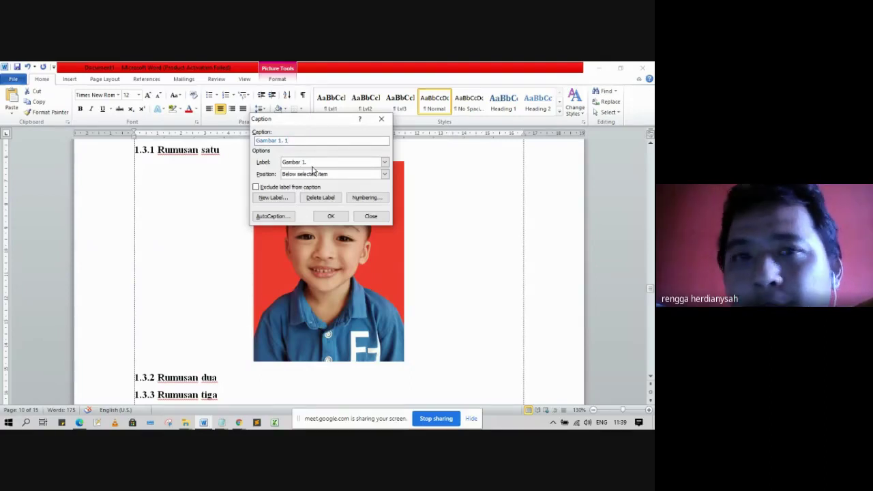
- Insert the caption "Gambar 1. 1 Foto Jagoan Neon" positioned below the selected picture
{"action": "left_click", "coordinate": [287, 141]}
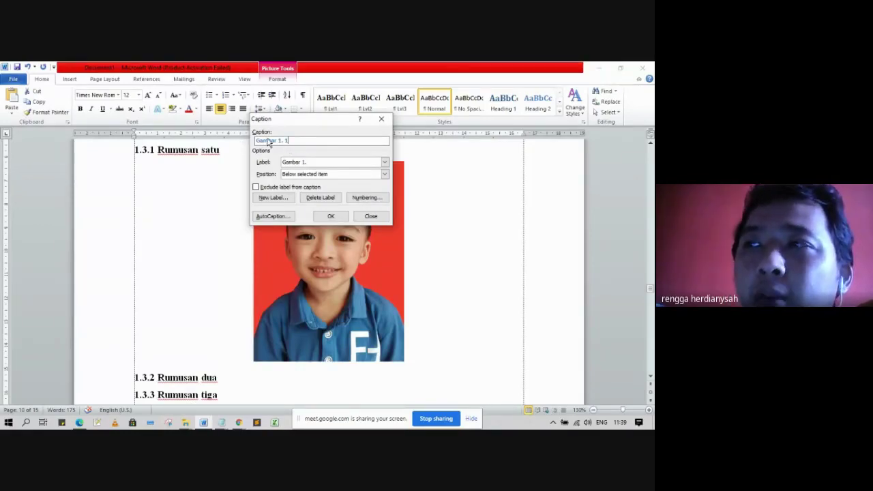
{"action": "left_click", "coordinate": [300, 175]}
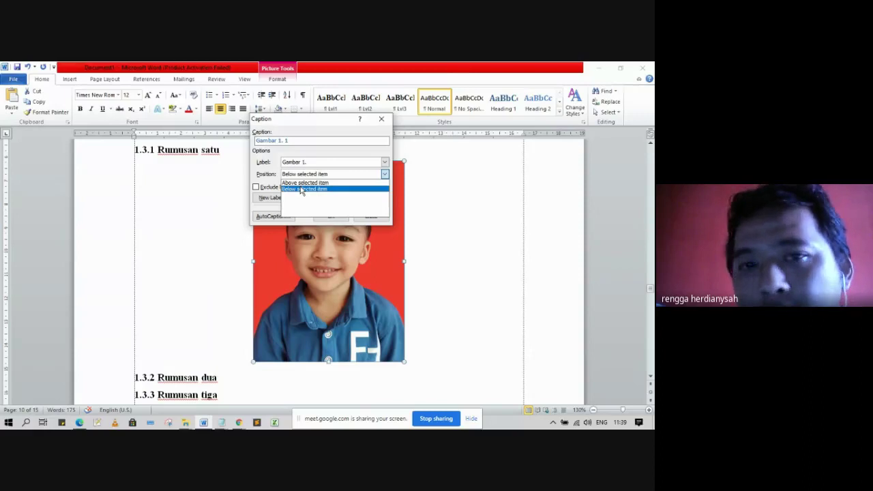
{"action": "left_click", "coordinate": [301, 189]}
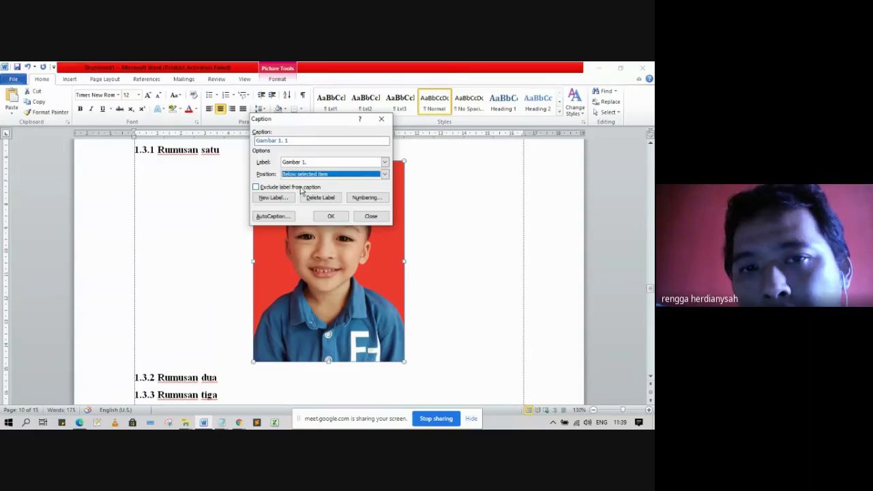
{"action": "left_click", "coordinate": [322, 141]}
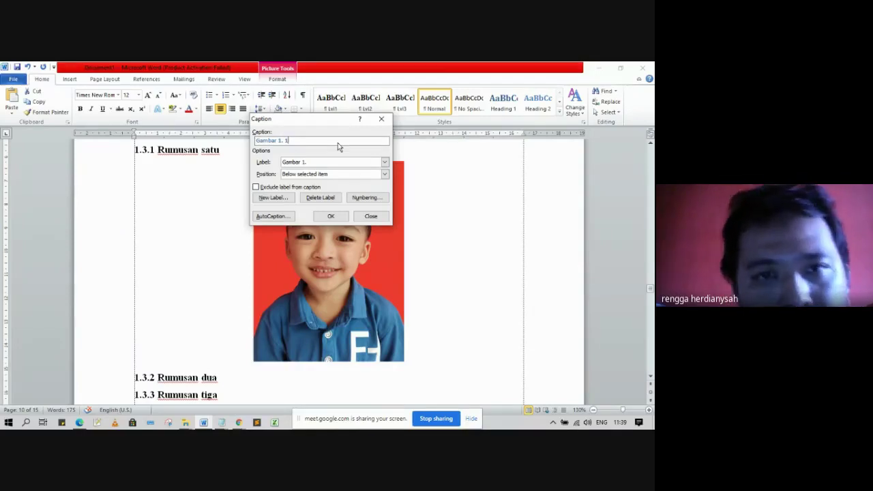
{"action": "type", "text": "."}
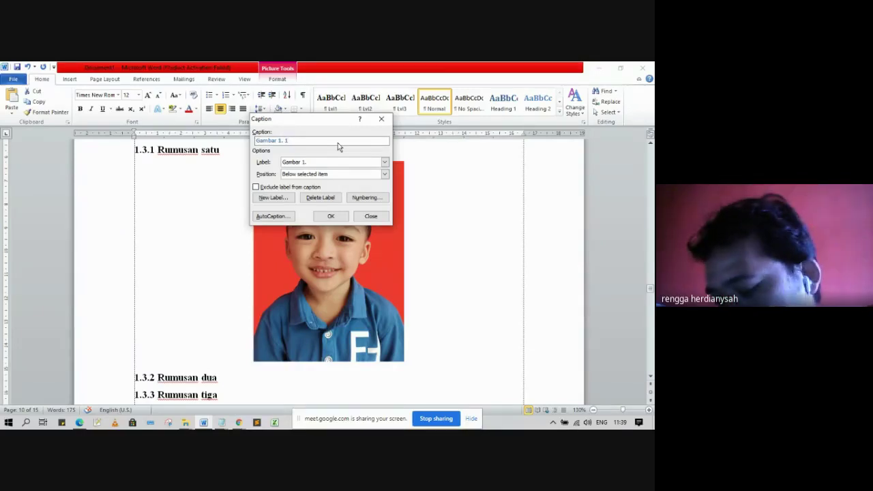
{"action": "type", "text": " 1 Foto"}
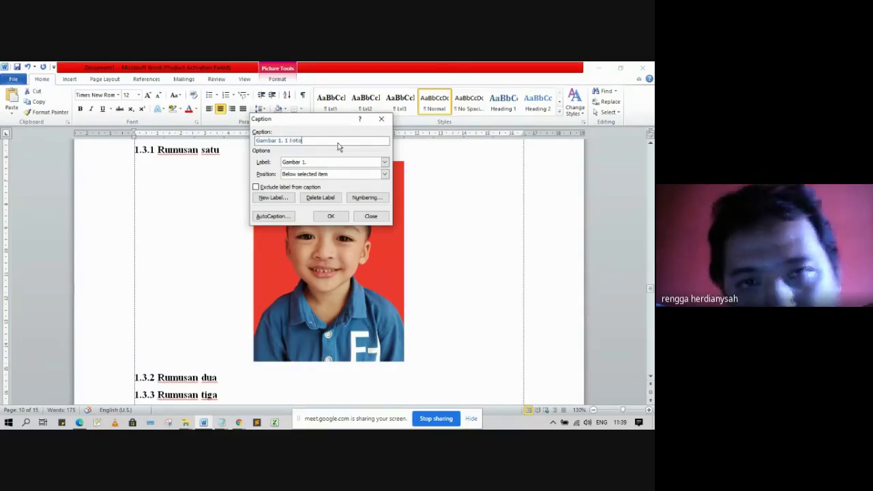
{"action": "type", "text": " Ri"}
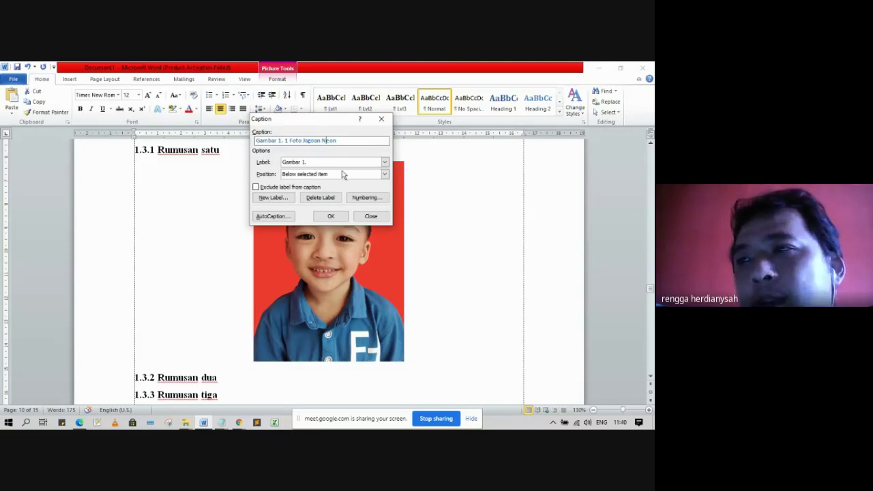
{"action": "left_click", "coordinate": [330, 217]}
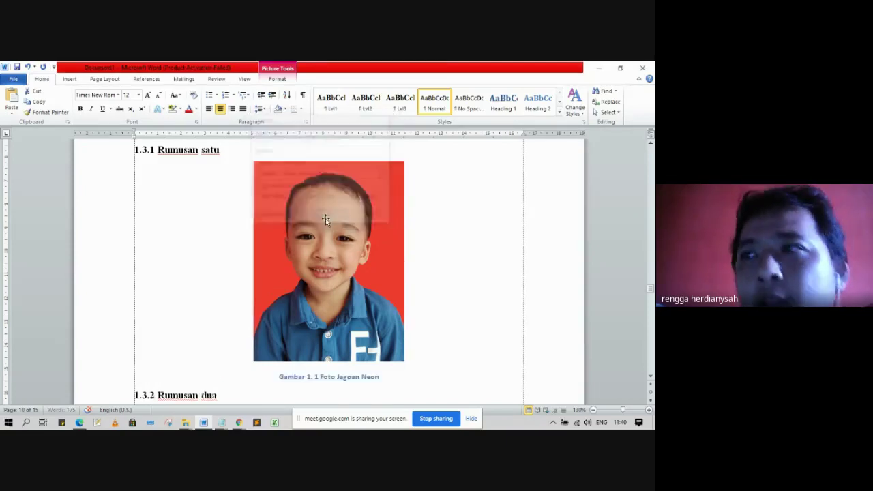
- Format the picture caption as Times New Roman, size 12, not bold, in black
{"action": "scroll", "coordinate": [325, 218], "scroll_direction": "down", "scroll_amount": 5}
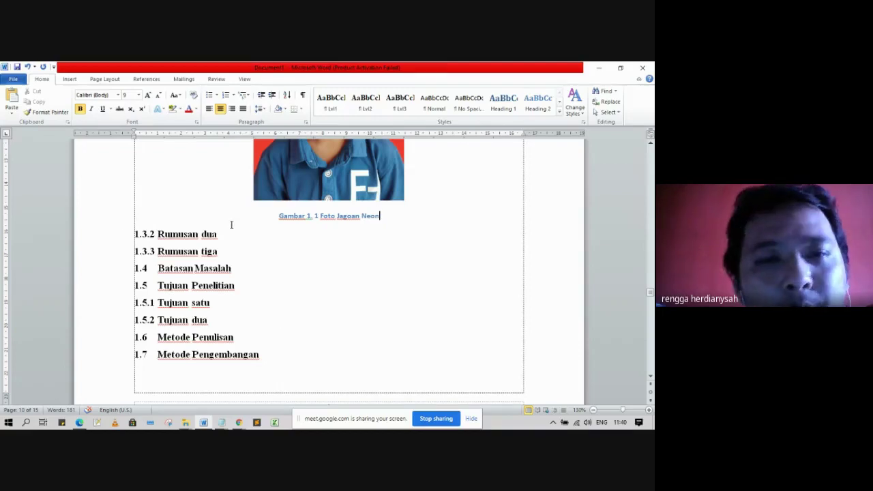
{"action": "left_click_drag", "start_coordinate": [277, 215], "coordinate": [386, 218]}
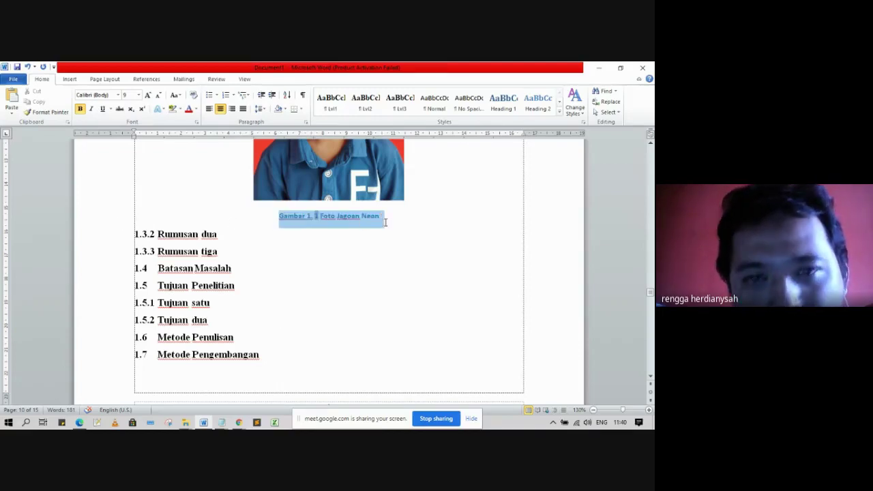
{"action": "left_click", "coordinate": [119, 95]}
{"action": "left_click", "coordinate": [119, 149]}
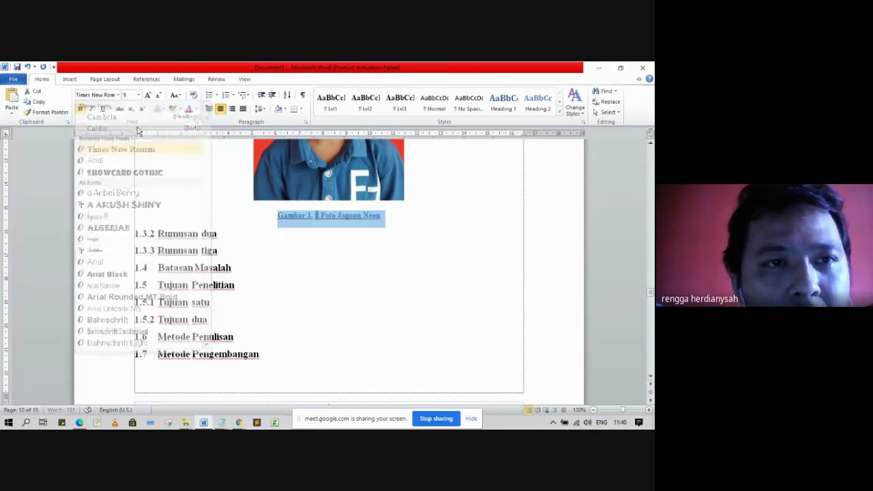
{"action": "left_click", "coordinate": [138, 95]}
{"action": "left_click", "coordinate": [127, 139]}
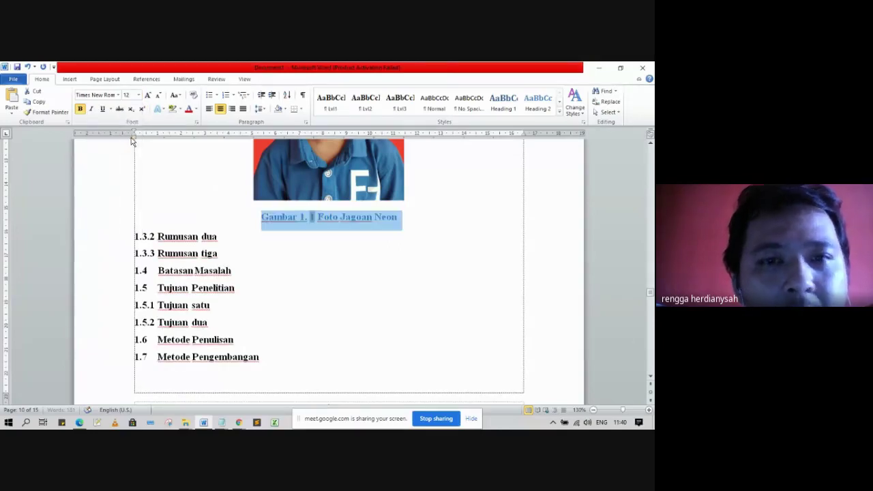
{"action": "left_click", "coordinate": [79, 110]}
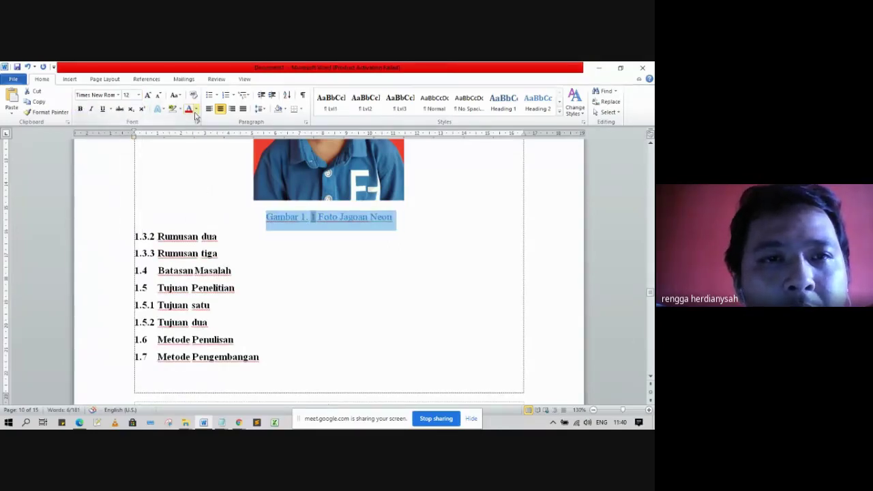
{"action": "left_click", "coordinate": [196, 109]}
{"action": "left_click", "coordinate": [203, 122]}
{"action": "left_click", "coordinate": [427, 215]}
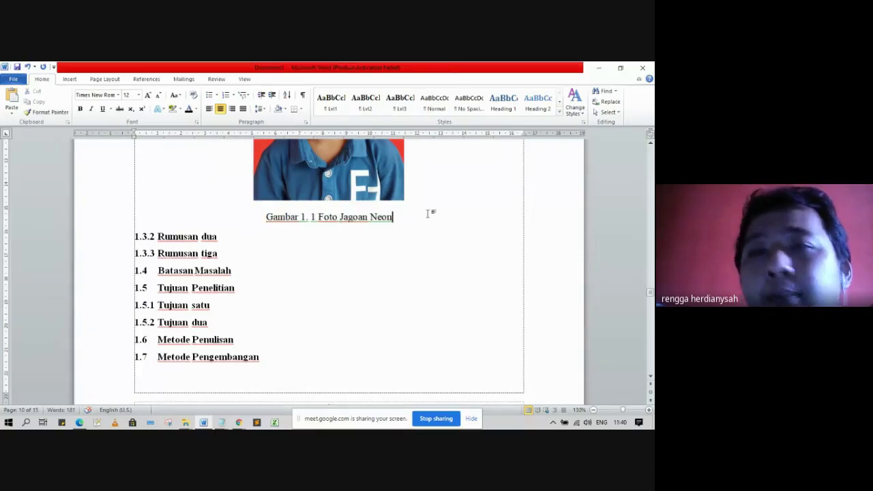
- Add an empty paragraph in Normal style below the 1.3.3 Rumusan tiga heading
{"action": "left_click", "coordinate": [404, 254]}
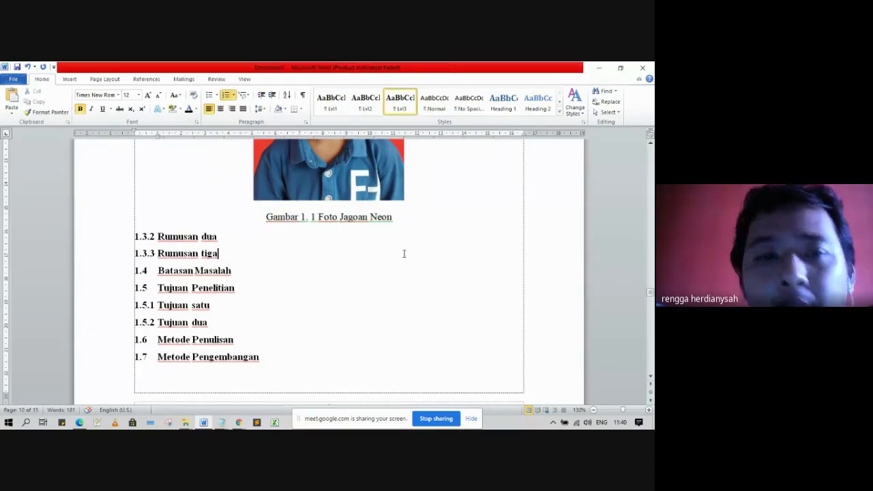
{"action": "key", "text": "Return"}
{"action": "key", "text": "BackSpace"}
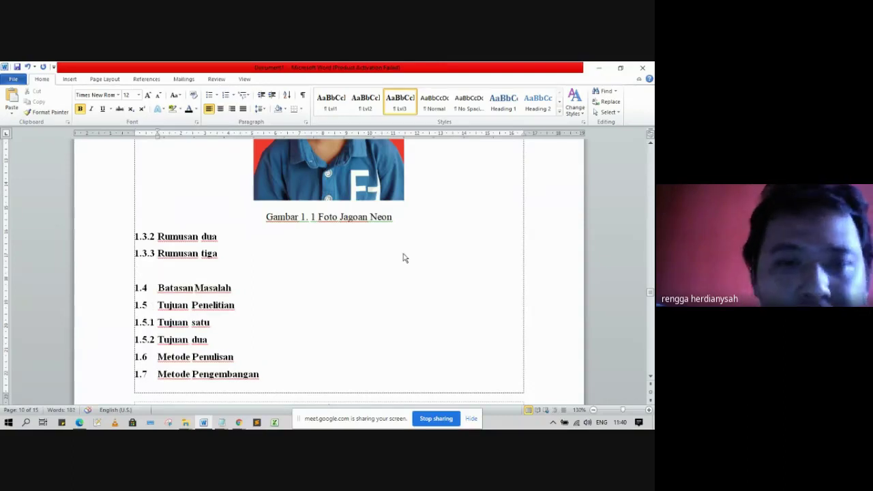
{"action": "left_click", "coordinate": [434, 102]}
{"action": "left_click", "coordinate": [69, 79]}
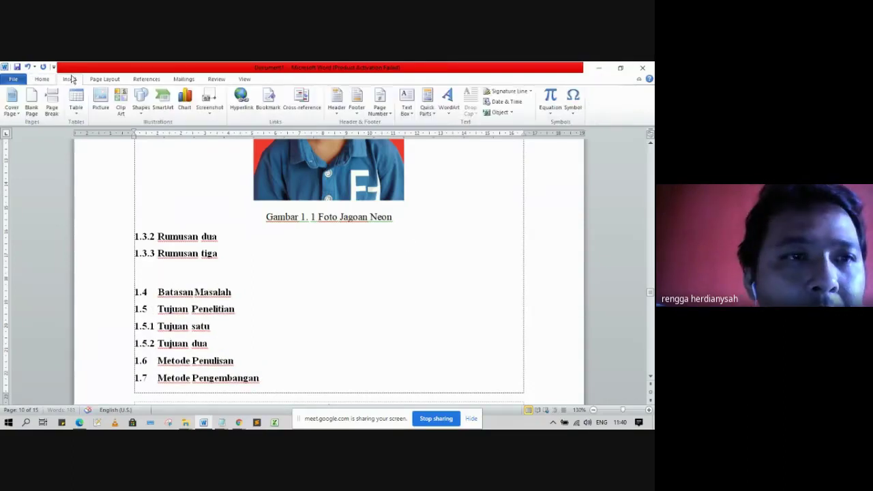
{"action": "left_click", "coordinate": [99, 111]}
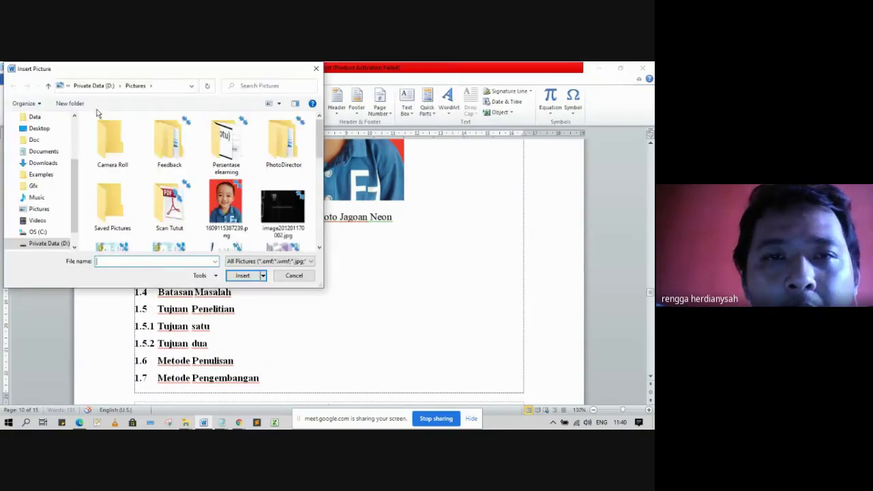
{"action": "left_click", "coordinate": [283, 206]}
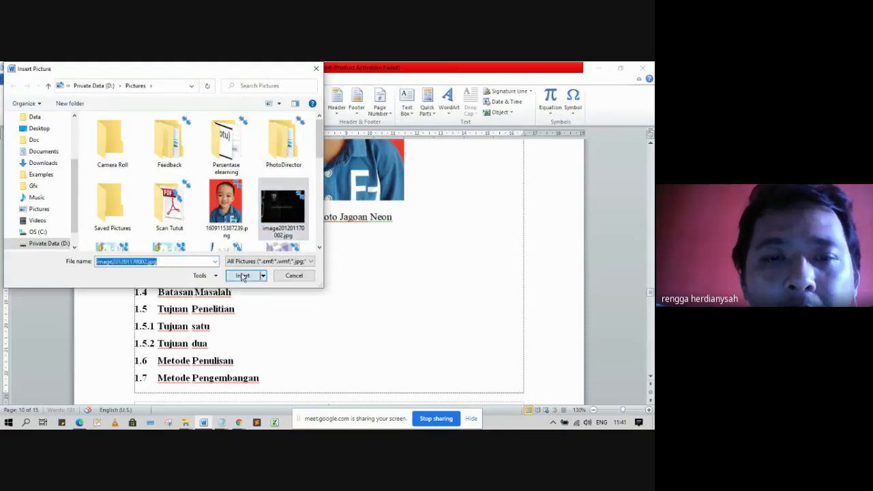
{"action": "left_click", "coordinate": [243, 276]}
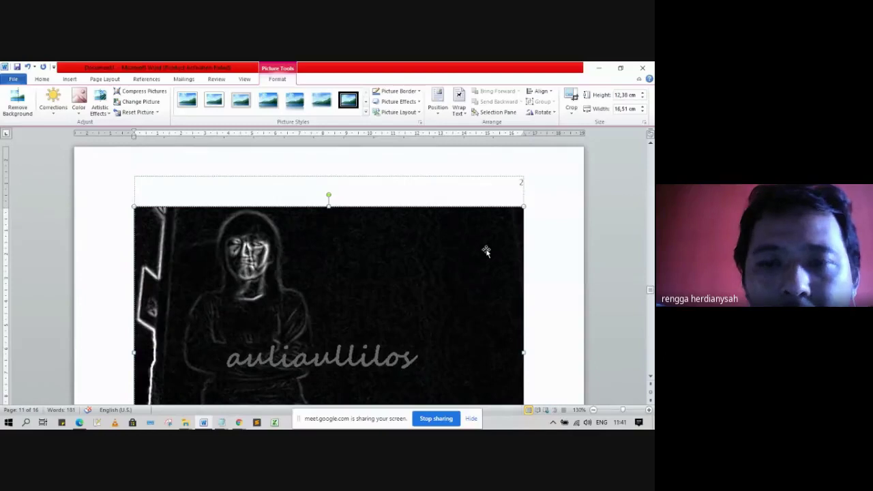
{"action": "key", "text": "ctrl+z"}
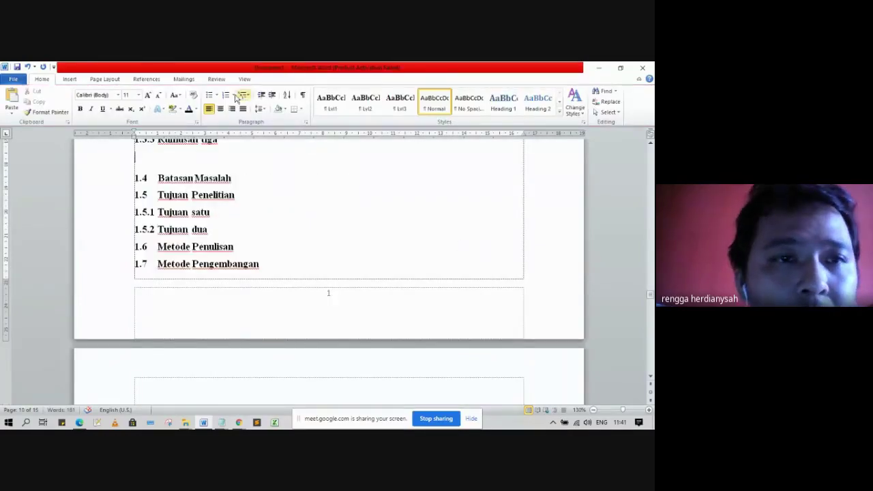
- Insert the picture "WhatsApp Image 2021-03-07 at 12.18.02.jpeg" from the Ar Berry Frozen Product folder below the 1.3.3 Rumusan tiga heading
{"action": "scroll", "coordinate": [188, 191], "scroll_direction": "up", "scroll_amount": 2}
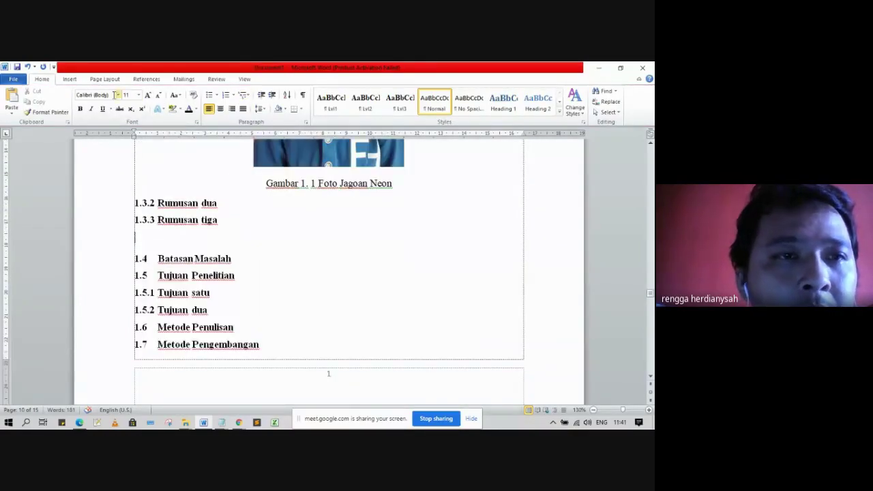
{"action": "left_click", "coordinate": [69, 80]}
{"action": "left_click", "coordinate": [107, 101]}
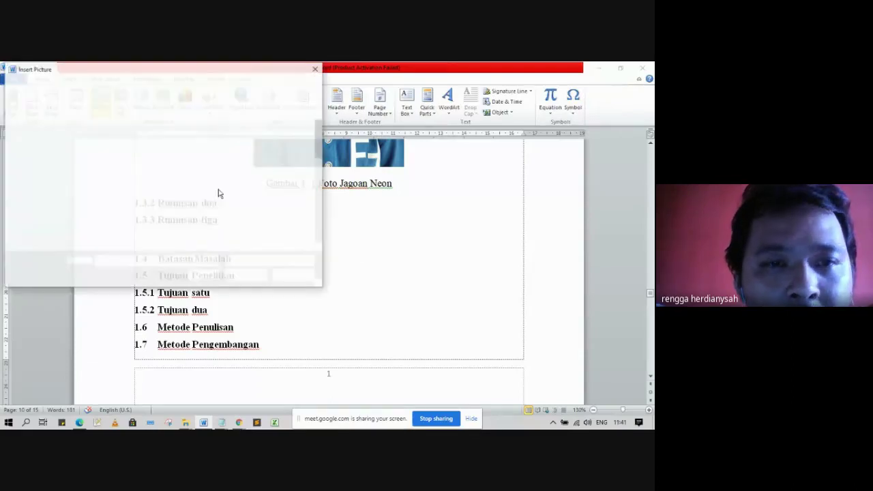
{"action": "left_click_drag", "start_coordinate": [322, 140], "coordinate": [304, 129]}
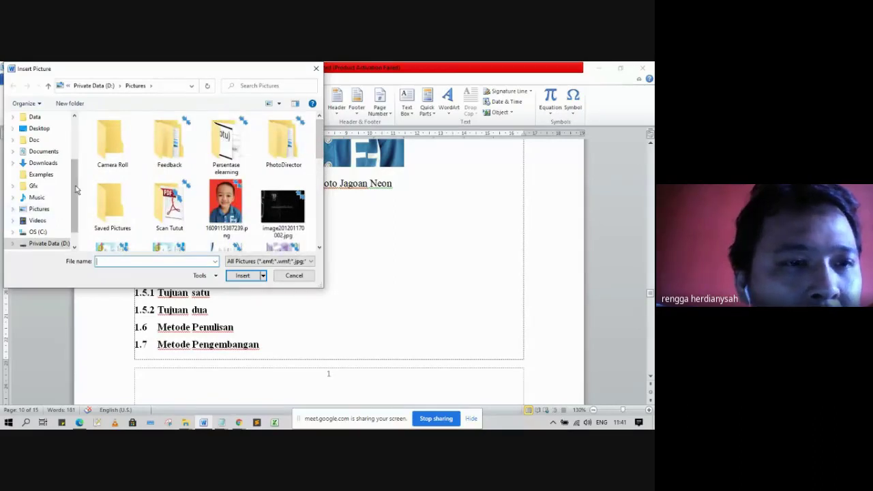
{"action": "scroll", "coordinate": [68, 195], "scroll_direction": "down", "scroll_amount": 1}
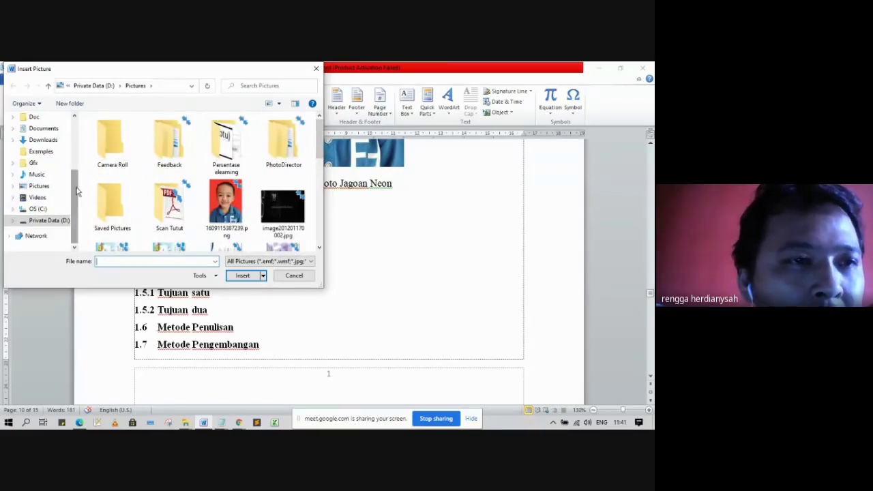
{"action": "scroll", "coordinate": [73, 188], "scroll_direction": "up", "scroll_amount": 2}
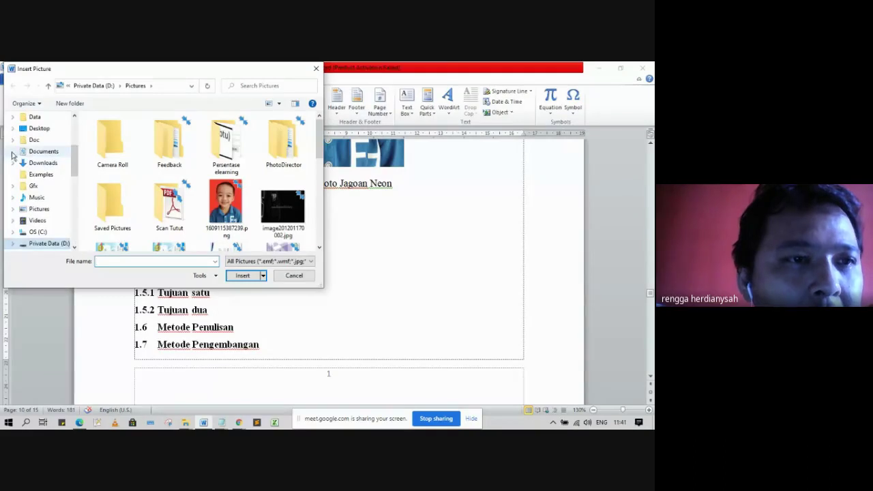
{"action": "left_click", "coordinate": [13, 151]}
{"action": "left_click", "coordinate": [17, 140]}
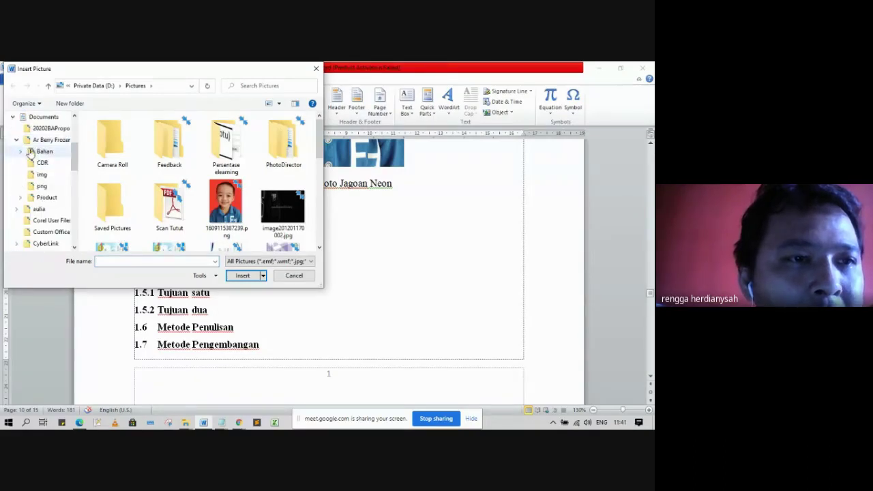
{"action": "left_click", "coordinate": [43, 198]}
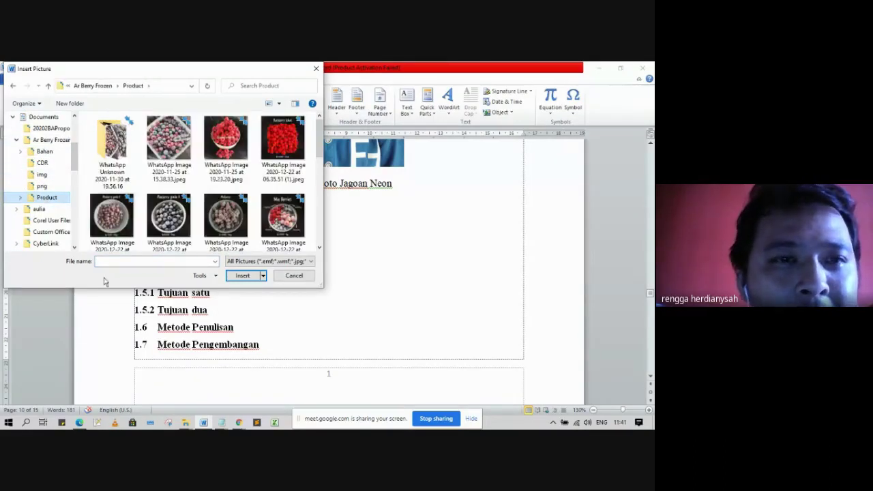
{"action": "left_click_drag", "start_coordinate": [320, 147], "coordinate": [313, 198]}
{"action": "left_click", "coordinate": [284, 179]}
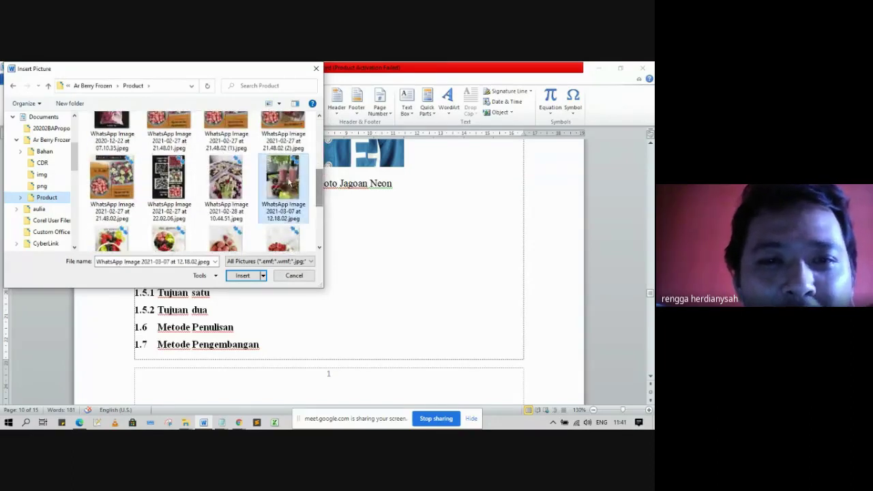
{"action": "left_click", "coordinate": [247, 276]}
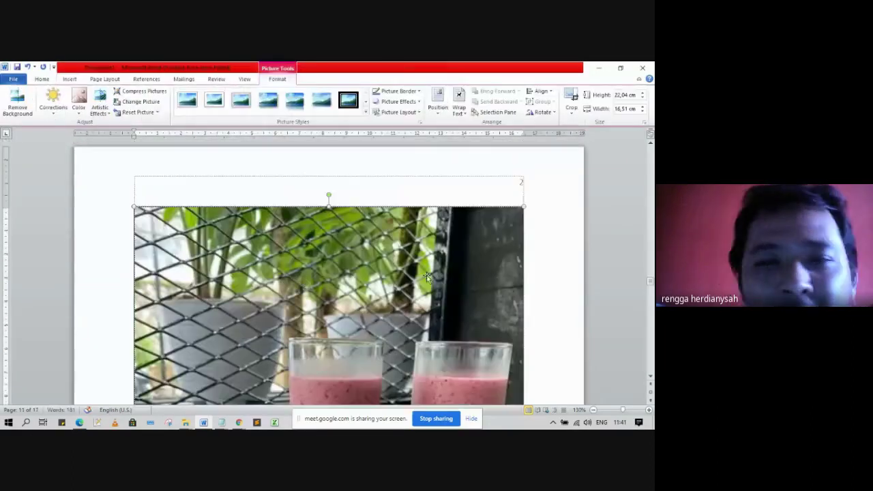
- Shrink the inserted smoothie picture proportionally to about 6.56 cm high and 4.92 cm wide
{"action": "left_click_drag", "start_coordinate": [523, 206], "coordinate": [318, 358]}
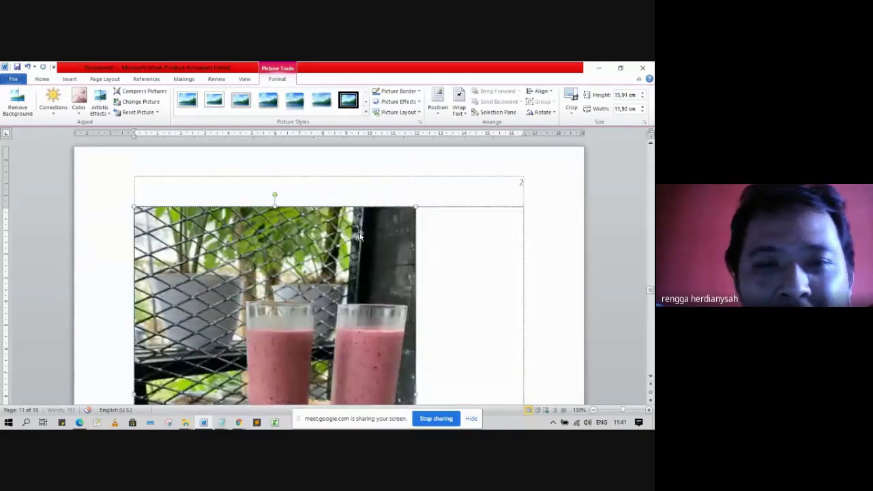
{"action": "scroll", "coordinate": [334, 298], "scroll_direction": "down", "scroll_amount": 5}
{"action": "left_click_drag", "start_coordinate": [415, 340], "coordinate": [249, 194]}
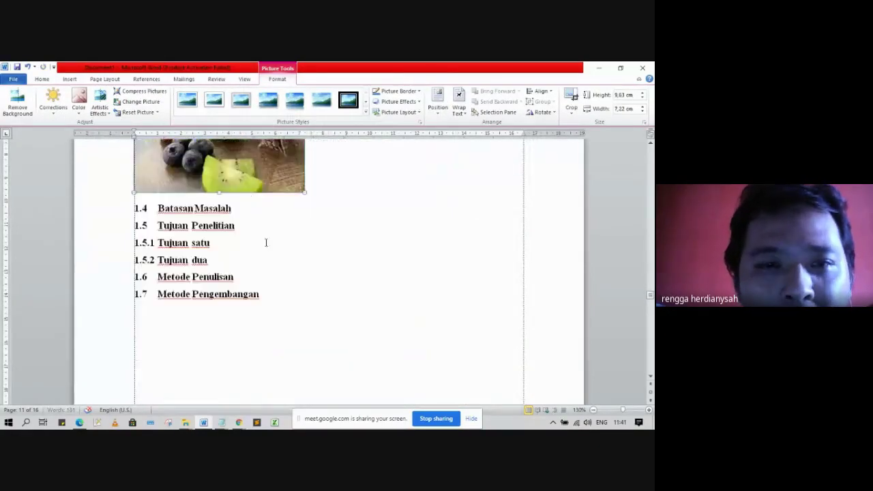
{"action": "scroll", "coordinate": [266, 242], "scroll_direction": "up", "scroll_amount": 2}
{"action": "scroll", "coordinate": [259, 236], "scroll_direction": "down", "scroll_amount": 2}
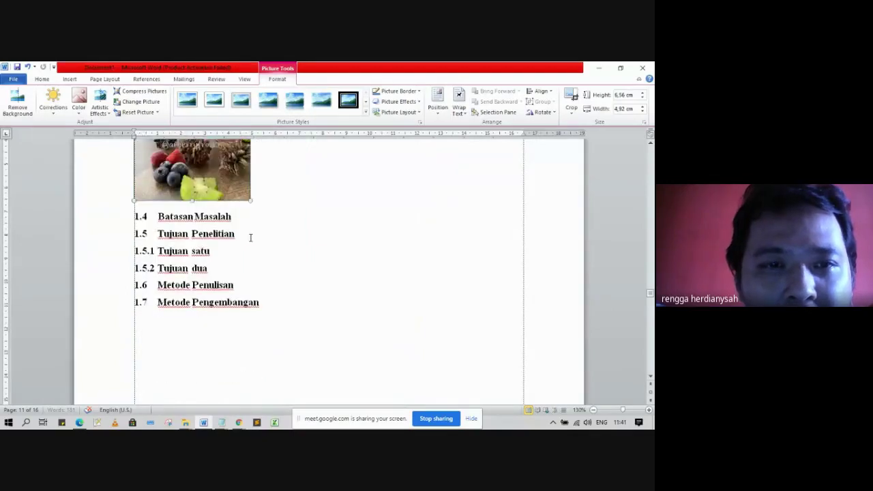
- Shrink the portrait photo above the Gambar 1. 1 caption to about 4.79 cm high and 3.6 cm wide
{"action": "scroll", "coordinate": [275, 272], "scroll_direction": "up", "scroll_amount": 10}
{"action": "left_click", "coordinate": [343, 222]}
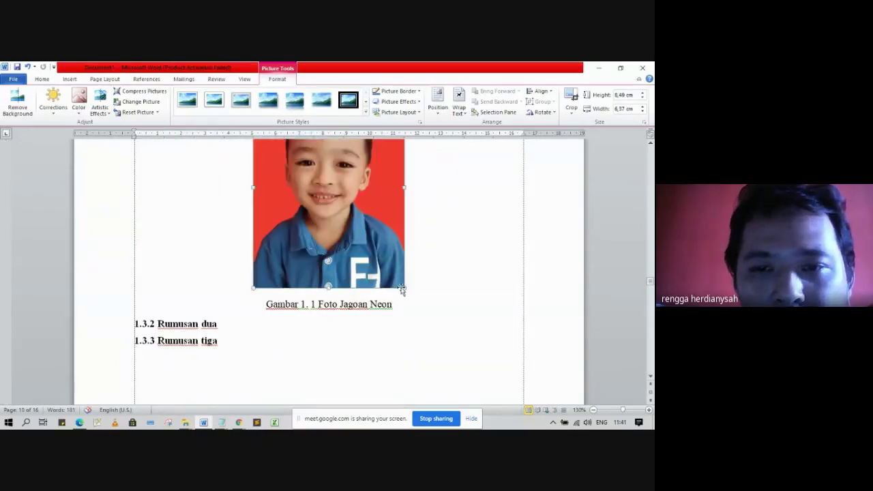
{"action": "left_click_drag", "start_coordinate": [407, 289], "coordinate": [335, 198]}
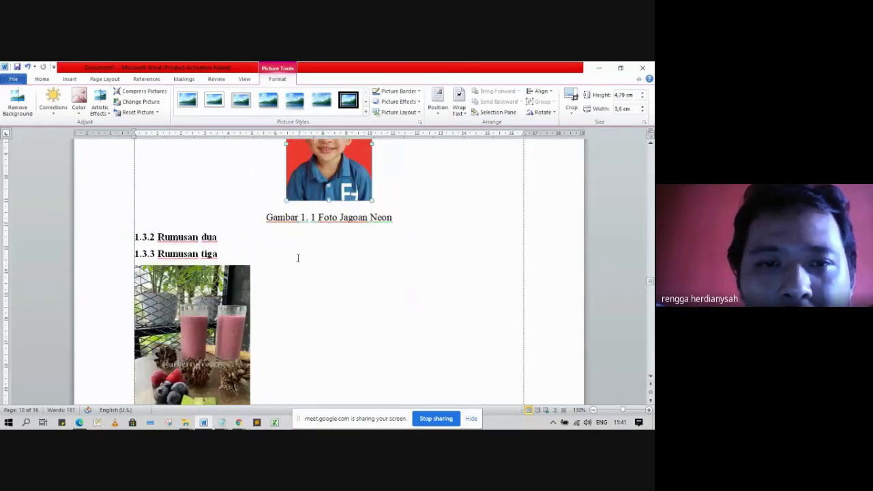
- Reduce the smoothie picture further to about 3.97 cm wide and center it on the page
{"action": "left_click", "coordinate": [217, 307]}
{"action": "left_click_drag", "start_coordinate": [135, 264], "coordinate": [157, 293]}
{"action": "left_click", "coordinate": [42, 79]}
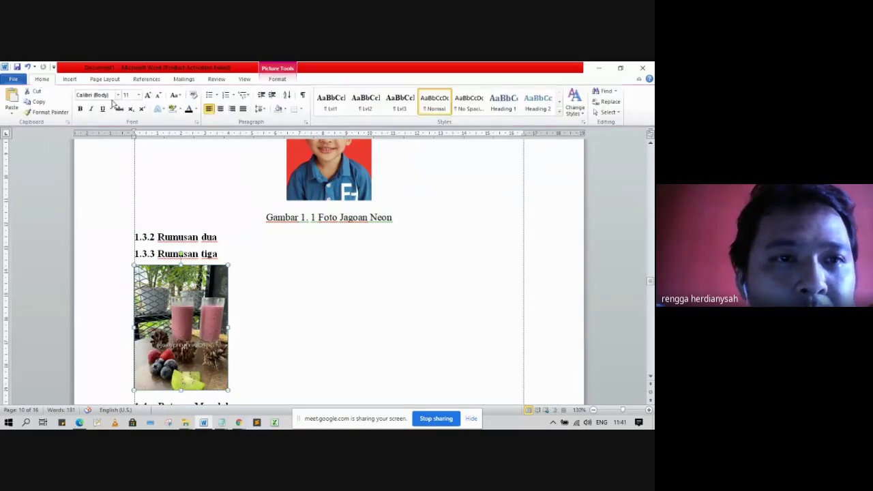
{"action": "left_click", "coordinate": [219, 110]}
{"action": "scroll", "coordinate": [464, 249], "scroll_direction": "down", "scroll_amount": 2}
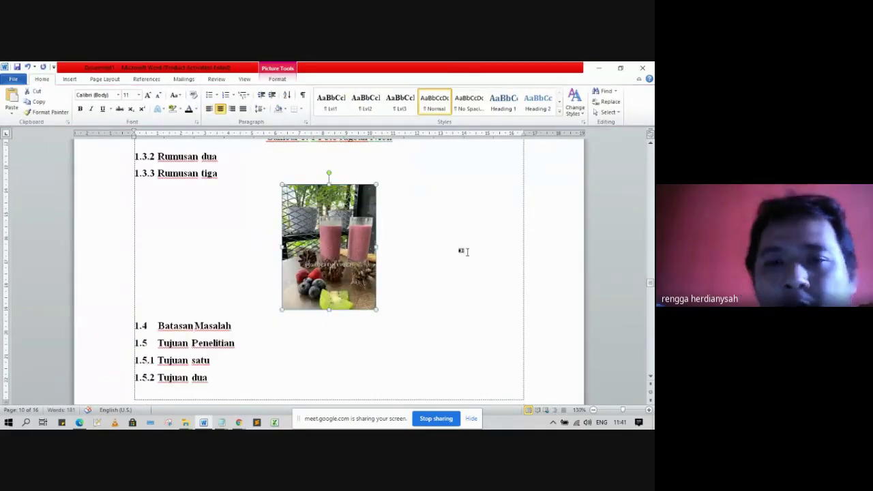
{"action": "left_click", "coordinate": [462, 250]}
- Insert the caption "Gambar 1. 2 Mixberries" below the smoothie picture using the "Gambar 1." label
{"action": "scroll", "coordinate": [470, 252], "scroll_direction": "up", "scroll_amount": 2}
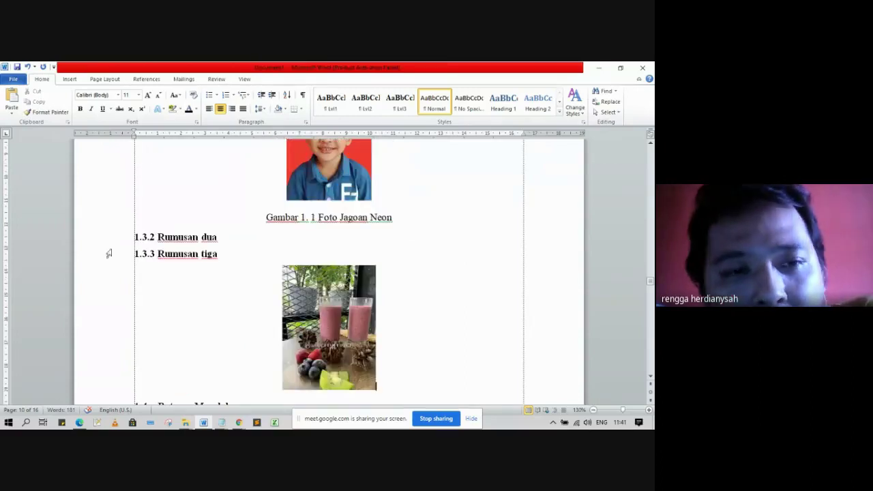
{"action": "left_click", "coordinate": [113, 228]}
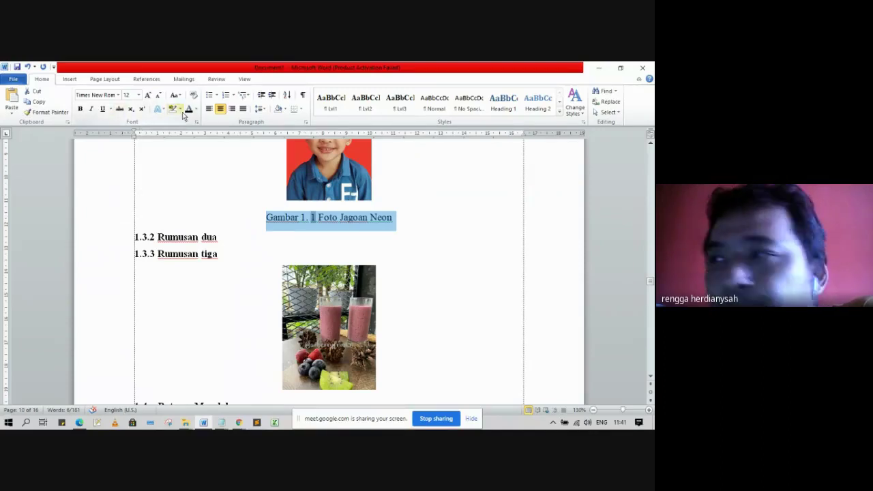
{"action": "double_click", "coordinate": [392, 309]}
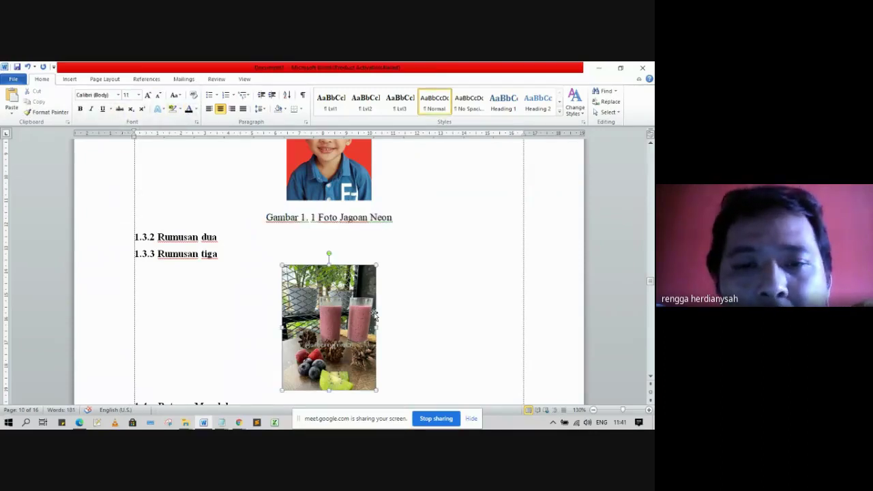
{"action": "scroll", "coordinate": [423, 311], "scroll_direction": "down", "scroll_amount": 3}
{"action": "right_click", "coordinate": [329, 247]}
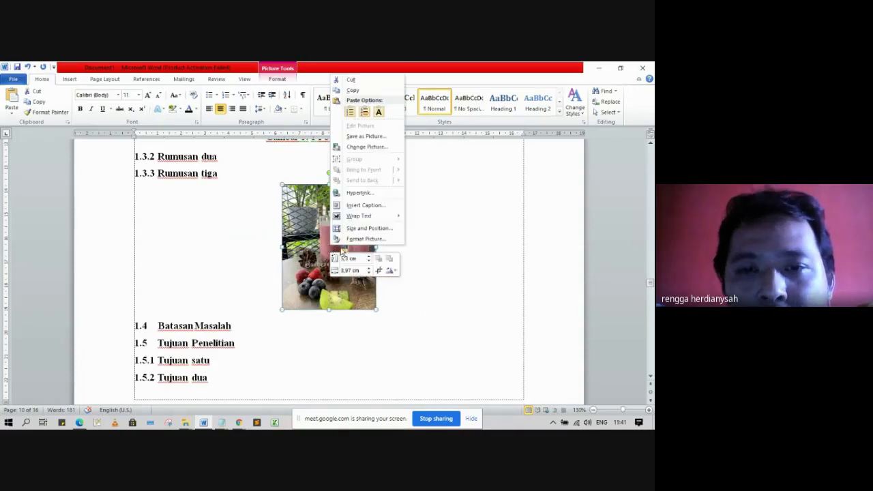
{"action": "left_click", "coordinate": [368, 204]}
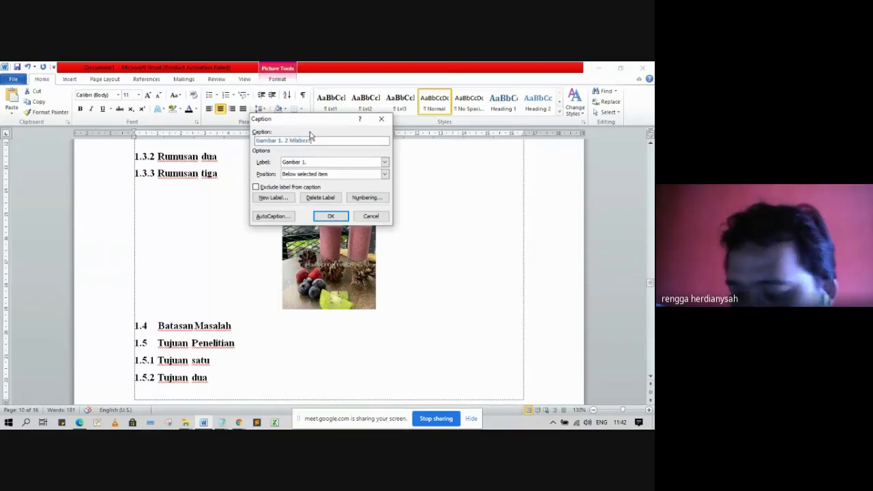
{"action": "left_click", "coordinate": [331, 218]}
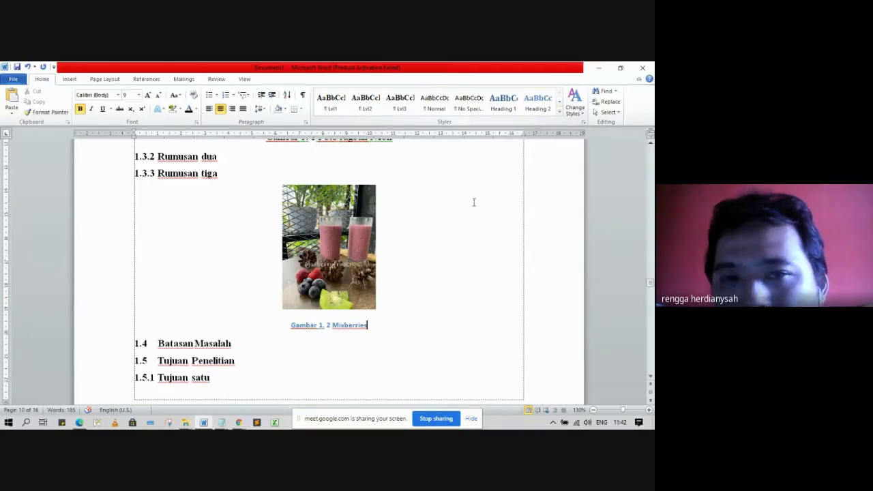
- Modify the Caption style used by the Mixberries caption to Times New Roman, 12 pt, not bold, with Automatic font color
{"action": "left_click_drag", "start_coordinate": [297, 328], "coordinate": [371, 327]}
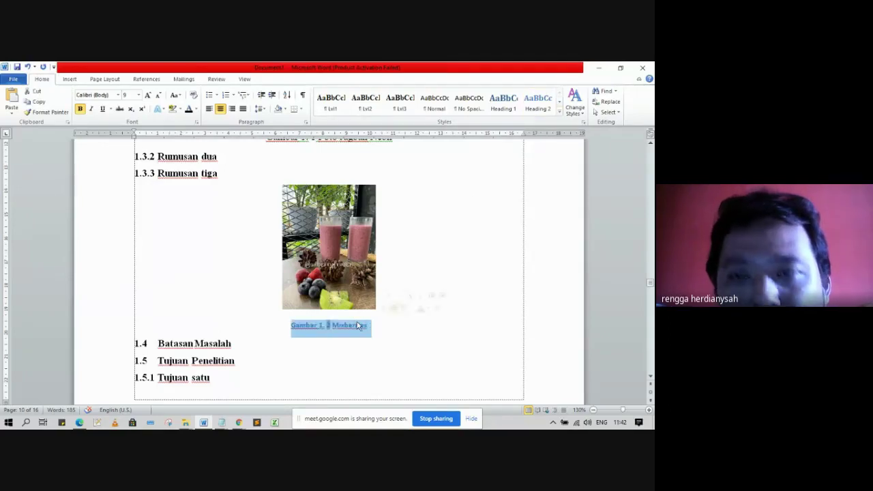
{"action": "left_click", "coordinate": [559, 115]}
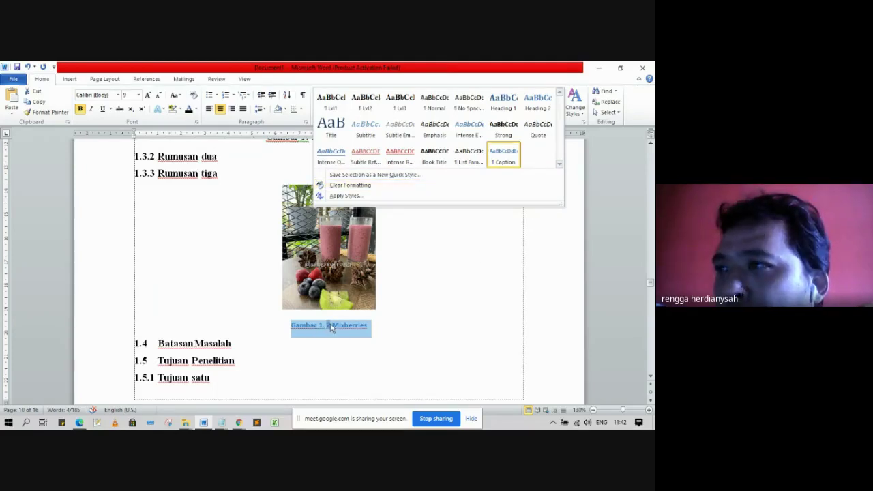
{"action": "right_click", "coordinate": [496, 156]}
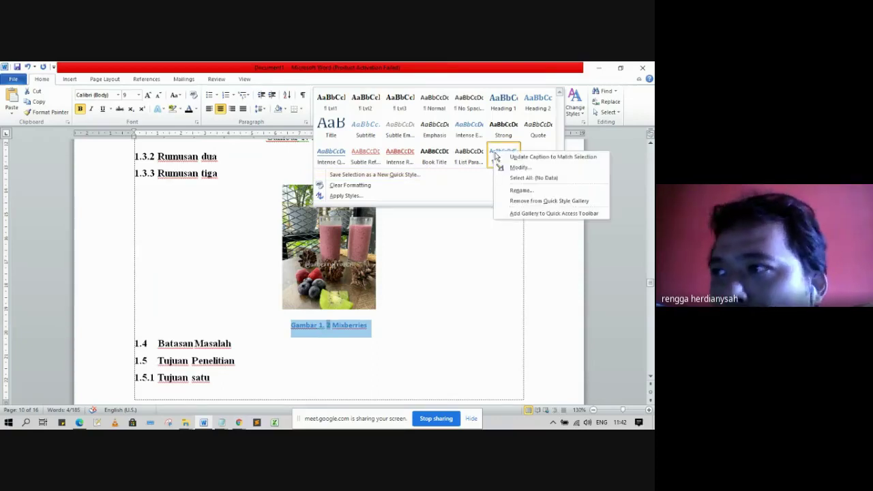
{"action": "left_click", "coordinate": [540, 169]}
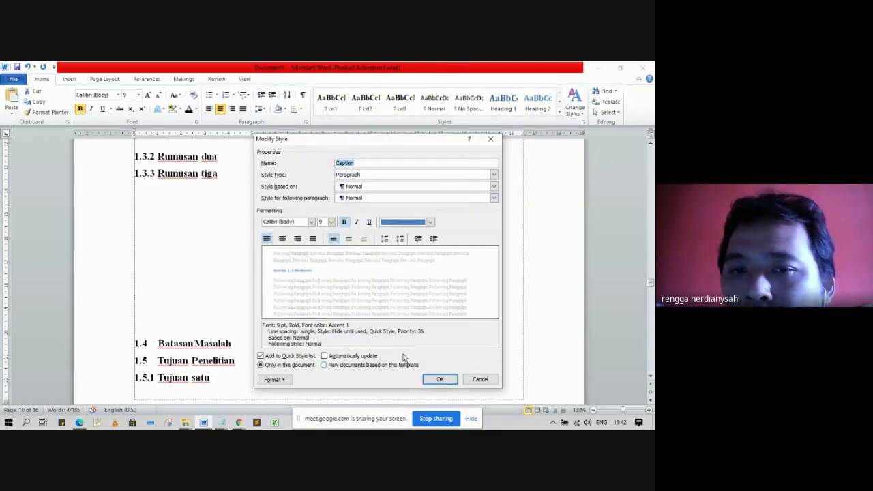
{"action": "left_click", "coordinate": [311, 223]}
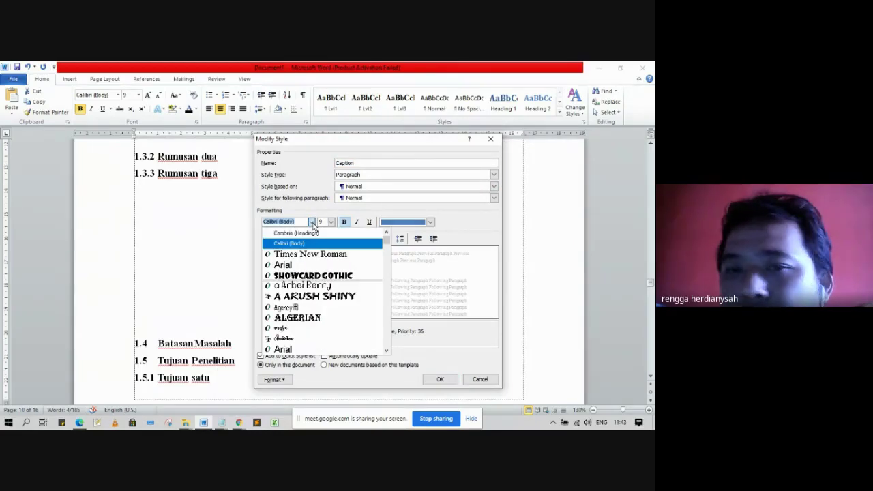
{"action": "left_click", "coordinate": [310, 253]}
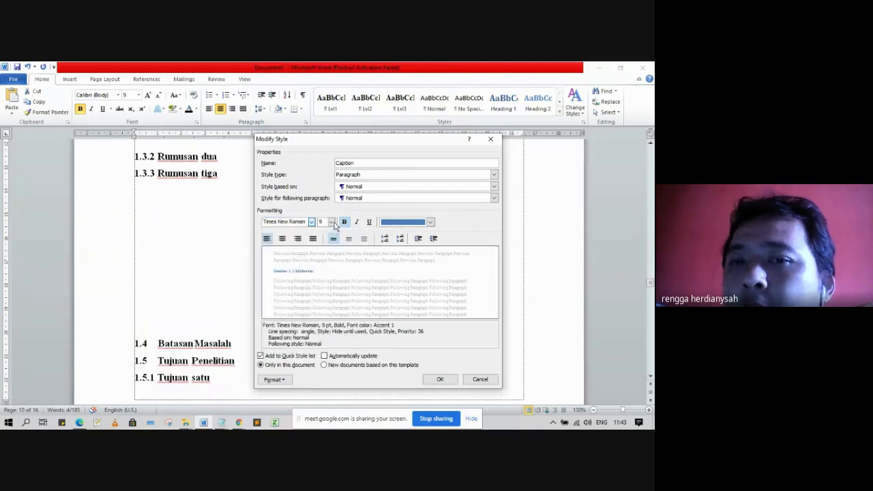
{"action": "left_click", "coordinate": [330, 222]}
{"action": "left_click", "coordinate": [326, 260]}
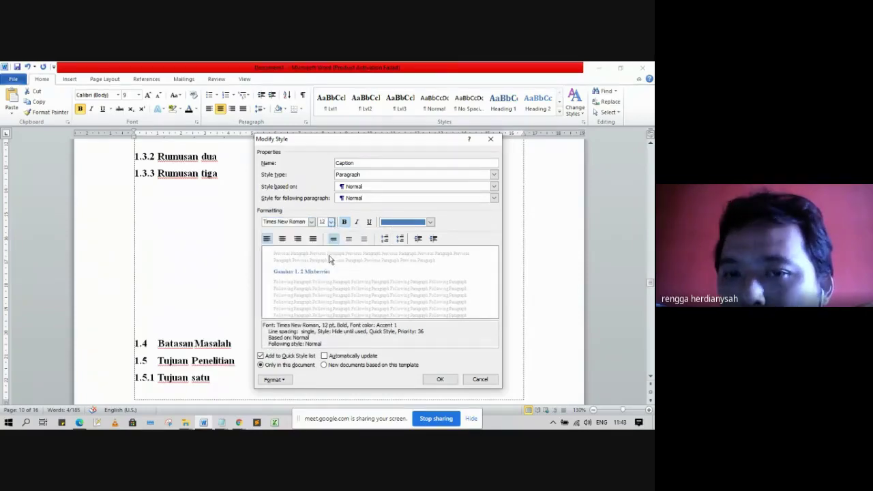
{"action": "left_click", "coordinate": [345, 223]}
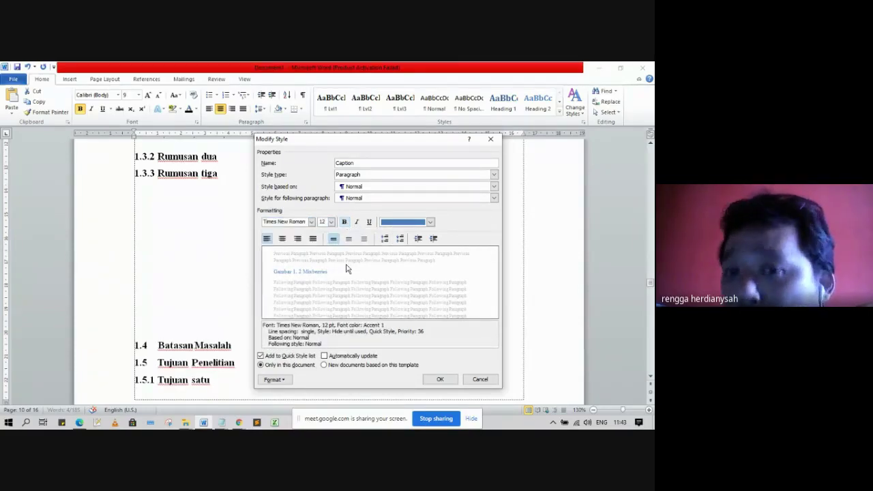
{"action": "left_click", "coordinate": [411, 224]}
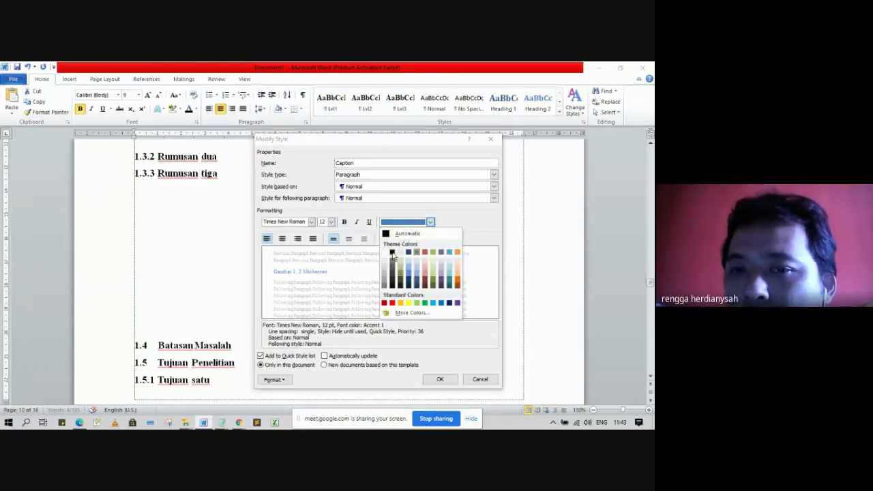
{"action": "left_click", "coordinate": [399, 236]}
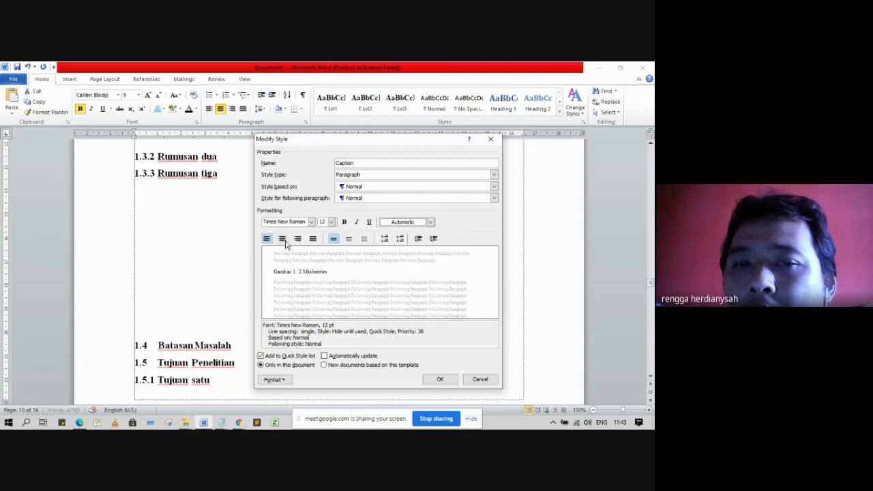
- Center the Caption style's paragraphs, reduce the spacing after them to 0 pt, and apply the style changes
{"action": "left_click", "coordinate": [282, 240]}
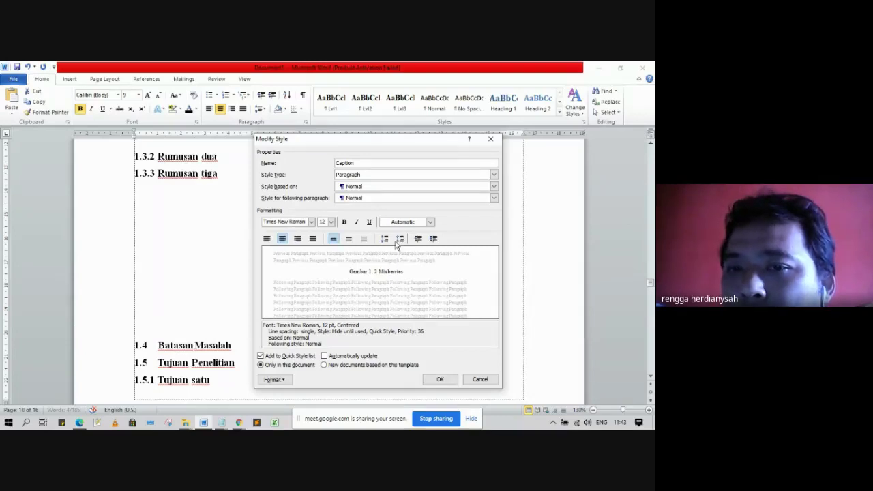
{"action": "left_click", "coordinate": [400, 240]}
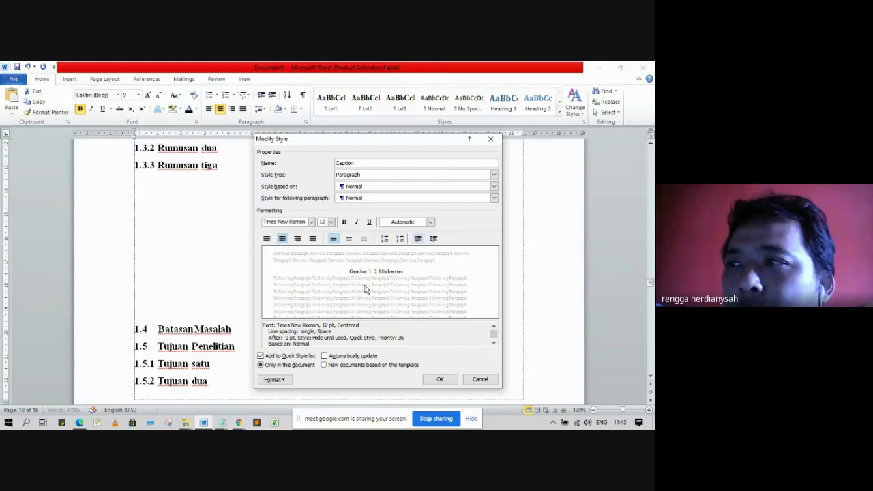
{"action": "left_click", "coordinate": [449, 380]}
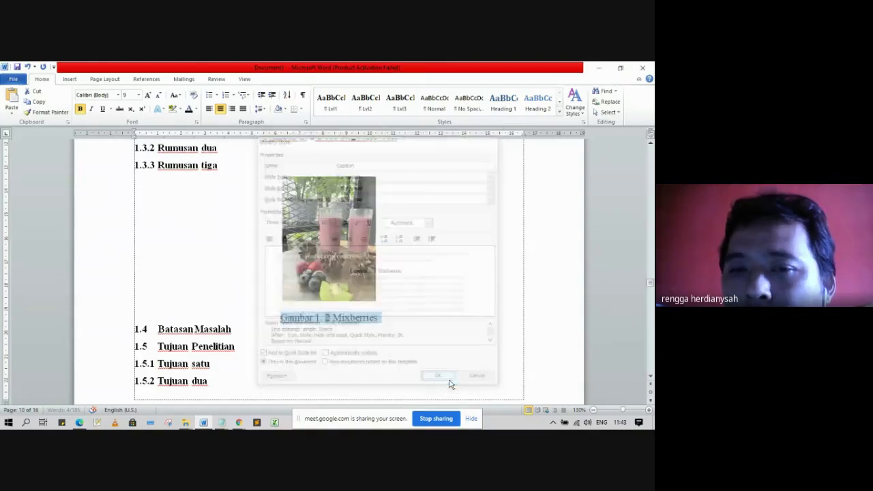
{"action": "left_click", "coordinate": [440, 325]}
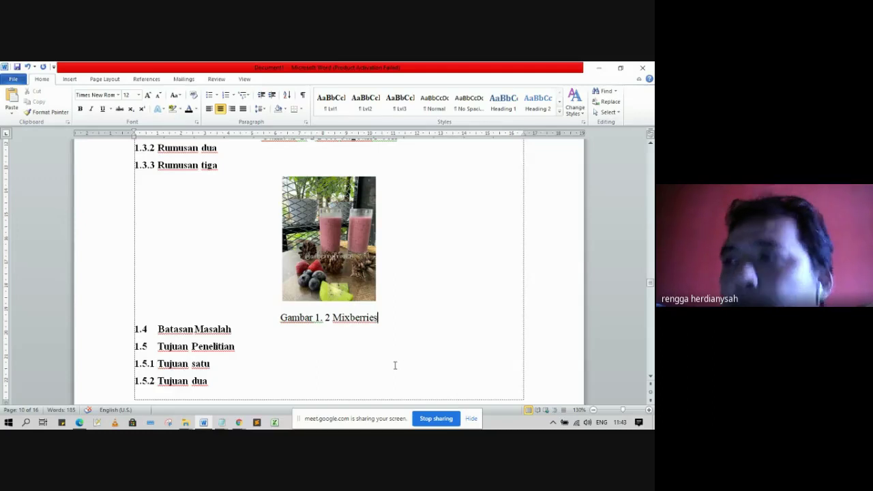
- Add an empty unnumbered paragraph in Normal style below the heading 1.6 Metode Penulisan
{"action": "scroll", "coordinate": [515, 259], "scroll_direction": "down", "scroll_amount": 2}
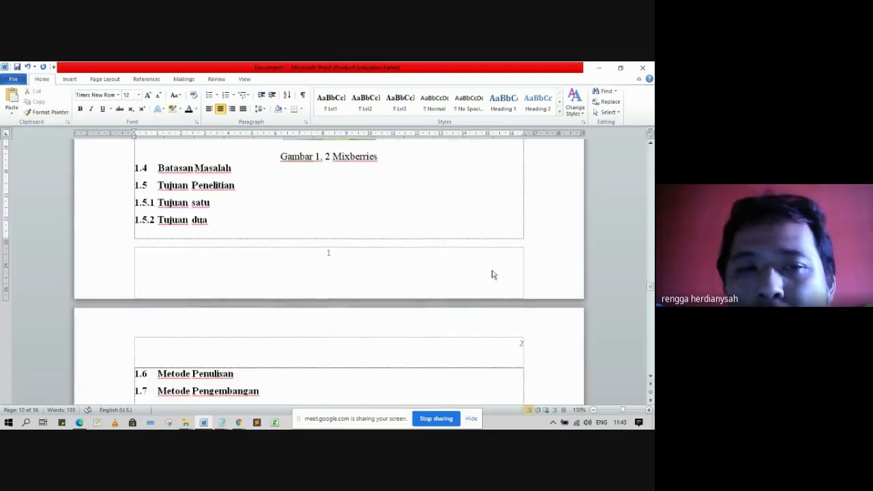
{"action": "left_click", "coordinate": [291, 374]}
{"action": "scroll", "coordinate": [296, 364], "scroll_direction": "down", "scroll_amount": 2}
{"action": "key", "text": "Return"}
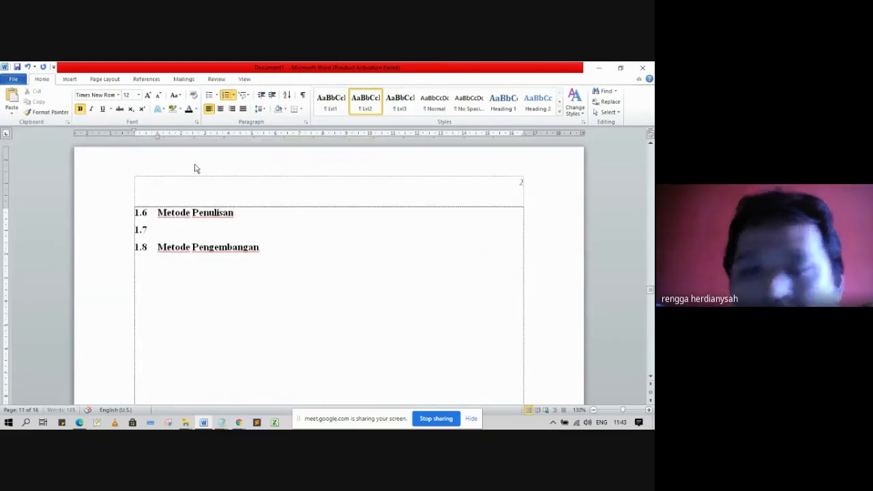
{"action": "key", "text": "BackSpace"}
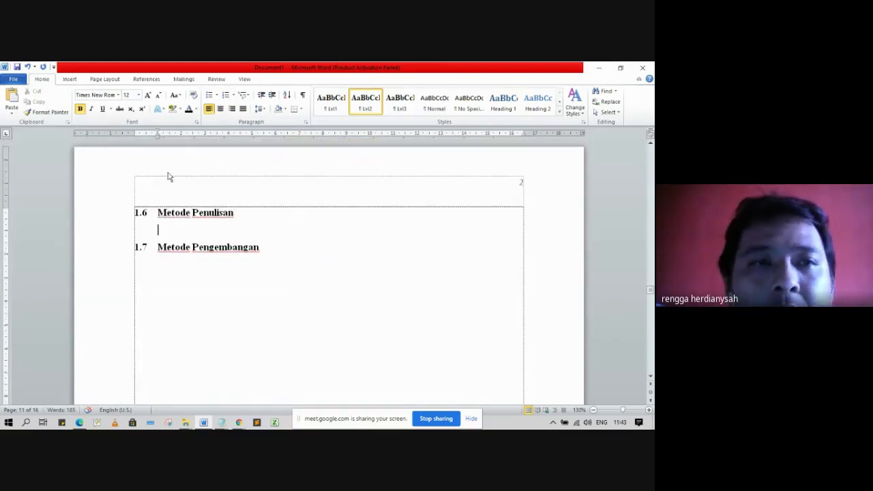
{"action": "left_click", "coordinate": [435, 102]}
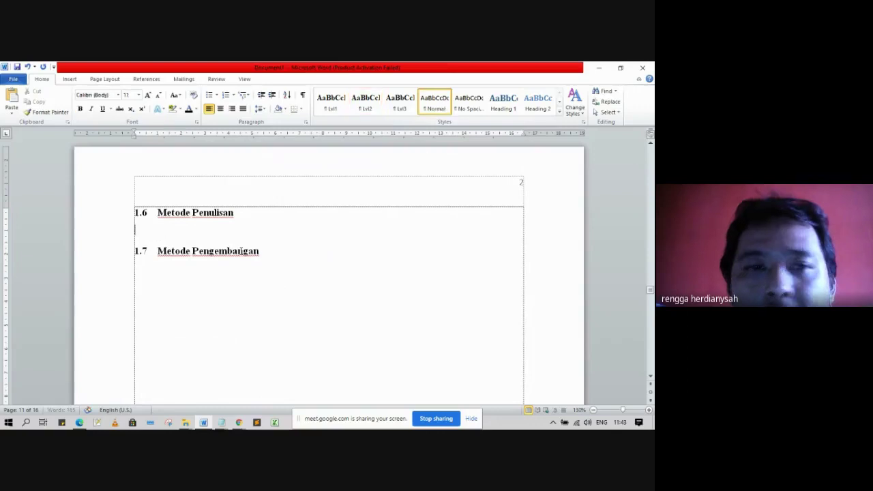
- Insert a table with four columns and two rows in the empty paragraph under 1.6 Metode Penulisan
{"action": "left_click", "coordinate": [71, 80]}
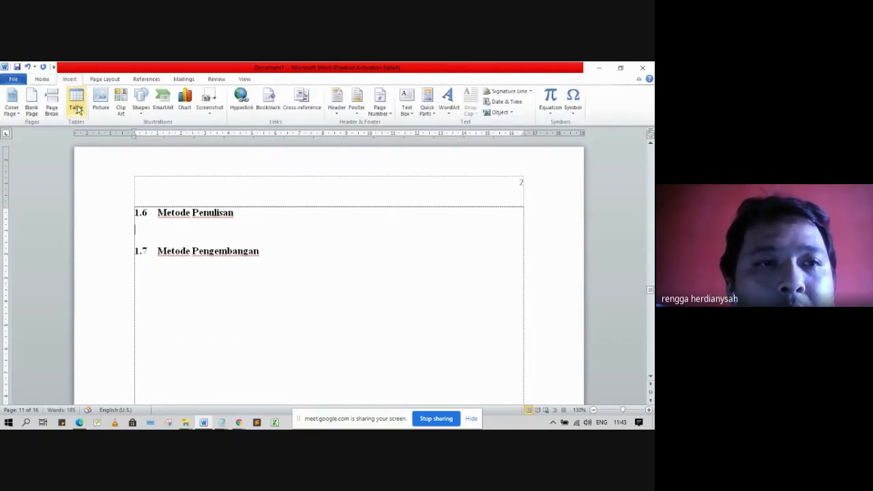
{"action": "left_click", "coordinate": [76, 108]}
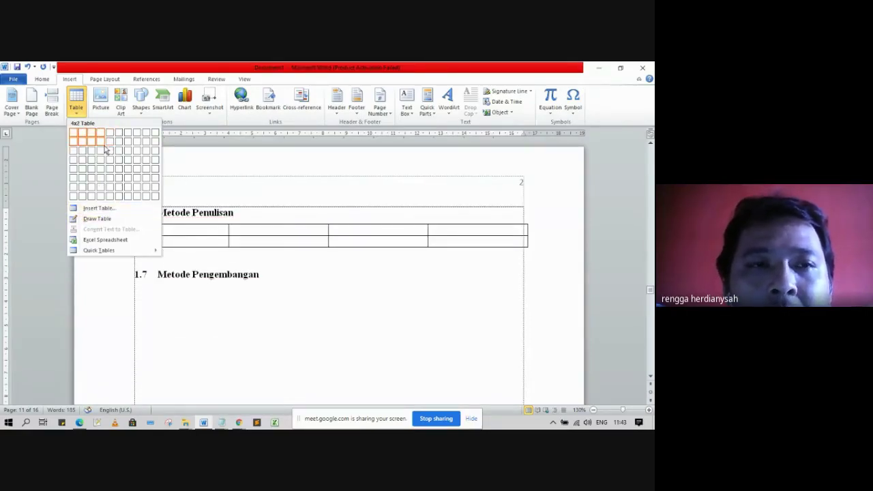
{"action": "left_click", "coordinate": [103, 144]}
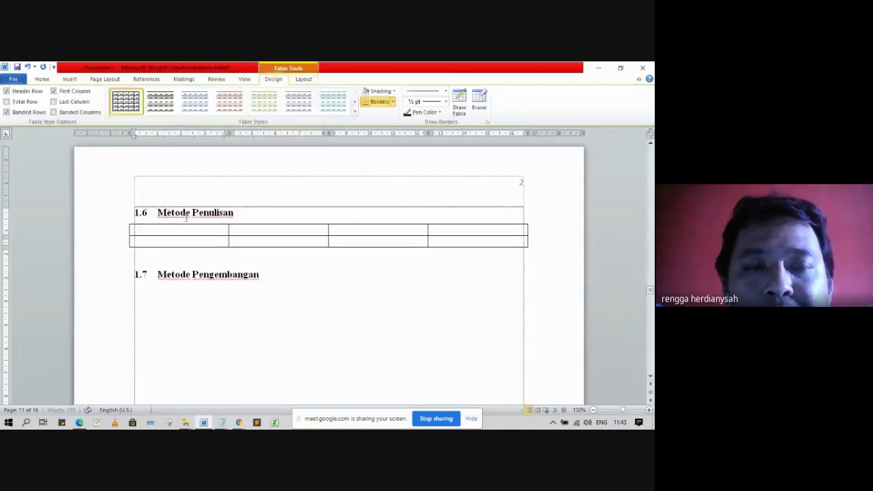
- Start a caption for the whole table and create the new caption label "Tabel 1." for it
{"action": "left_click", "coordinate": [126, 222]}
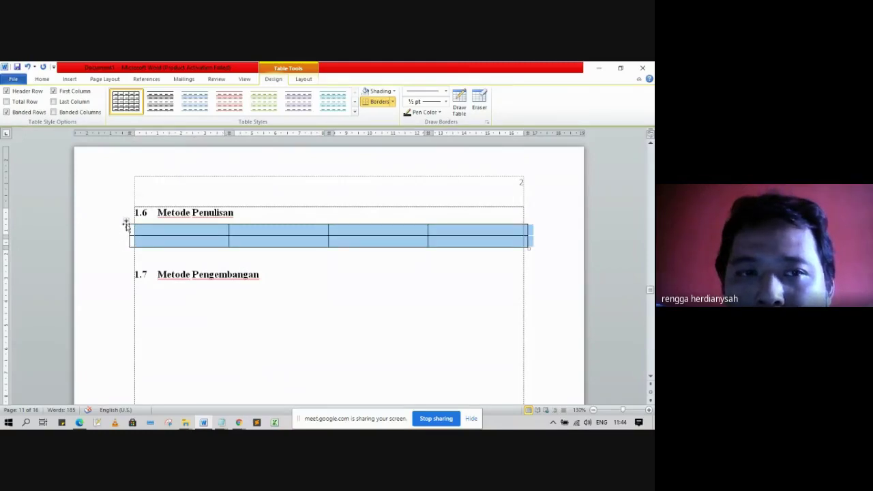
{"action": "right_click", "coordinate": [125, 222]}
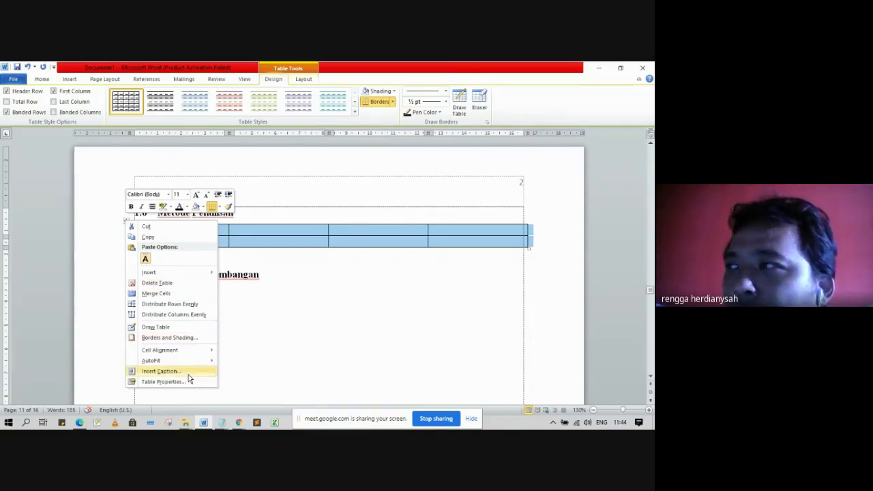
{"action": "left_click", "coordinate": [188, 374]}
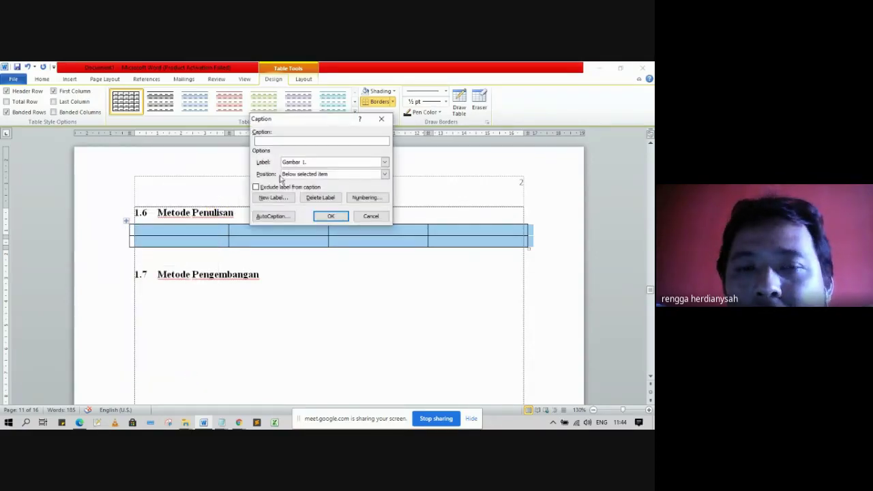
{"action": "left_click", "coordinate": [357, 163]}
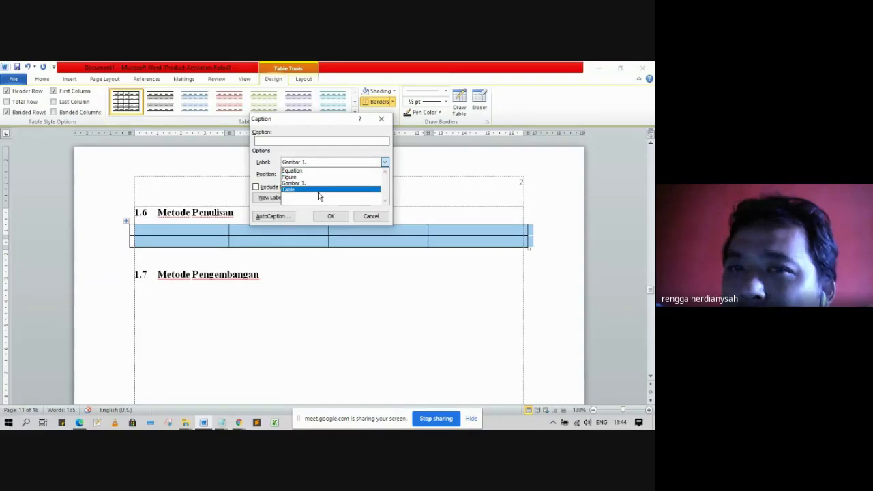
{"action": "left_click", "coordinate": [307, 126]}
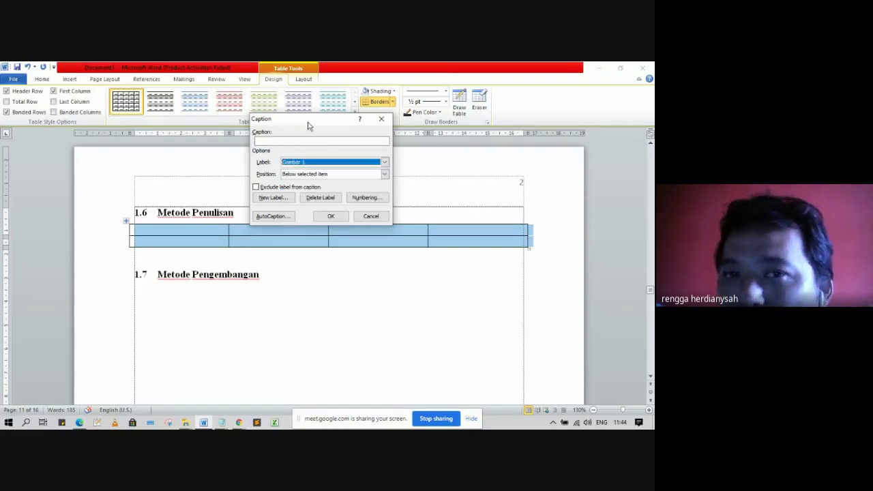
{"action": "left_click", "coordinate": [279, 200]}
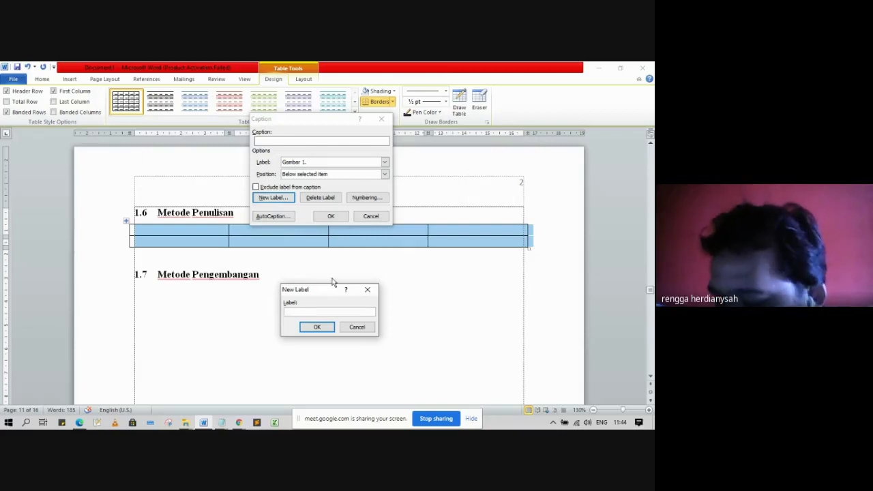
{"action": "type", "text": "Tabel 1."}
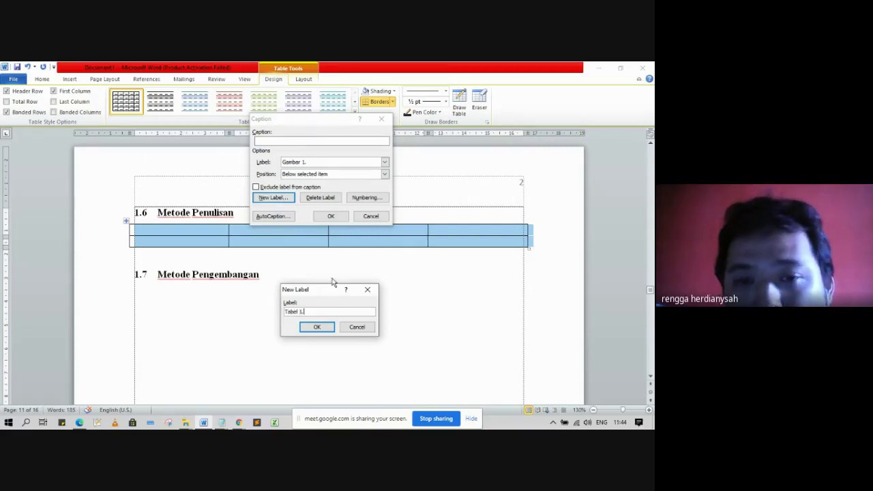
{"action": "left_click", "coordinate": [317, 327]}
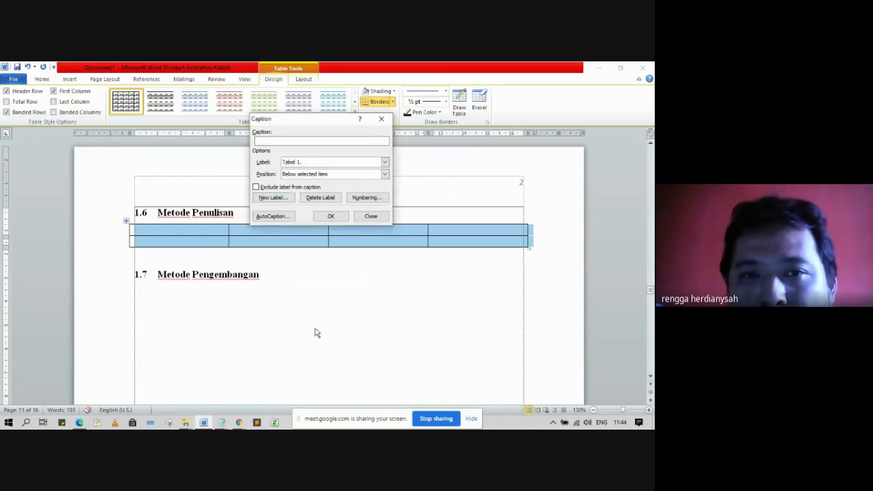
- Position the caption above the table and insert it with the text "Tabel Mahasiswa"
{"action": "left_click", "coordinate": [334, 176]}
{"action": "left_click", "coordinate": [331, 184]}
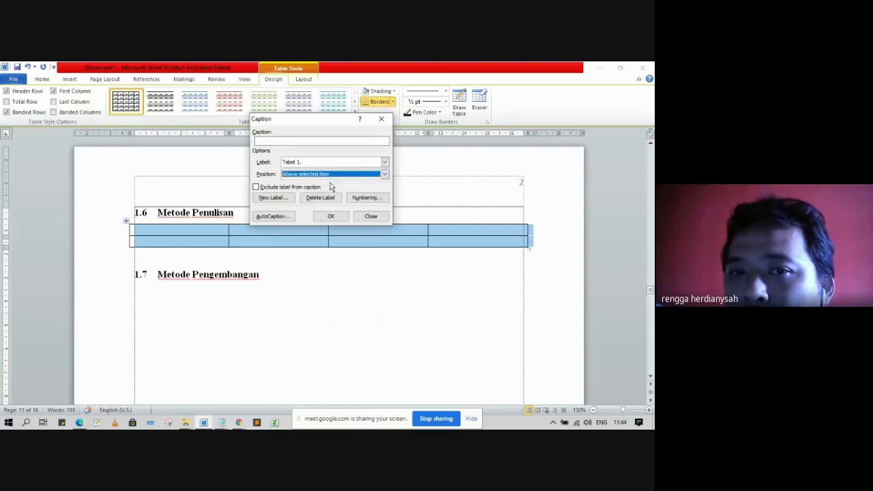
{"action": "left_click", "coordinate": [335, 144]}
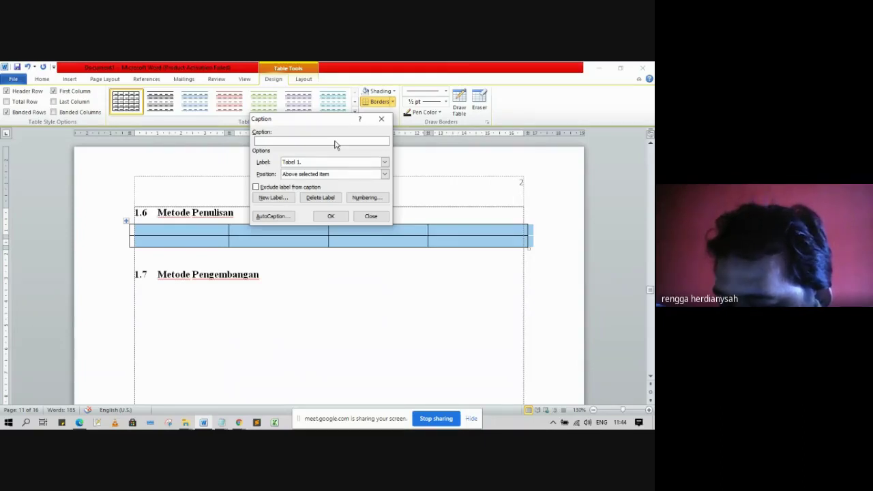
{"action": "type", "text": "abe"}
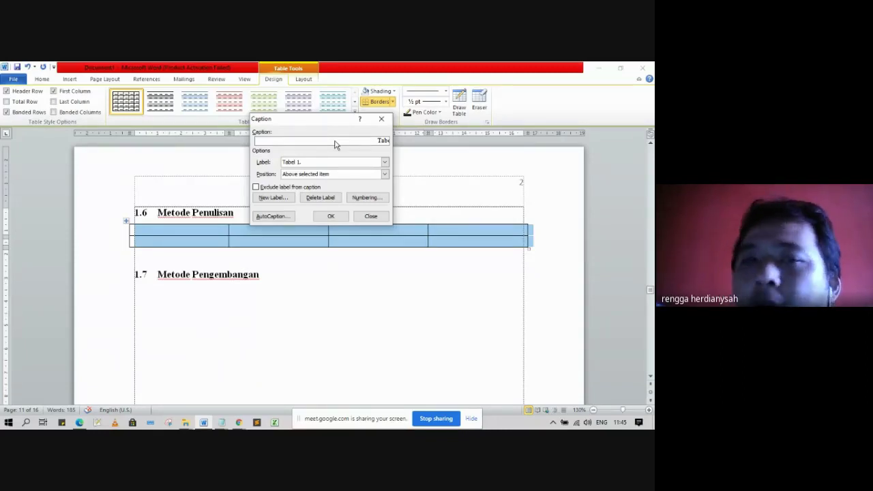
{"action": "left_click", "coordinate": [332, 216]}
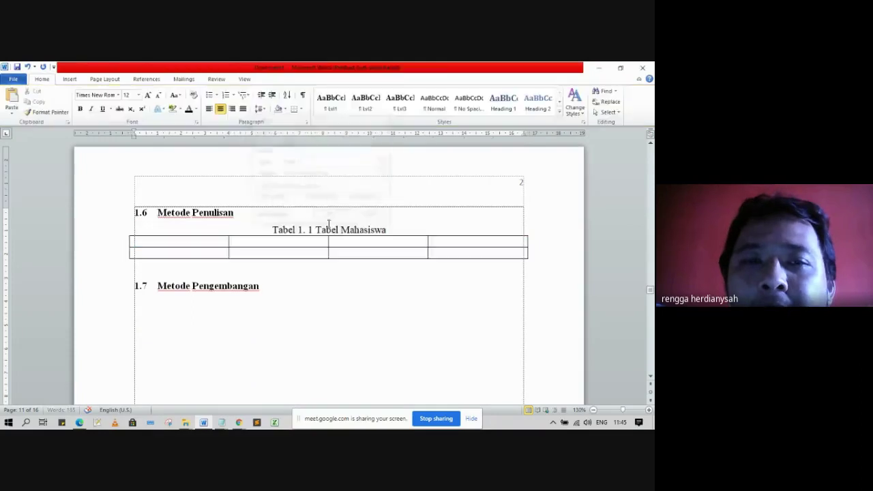
- Fill the table's header row with the column titles No, Nama, Alamat and Telepon
{"action": "left_click", "coordinate": [176, 241]}
{"action": "type", "text": "No"}
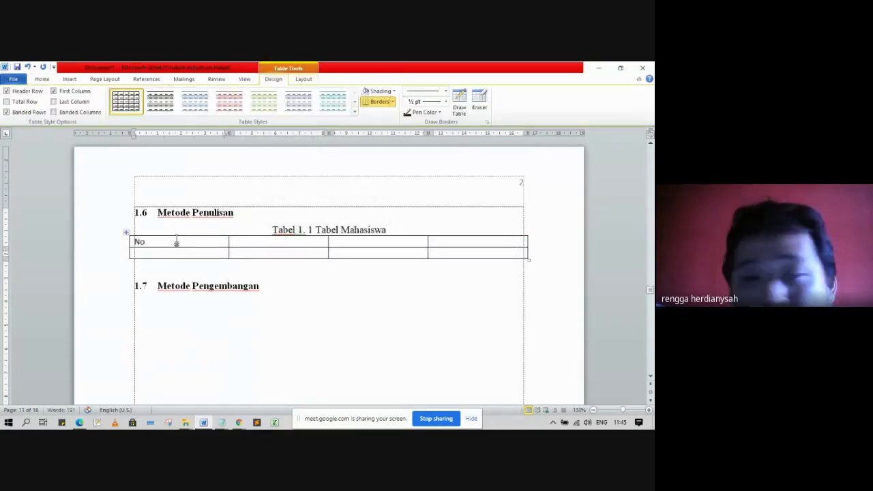
{"action": "key", "text": "Tab"}
{"action": "type", "text": "nama"}
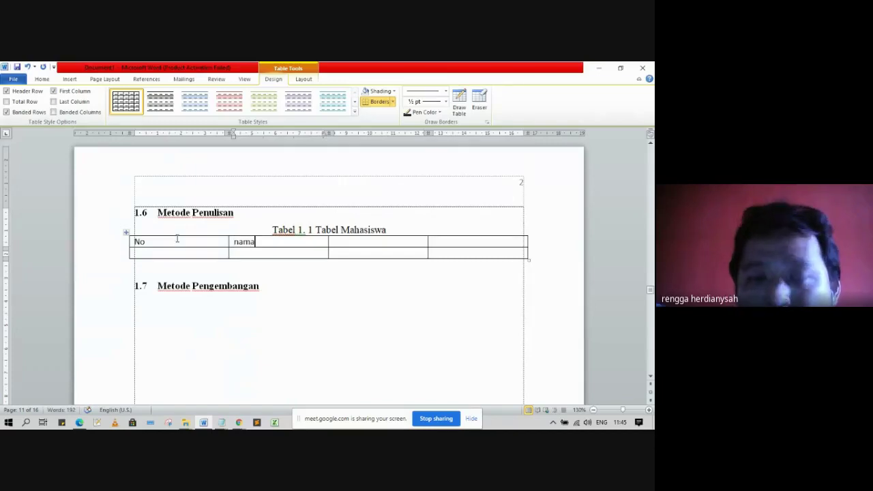
{"action": "key", "text": "Tab"}
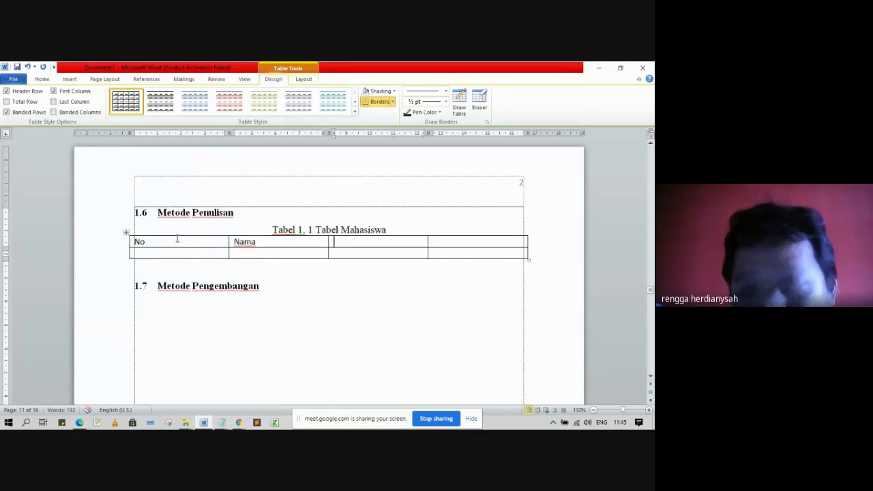
{"action": "type", "text": "alamat"}
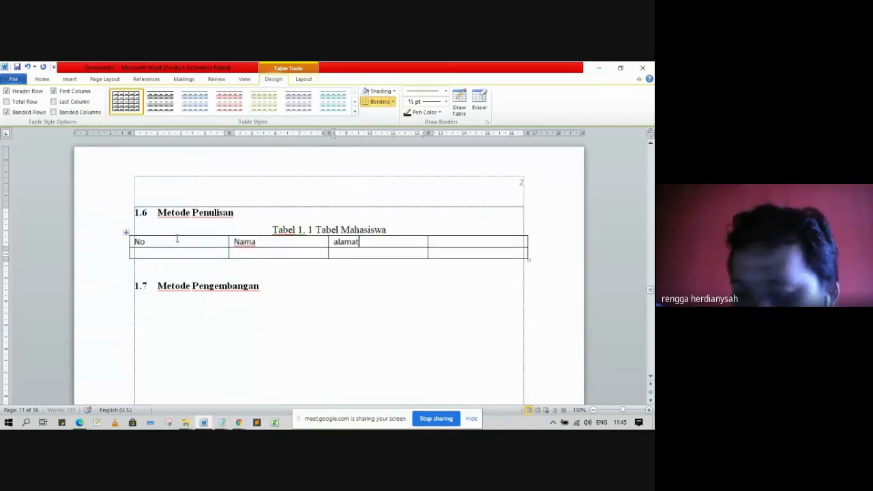
{"action": "key", "text": "Tab"}
{"action": "type", "text": "telepon"}
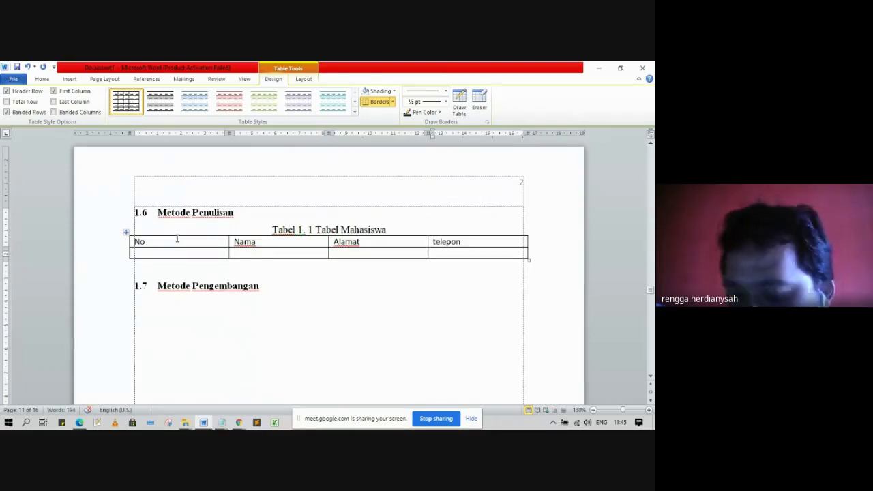
{"action": "key", "text": "Tab"}
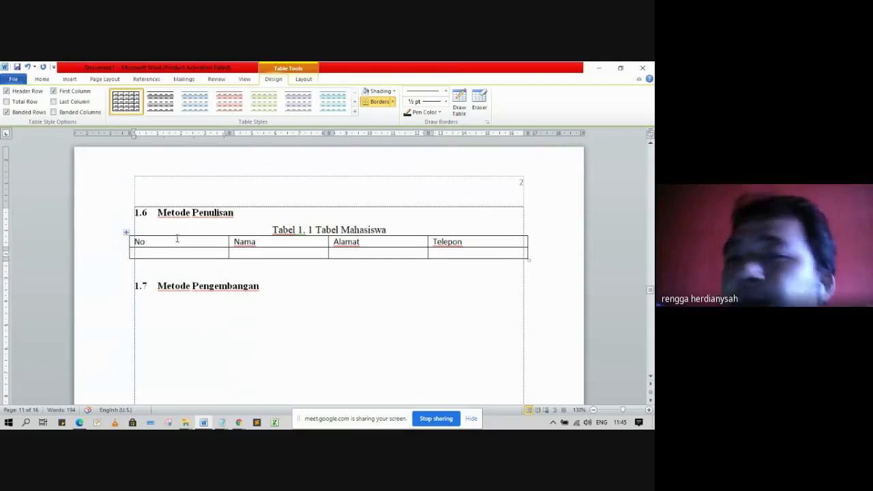
- Add the centred source note "(Sumber : mjsbv)" in the paragraph directly below the table
{"action": "left_click", "coordinate": [208, 264]}
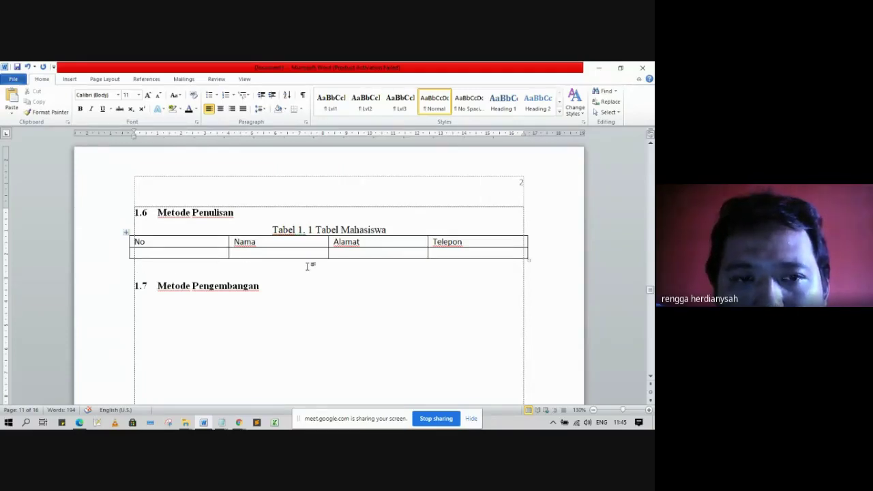
{"action": "left_click", "coordinate": [221, 108]}
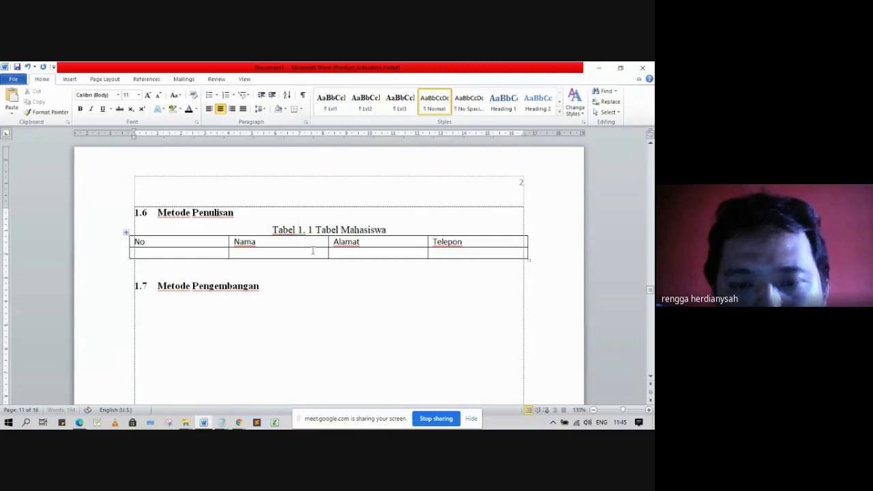
{"action": "type", "text": "()"}
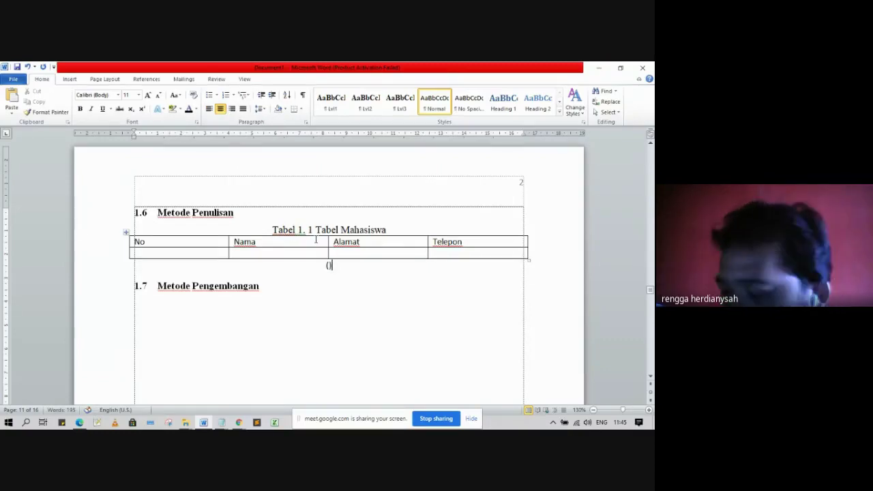
{"action": "key", "text": "Left"}
{"action": "type", "text": "Sumber "}
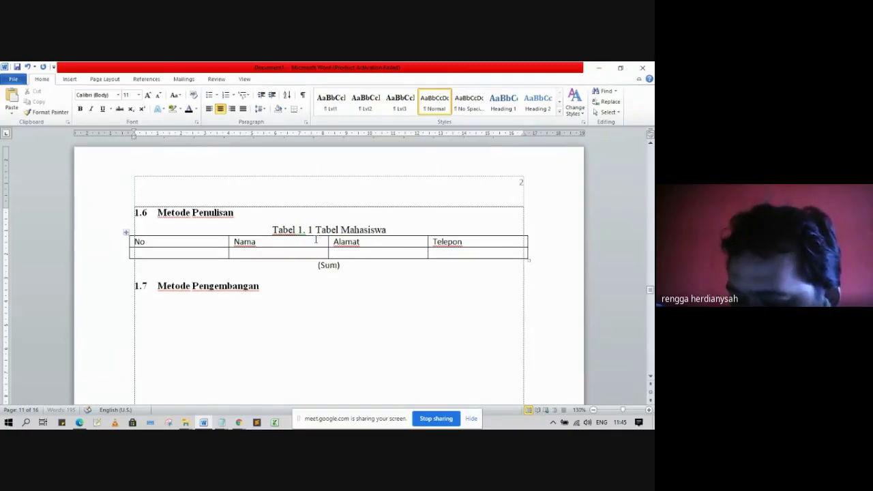
{"action": "type", "text": ": "}
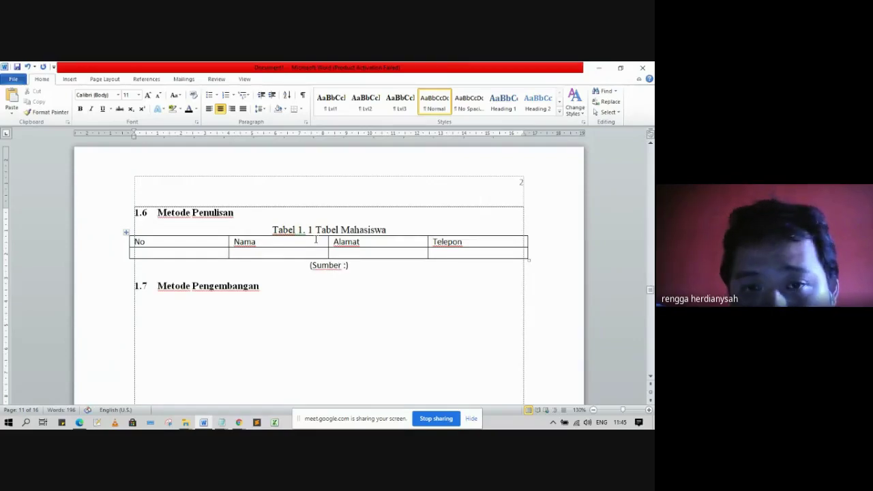
{"action": "type", "text": "mjsbv"}
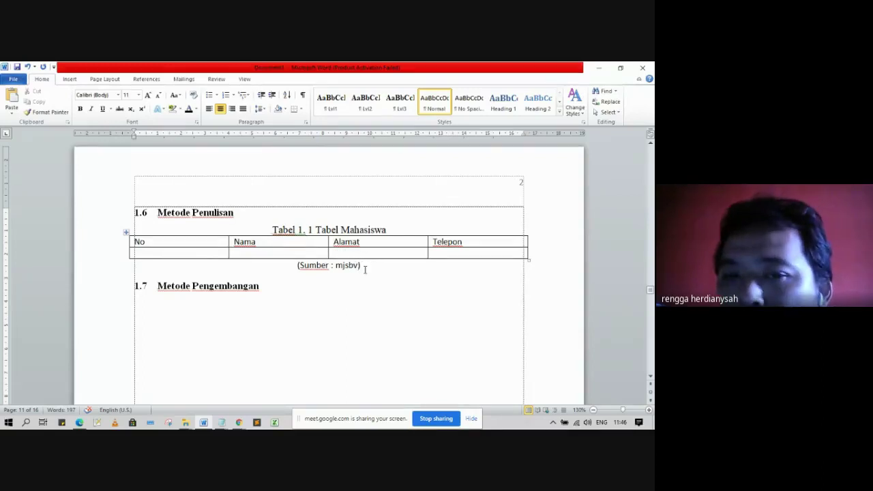
- Left-align the source note and fit the table's outer side borders to the page's text margins
{"action": "left_click", "coordinate": [210, 110]}
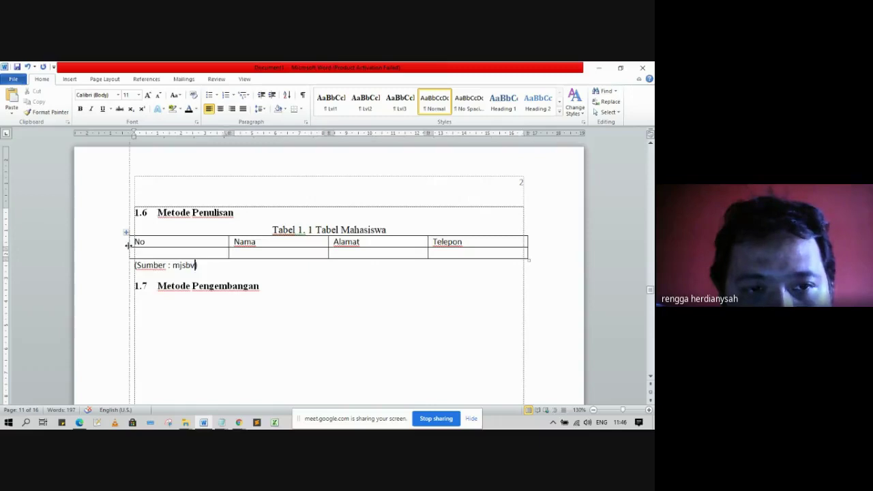
{"action": "left_click_drag", "start_coordinate": [127, 248], "coordinate": [132, 247]}
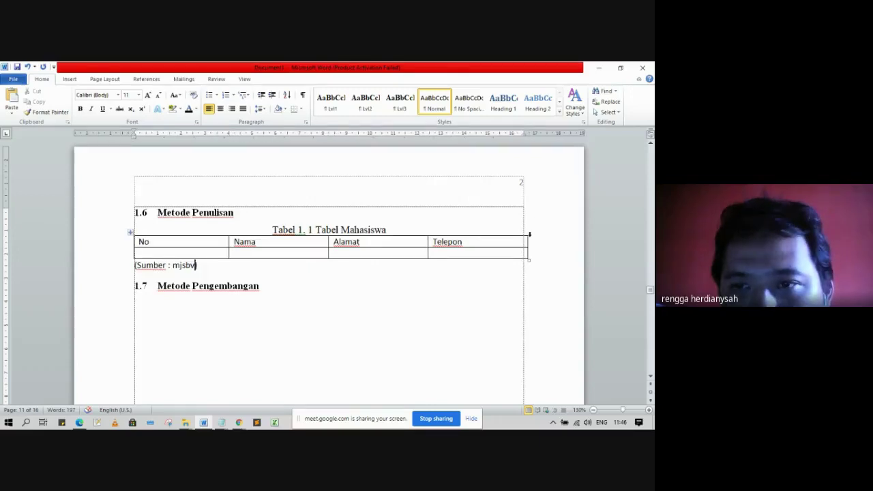
{"action": "left_click_drag", "start_coordinate": [527, 241], "coordinate": [524, 240]}
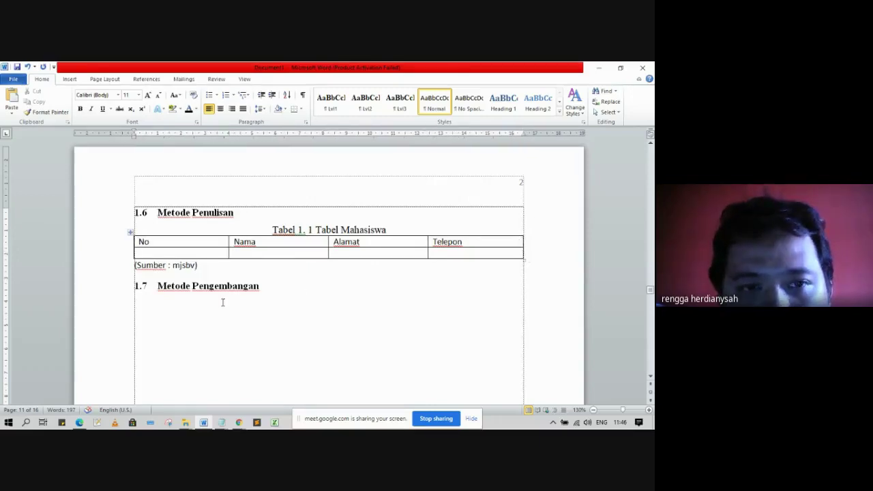
- Add an empty centred paragraph below the caption Gambar 1. 2 Mixberries
{"action": "scroll", "coordinate": [226, 301], "scroll_direction": "up", "scroll_amount": 3}
{"action": "scroll", "coordinate": [226, 301], "scroll_direction": "up", "scroll_amount": 2}
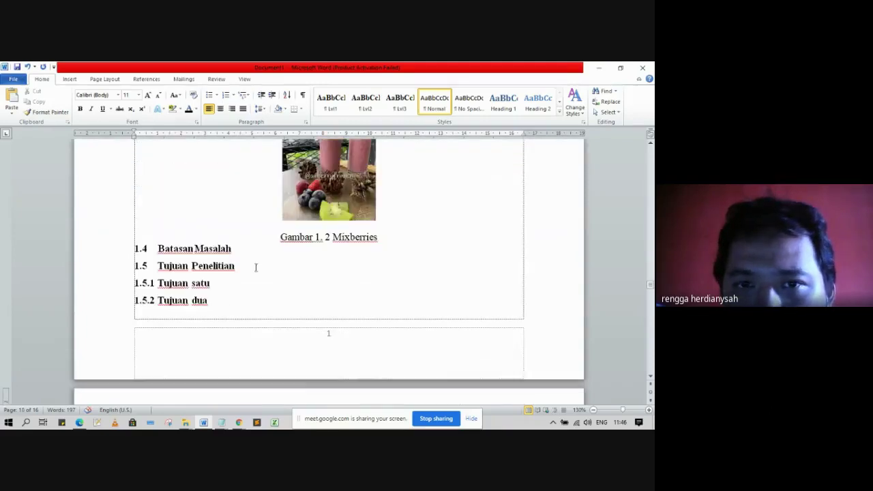
{"action": "left_click", "coordinate": [323, 219]}
{"action": "left_click", "coordinate": [389, 237]}
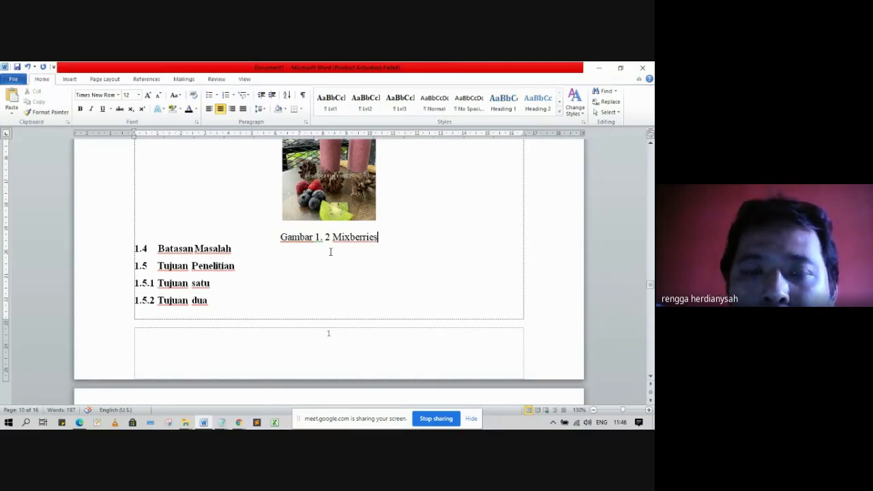
{"action": "key", "text": "Return"}
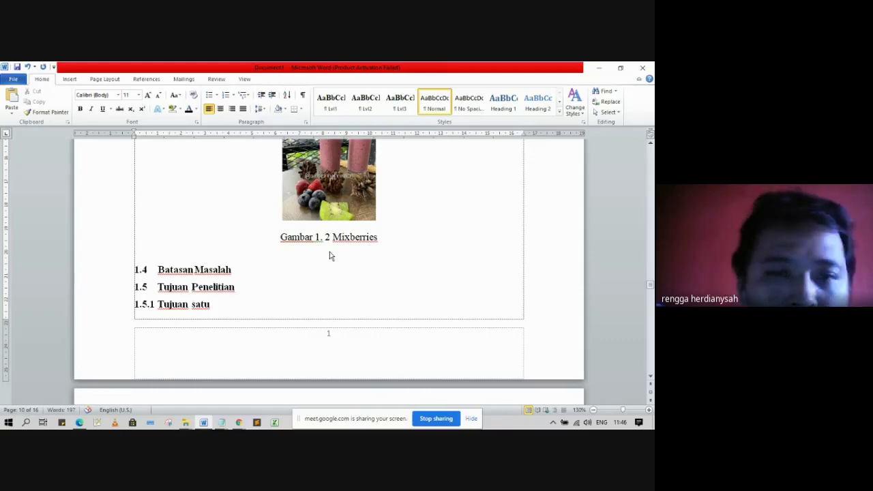
{"action": "left_click", "coordinate": [221, 114]}
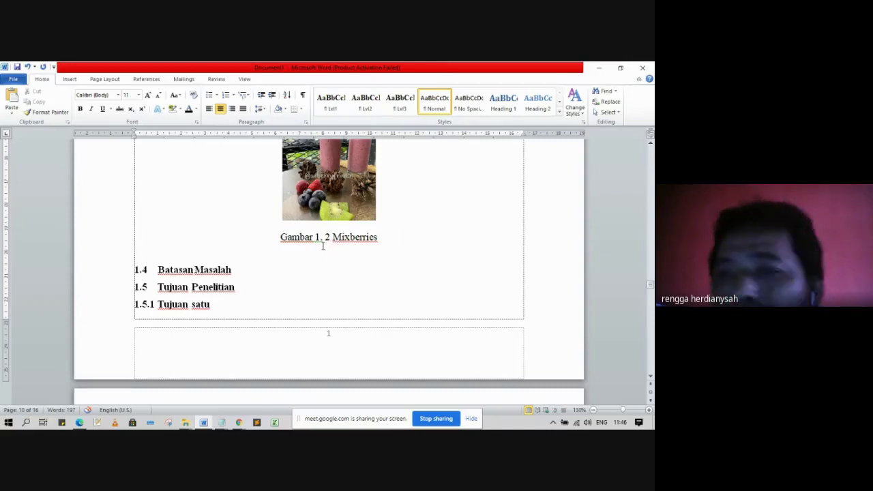
- Check the source note's alignment under the table and which quick style the caption Tabel 1. 1 Tabel Mahasiswa uses
{"action": "scroll", "coordinate": [300, 260], "scroll_direction": "down", "scroll_amount": 6}
{"action": "scroll", "coordinate": [301, 260], "scroll_direction": "up", "scroll_amount": 3}
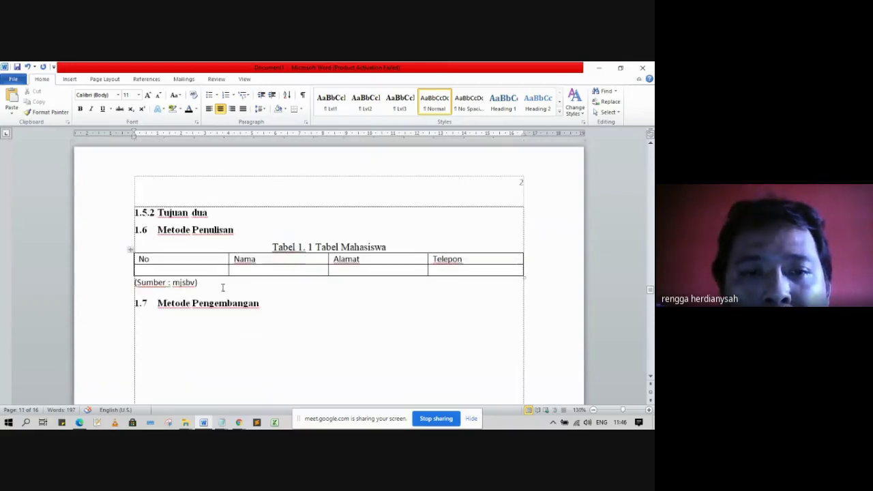
{"action": "left_click", "coordinate": [208, 282]}
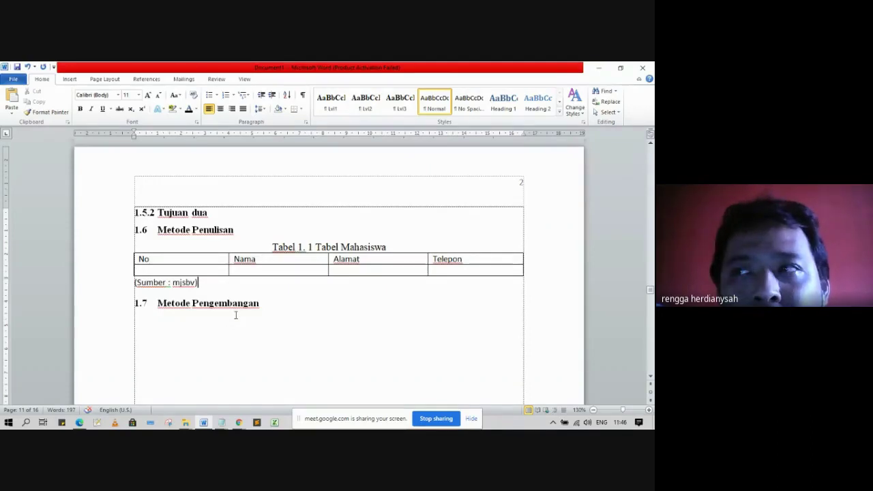
{"action": "scroll", "coordinate": [236, 315], "scroll_direction": "up", "scroll_amount": 15}
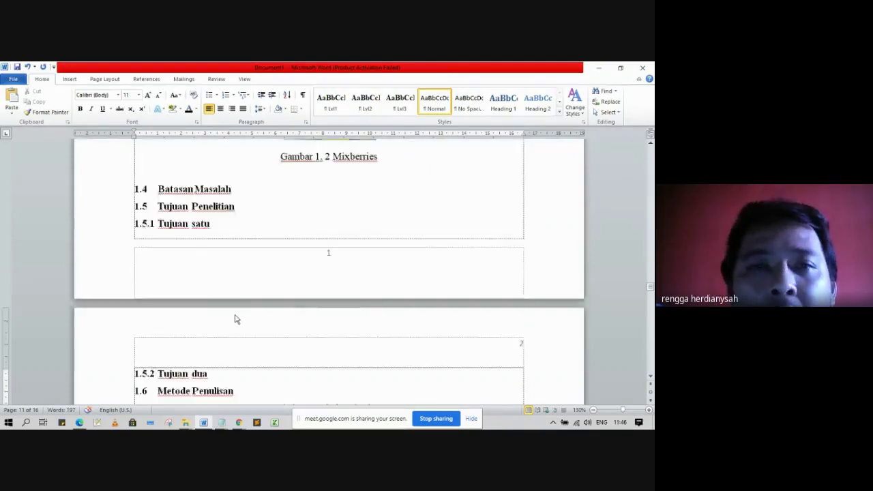
{"action": "scroll", "coordinate": [235, 315], "scroll_direction": "down", "scroll_amount": 15}
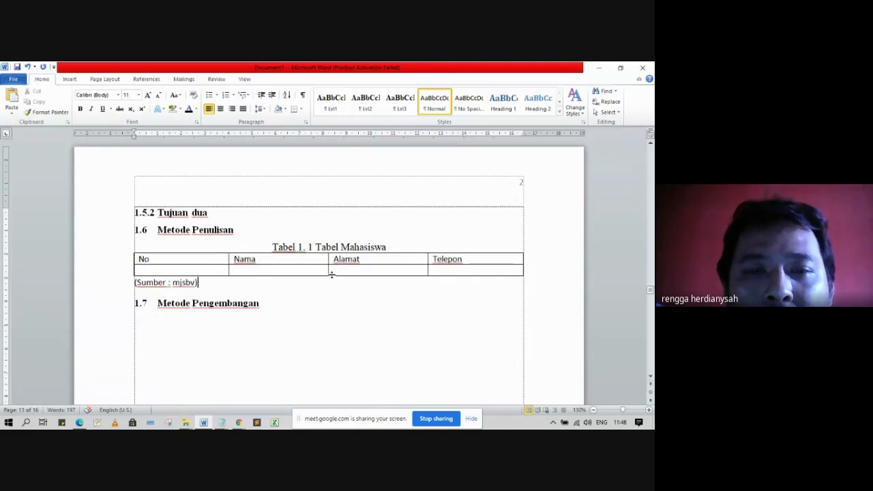
{"action": "left_click", "coordinate": [103, 249]}
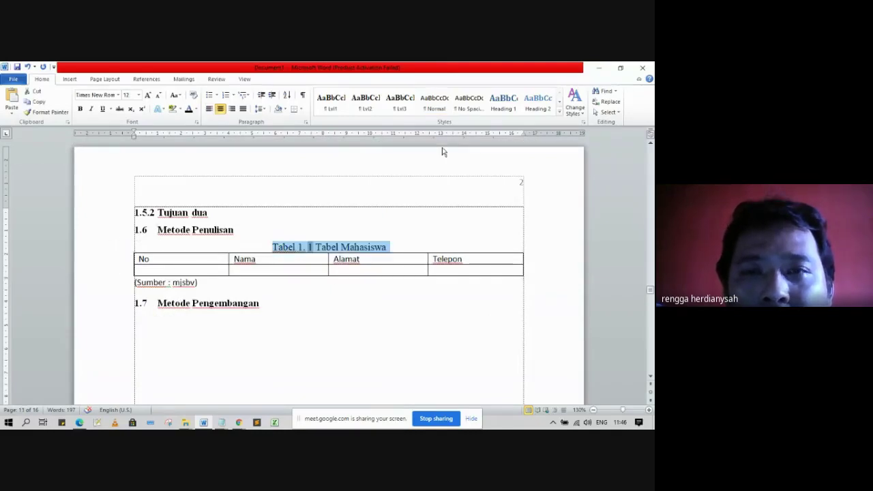
{"action": "left_click", "coordinate": [559, 113]}
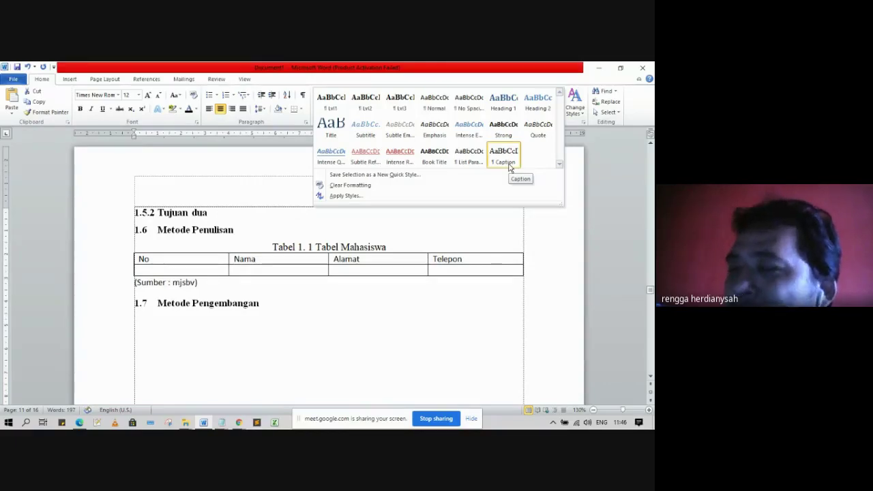
{"action": "triple_click", "coordinate": [343, 251]}
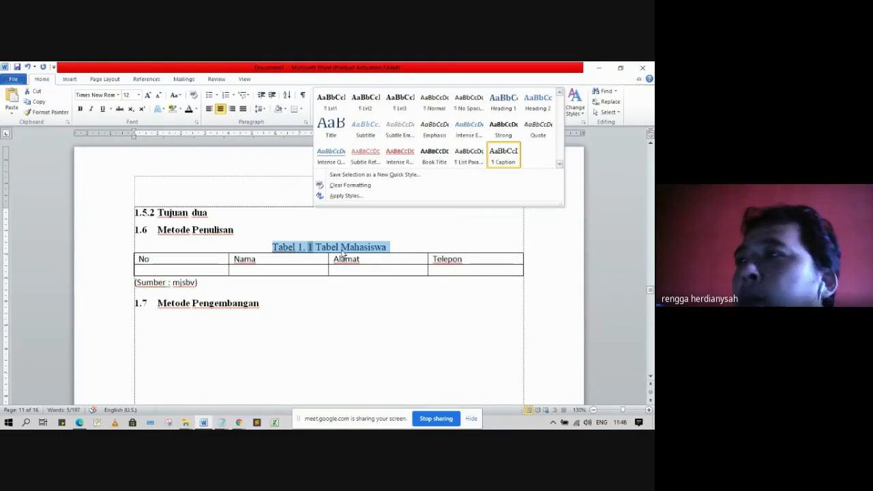
{"action": "key", "text": "Escape"}
{"action": "left_click", "coordinate": [382, 308]}
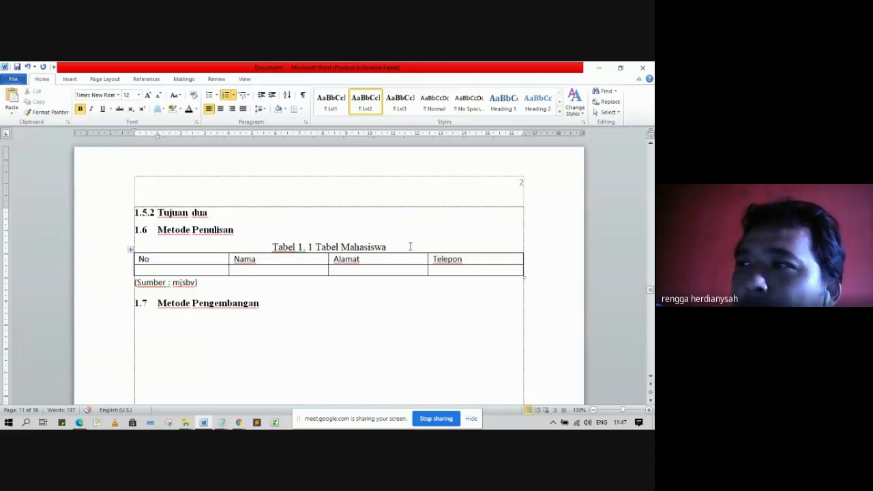
- Compare the Gambar 1. 2 Mixberries caption with the other picture caption and the Tabel 1. 1 caption in chapter I
{"action": "scroll", "coordinate": [410, 247], "scroll_direction": "up", "scroll_amount": 3}
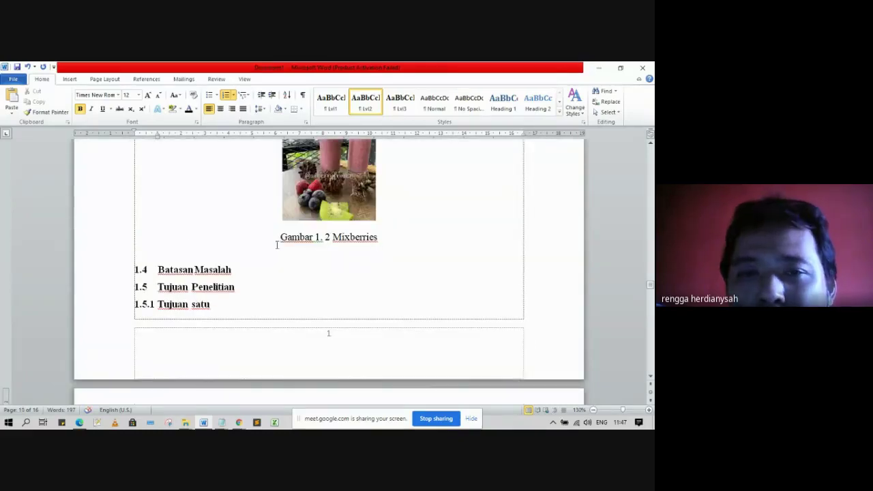
{"action": "left_click", "coordinate": [103, 242]}
{"action": "scroll", "coordinate": [123, 251], "scroll_direction": "up", "scroll_amount": 3}
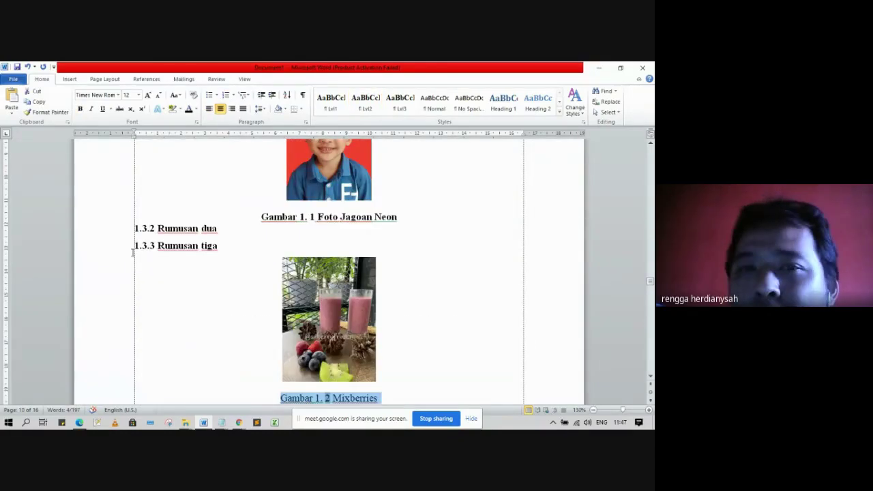
{"action": "scroll", "coordinate": [133, 252], "scroll_direction": "down", "scroll_amount": 6}
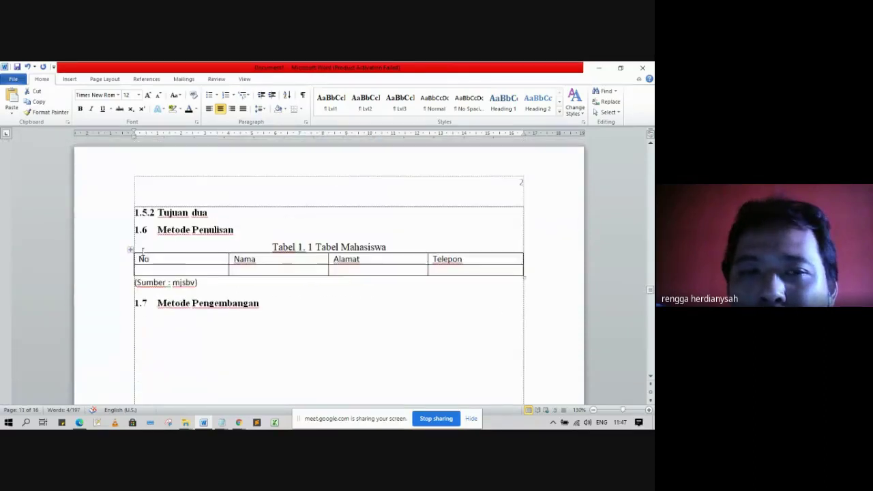
{"action": "left_click", "coordinate": [114, 254]}
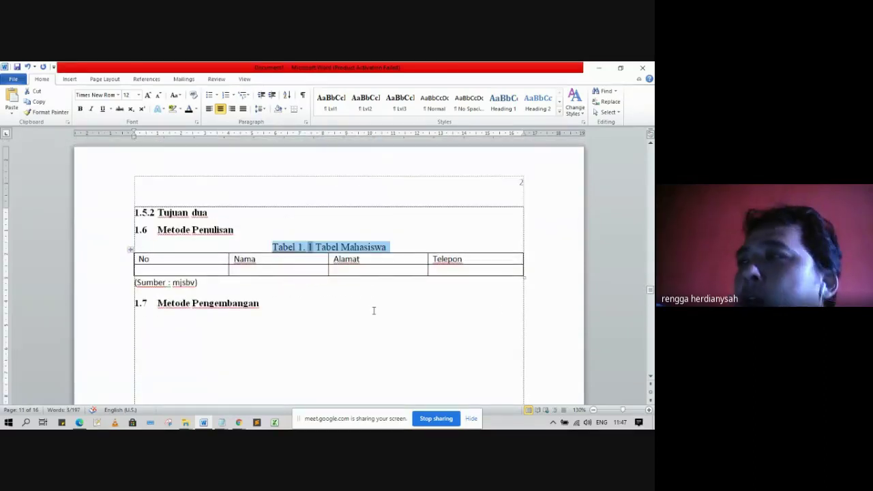
{"action": "left_click", "coordinate": [419, 325]}
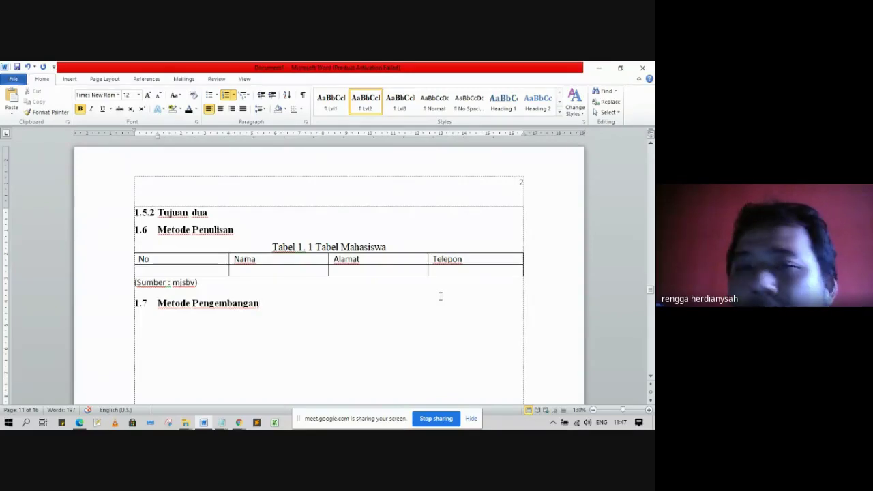
- Apply the Normal style to the empty paragraph under the DAFTAR GAMBAR heading and add a new line below it
{"action": "scroll", "coordinate": [440, 296], "scroll_direction": "up", "scroll_amount": 10}
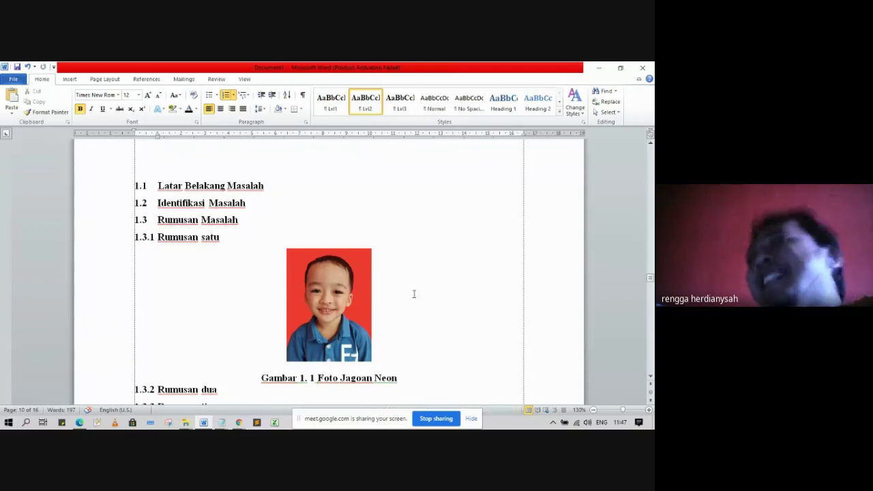
{"action": "scroll", "coordinate": [432, 267], "scroll_direction": "up", "scroll_amount": 5}
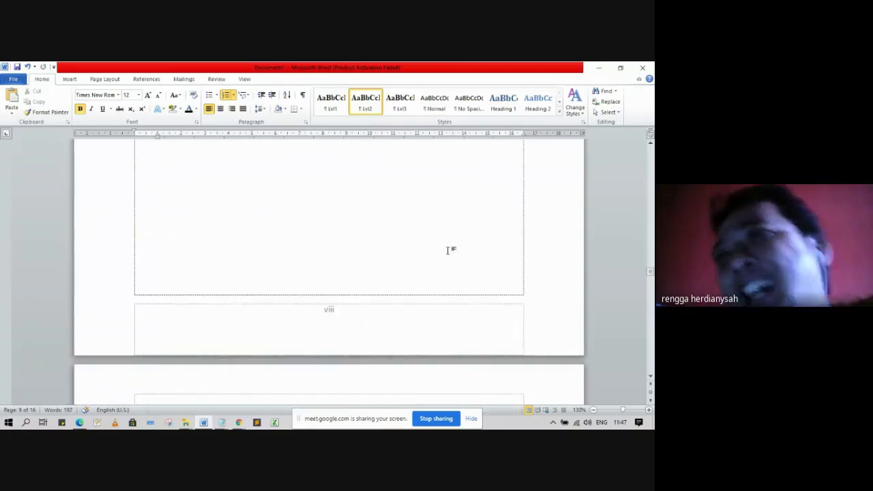
{"action": "scroll", "coordinate": [460, 239], "scroll_direction": "down", "scroll_amount": 3}
{"action": "scroll", "coordinate": [460, 239], "scroll_direction": "up", "scroll_amount": 10}
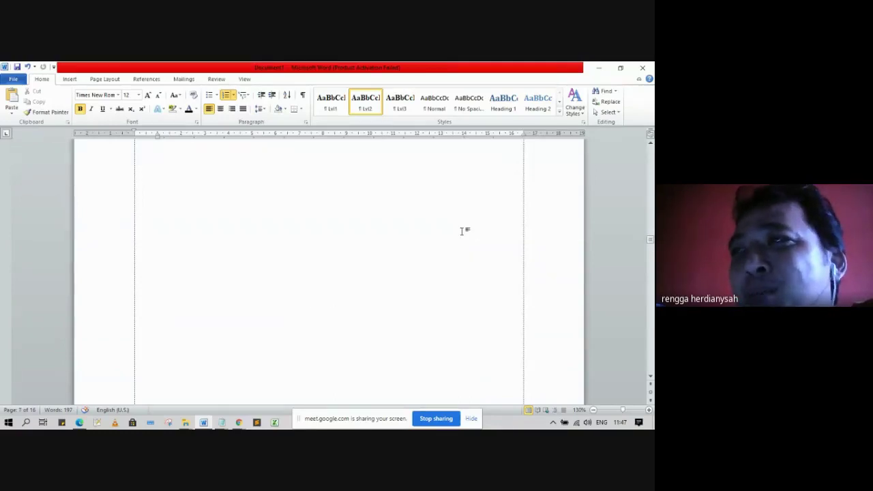
{"action": "scroll", "coordinate": [464, 229], "scroll_direction": "down", "scroll_amount": 3}
{"action": "scroll", "coordinate": [466, 226], "scroll_direction": "up", "scroll_amount": 3}
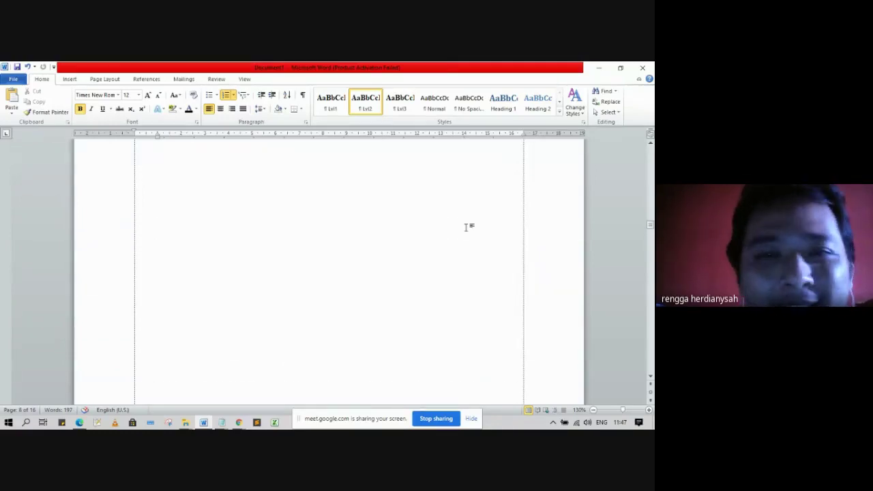
{"action": "scroll", "coordinate": [466, 226], "scroll_direction": "up", "scroll_amount": 2}
{"action": "scroll", "coordinate": [466, 225], "scroll_direction": "down", "scroll_amount": 4}
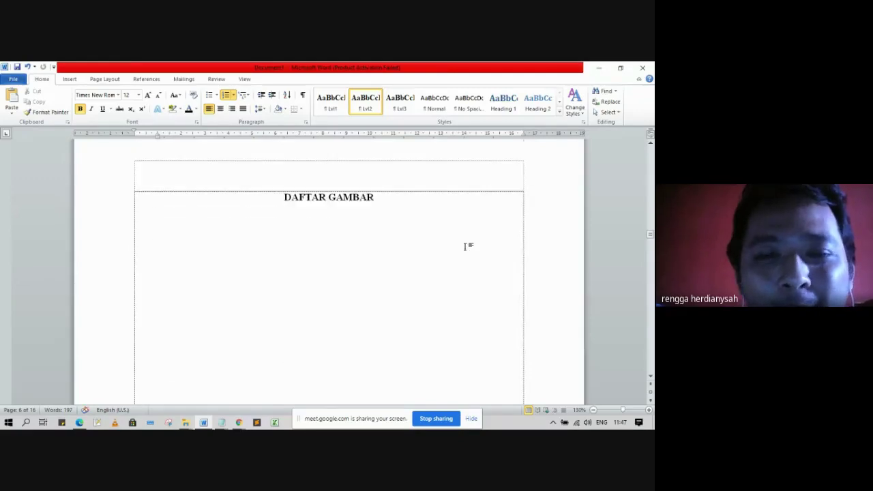
{"action": "left_click", "coordinate": [354, 287]}
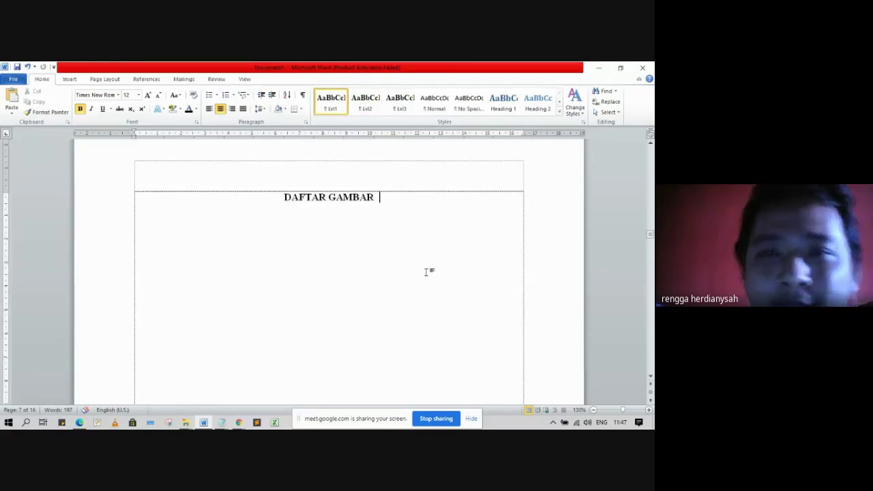
{"action": "left_click", "coordinate": [440, 104]}
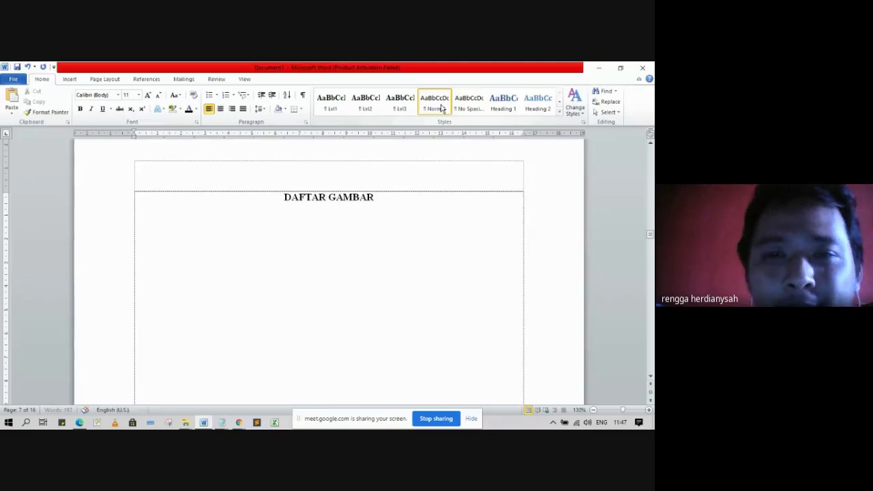
{"action": "key", "text": "Return"}
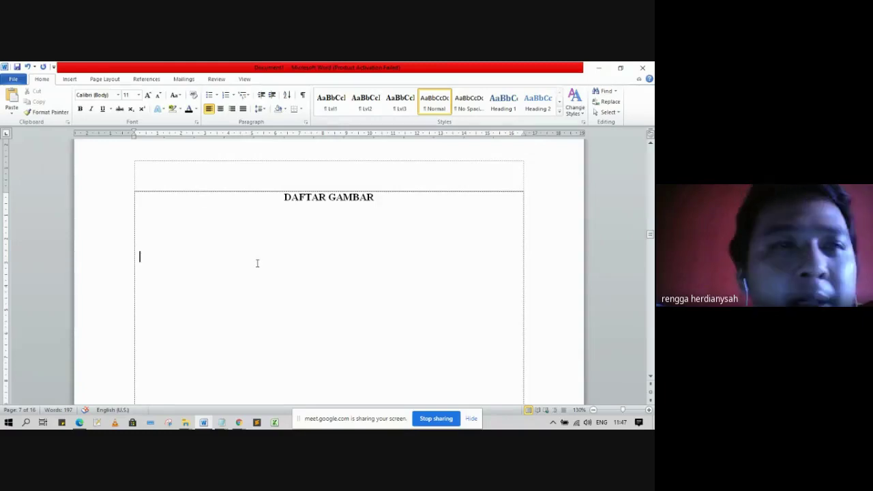
- Open the Table of Figures settings for inserting a list of pictures under the DAFTAR GAMBAR heading
{"action": "left_click", "coordinate": [148, 80]}
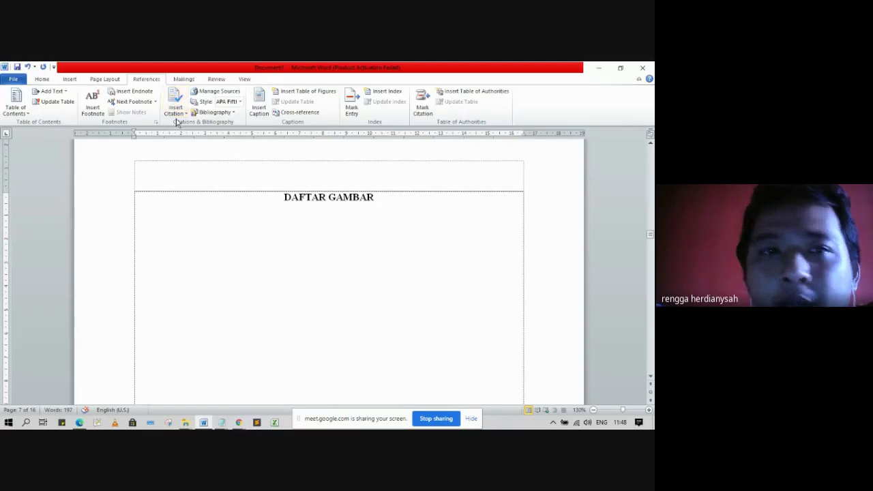
{"action": "left_click", "coordinate": [310, 96]}
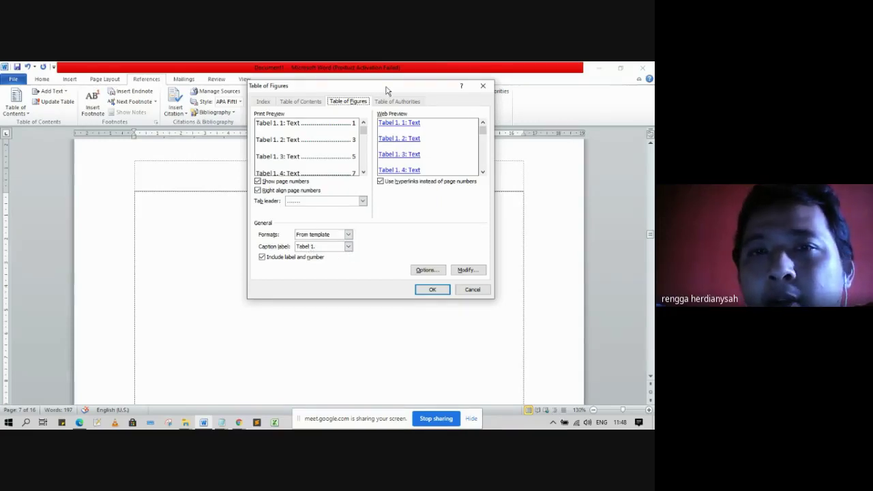
- Choose "Gambar 1." as the caption label for the table of figures
{"action": "left_click", "coordinate": [348, 247]}
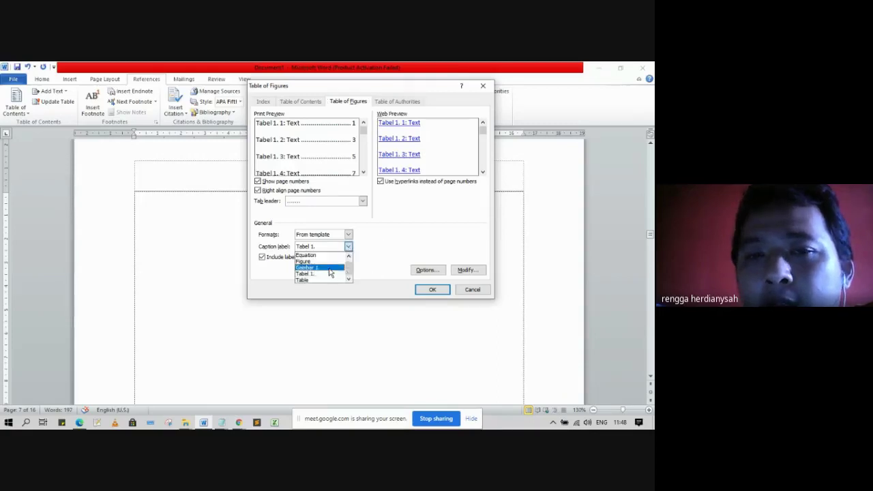
{"action": "left_click", "coordinate": [328, 272]}
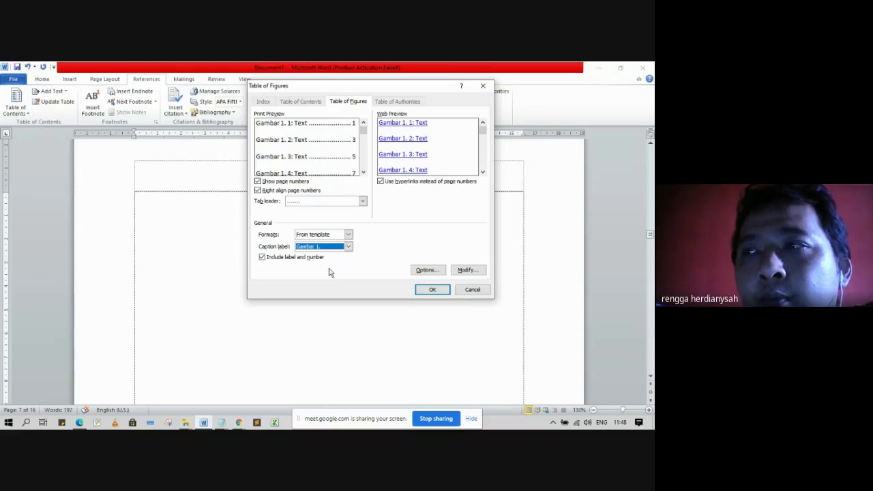
{"action": "left_click", "coordinate": [427, 270]}
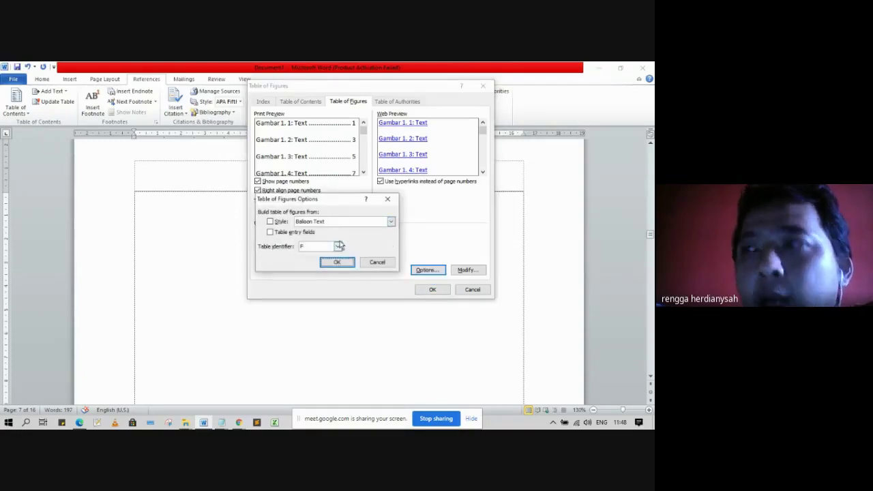
{"action": "left_click_drag", "start_coordinate": [342, 202], "coordinate": [501, 185]}
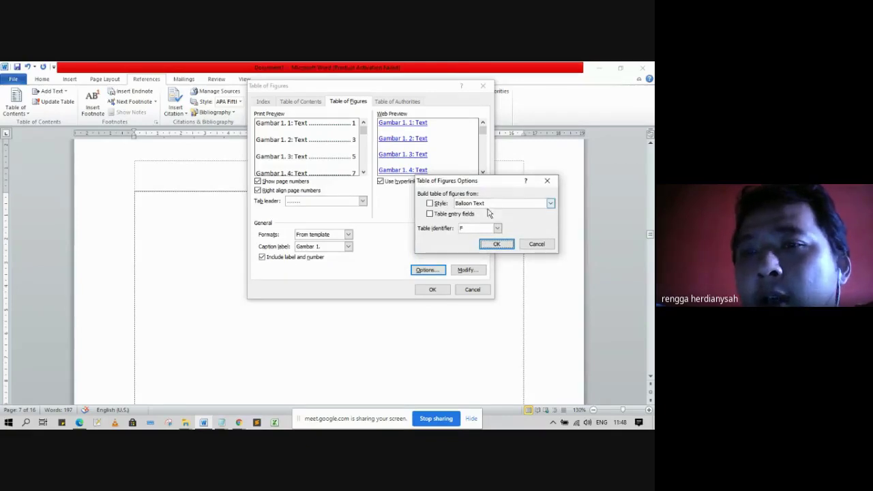
{"action": "left_click", "coordinate": [536, 244]}
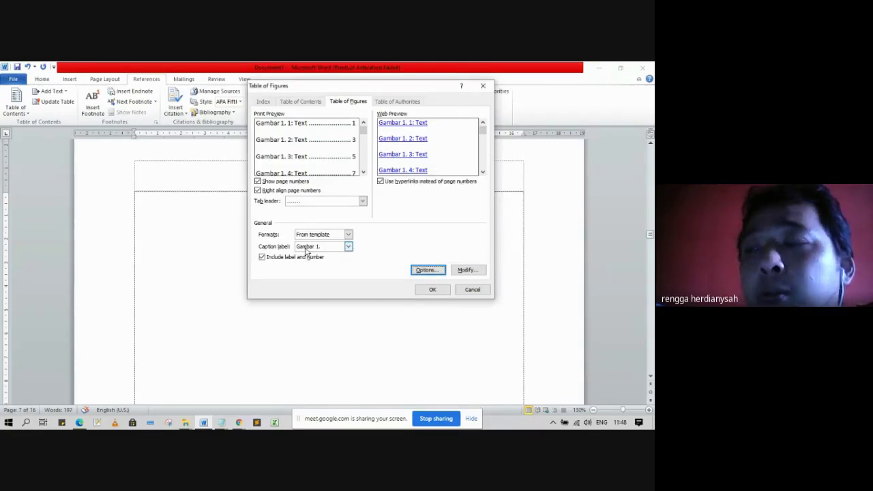
- Insert the configured table of figures under the DAFTAR GAMBAR heading
{"action": "left_click", "coordinate": [423, 292]}
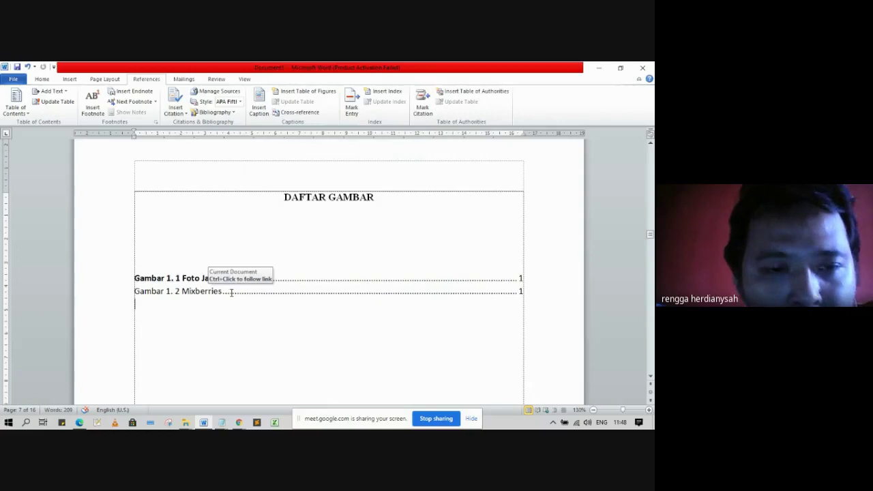
{"action": "scroll", "coordinate": [230, 292], "scroll_direction": "down", "scroll_amount": 15}
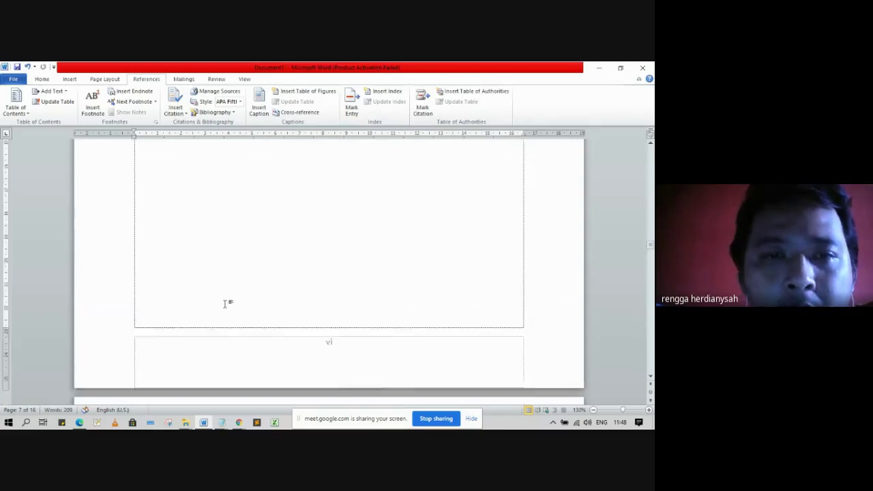
{"action": "scroll", "coordinate": [226, 304], "scroll_direction": "up", "scroll_amount": 12}
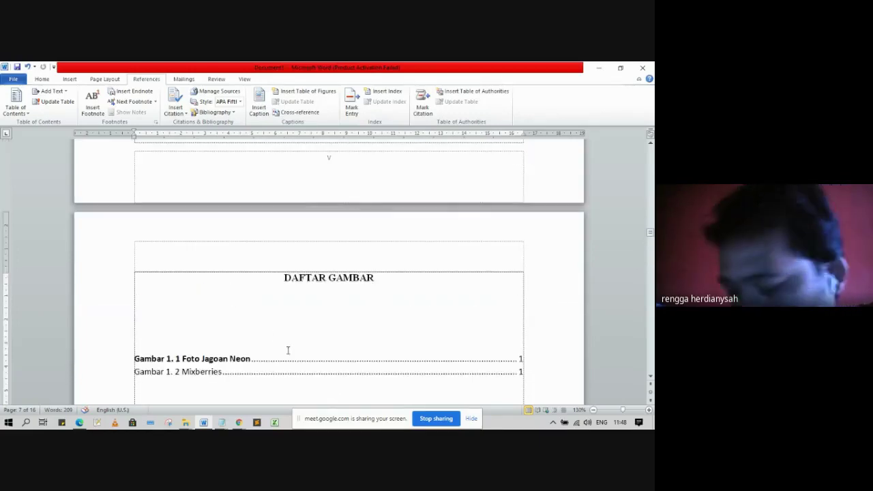
- Follow the first figure entry to its caption "Gambar 1. 1 Foto Jagoan Neon", remove the caption's bold formatting and return to the figure list
{"action": "double_click", "coordinate": [302, 359]}
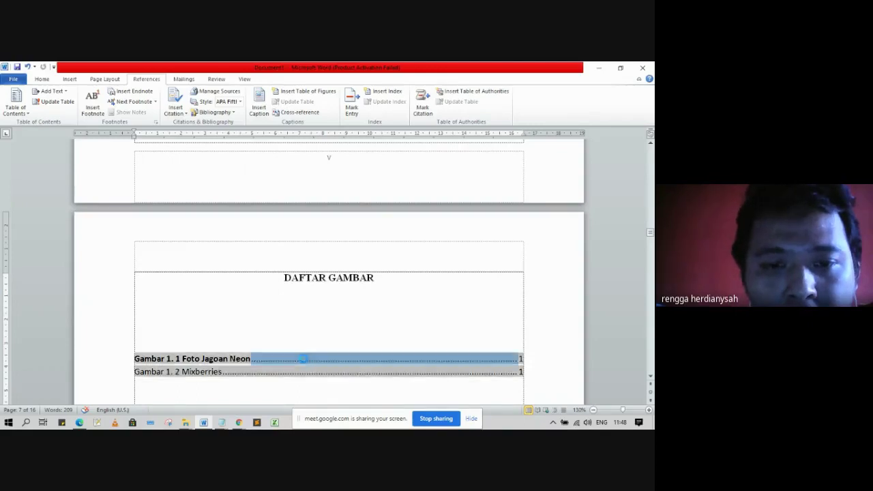
{"action": "left_click", "coordinate": [302, 359], "text": "ctrl"}
{"action": "left_click", "coordinate": [114, 202]}
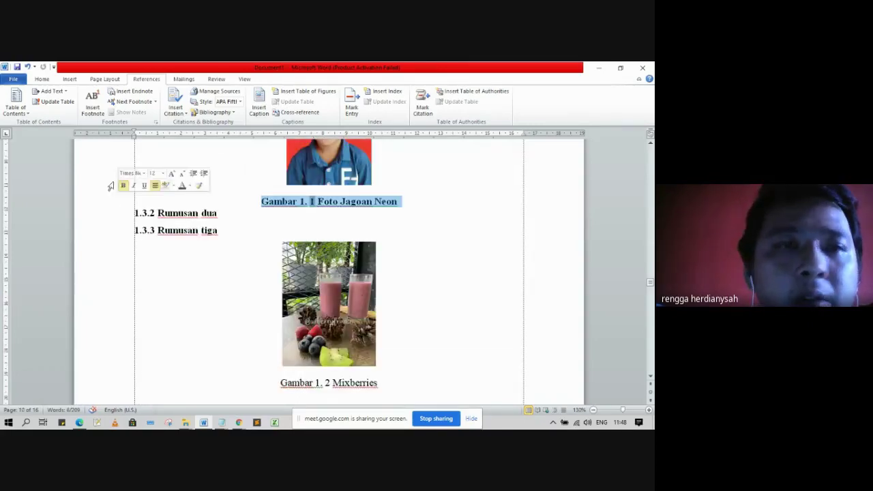
{"action": "left_click", "coordinate": [42, 78]}
{"action": "left_click", "coordinate": [79, 109]}
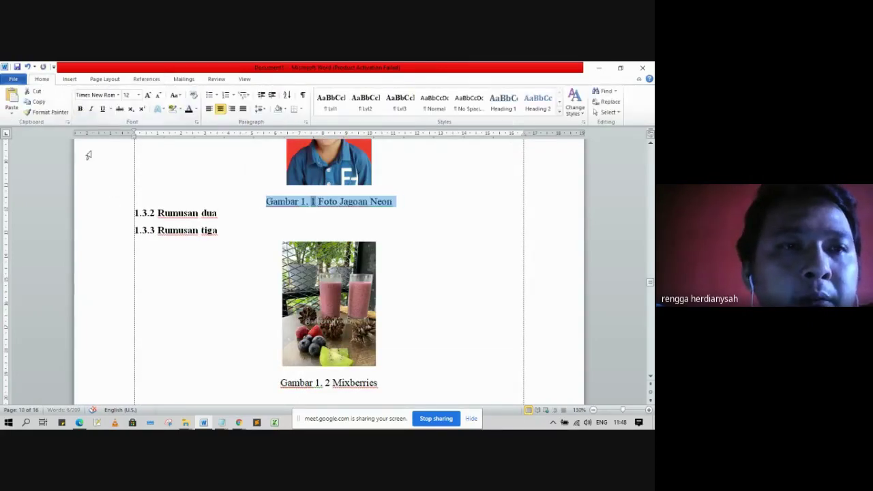
{"action": "scroll", "coordinate": [273, 232], "scroll_direction": "up", "scroll_amount": 15}
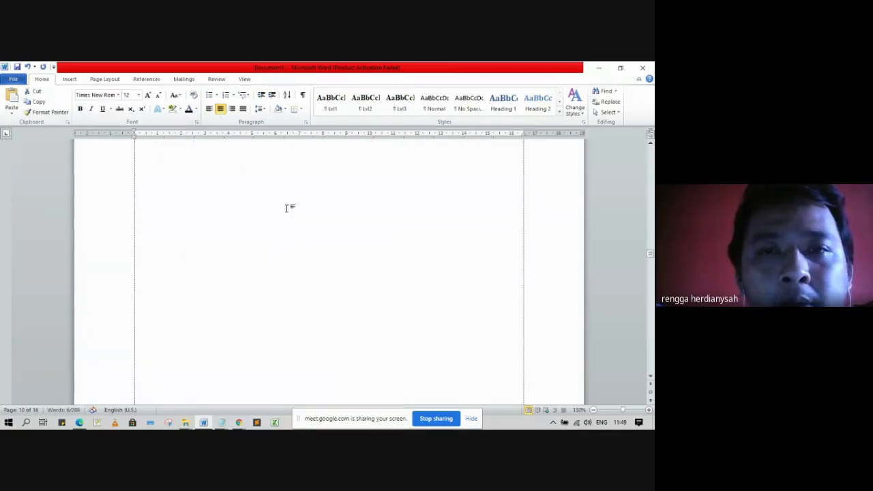
{"action": "scroll", "coordinate": [287, 211], "scroll_direction": "up", "scroll_amount": 6}
{"action": "scroll", "coordinate": [277, 230], "scroll_direction": "down", "scroll_amount": 4}
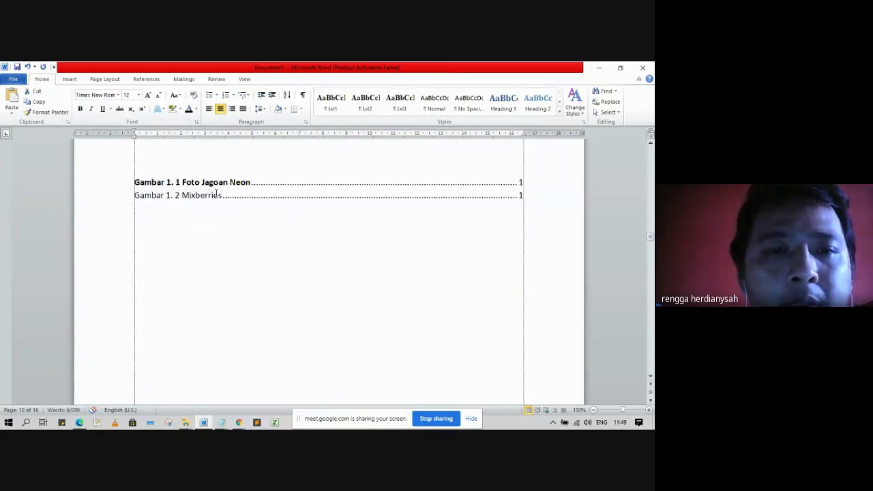
{"action": "left_click", "coordinate": [217, 194]}
{"action": "left_click", "coordinate": [251, 183]}
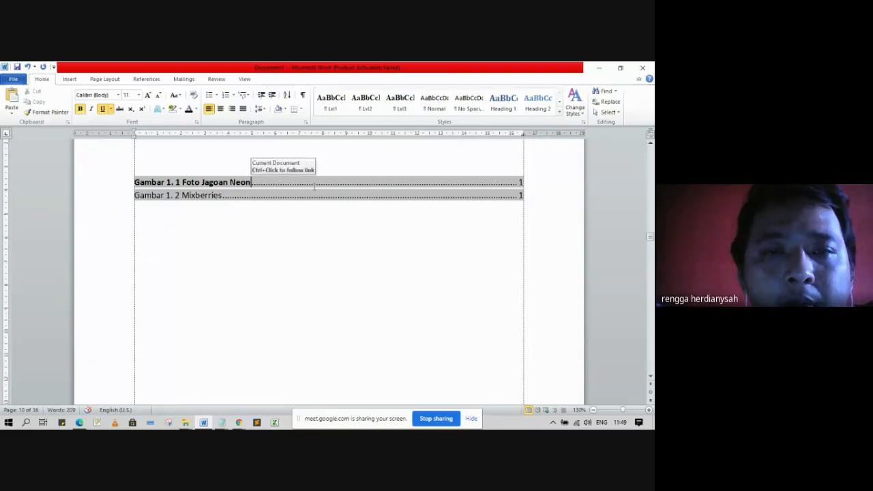
{"action": "key", "text": "BackSpace"}
{"action": "key", "text": "BackSpace"}
{"action": "key", "text": "BackSpace"}
{"action": "key", "text": "BackSpace"}
{"action": "key", "text": "BackSpace"}
{"action": "key", "text": "BackSpace"}
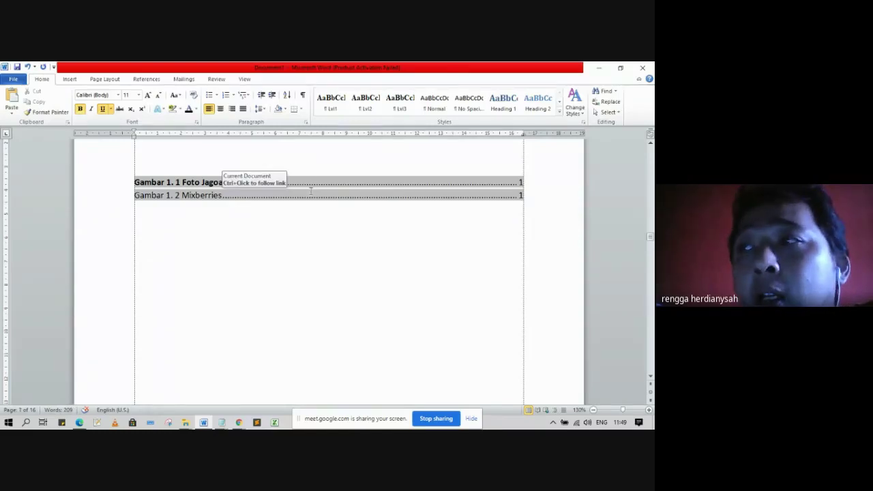
{"action": "left_click", "coordinate": [332, 216]}
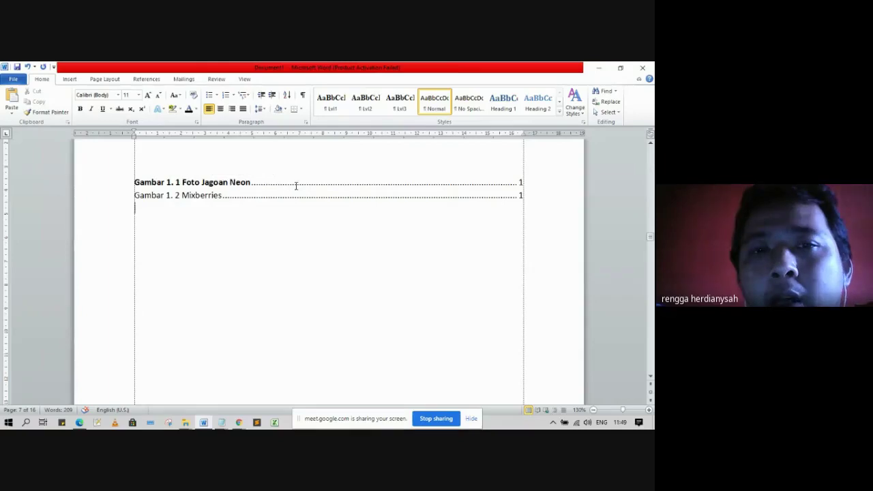
- Update the list of figures under DAFTAR GAMBAR, choosing to update the entire table
{"action": "right_click", "coordinate": [296, 184]}
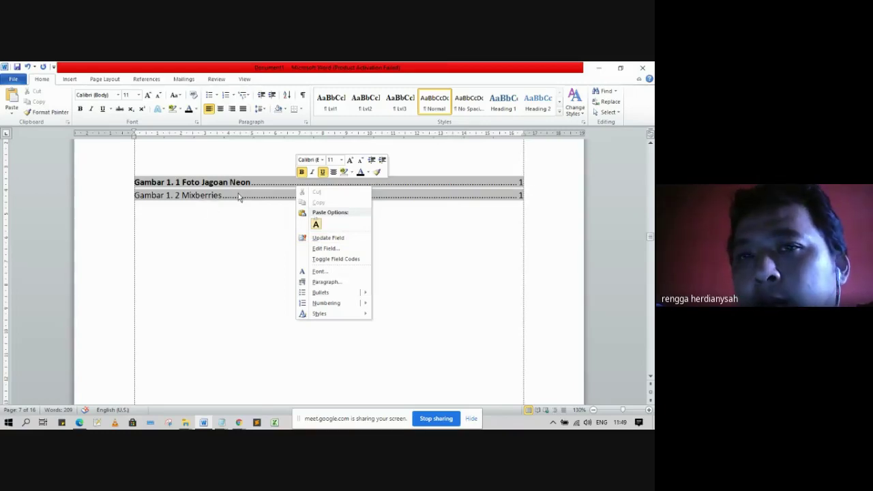
{"action": "left_click", "coordinate": [343, 240]}
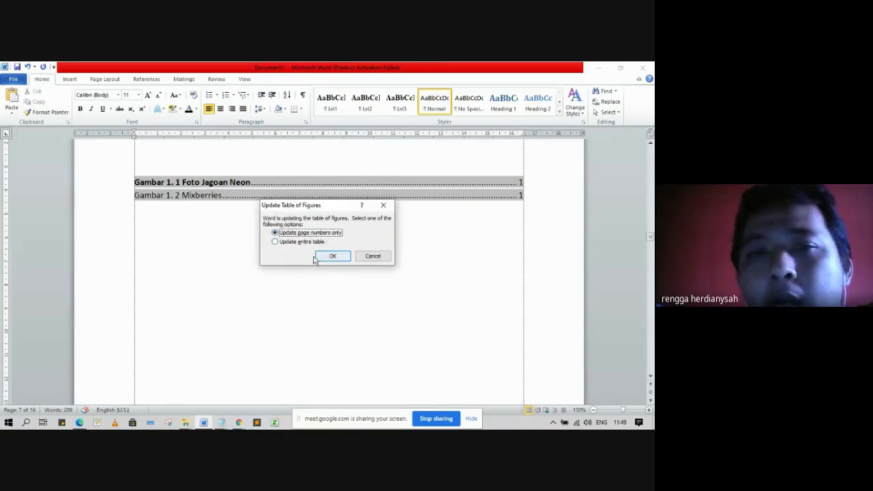
{"action": "left_click", "coordinate": [298, 242]}
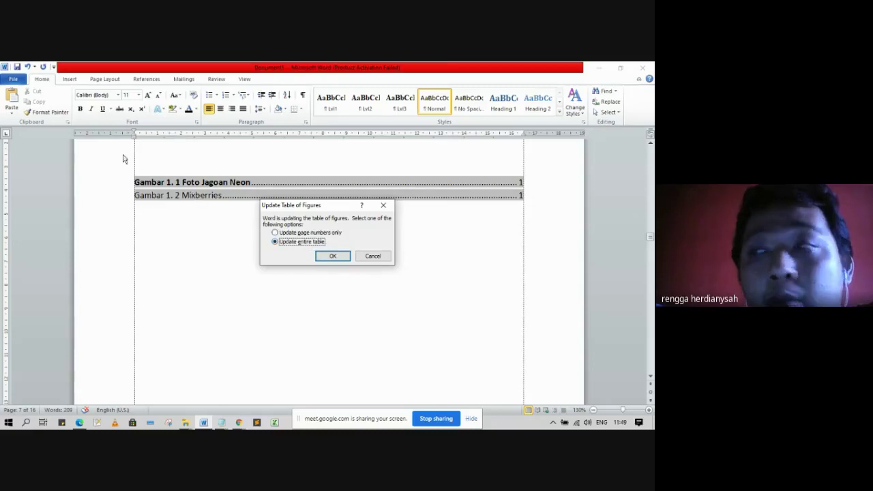
{"action": "left_click", "coordinate": [331, 257]}
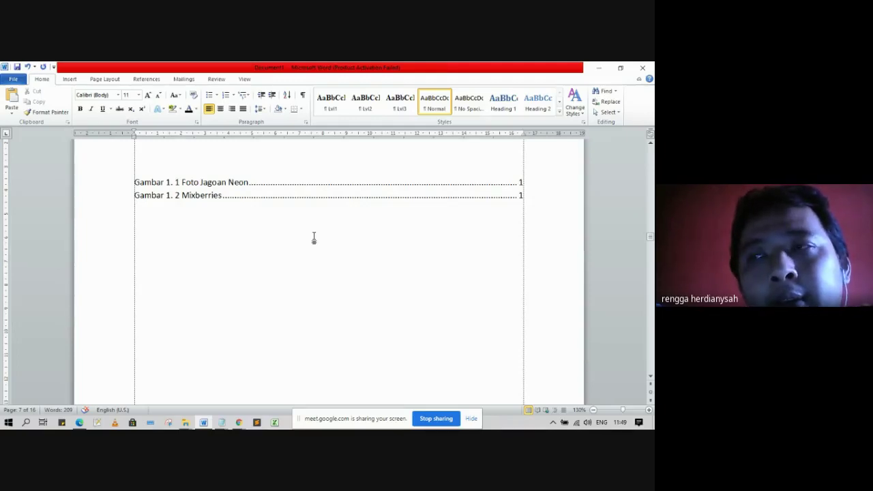
- Insert a table of figures with the caption label "Tabel 1." on a new line below the DAFTAR TABEL heading
{"action": "scroll", "coordinate": [314, 237], "scroll_direction": "down", "scroll_amount": 10}
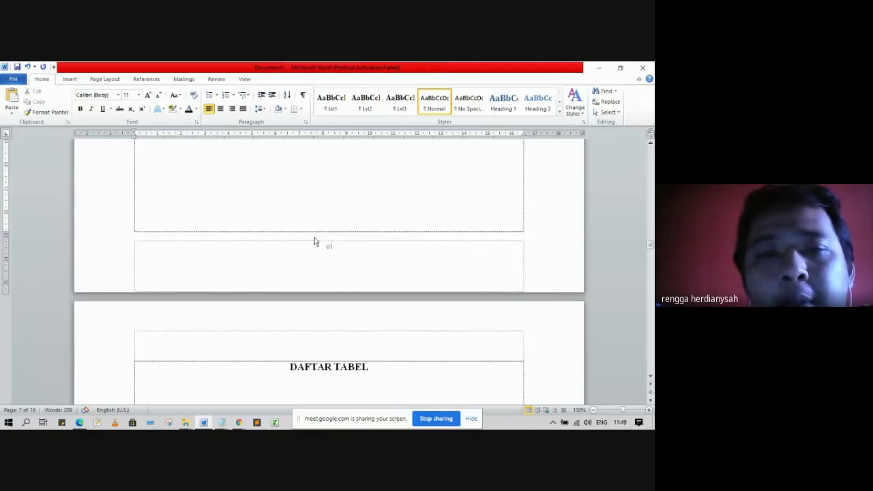
{"action": "left_click", "coordinate": [407, 295]}
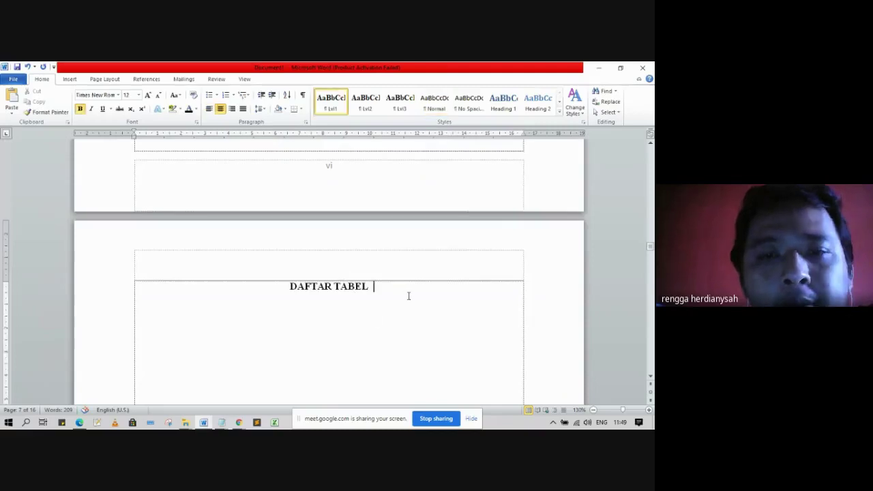
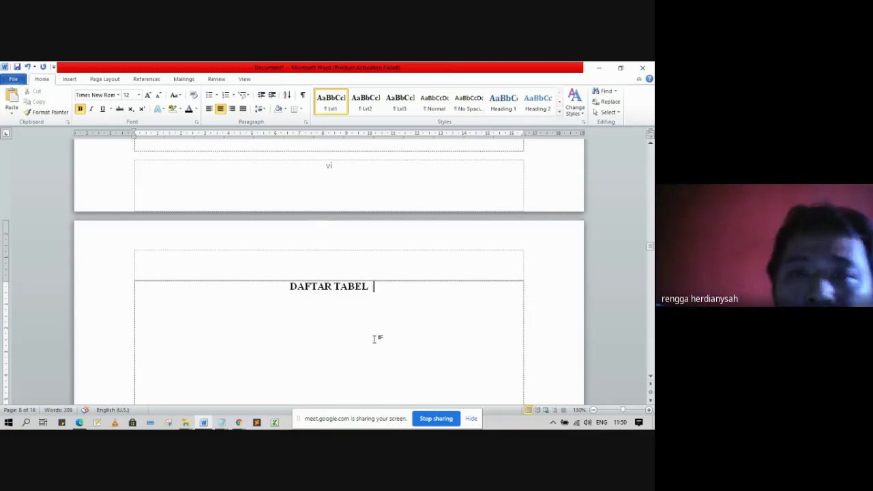
{"action": "key", "text": "Return"}
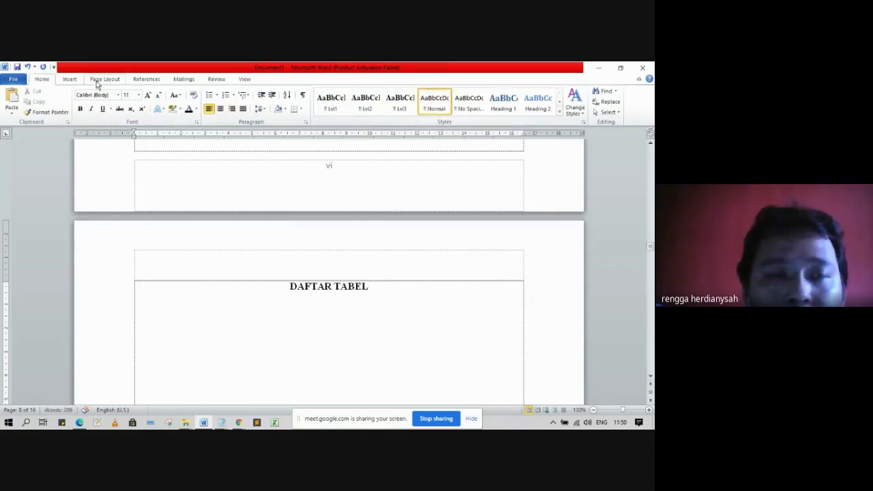
{"action": "left_click", "coordinate": [145, 80]}
{"action": "left_click", "coordinate": [300, 91]}
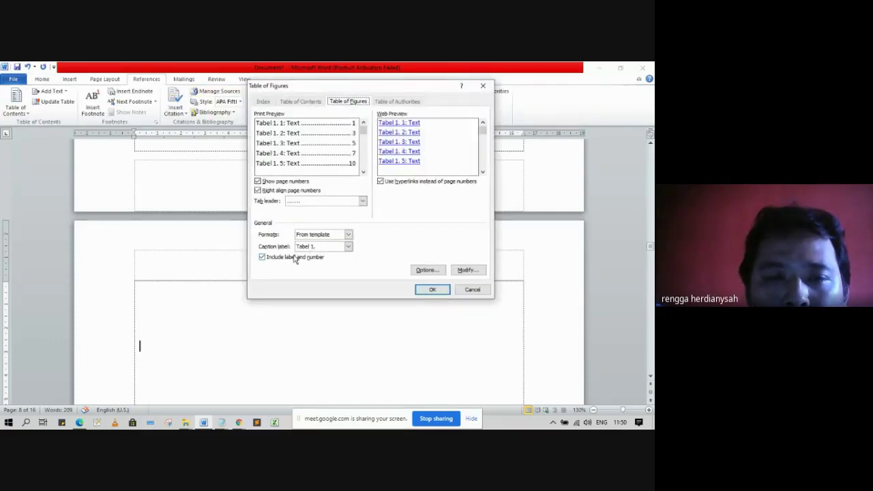
{"action": "left_click", "coordinate": [433, 290]}
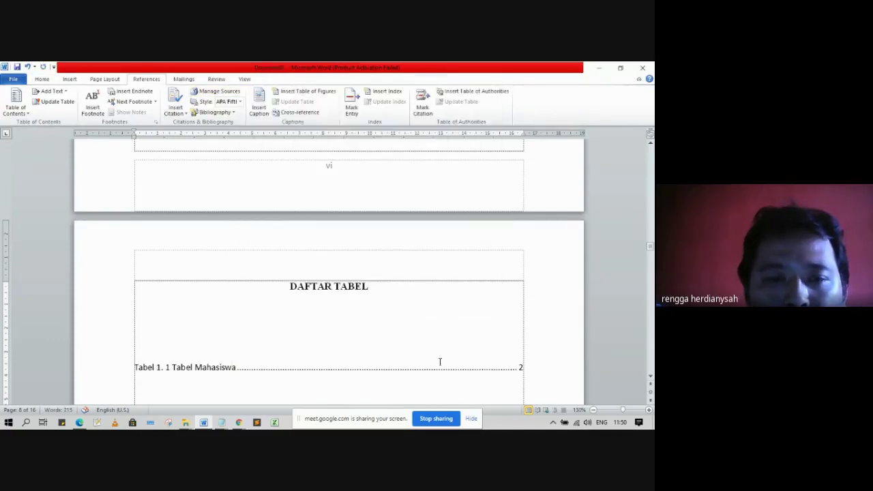
- Review the entries and page numbers in the lists under DAFTAR TABEL and DAFTAR GAMBAR
{"action": "scroll", "coordinate": [444, 342], "scroll_direction": "down", "scroll_amount": 2}
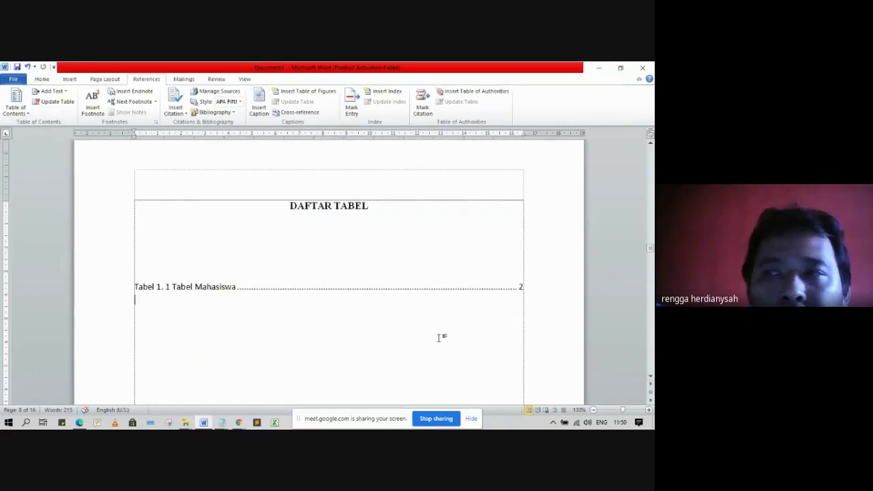
{"action": "scroll", "coordinate": [438, 337], "scroll_direction": "up", "scroll_amount": 2}
{"action": "scroll", "coordinate": [438, 338], "scroll_direction": "down", "scroll_amount": 1}
{"action": "scroll", "coordinate": [439, 338], "scroll_direction": "down", "scroll_amount": 2}
{"action": "scroll", "coordinate": [439, 338], "scroll_direction": "up", "scroll_amount": 1}
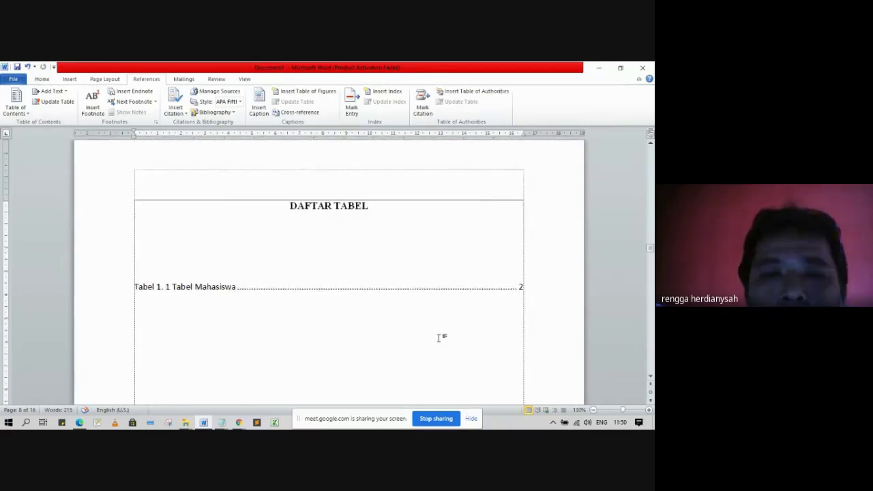
{"action": "scroll", "coordinate": [439, 337], "scroll_direction": "up", "scroll_amount": 5}
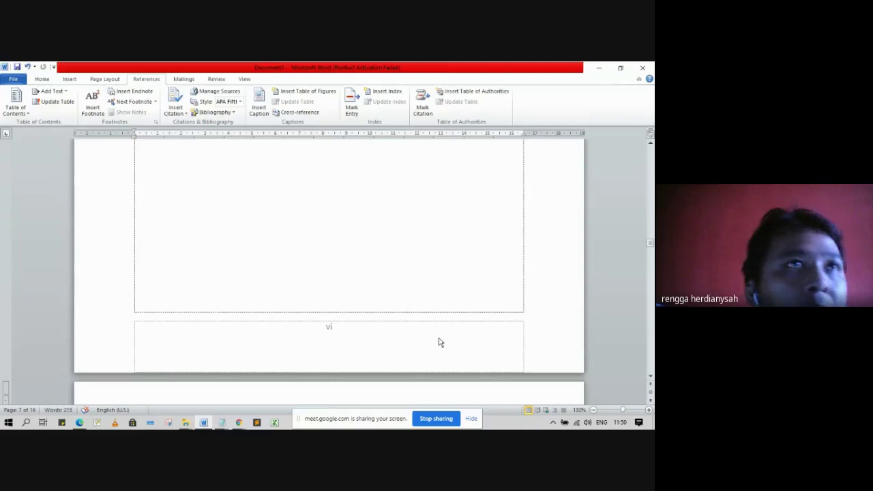
{"action": "scroll", "coordinate": [439, 341], "scroll_direction": "down", "scroll_amount": 8}
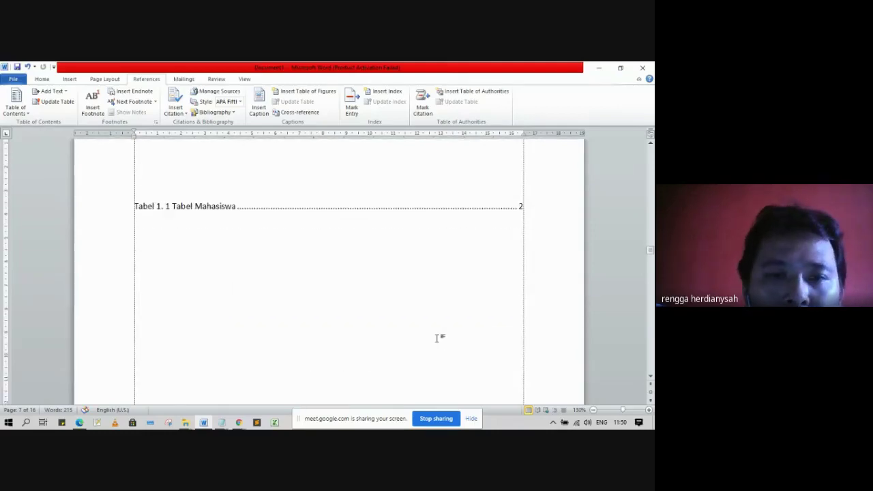
{"action": "scroll", "coordinate": [437, 339], "scroll_direction": "up", "scroll_amount": 4}
{"action": "scroll", "coordinate": [437, 338], "scroll_direction": "up", "scroll_amount": 6}
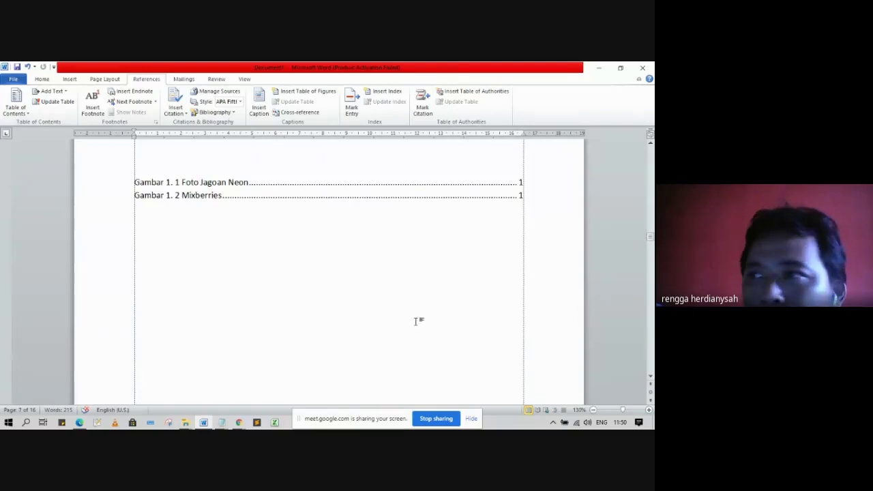
{"action": "scroll", "coordinate": [416, 322], "scroll_direction": "down", "scroll_amount": 10}
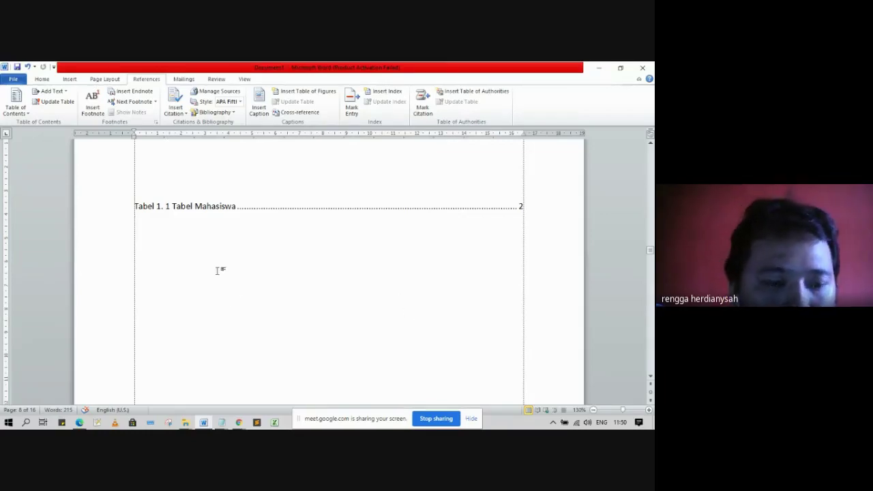
- Delete the list of tables under DAFTAR TABEL and go back to the DAFTAR GAMBAR page
{"action": "left_click", "coordinate": [111, 214]}
{"action": "key", "text": "Delete"}
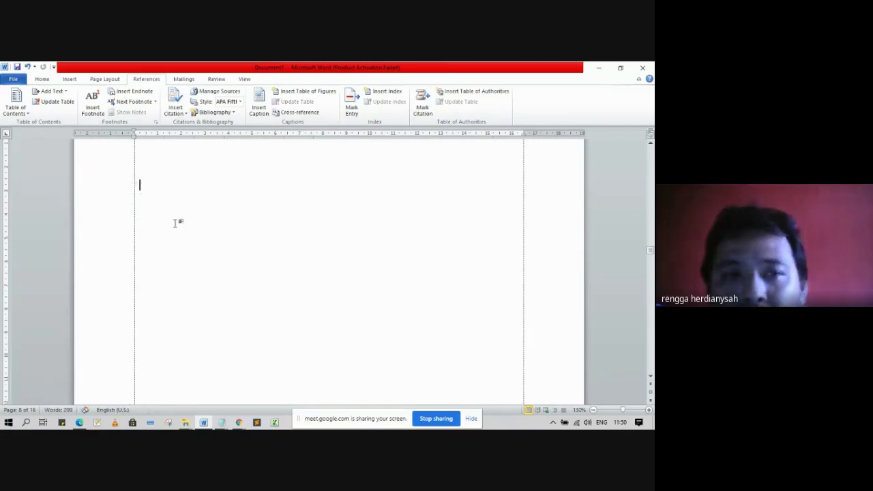
{"action": "scroll", "coordinate": [207, 233], "scroll_direction": "up", "scroll_amount": 3}
{"action": "scroll", "coordinate": [207, 233], "scroll_direction": "up", "scroll_amount": 6}
{"action": "scroll", "coordinate": [207, 236], "scroll_direction": "down", "scroll_amount": 3}
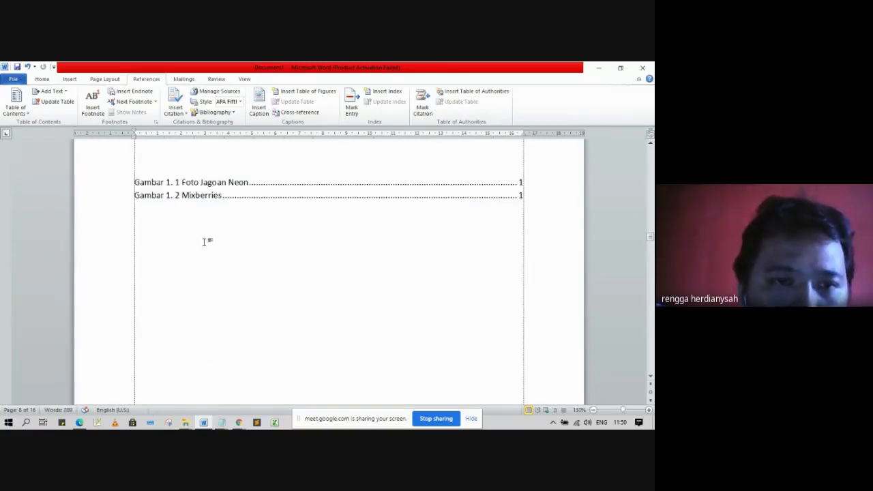
{"action": "scroll", "coordinate": [218, 259], "scroll_direction": "up", "scroll_amount": 2}
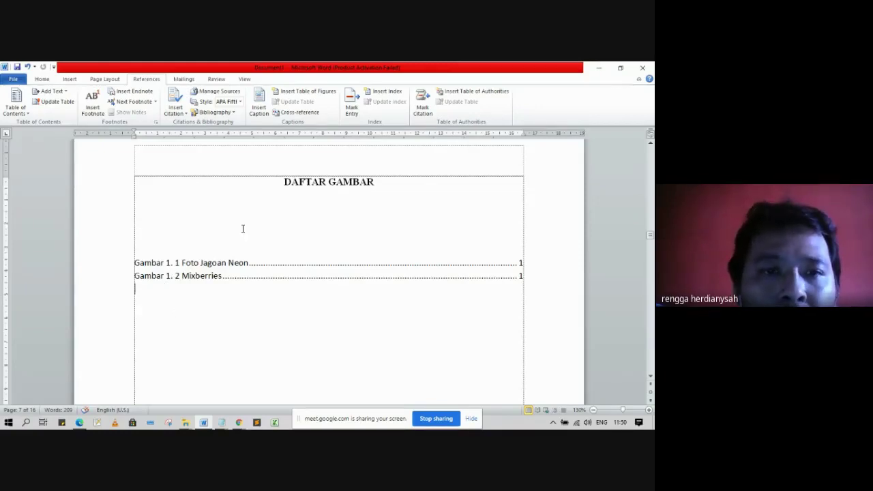
- Insert a table of figures with the caption label "Tabel 1." below the figure entries on the DAFTAR GAMBAR page
{"action": "left_click", "coordinate": [300, 91]}
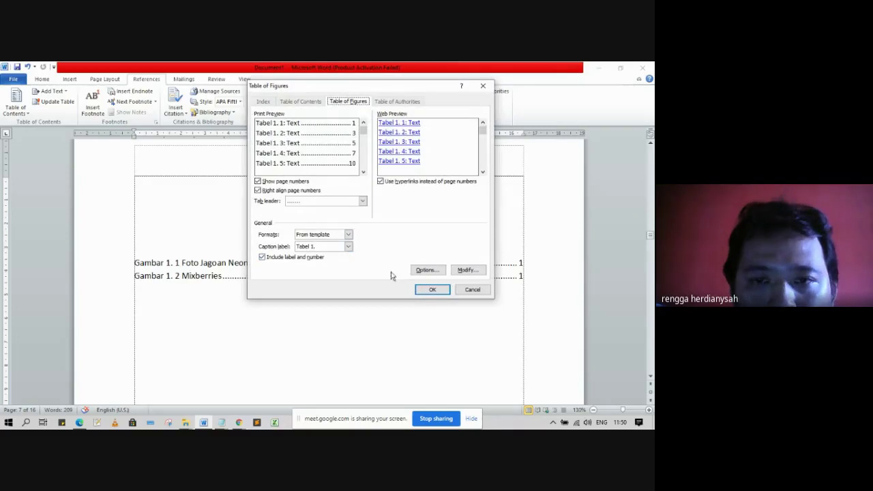
{"action": "left_click", "coordinate": [426, 289]}
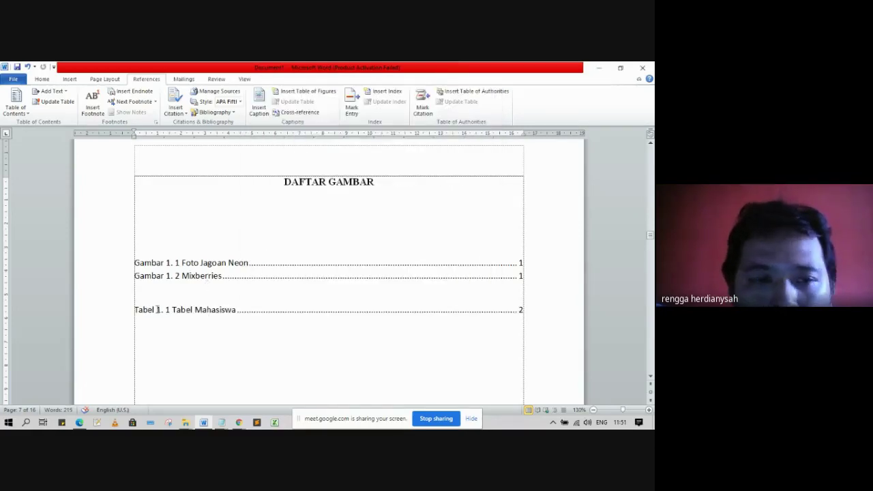
{"action": "left_click_drag", "start_coordinate": [135, 310], "coordinate": [174, 310]}
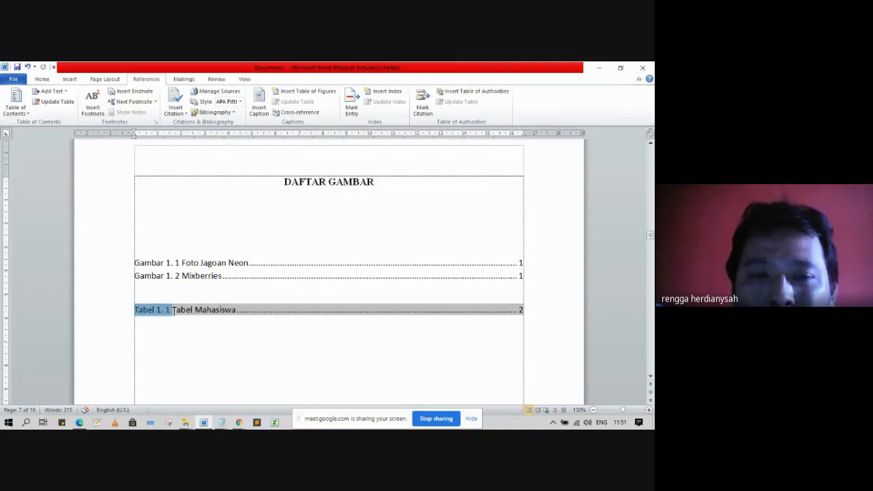
{"action": "left_click", "coordinate": [183, 339]}
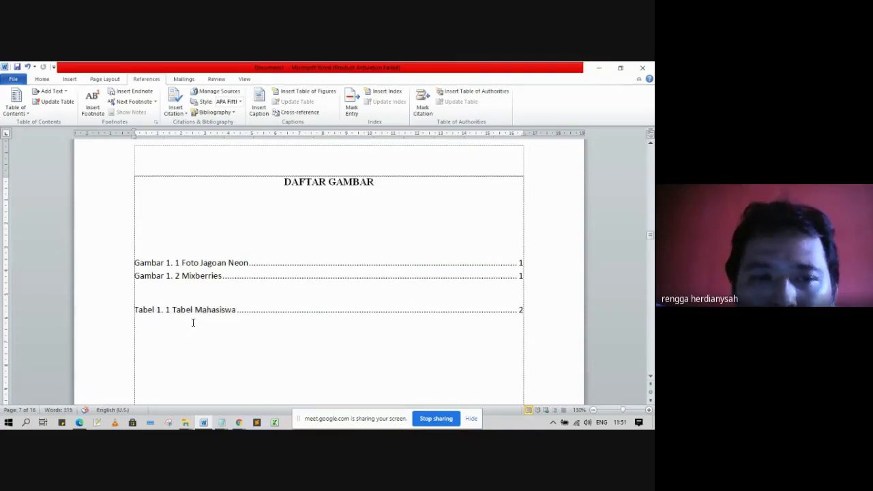
- Try to remove the gap below the figure entries under DAFTAR GAMBAR, and undo the deletion
{"action": "left_click", "coordinate": [175, 288]}
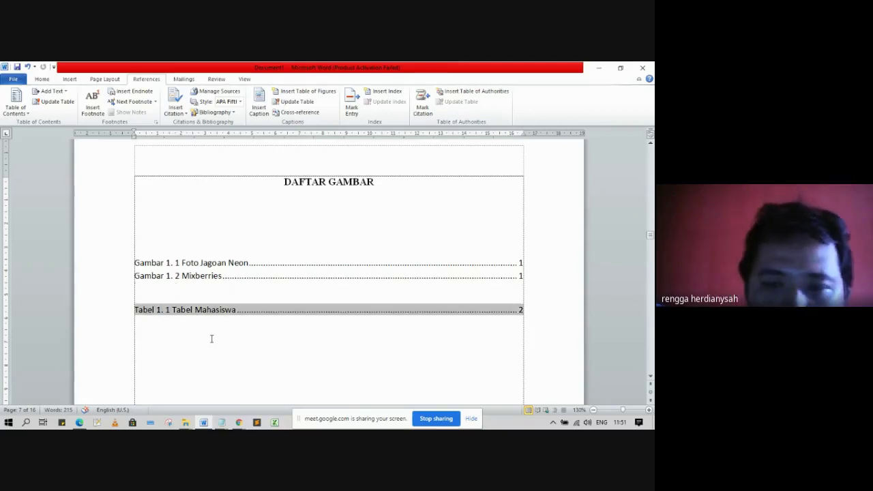
{"action": "key", "text": "shift+Up"}
{"action": "key", "text": "shift+Up"}
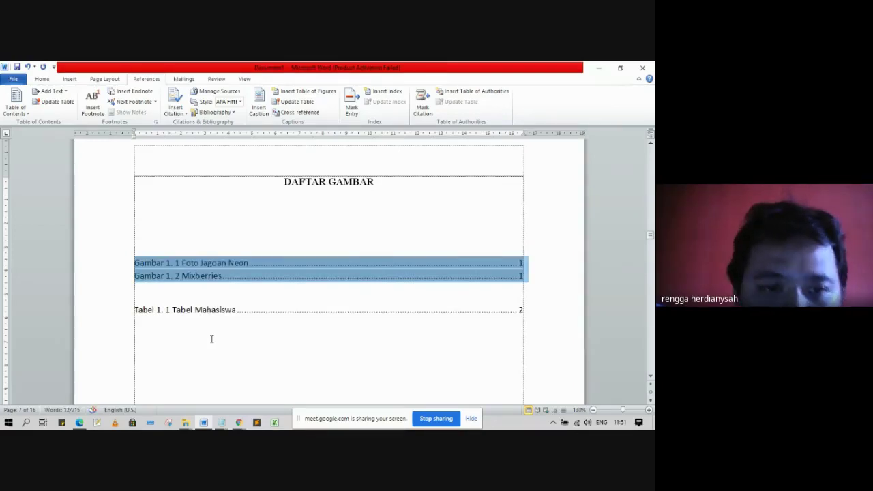
{"action": "left_click", "coordinate": [249, 293]}
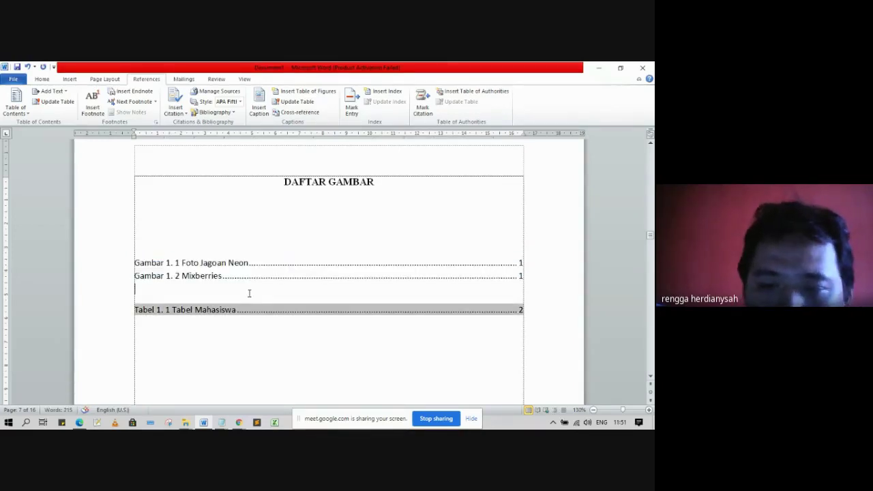
{"action": "key", "text": "shift+Up"}
{"action": "key", "text": "shift+Up"}
{"action": "key", "text": "Delete"}
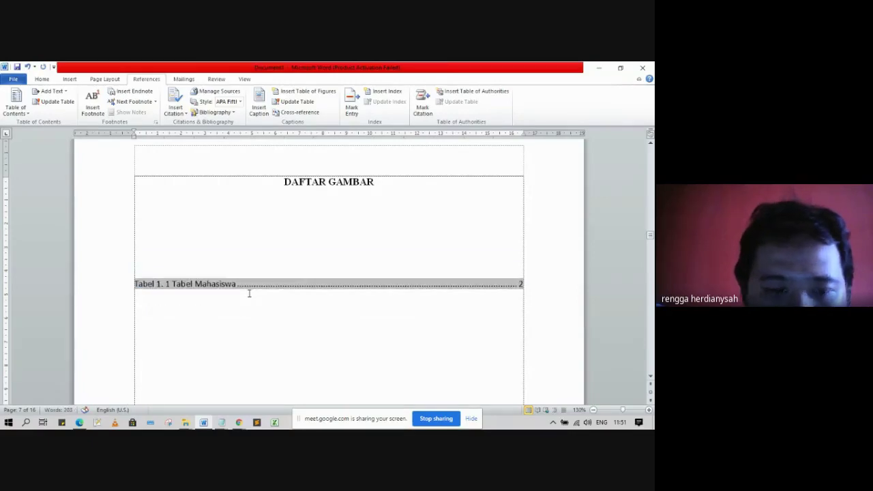
{"action": "key", "text": "ctrl+z"}
- Delete the blank line between the figure entries and the Tabel 1. 1 entry under DAFTAR GAMBAR
{"action": "left_click", "coordinate": [249, 293]}
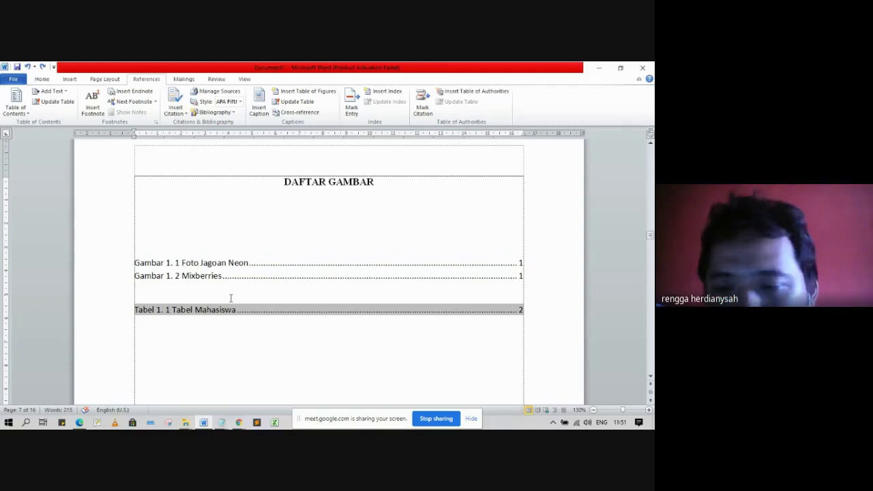
{"action": "key", "text": "shift+Up"}
{"action": "key", "text": "shift+Up"}
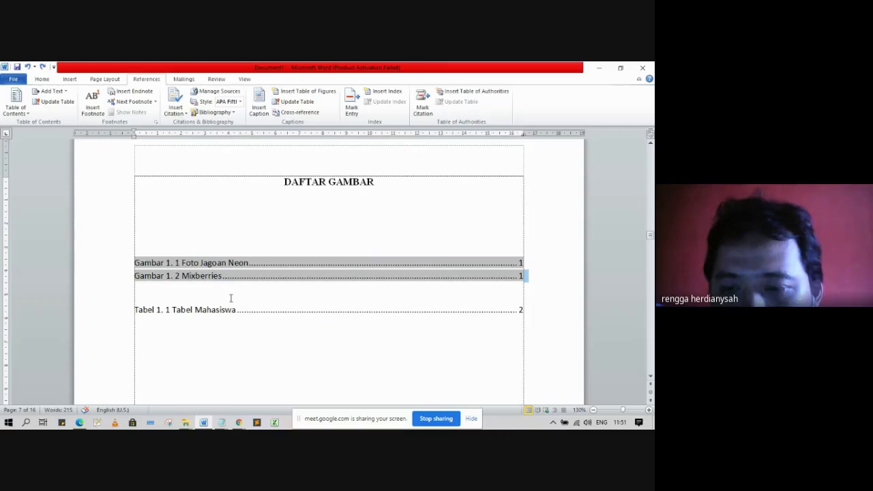
{"action": "key", "text": "Delete"}
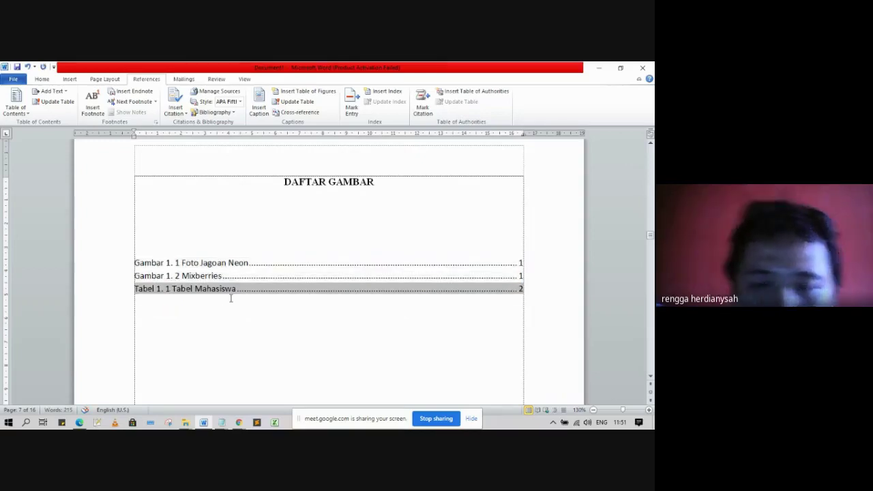
{"action": "left_click", "coordinate": [191, 327]}
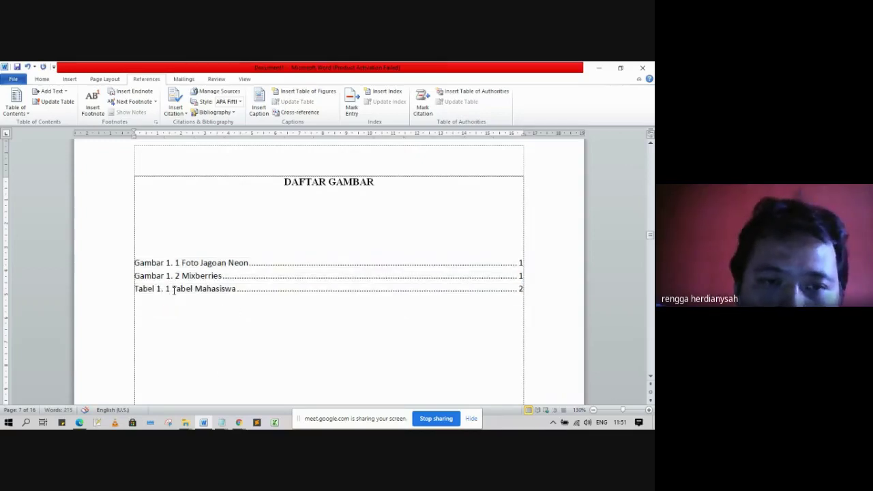
{"action": "left_click", "coordinate": [281, 206]}
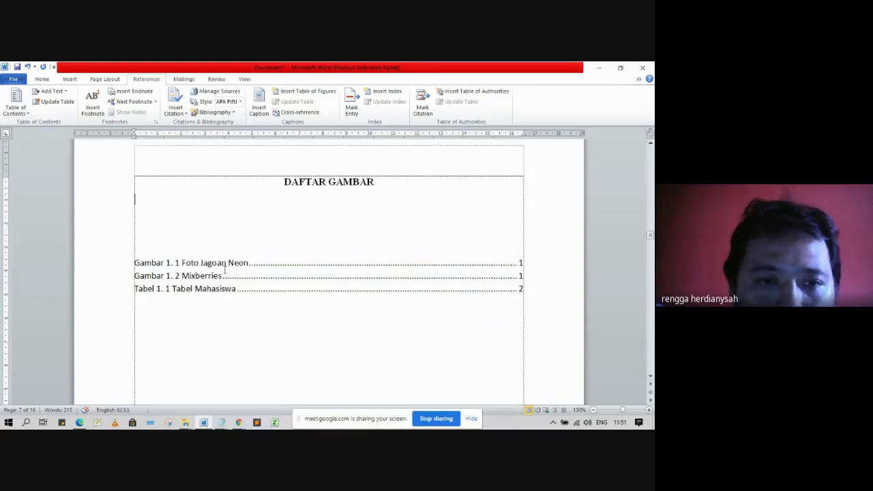
{"action": "left_click", "coordinate": [195, 226]}
{"action": "left_click", "coordinate": [184, 234]}
{"action": "left_click", "coordinate": [187, 218]}
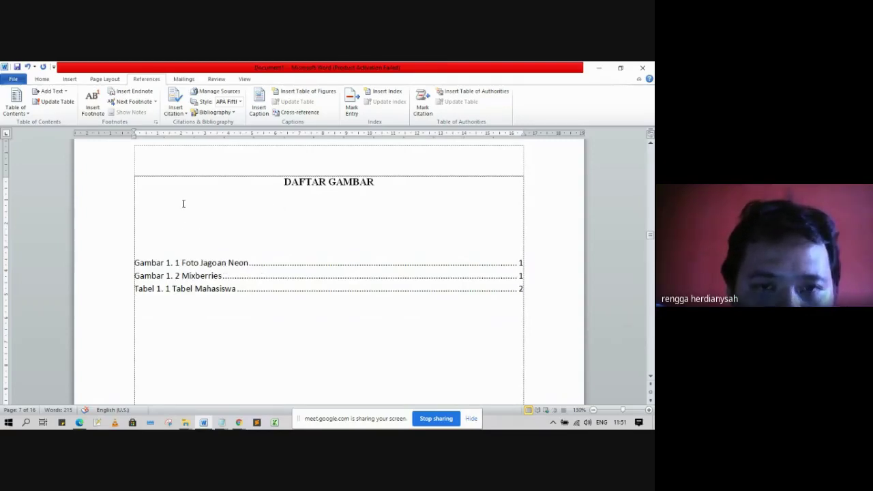
{"action": "left_click", "coordinate": [168, 220]}
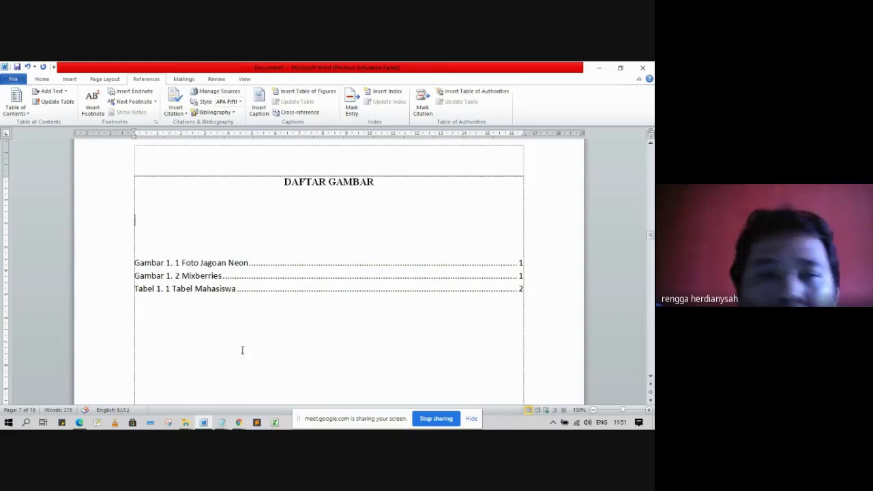
{"action": "scroll", "coordinate": [239, 337], "scroll_direction": "down", "scroll_amount": 5}
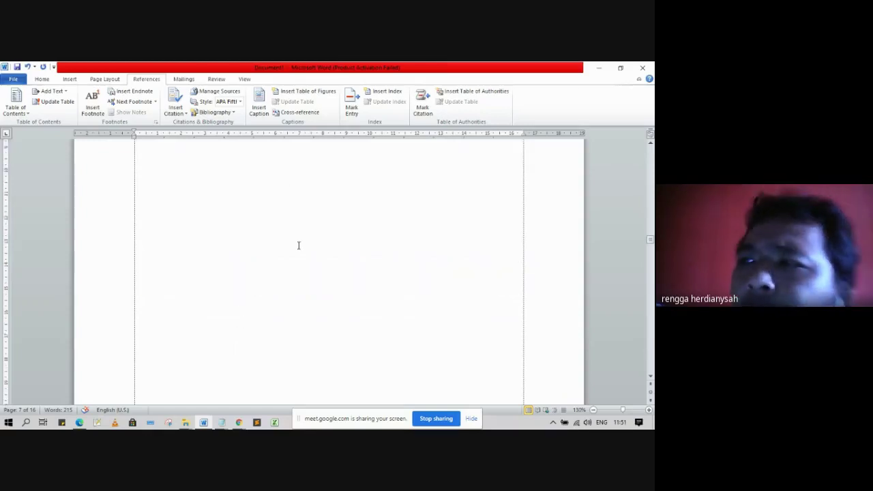
{"action": "scroll", "coordinate": [318, 253], "scroll_direction": "up", "scroll_amount": 5}
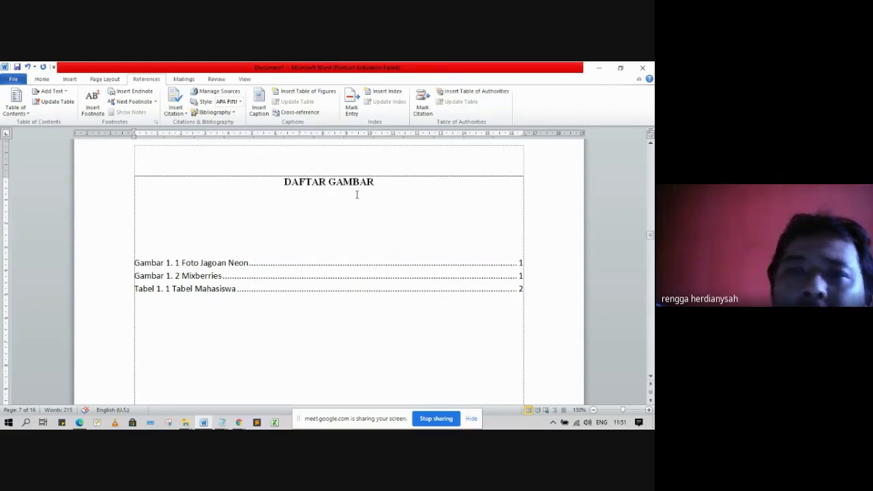
{"action": "scroll", "coordinate": [357, 195], "scroll_direction": "down", "scroll_amount": 15}
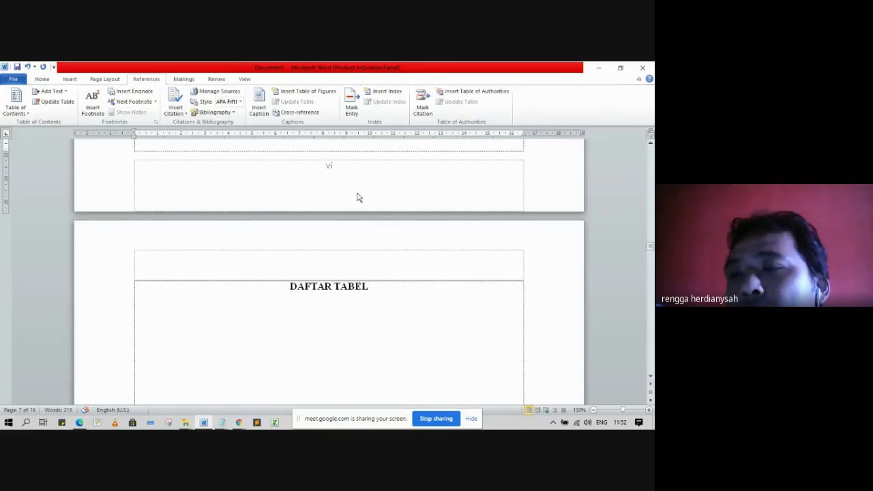
{"action": "scroll", "coordinate": [387, 217], "scroll_direction": "up", "scroll_amount": 5}
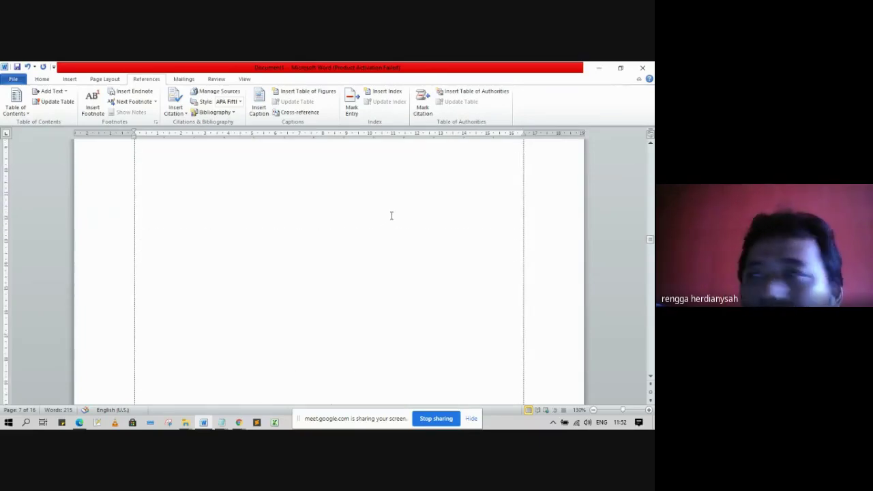
{"action": "scroll", "coordinate": [392, 216], "scroll_direction": "down", "scroll_amount": 1}
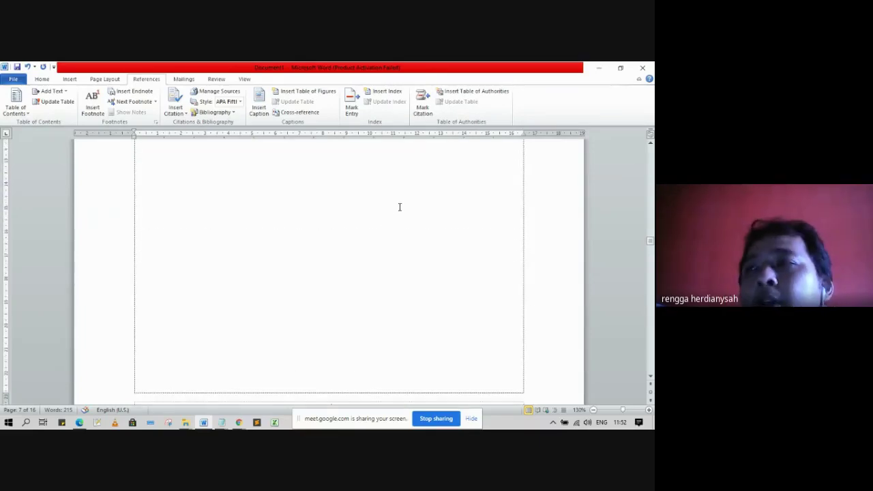
- Start a new paragraph below the BAB II LANDASAN TEORI heading and apply the Normal style to it
{"action": "scroll", "coordinate": [400, 207], "scroll_direction": "down", "scroll_amount": 3}
{"action": "scroll", "coordinate": [400, 209], "scroll_direction": "down", "scroll_amount": 3}
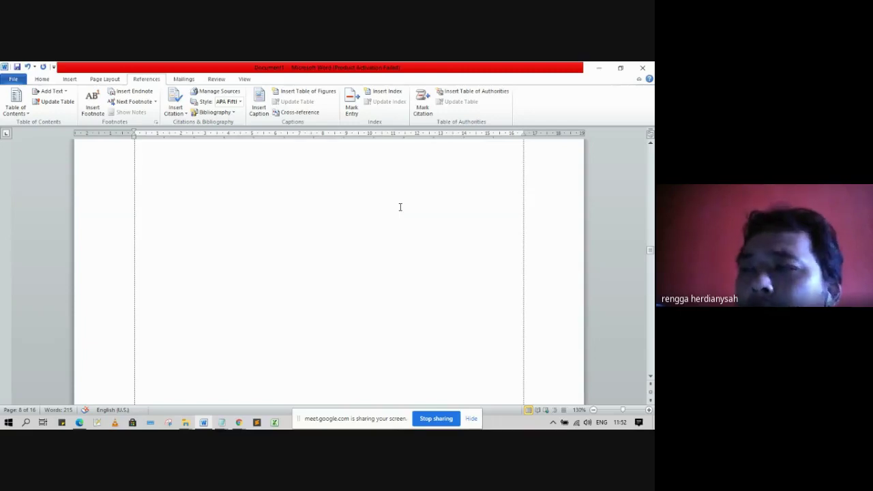
{"action": "scroll", "coordinate": [400, 207], "scroll_direction": "down", "scroll_amount": 3}
{"action": "scroll", "coordinate": [401, 205], "scroll_direction": "down", "scroll_amount": 3}
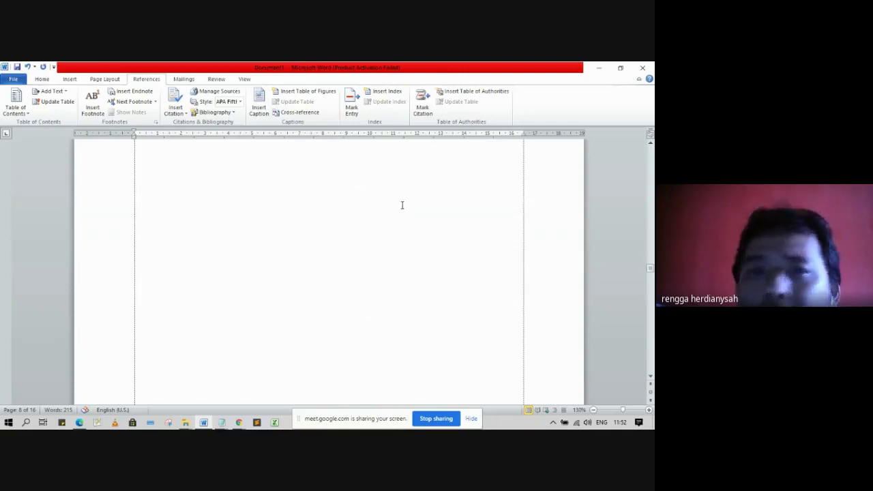
{"action": "scroll", "coordinate": [401, 204], "scroll_direction": "down", "scroll_amount": 6}
{"action": "scroll", "coordinate": [404, 200], "scroll_direction": "down", "scroll_amount": 3}
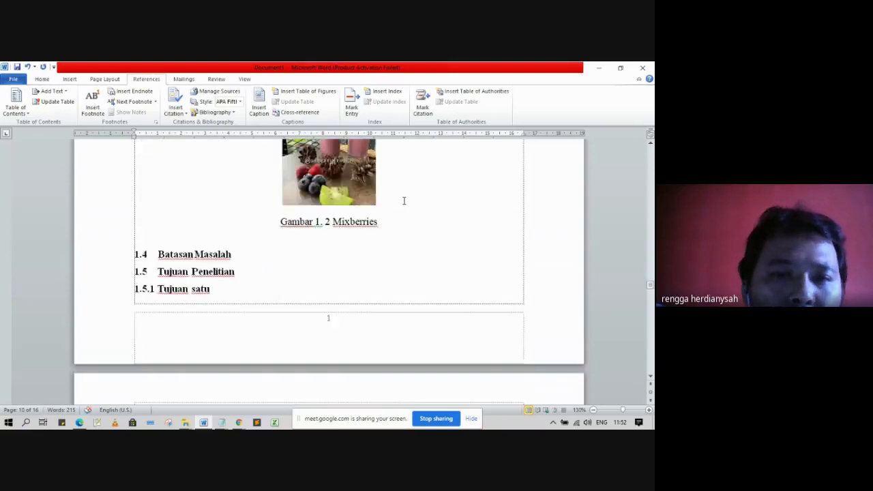
{"action": "scroll", "coordinate": [404, 201], "scroll_direction": "down", "scroll_amount": 10}
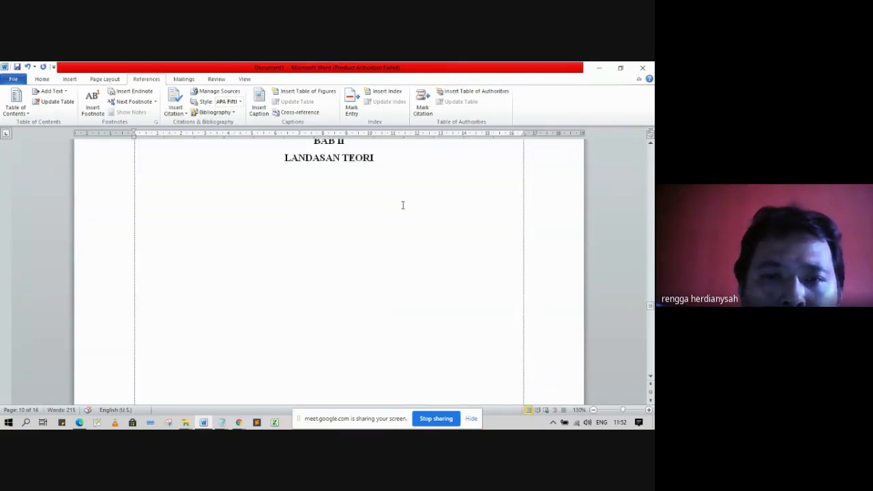
{"action": "left_click", "coordinate": [402, 205]}
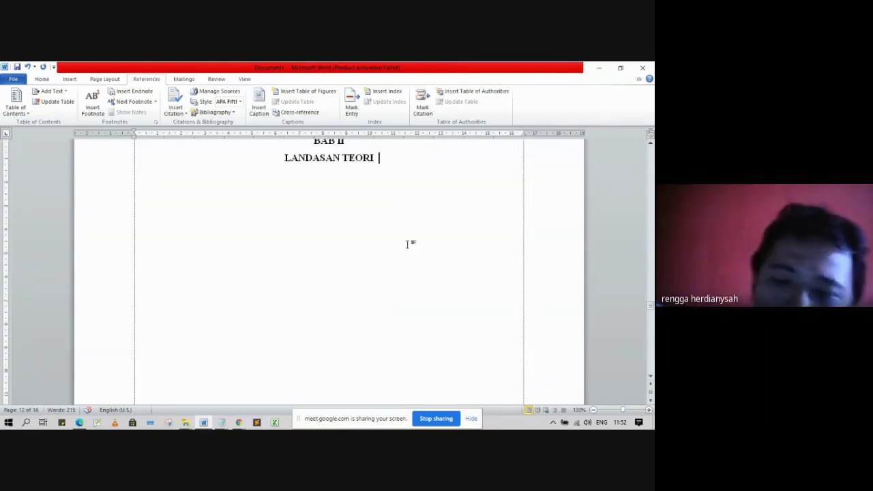
{"action": "left_click", "coordinate": [42, 80]}
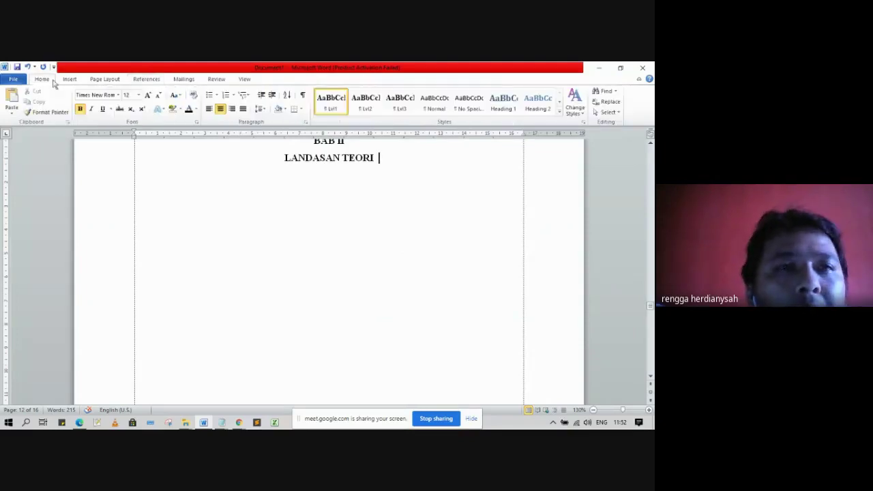
{"action": "left_click", "coordinate": [435, 102]}
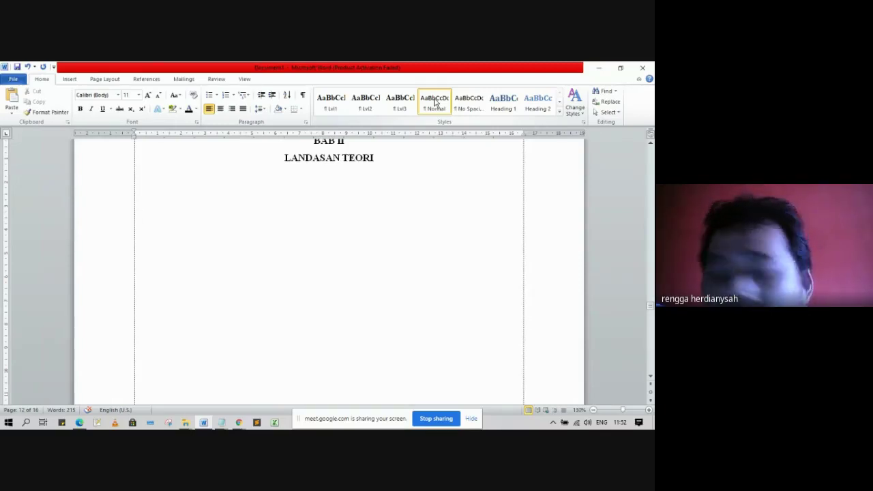
- Add the line "Tinjauan Pustaka" a few lines below the LANDASAN TEORI heading
{"action": "key", "text": "Return"}
{"action": "type", "text": "Teori"}
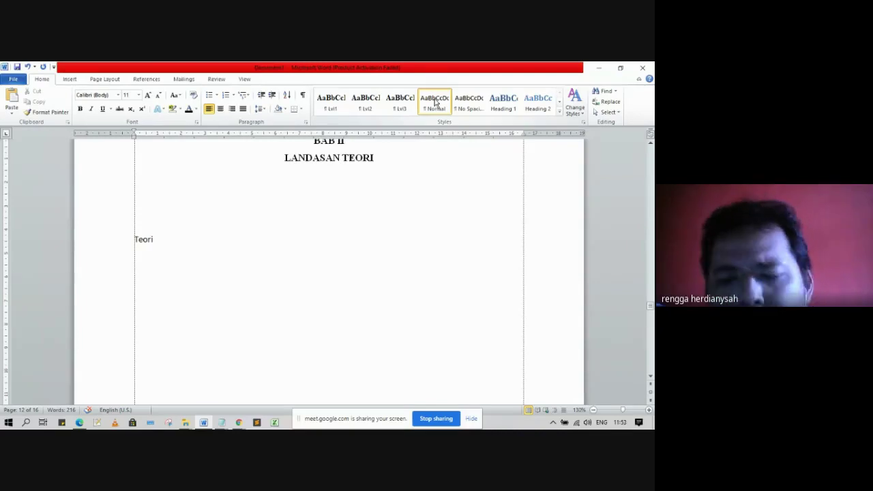
{"action": "key", "text": "BackSpace"}
{"action": "key", "text": "BackSpace"}
{"action": "key", "text": "BackSpace"}
{"action": "key", "text": "BackSpace"}
{"action": "type", "text": "inj"}
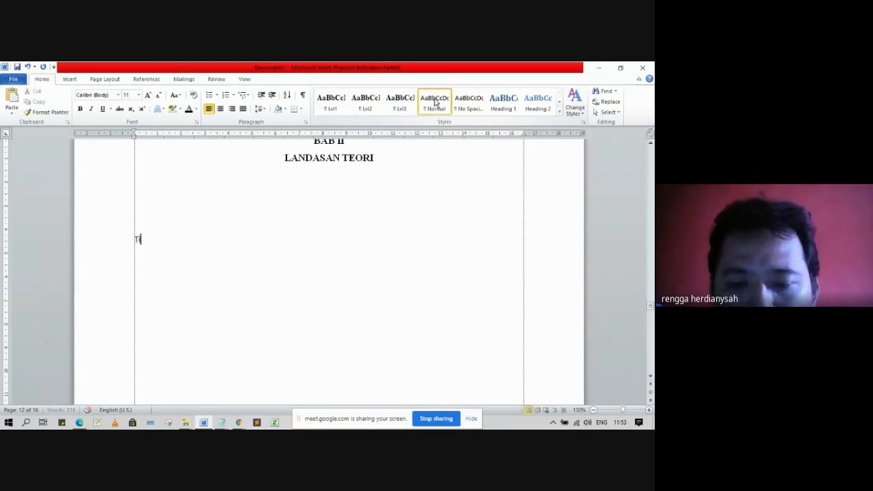
{"action": "type", "text": "auan "}
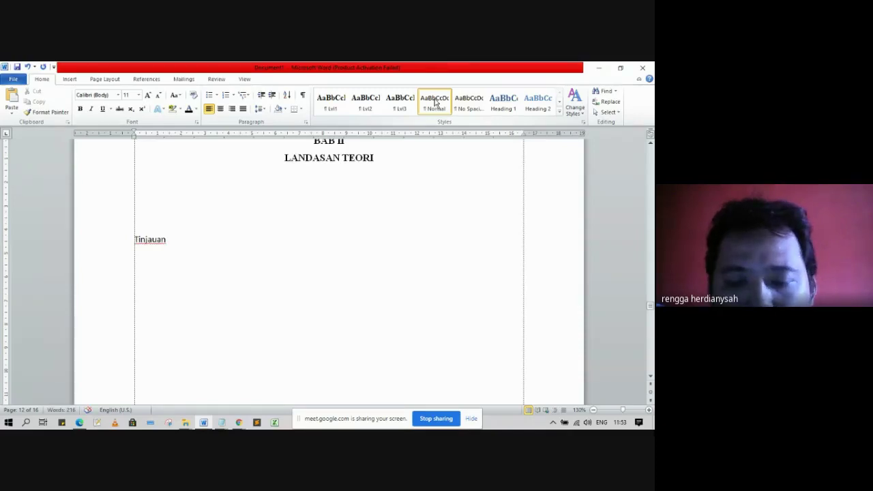
{"action": "type", "text": "Pustak"}
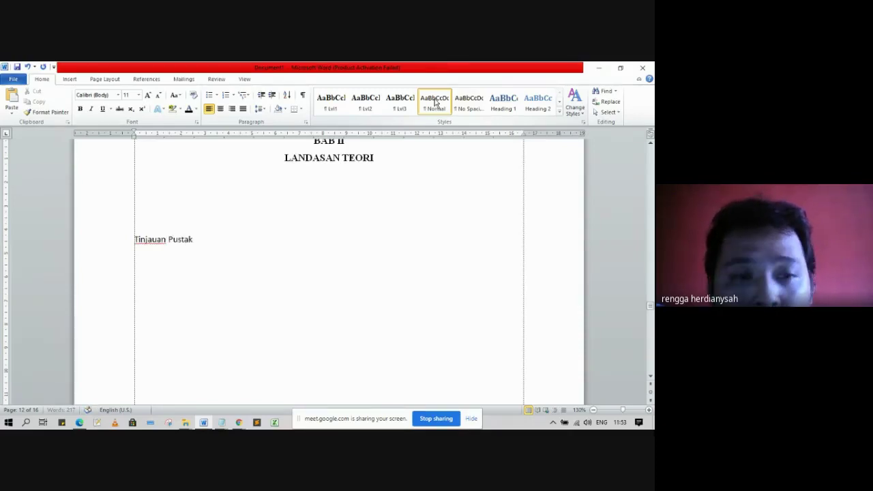
{"action": "type", "text": "a"}
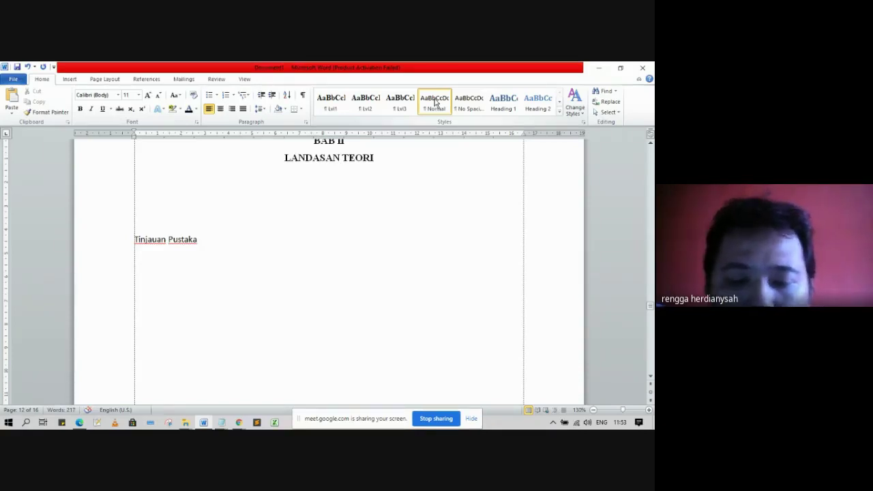
- Add the line "Perancangan Sistem" below "Tinjauan Pustaka"
{"action": "type", "text": "Peranc"}
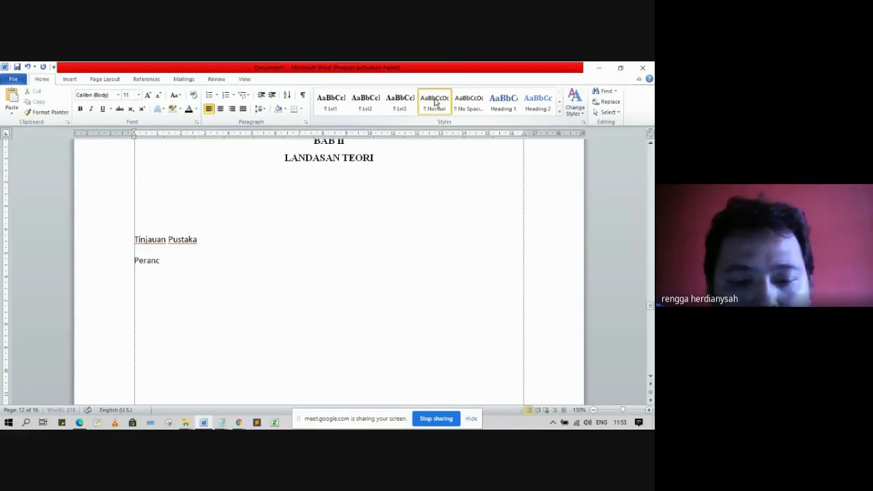
{"action": "type", "text": "angan S"}
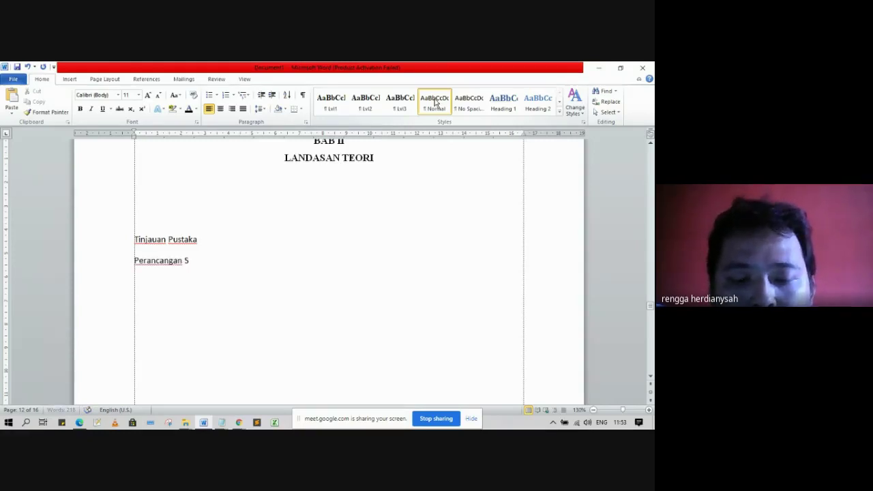
{"action": "type", "text": "istem"}
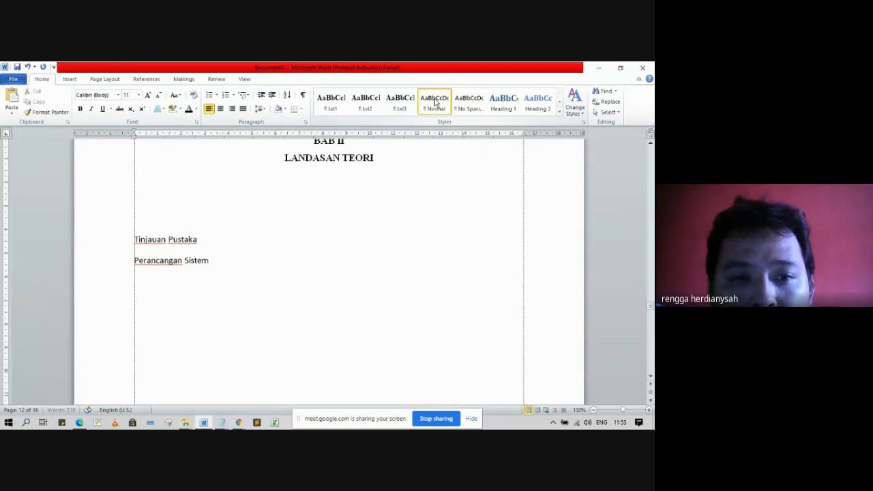
- Complete the second line as "Perancangan Sistem Informasi" and add the line "Akademik" below it
{"action": "type", "text": " Informasi"}
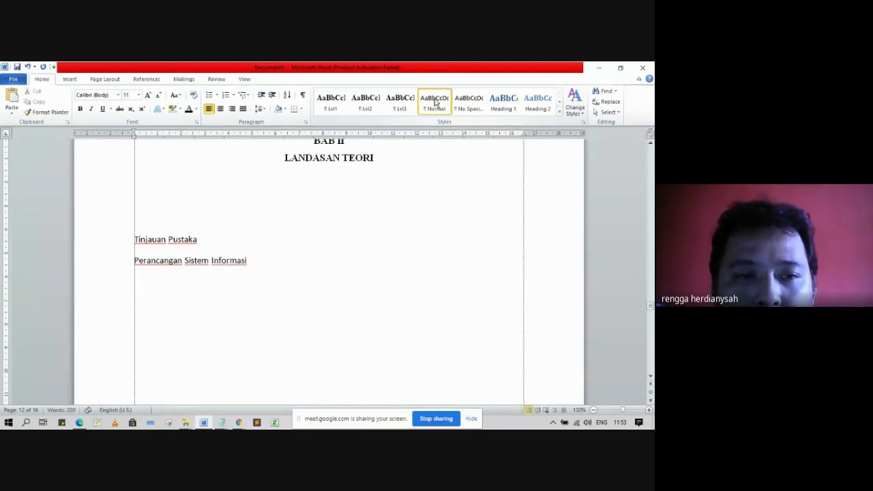
{"action": "key", "text": "Return"}
{"action": "type", "text": "A"}
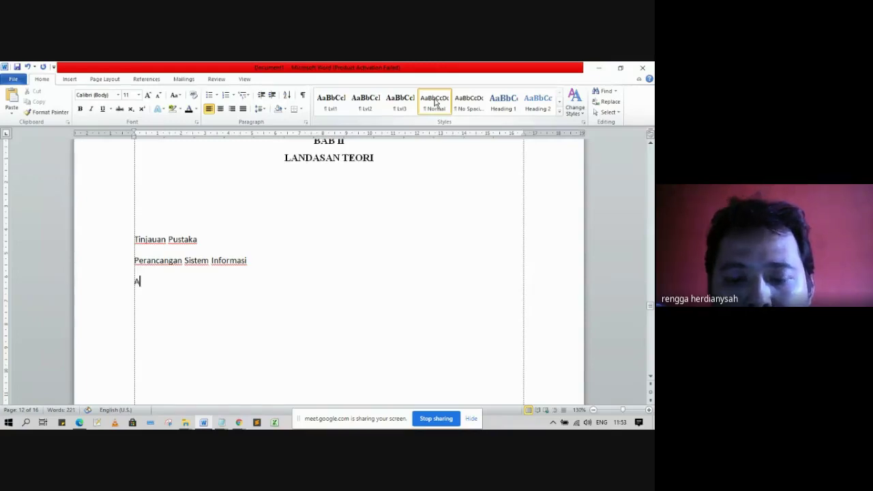
{"action": "type", "text": "kadm"}
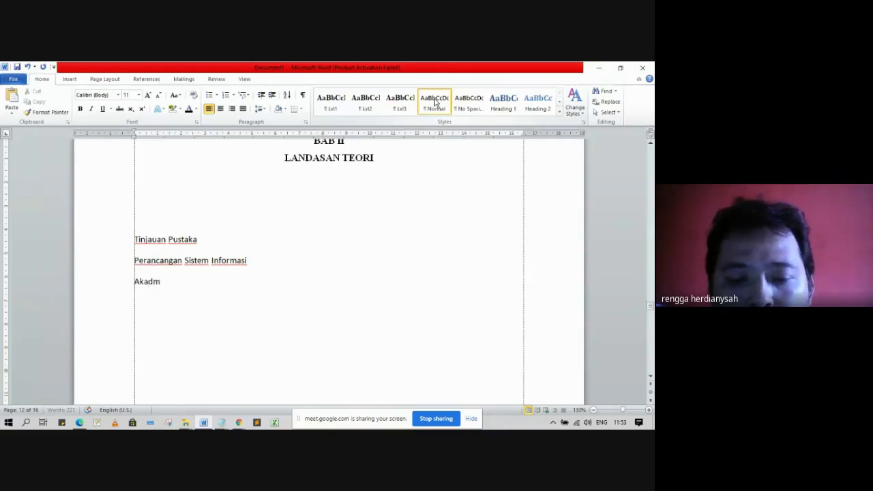
{"action": "key", "text": "BackSpace"}
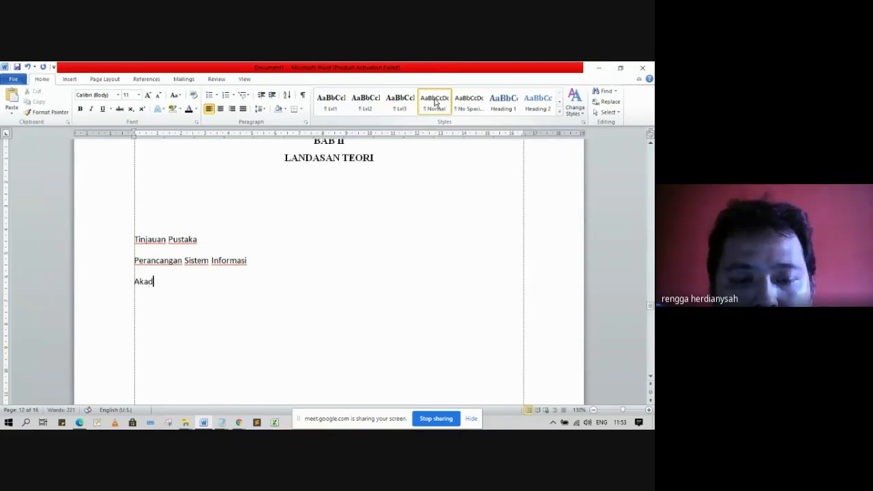
{"action": "type", "text": "emik"}
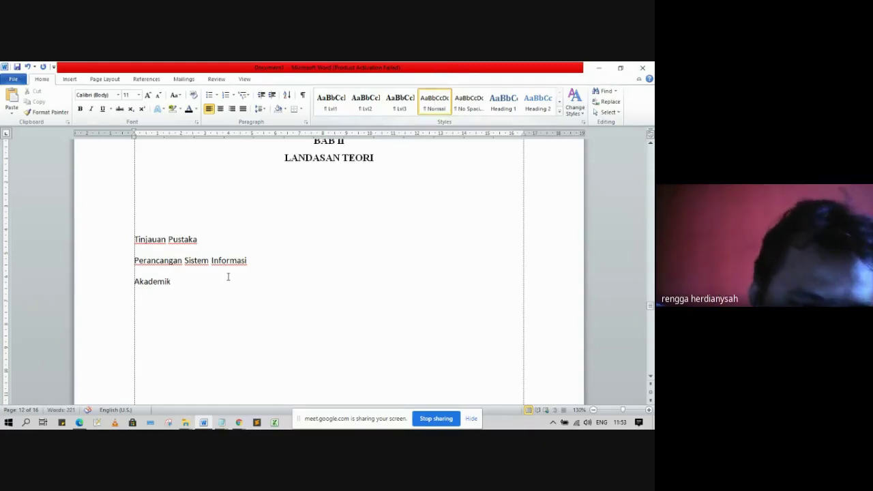
- Add the line "Web" below "Akademik"
{"action": "left_click", "coordinate": [267, 260]}
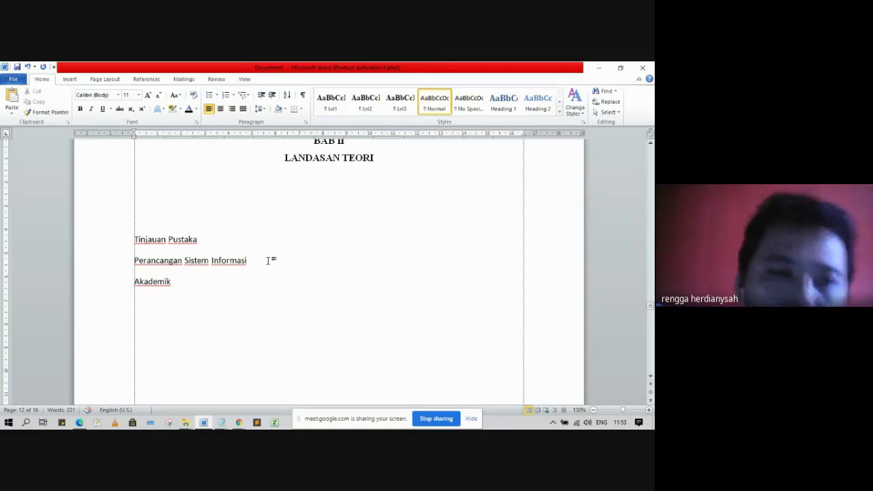
{"action": "left_click", "coordinate": [249, 279]}
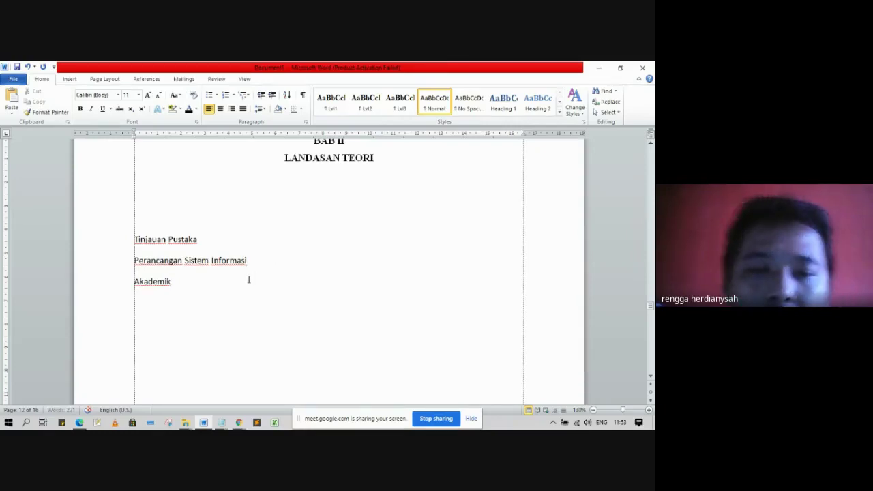
{"action": "key", "text": "Return"}
{"action": "type", "text": "We"}
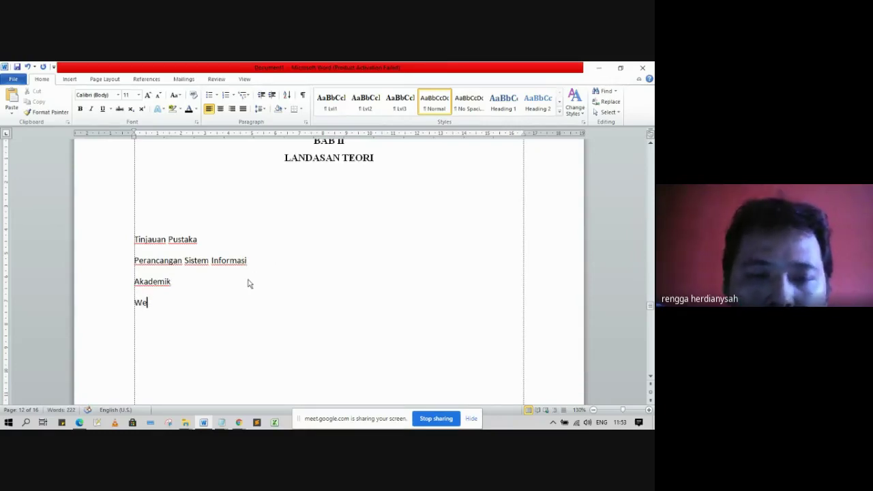
{"action": "type", "text": "b"}
- Insert the line "Defenisi Perancangan" between "Perancangan Sistem Informasi" and "Akademik"
{"action": "left_click", "coordinate": [289, 257]}
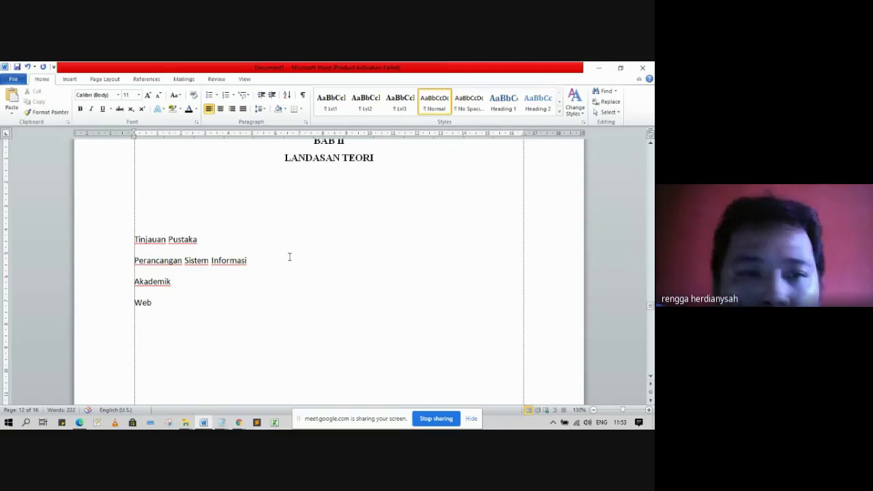
{"action": "key", "text": "Return"}
{"action": "type", "text": "Defe"}
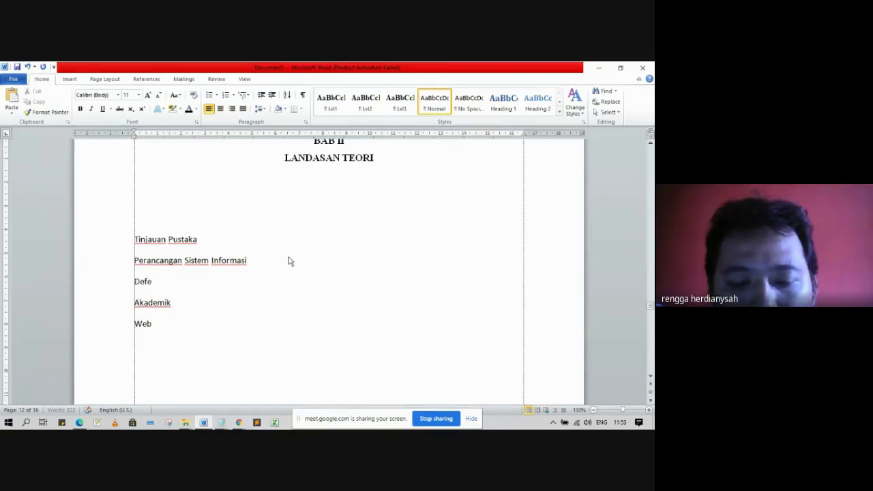
{"action": "type", "text": "nisi P"}
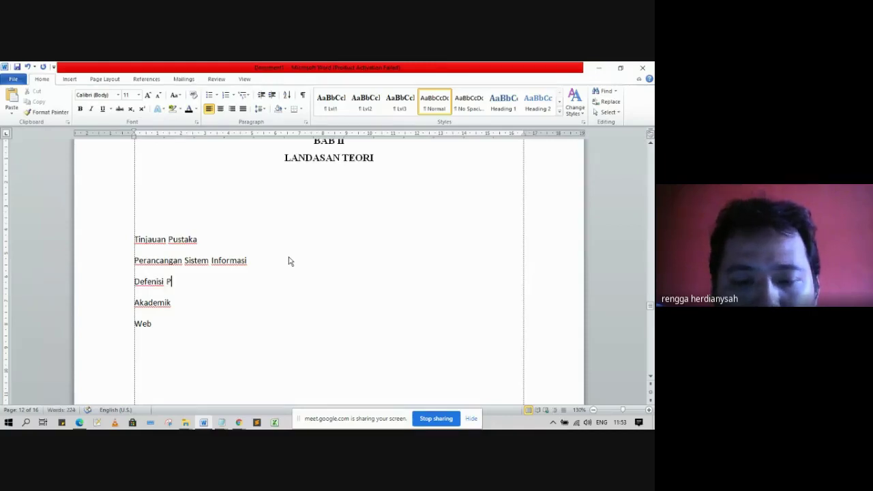
{"action": "type", "text": "eranc"}
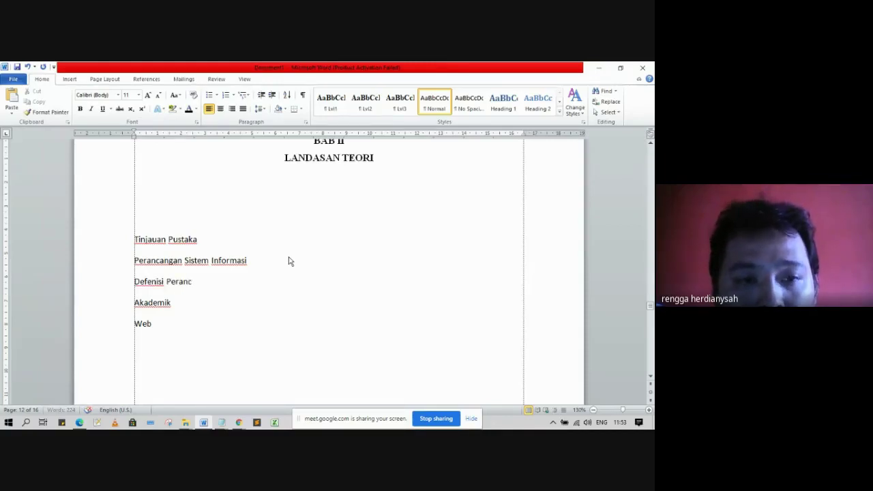
{"action": "type", "text": "angan"}
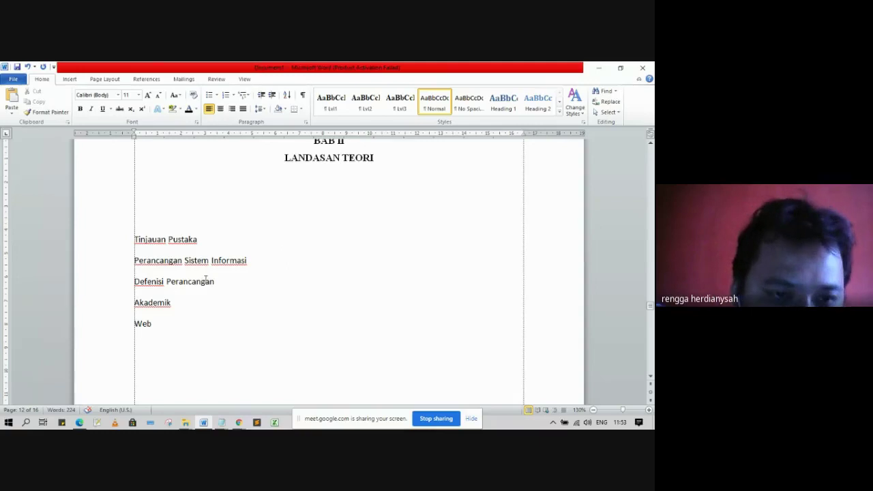
- Copy the word "Defenisi" and reuse it to add the line "Defenisi Sistem" below "Defenisi Perancangan"
{"action": "double_click", "coordinate": [150, 286]}
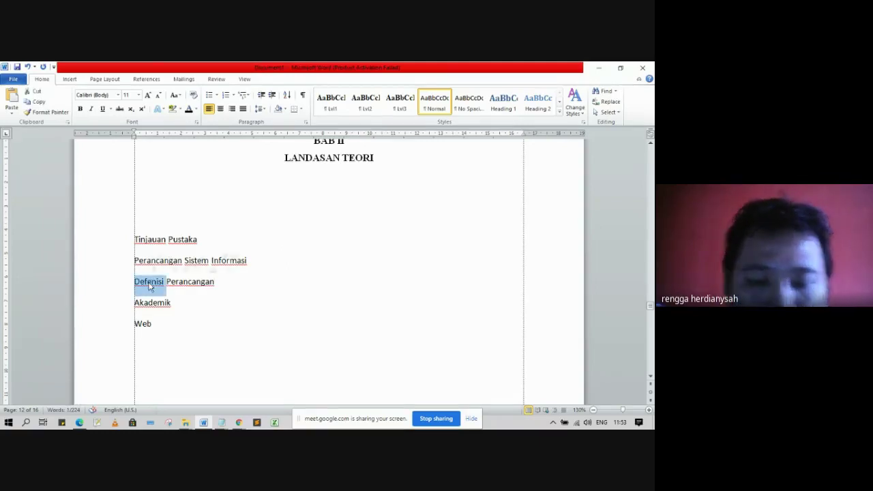
{"action": "double_click", "coordinate": [150, 287]}
{"action": "key", "text": "ctrl+c"}
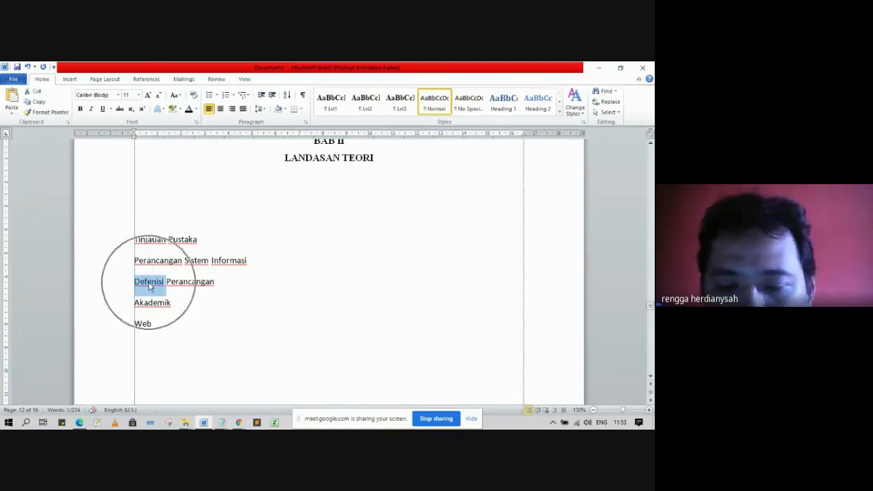
{"action": "key", "text": "End"}
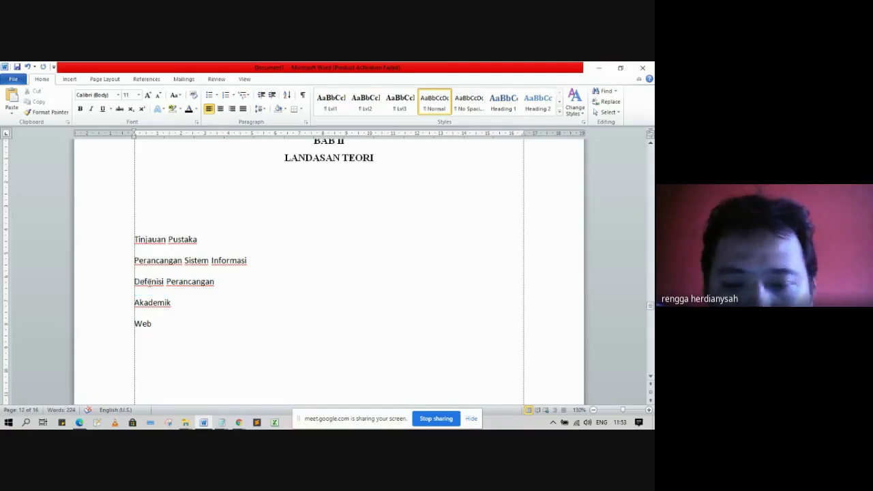
{"action": "key", "text": "Return"}
{"action": "key", "text": "ctrl+v"}
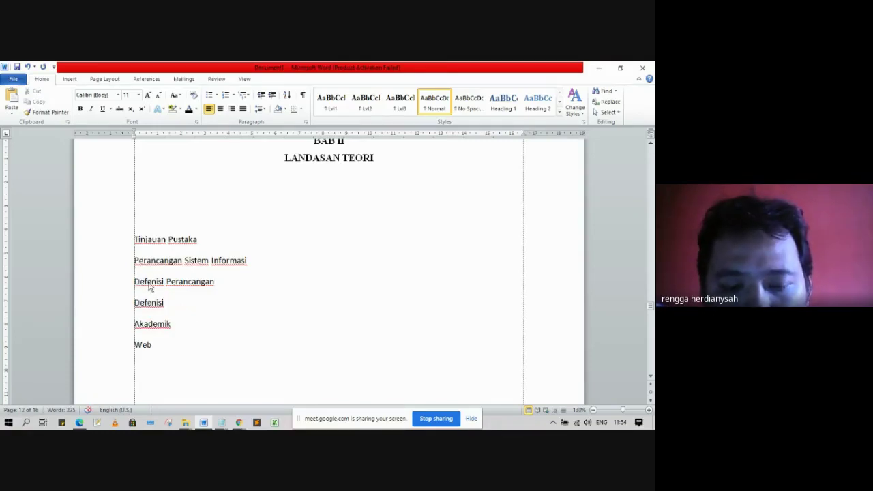
{"action": "type", "text": "Sistem"}
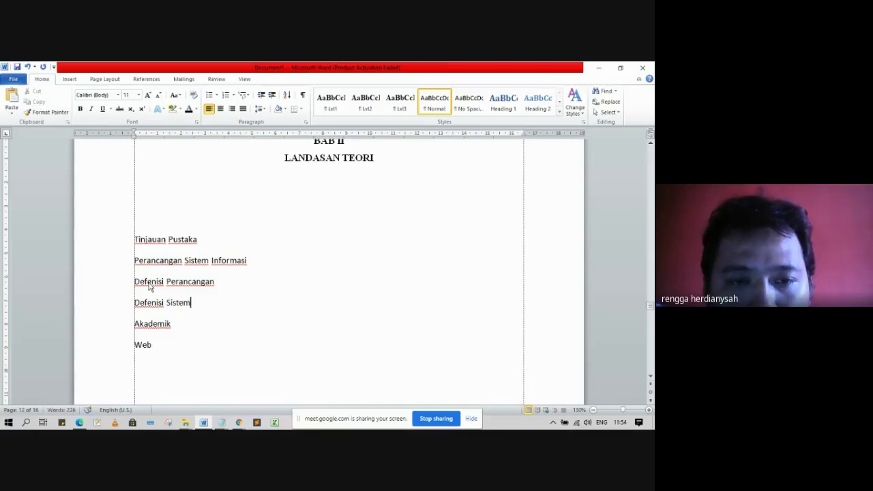
- Add the line "Defenisi Informasi" below "Defenisi Sistem", reusing the copied word
{"action": "key", "text": "Return"}
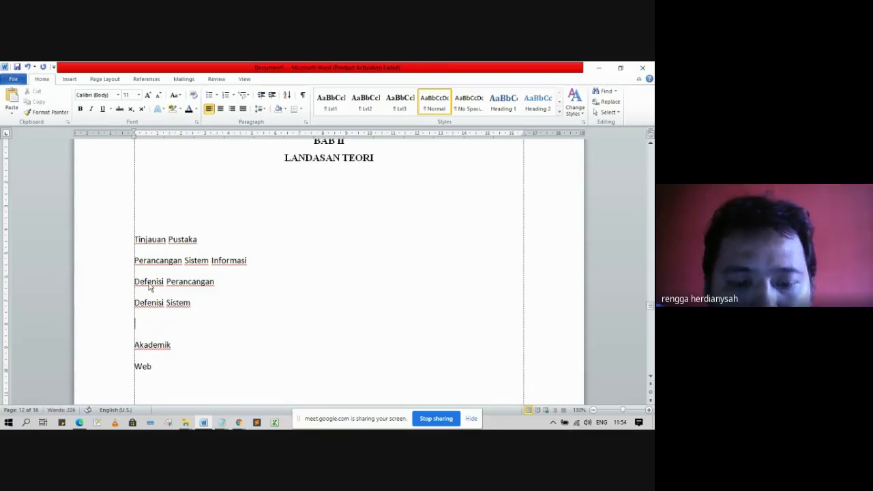
{"action": "key", "text": "ctrl+v"}
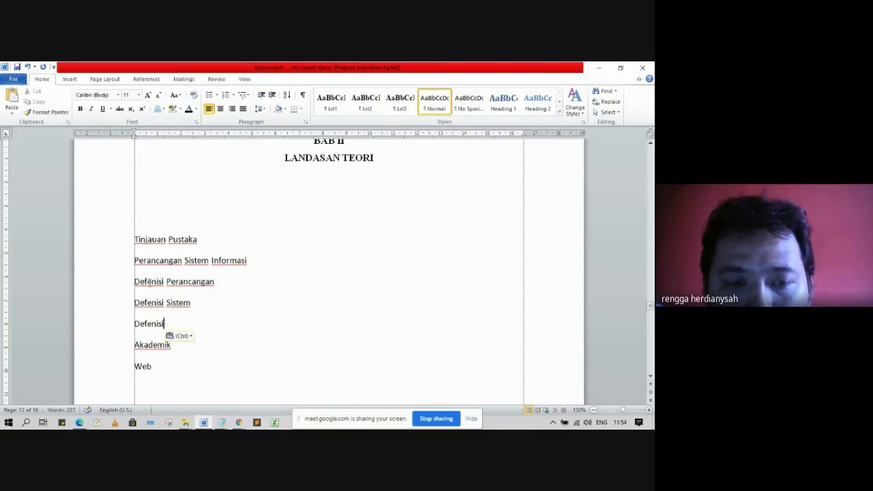
{"action": "type", "text": "In"}
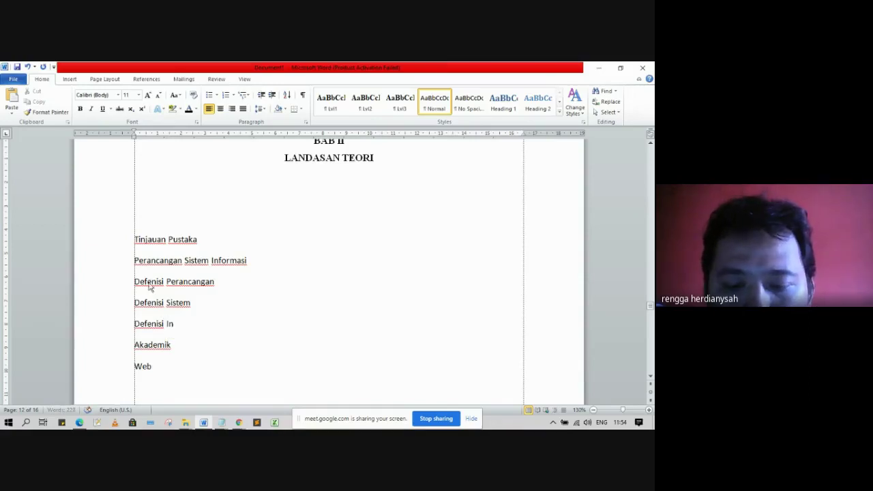
{"action": "type", "text": "forma"}
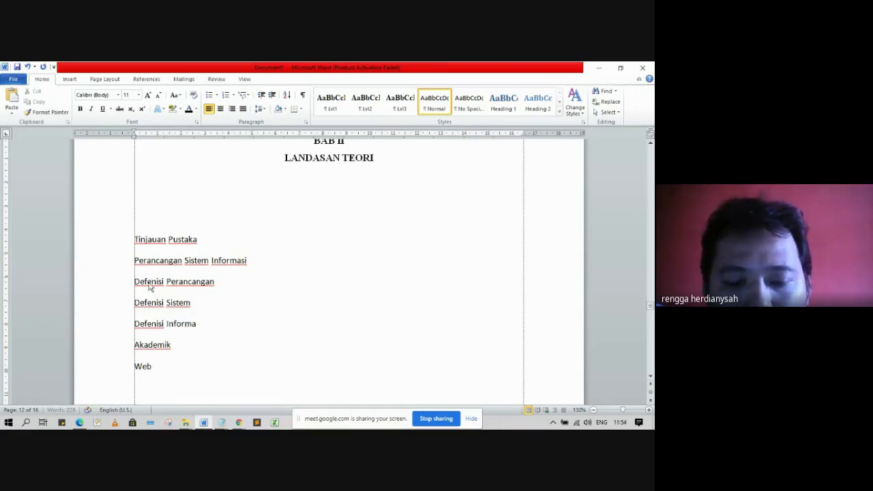
{"action": "type", "text": "si"}
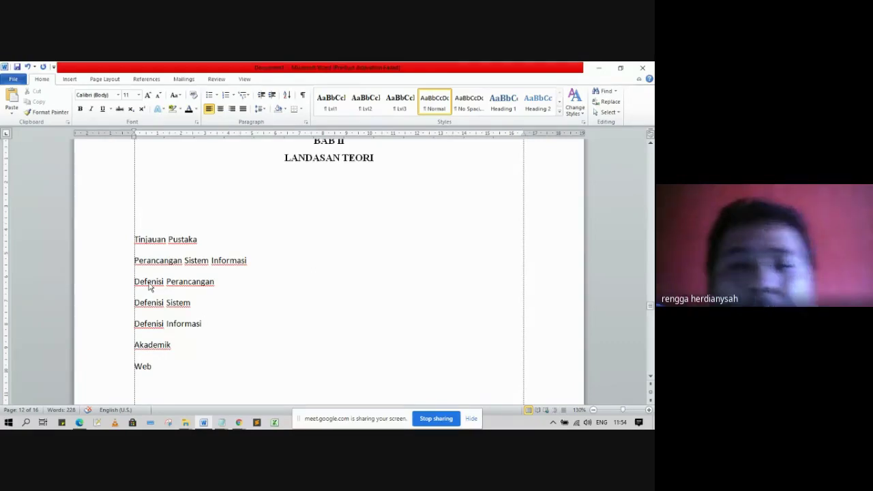
- Add the line "Defenisi Sistem Informasi" below "Defenisi Informasi", reusing the copied word
{"action": "key", "text": "Return"}
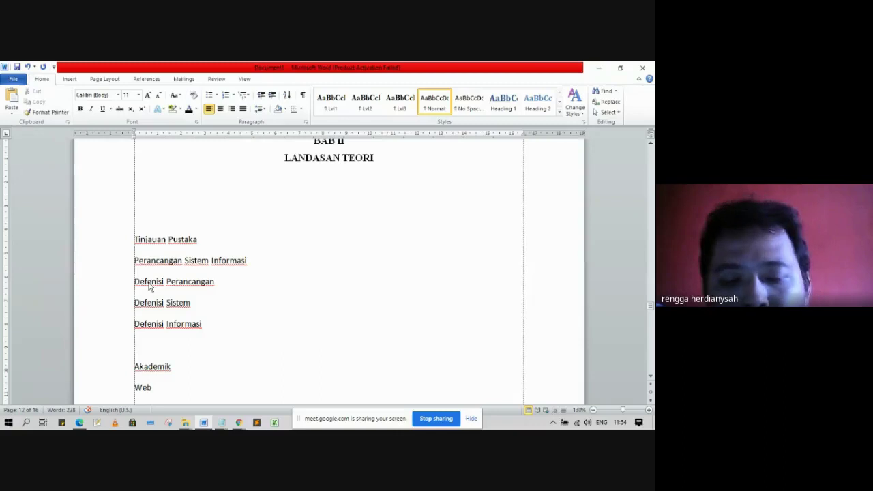
{"action": "key", "text": "ctrl+v"}
{"action": "type", "text": "Sist"}
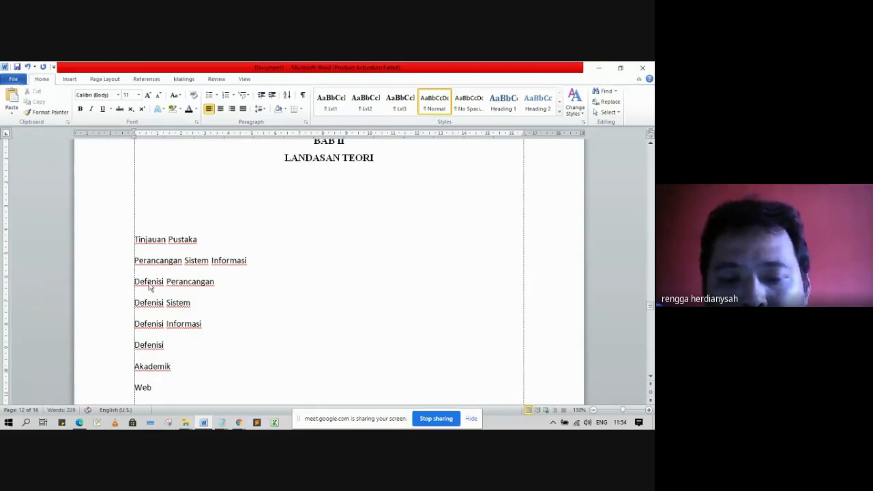
{"action": "type", "text": "em"}
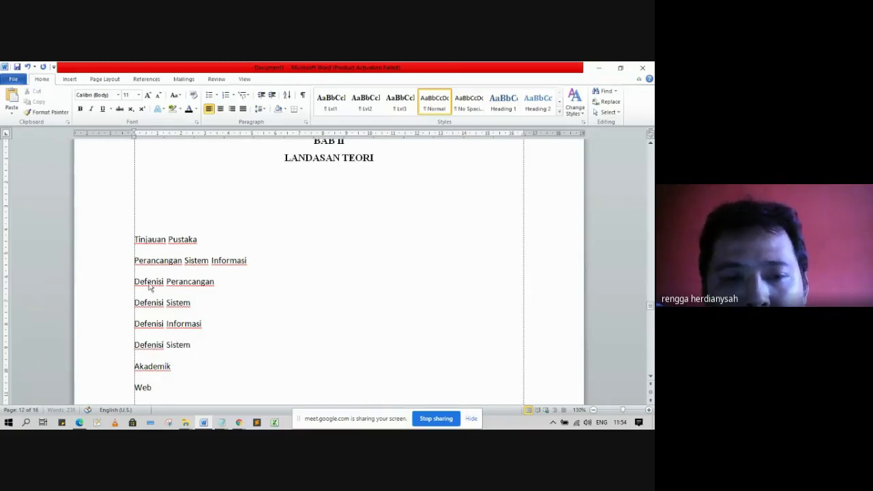
{"action": "type", "text": " Informasi"}
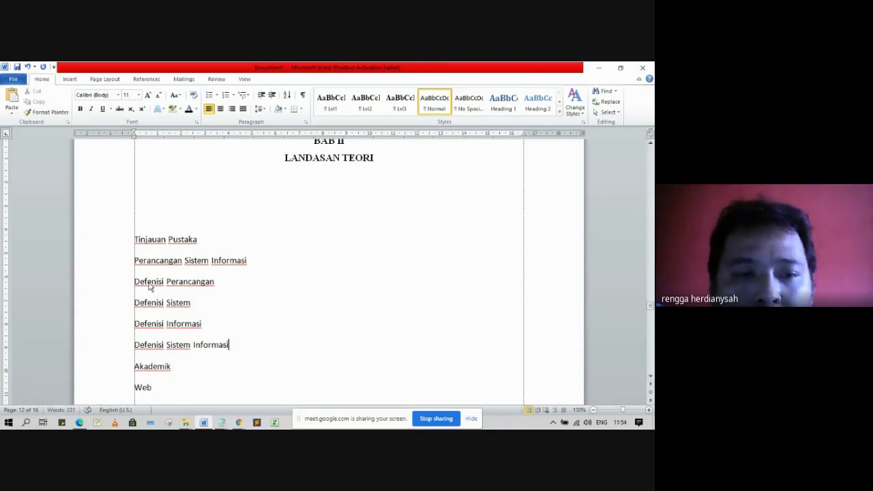
- Add the line "Definisi Perancangan Sistem Informasi" above "Akademik"
{"action": "key", "text": "Return"}
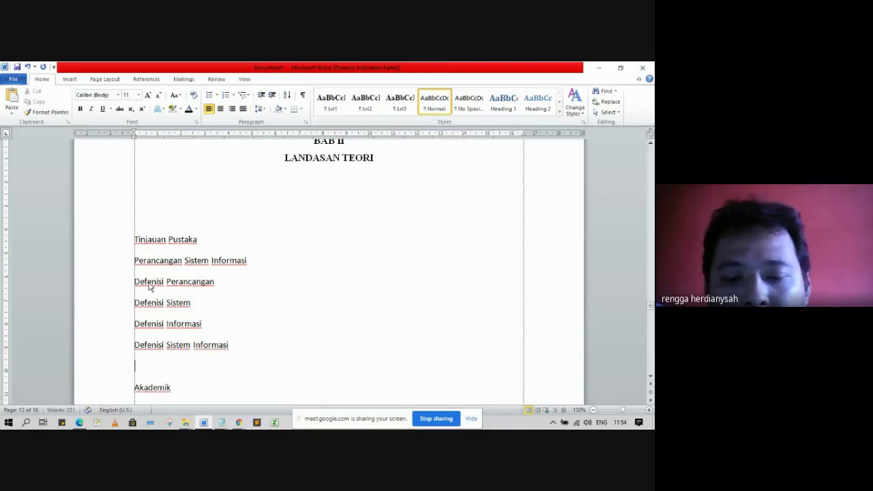
{"action": "type", "text": "Defini"}
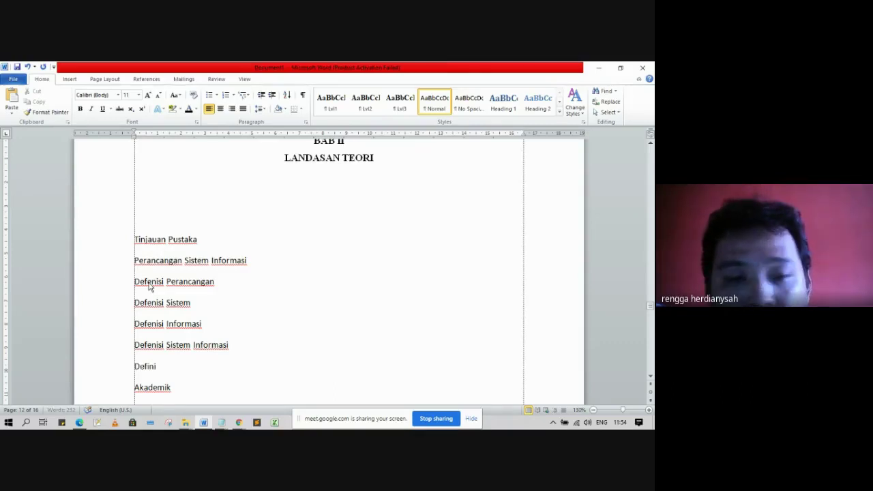
{"action": "type", "text": "si P"}
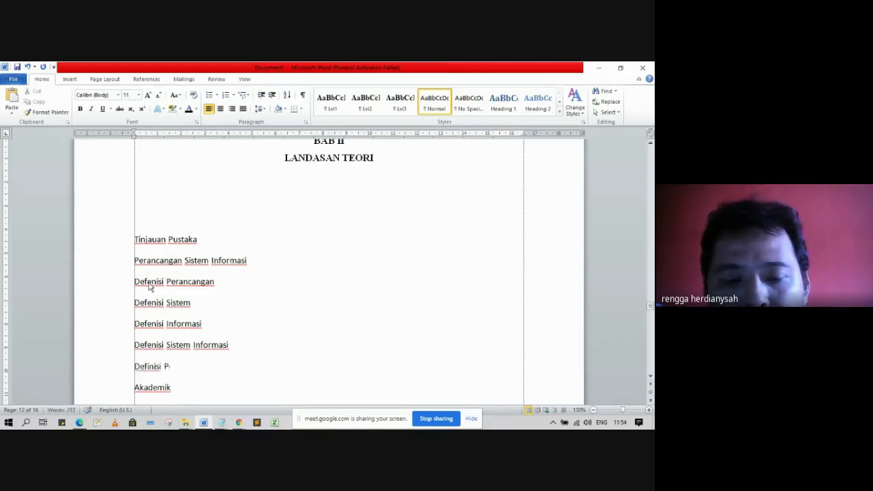
{"action": "type", "text": "eranca"}
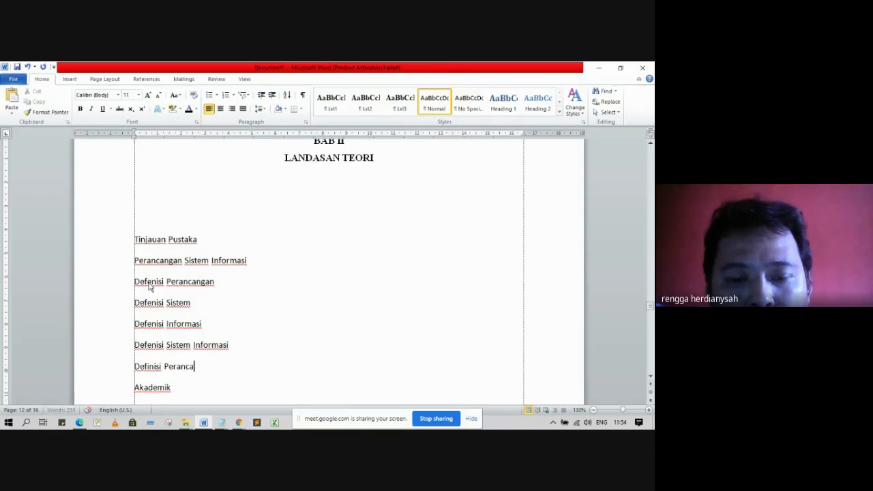
{"action": "type", "text": "ngan"}
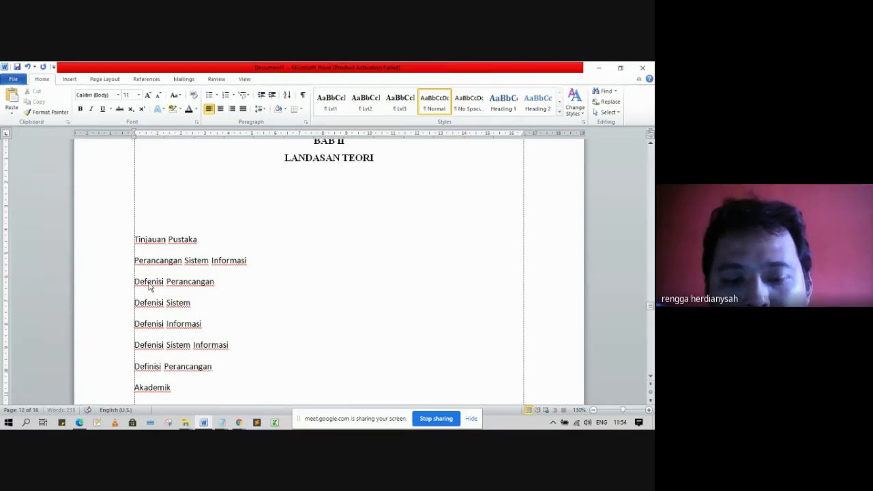
{"action": "type", "text": " Sistem "}
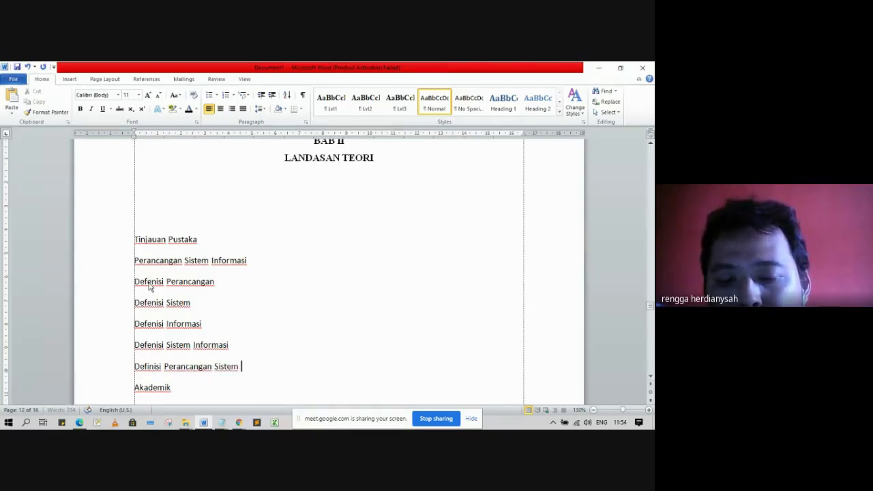
{"action": "type", "text": "Informasi"}
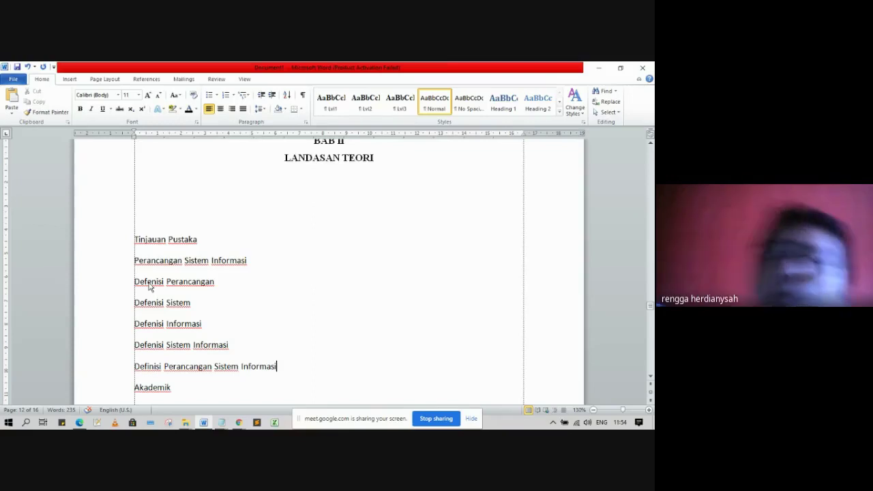
{"action": "scroll", "coordinate": [289, 267], "scroll_direction": "down", "scroll_amount": 2}
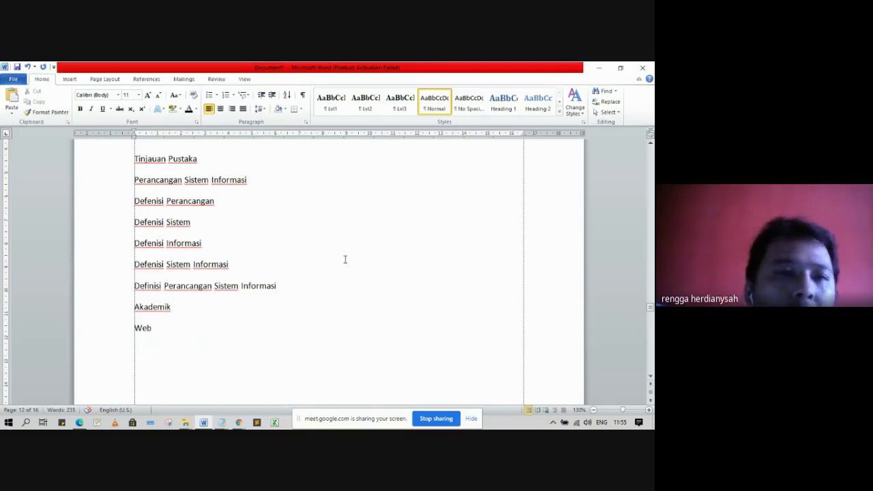
- Apply the Lvl2 style to the lines "Tinjauan Pustaka", "Perancangan Sistem Informasi", "Akademik" and "Web"
{"action": "left_click_drag", "start_coordinate": [113, 168], "coordinate": [119, 179]}
{"action": "left_click_drag", "start_coordinate": [104, 309], "coordinate": [112, 325]}
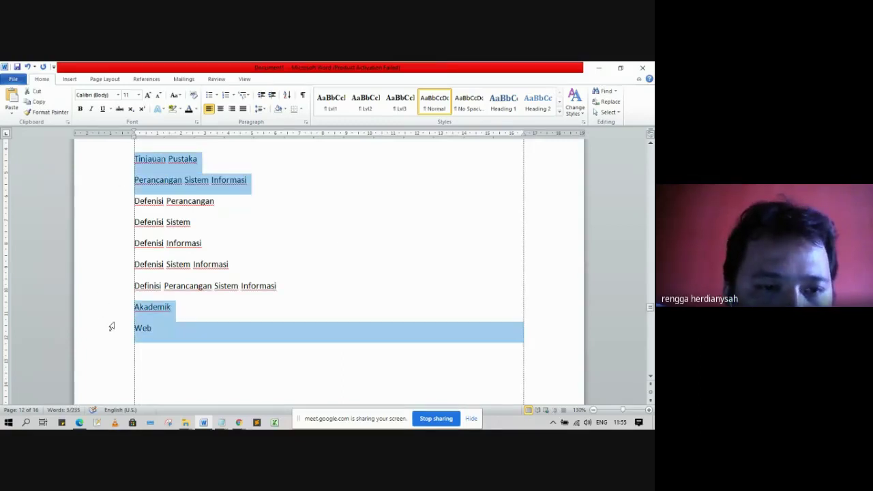
{"action": "left_click", "coordinate": [366, 101]}
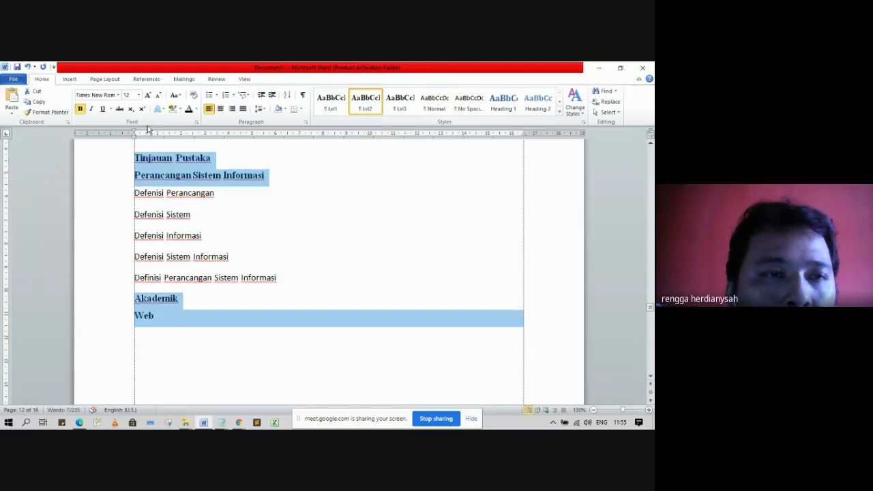
- Number the four Lvl2 headings in the 2.1, 2.2, 2.3 format and move their indent to the page's left margin
{"action": "left_click", "coordinate": [232, 96]}
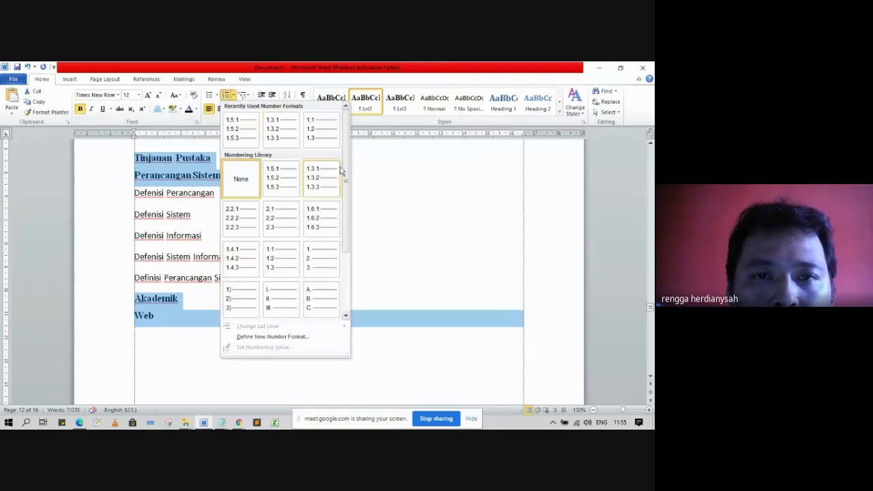
{"action": "scroll", "coordinate": [341, 174], "scroll_direction": "down", "scroll_amount": 1}
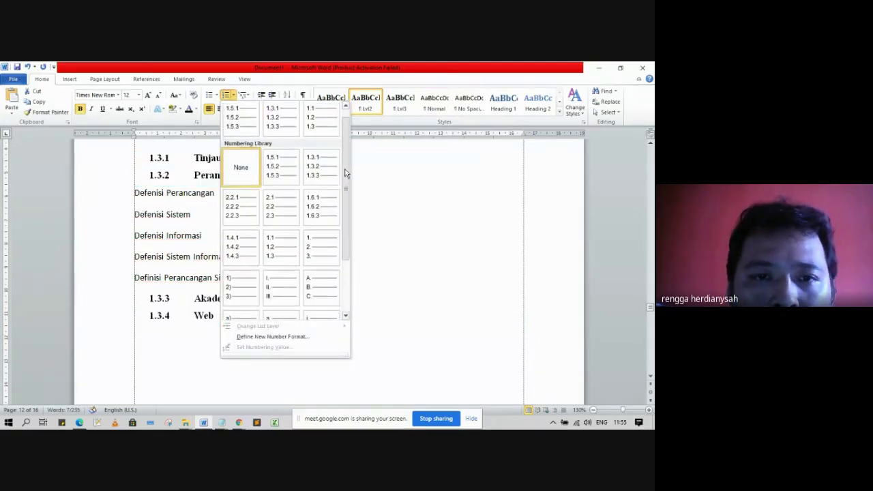
{"action": "left_click", "coordinate": [281, 203]}
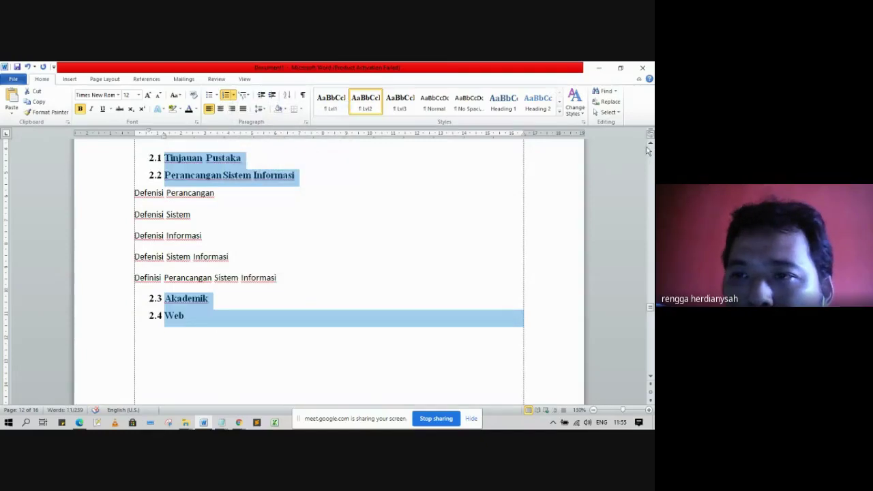
{"action": "scroll", "coordinate": [166, 141], "scroll_direction": "up", "scroll_amount": 2}
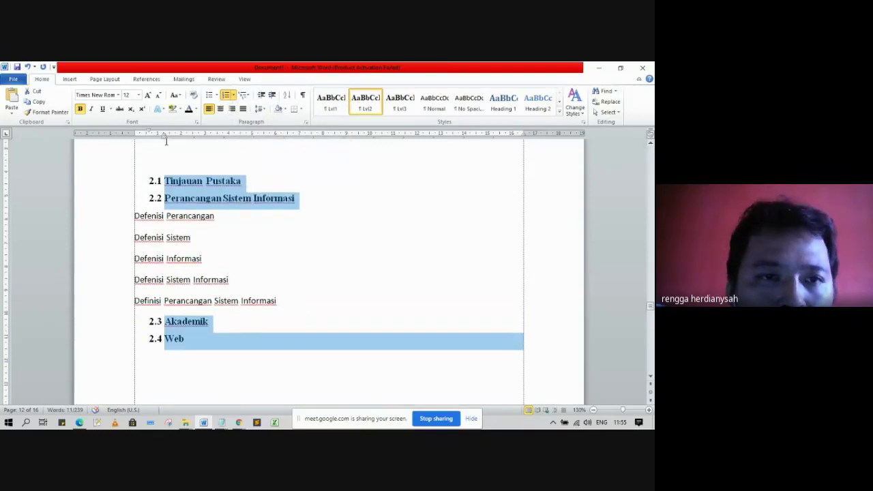
{"action": "left_click_drag", "start_coordinate": [163, 139], "coordinate": [134, 133]}
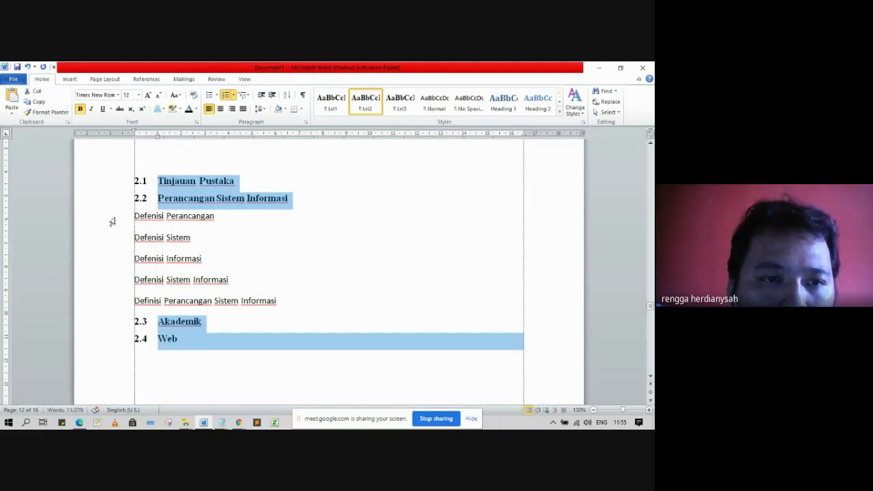
- Apply the Lvl3 style to the five definition lines from "Defenisi Perancangan" to "Definisi Perancangan Sistem Informasi"
{"action": "left_click", "coordinate": [112, 220]}
{"action": "left_click_drag", "start_coordinate": [113, 232], "coordinate": [107, 302]}
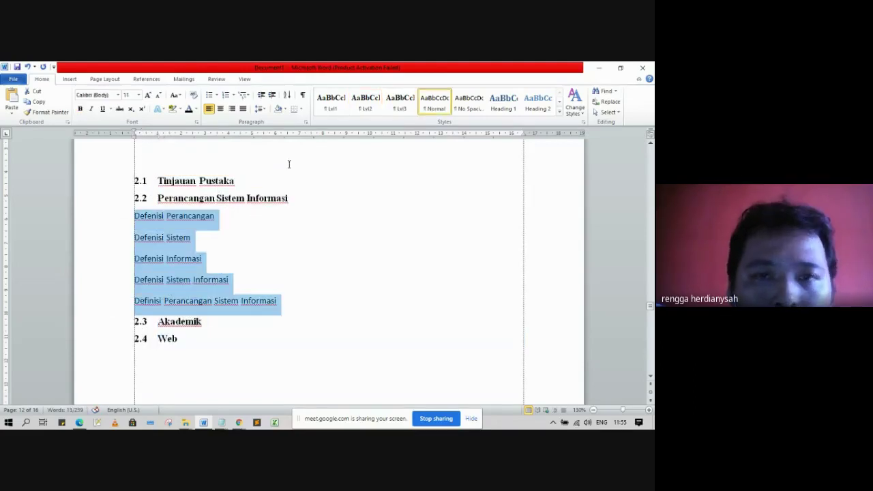
{"action": "left_click", "coordinate": [400, 113]}
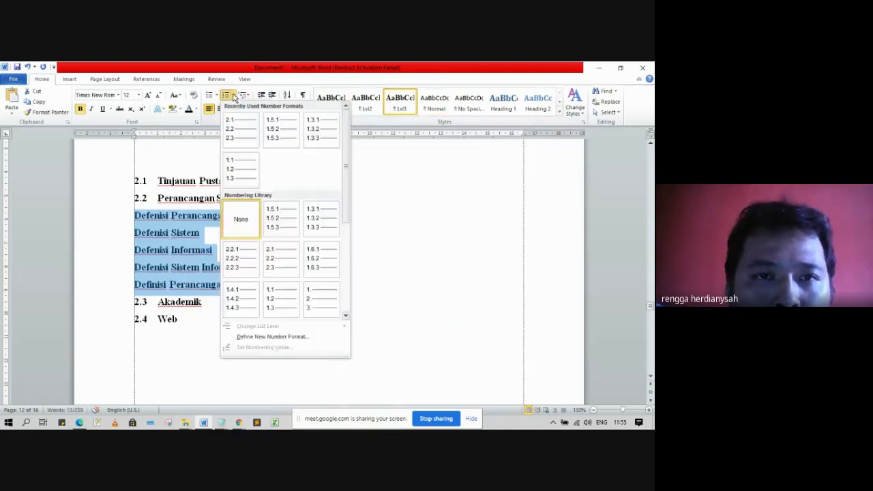
- Number the five definition headings in the 2.2.1, 2.2.2, 2.2.3 format and move their indent to the page's left margin
{"action": "left_click", "coordinate": [233, 95]}
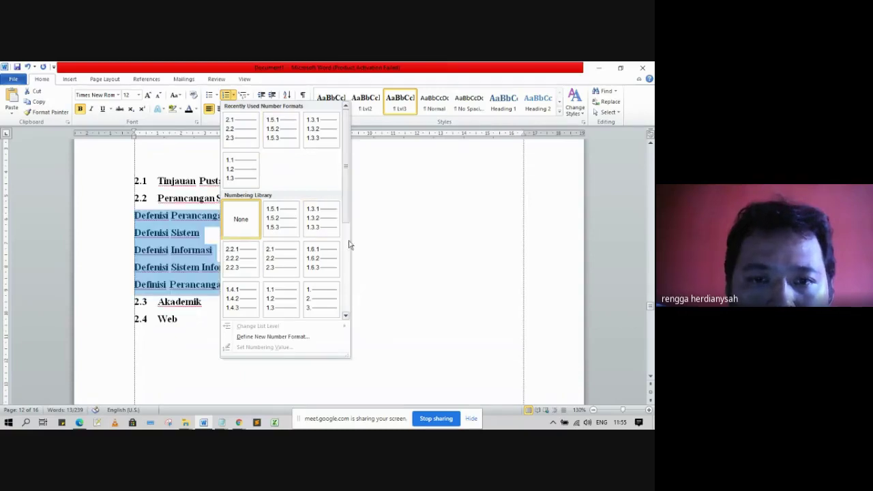
{"action": "left_click", "coordinate": [236, 263]}
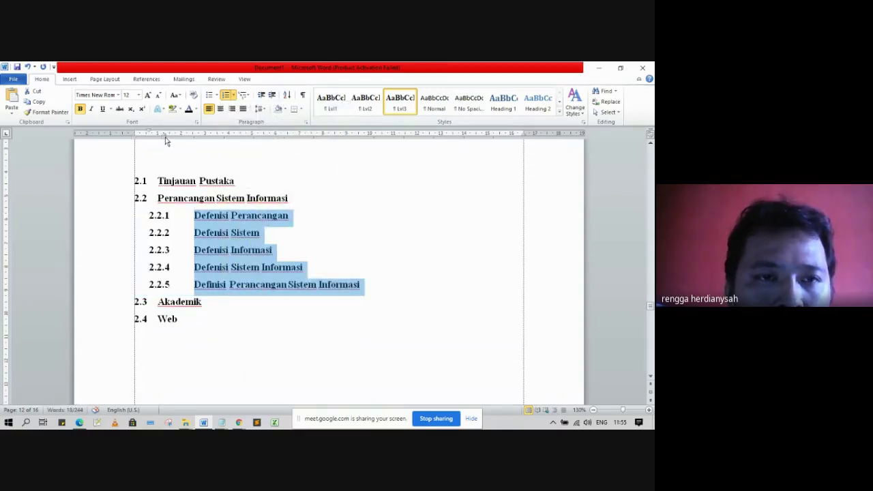
{"action": "left_click_drag", "start_coordinate": [164, 139], "coordinate": [134, 137]}
{"action": "left_click", "coordinate": [296, 232]}
{"action": "left_click", "coordinate": [397, 292]}
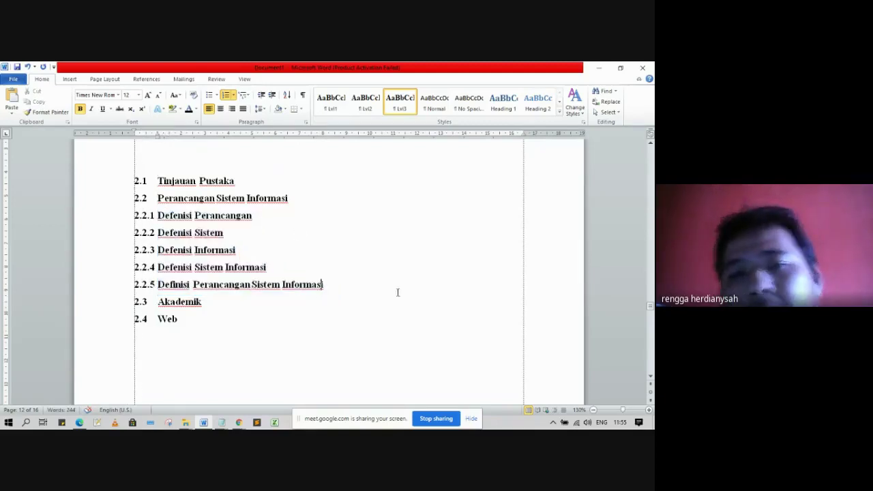
- Add an empty paragraph in the Normal style below the heading "Defenisi Perancangan"
{"action": "scroll", "coordinate": [398, 292], "scroll_direction": "up", "scroll_amount": 2}
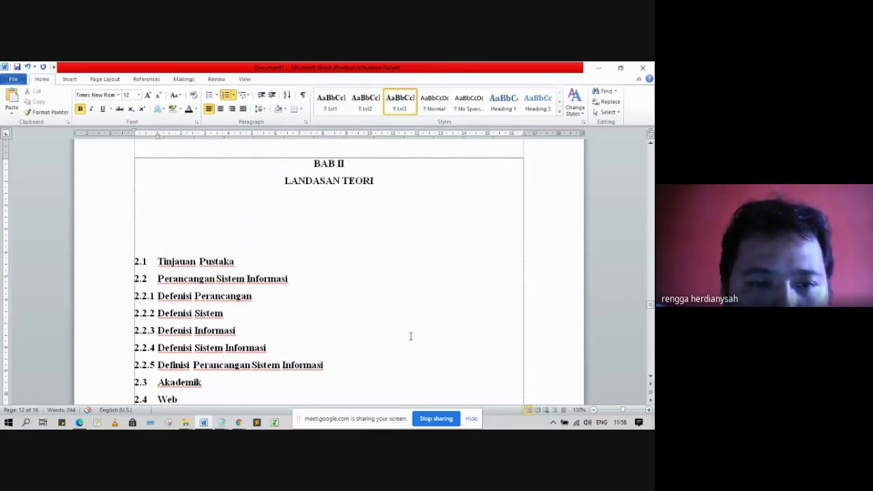
{"action": "left_click", "coordinate": [349, 301]}
{"action": "key", "text": "Return"}
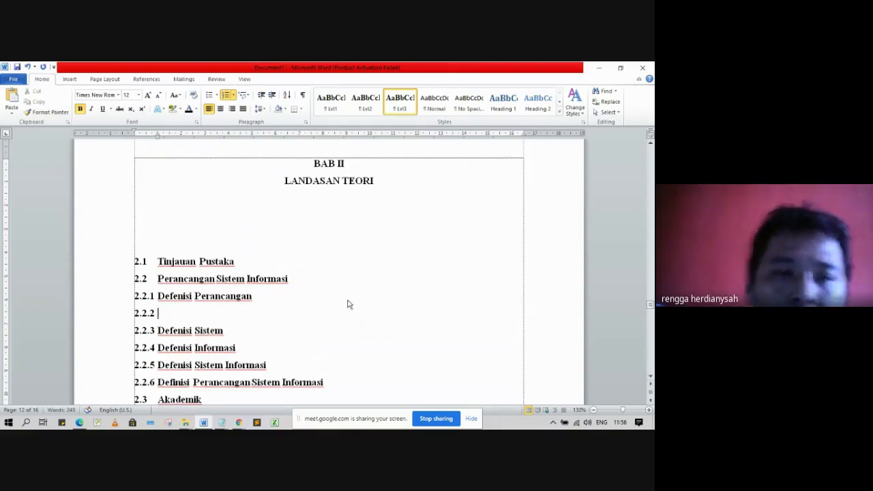
{"action": "left_click", "coordinate": [437, 110]}
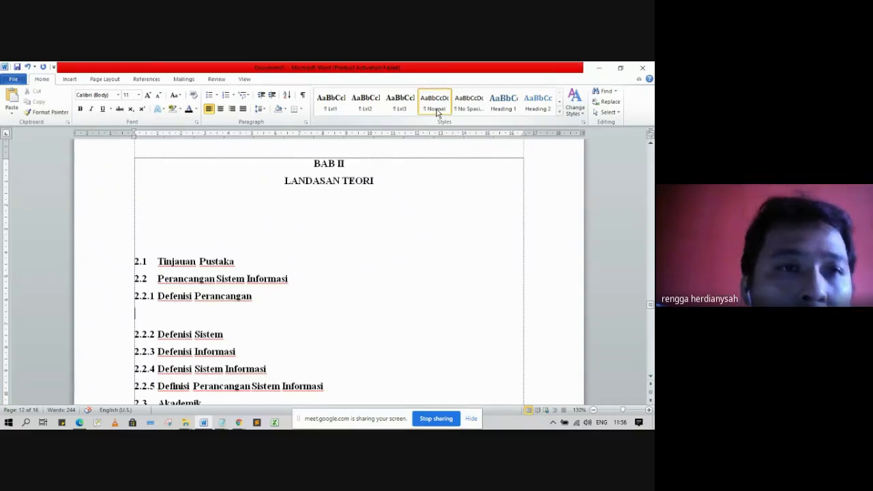
- Set the font of the whole document to Times New Roman, size 12
{"action": "key", "text": "ctrl+a"}
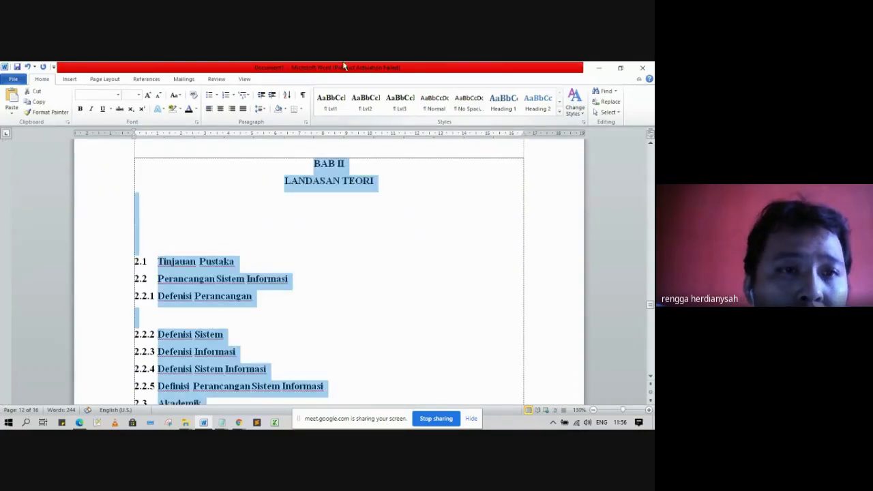
{"action": "left_click", "coordinate": [118, 94]}
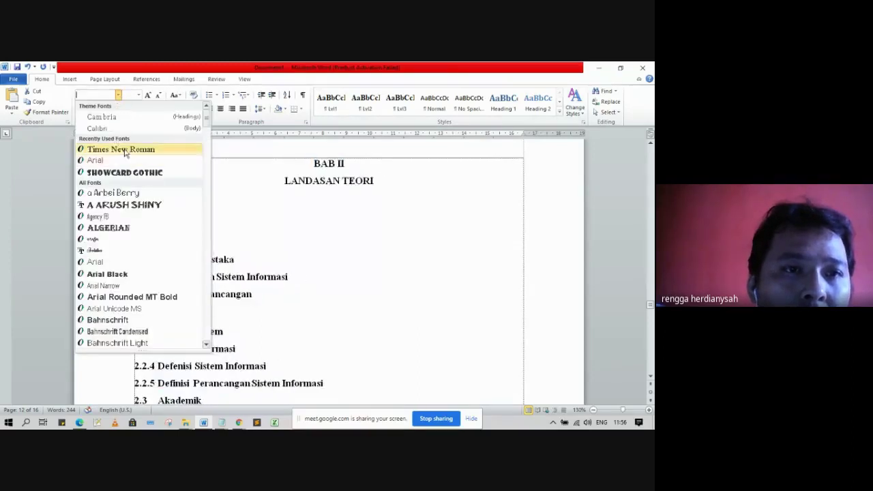
{"action": "left_click", "coordinate": [120, 149]}
{"action": "left_click", "coordinate": [138, 95]}
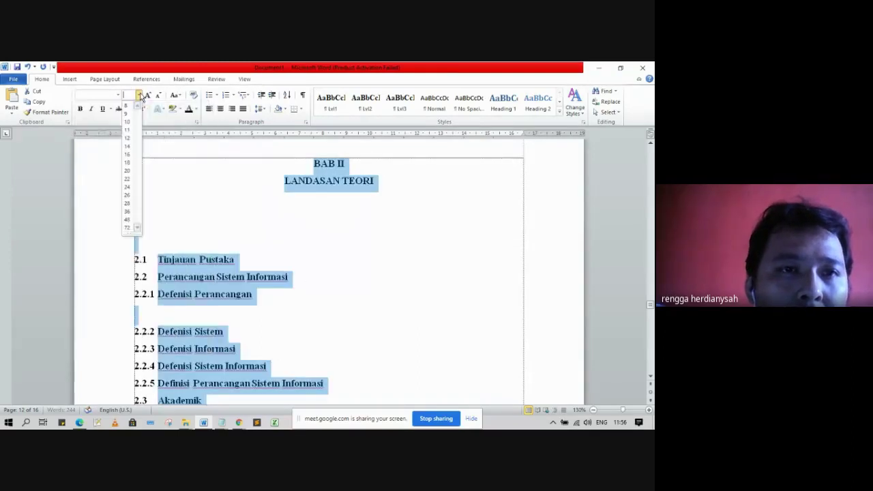
{"action": "left_click", "coordinate": [128, 136]}
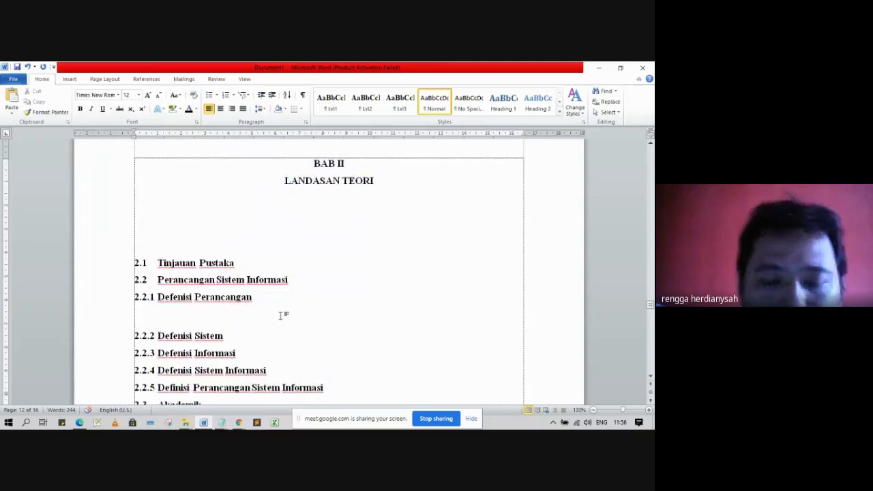
- Write the body text "Menurut mengatakan bahwa “Perancangan adalah bla”" below the heading "Defenisi Perancangan"
{"action": "type", "text": "Me"}
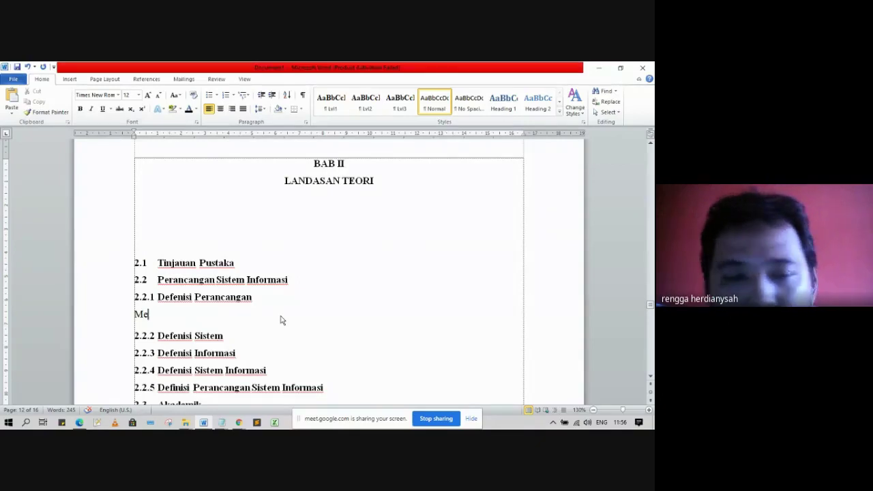
{"action": "type", "text": "murut"}
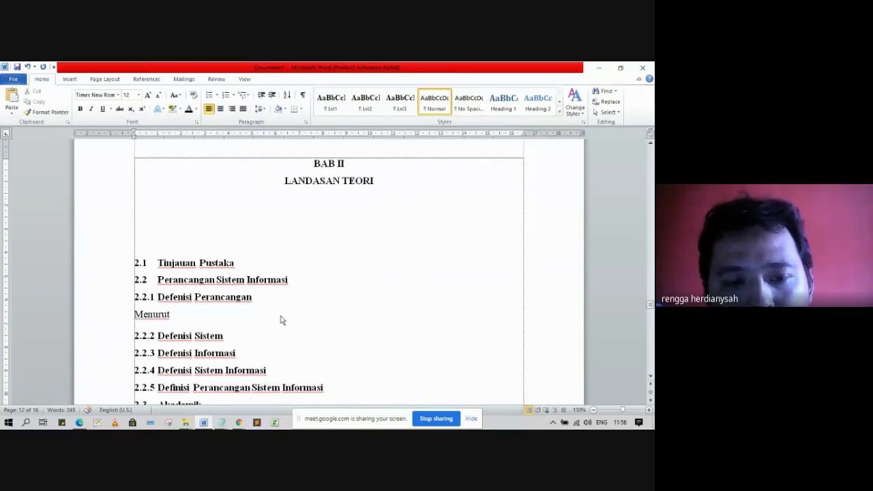
{"action": "type", "text": "mengataka"}
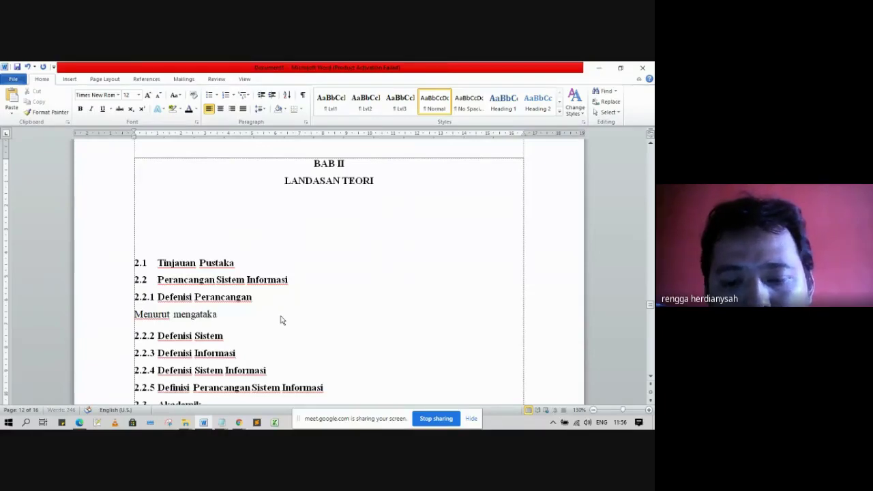
{"action": "type", "text": "n bahwa"}
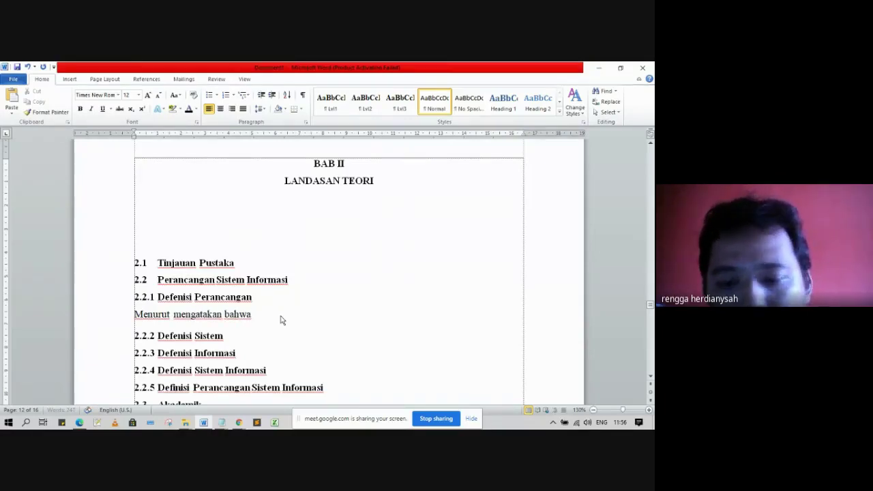
{"action": "type", "text": " \"\""}
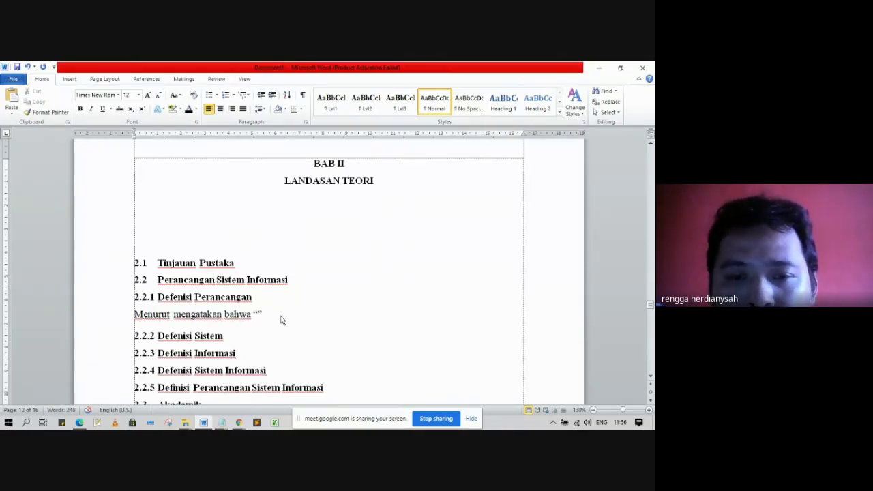
{"action": "type", "text": "Pera"}
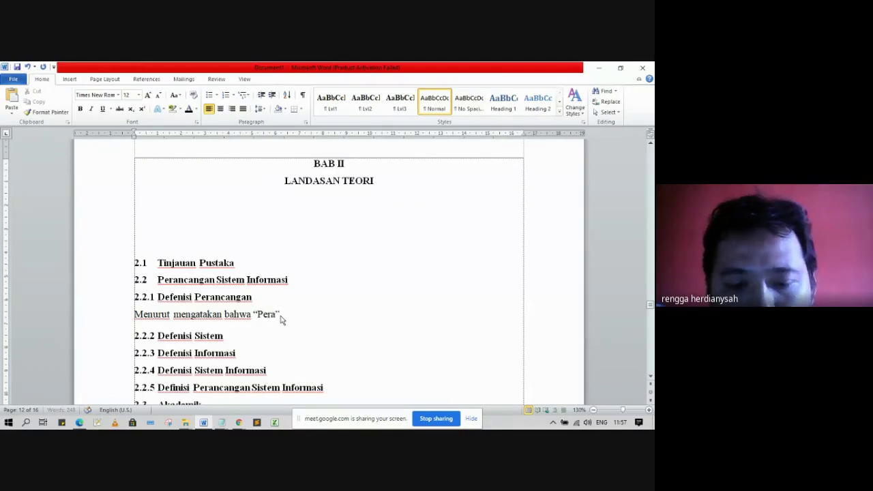
{"action": "type", "text": "ncangan ad"}
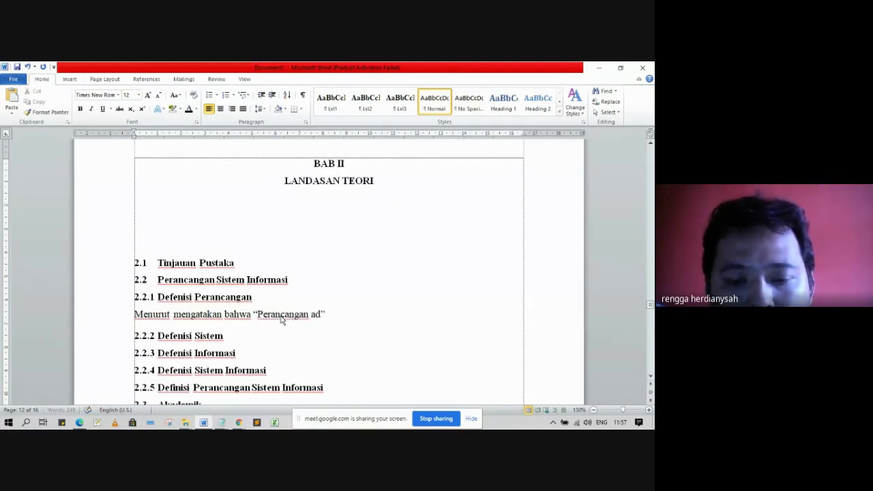
{"action": "type", "text": "alah b"}
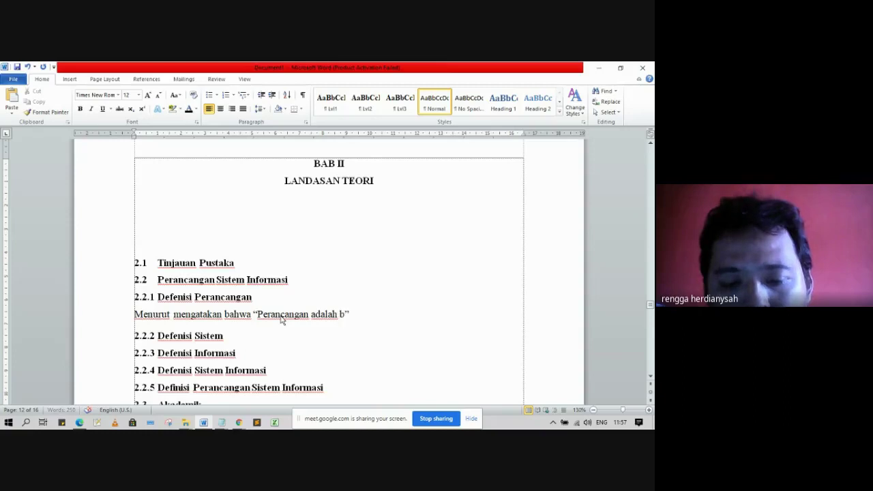
{"action": "type", "text": "la"}
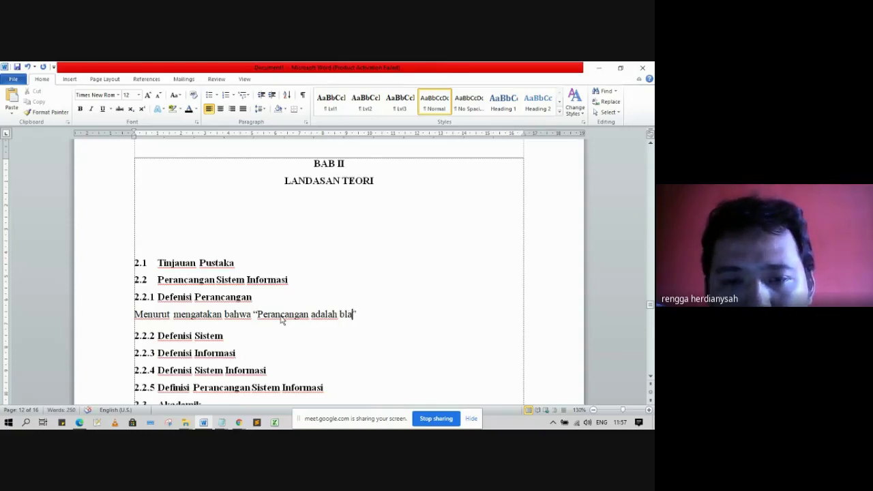
- Copy the word "bla" and repeat it inside the quotation to fill about three lines, ending with a period
{"action": "key", "text": "shift+Left"}
{"action": "key", "text": "shift+Left"}
{"action": "key", "text": "shift+Left"}
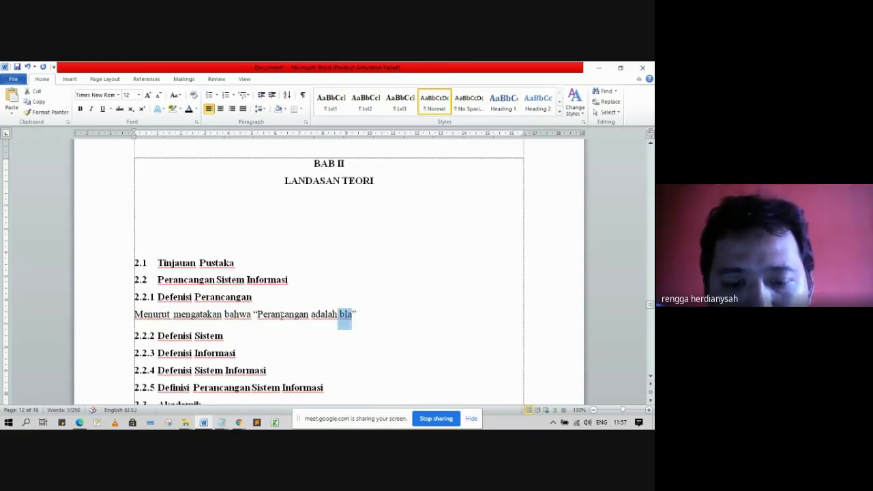
{"action": "key", "text": "ctrl+c"}
{"action": "key", "text": "ctrl+v"}
{"action": "key", "text": "ctrl+v"}
{"action": "key", "text": "ctrl+v"}
{"action": "key", "text": "ctrl+v"}
{"action": "key", "text": "ctrl+v"}
{"action": "key", "text": "ctrl+v"}
{"action": "key", "text": "ctrl+v"}
{"action": "key", "text": "ctrl+v"}
{"action": "key", "text": "ctrl+v"}
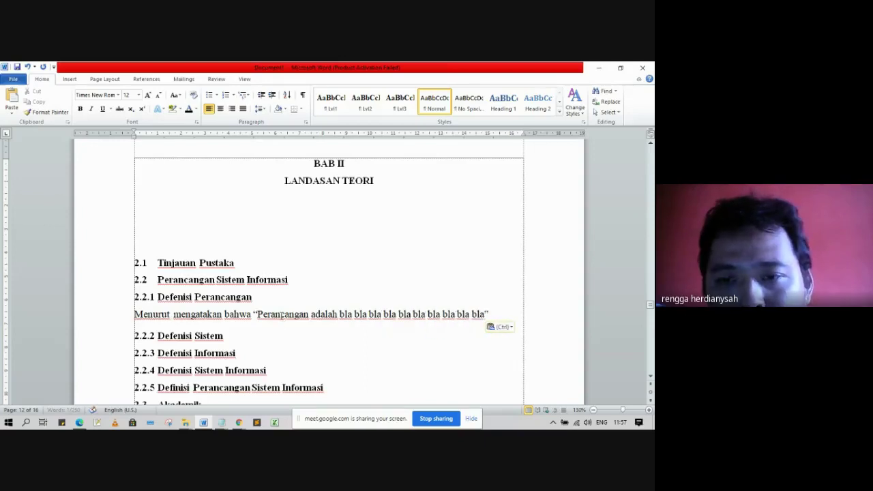
{"action": "key", "text": "ctrl+v"}
{"action": "key", "text": "ctrl+v"}
{"action": "key", "text": "ctrl+v"}
{"action": "key", "text": "ctrl+v"}
{"action": "key", "text": "ctrl+v"}
{"action": "key", "text": "ctrl+v"}
{"action": "key", "text": "ctrl+v"}
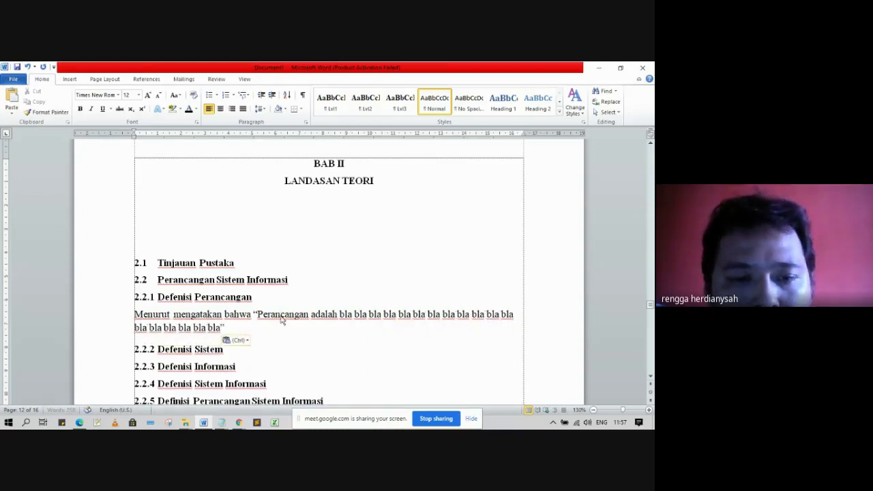
{"action": "key", "text": "ctrl+v"}
{"action": "key", "text": "ctrl+v"}
{"action": "key", "text": "ctrl+v"}
{"action": "key", "text": "ctrl+v"}
{"action": "key", "text": "ctrl+v"}
{"action": "key", "text": "ctrl+v"}
{"action": "key", "text": "ctrl+v"}
{"action": "key", "text": "ctrl+v"}
{"action": "key", "text": "ctrl+v"}
{"action": "key", "text": "ctrl+v"}
{"action": "key", "text": "ctrl+v"}
{"action": "key", "text": "ctrl+v"}
{"action": "key", "text": "ctrl+v"}
{"action": "key", "text": "ctrl+v"}
{"action": "key", "text": "ctrl+v"}
{"action": "key", "text": "ctrl+v"}
{"action": "key", "text": "ctrl+v"}
{"action": "key", "text": "ctrl+v"}
{"action": "key", "text": "ctrl+v"}
{"action": "key", "text": "ctrl+v"}
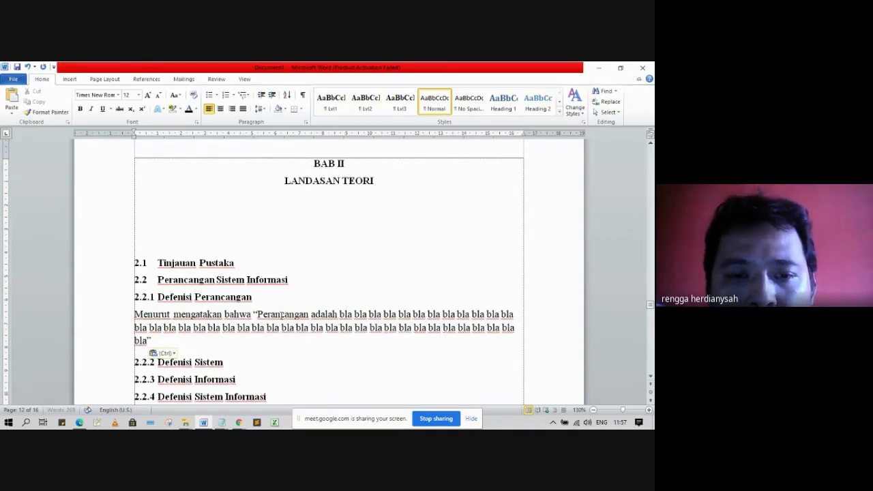
{"action": "key", "text": "ctrl+v"}
{"action": "key", "text": "ctrl+v"}
{"action": "key", "text": "ctrl+v"}
{"action": "key", "text": "ctrl+v"}
{"action": "key", "text": "ctrl+v"}
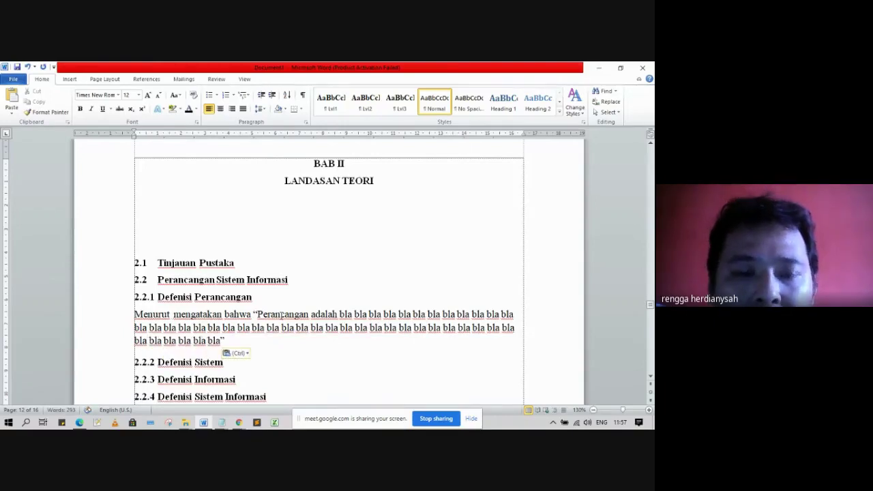
{"action": "key", "text": "ctrl+v"}
{"action": "type", "text": "."}
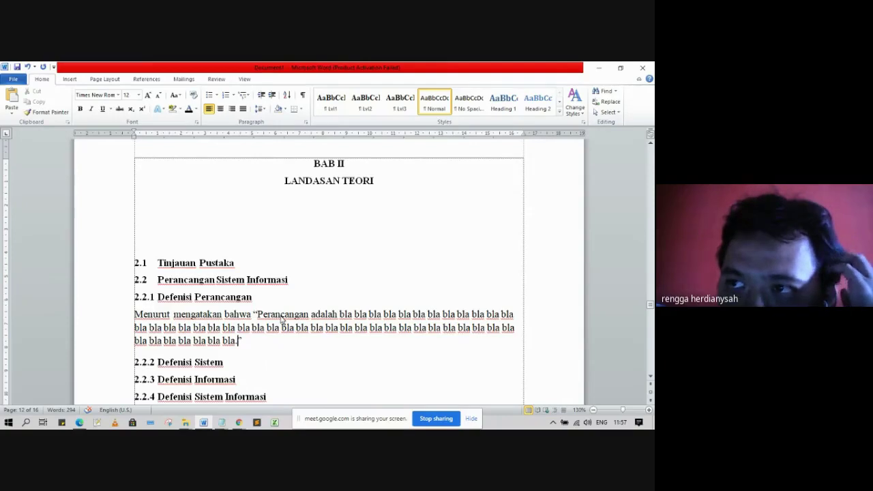
{"action": "left_click", "coordinate": [329, 264]}
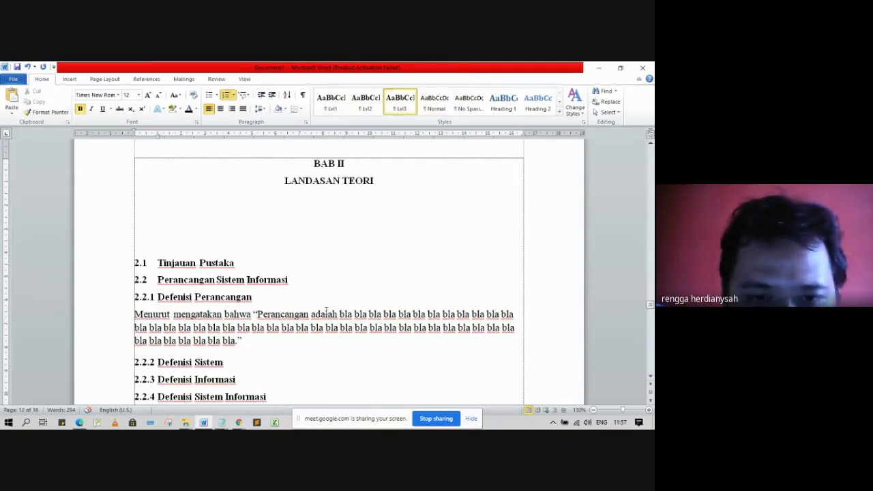
- Start a new citation source of type Book after the word "Menurut" in the paragraph under "Defenisi Perancangan"
{"action": "left_click", "coordinate": [269, 343]}
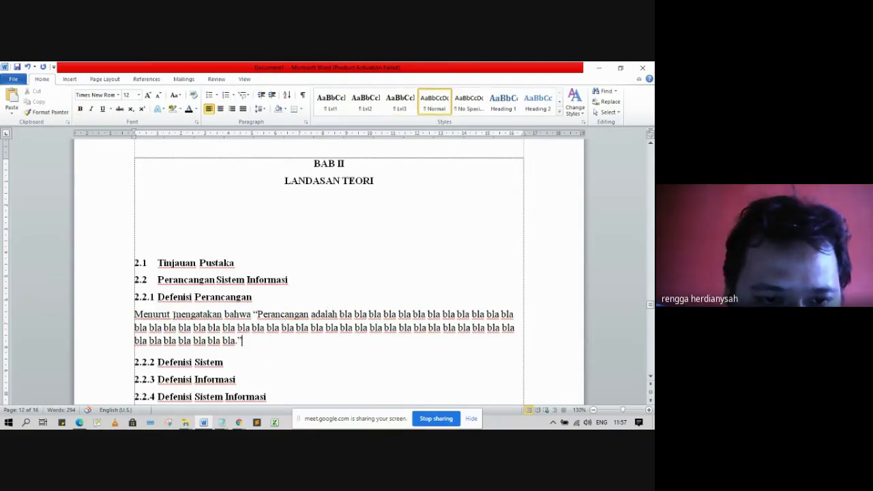
{"action": "left_click", "coordinate": [171, 315]}
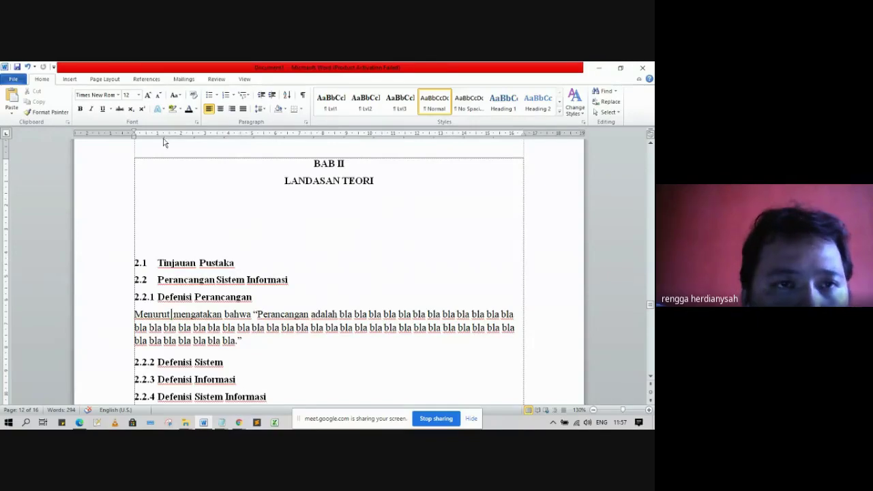
{"action": "left_click", "coordinate": [146, 82]}
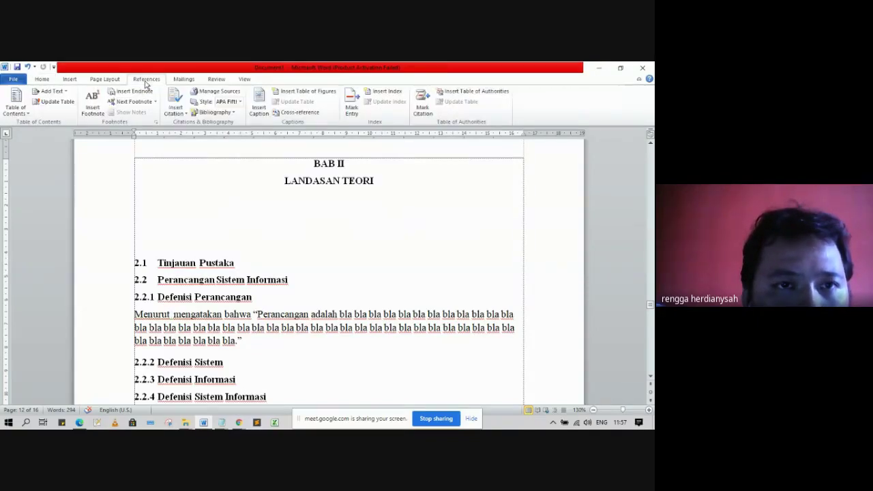
{"action": "left_click", "coordinate": [172, 120]}
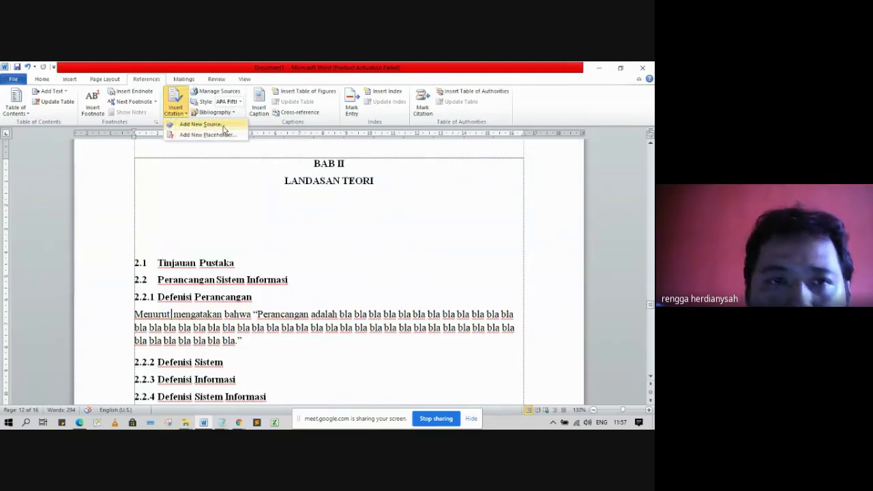
{"action": "left_click", "coordinate": [223, 128]}
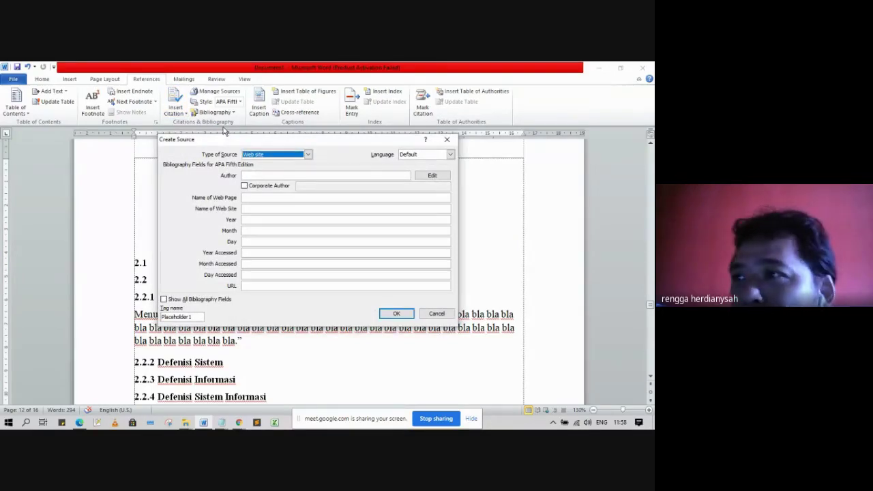
{"action": "left_click", "coordinate": [308, 154]}
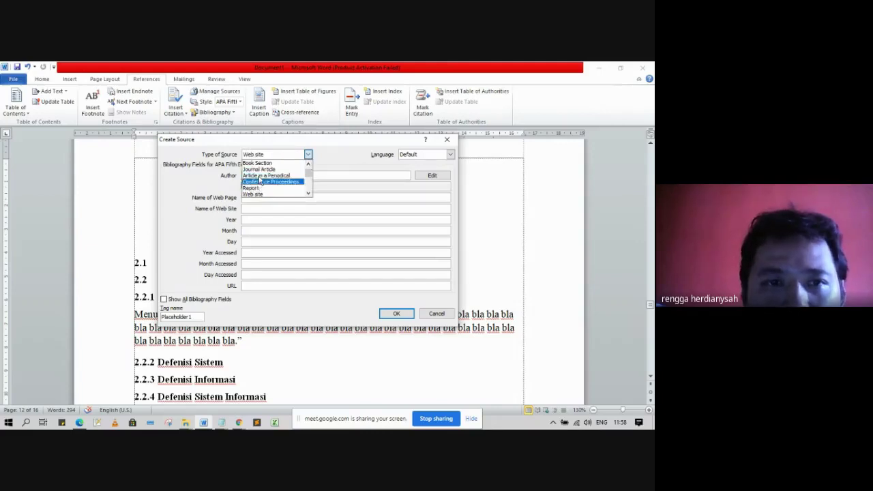
{"action": "scroll", "coordinate": [313, 195], "scroll_direction": "down", "scroll_amount": 3}
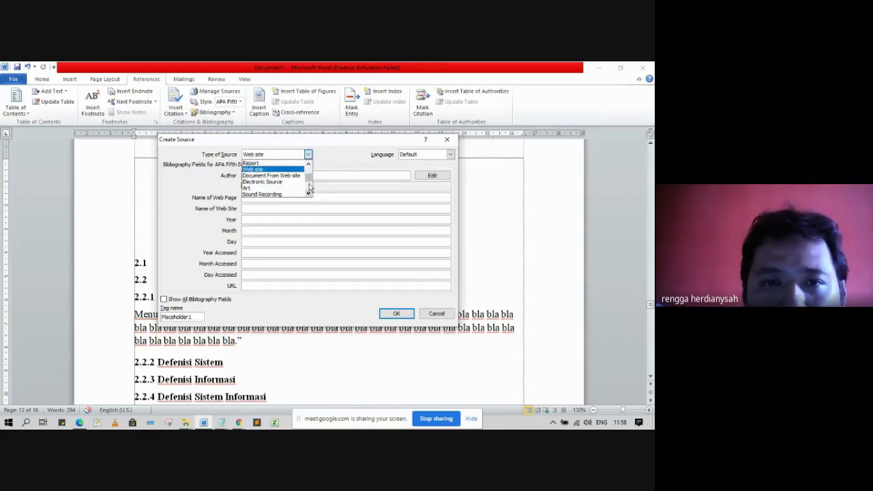
{"action": "scroll", "coordinate": [311, 178], "scroll_direction": "up", "scroll_amount": 3}
{"action": "left_click", "coordinate": [329, 149]}
{"action": "left_click", "coordinate": [308, 155]}
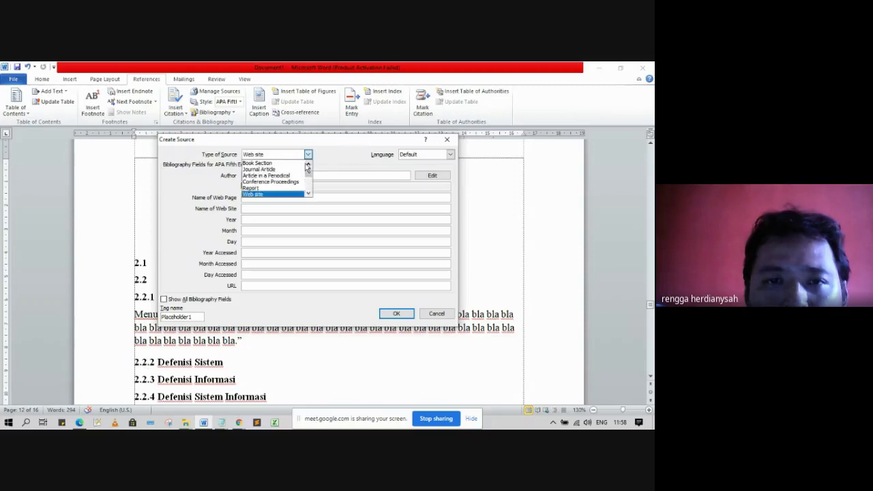
{"action": "scroll", "coordinate": [308, 179], "scroll_direction": "up", "scroll_amount": 2}
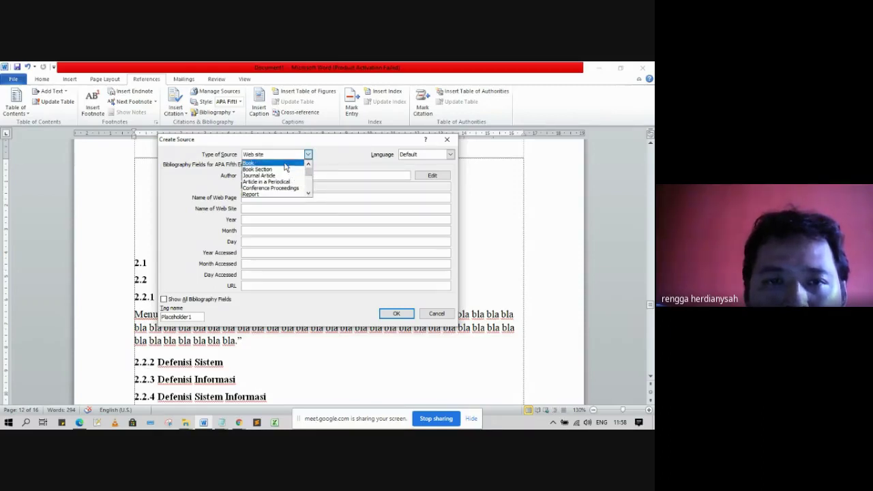
{"action": "left_click", "coordinate": [249, 167]}
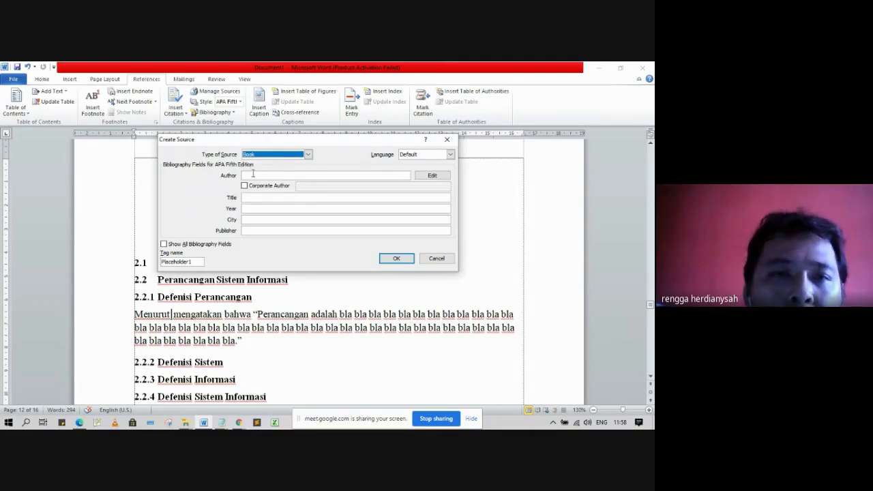
- Enter the author's first, middle and last name for the book source
{"action": "left_click", "coordinate": [253, 175]}
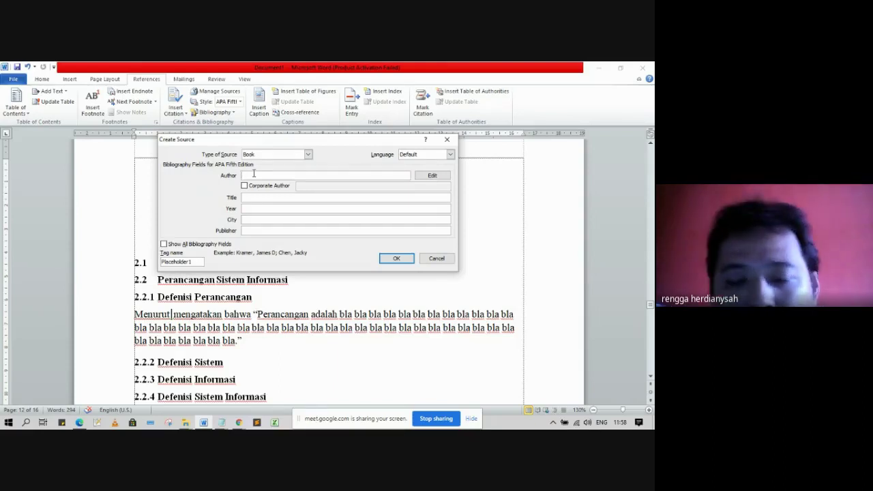
{"action": "type", "text": "De"}
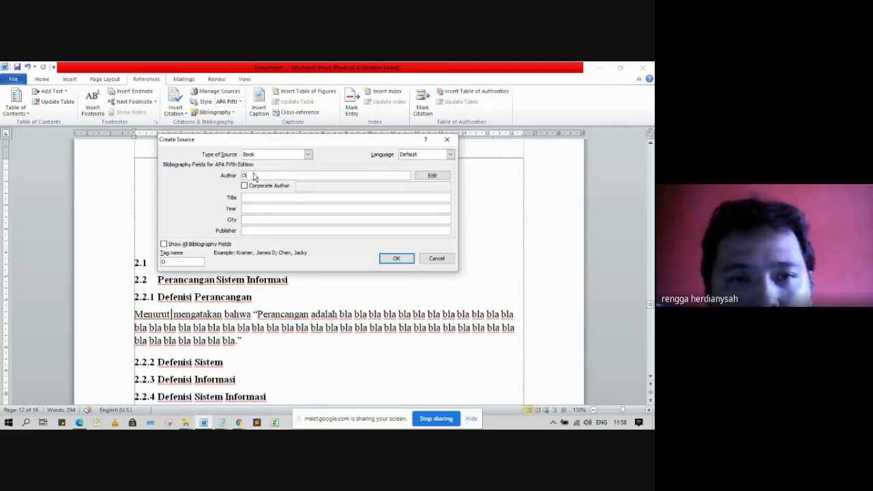
{"action": "type", "text": "p"}
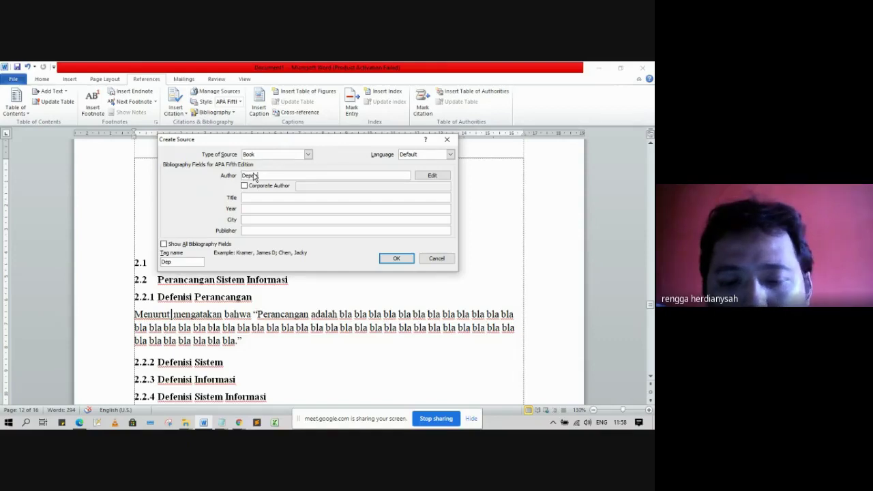
{"action": "type", "text": " Tenga"}
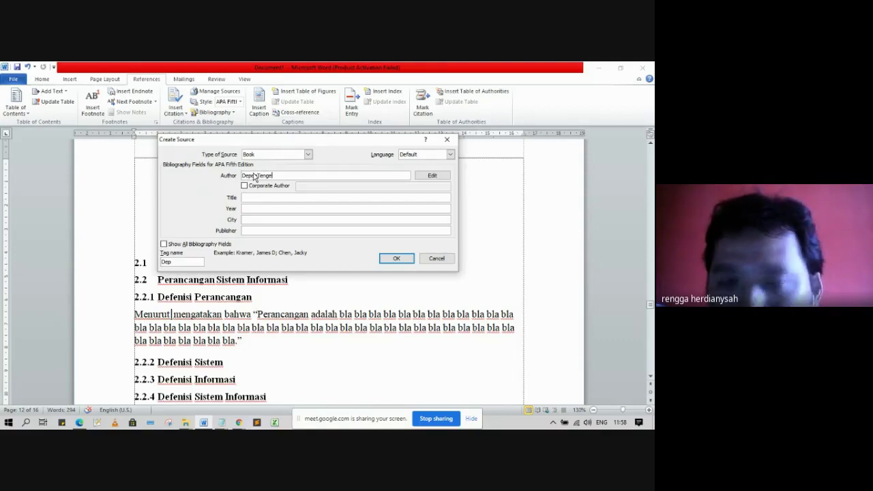
{"action": "type", "text": "hh"}
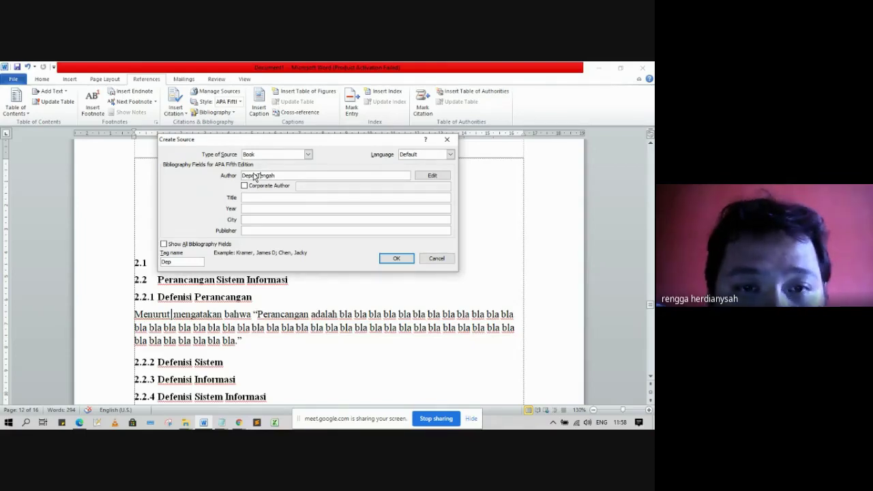
{"action": "left_click", "coordinate": [254, 176]}
{"action": "type", "text": ","}
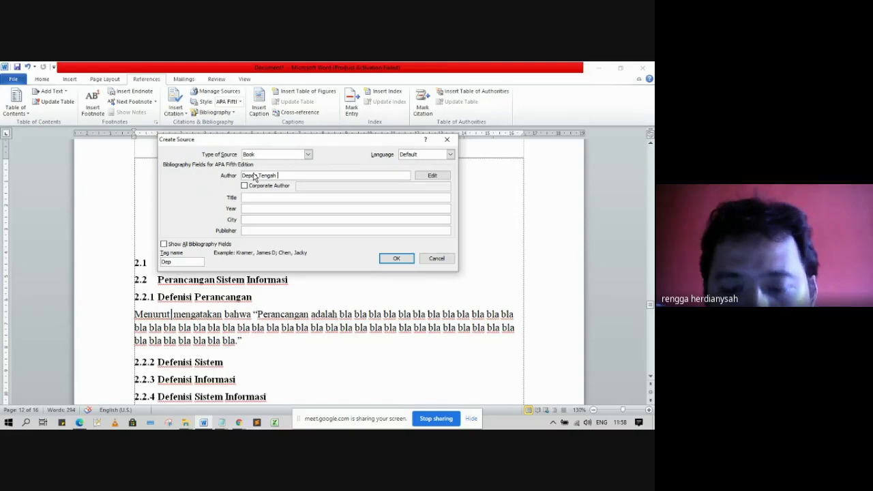
{"action": "type", "text": " Tengah Belakang"}
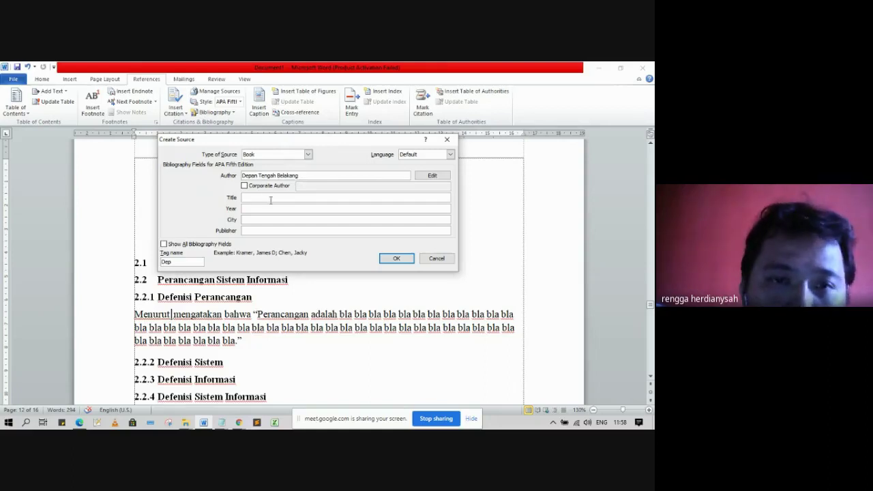
- Give the book source the title "Metode Pengembangan" and the year 2021
{"action": "left_click", "coordinate": [271, 200]}
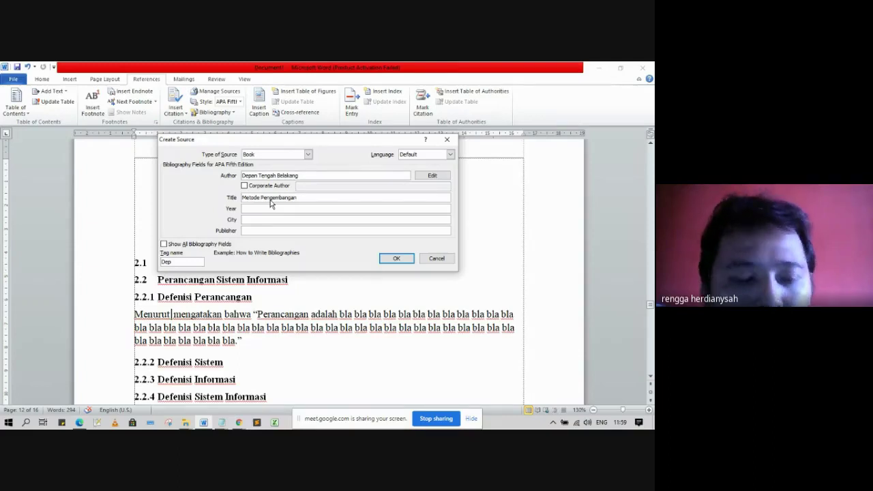
{"action": "key", "text": "Tab"}
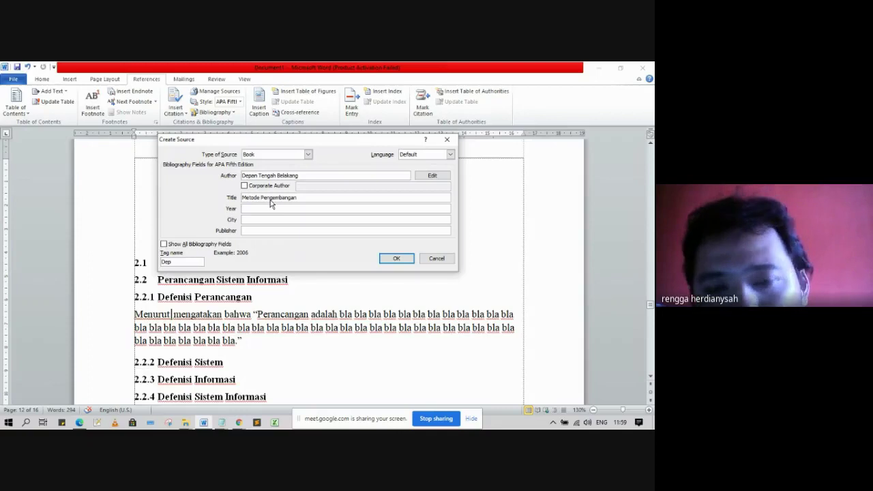
{"action": "type", "text": "20"}
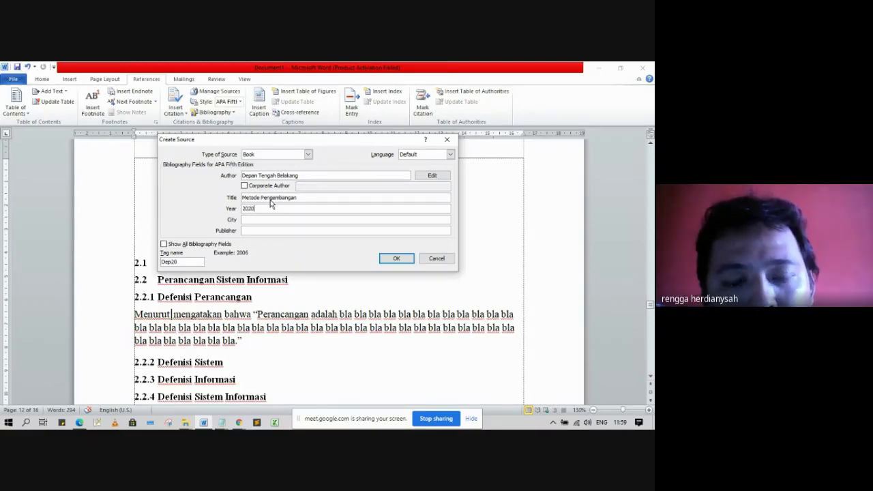
{"action": "type", "text": "20"}
{"action": "key", "text": "BackSpace"}
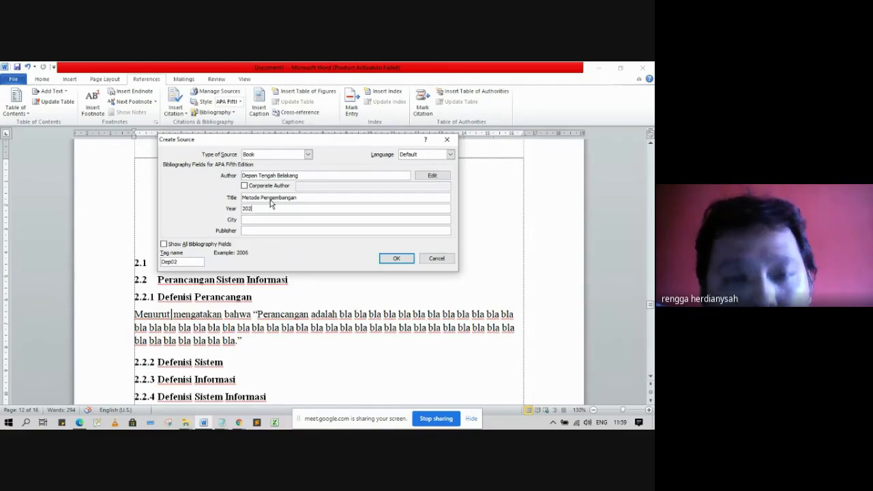
{"action": "type", "text": "1"}
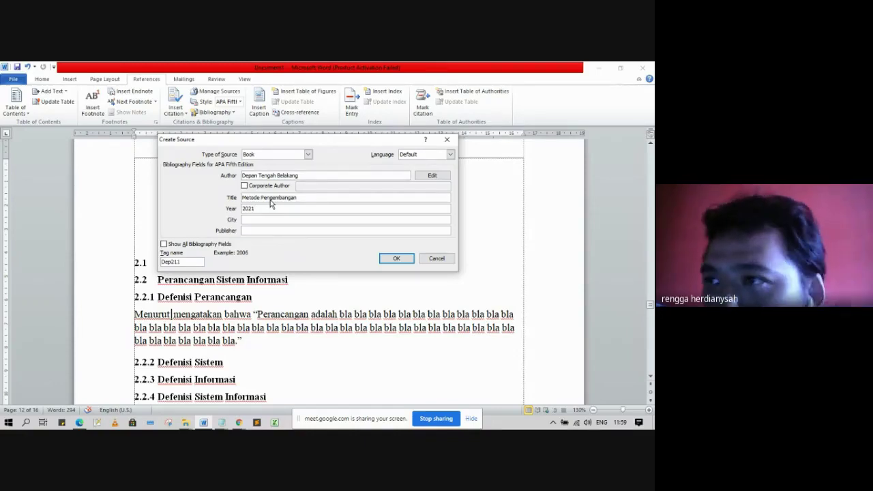
- Enter the city "Tangerang Selatan" and the publisher "Penerbit Dadakan", and insert the citation of the book source
{"action": "key", "text": "Tab"}
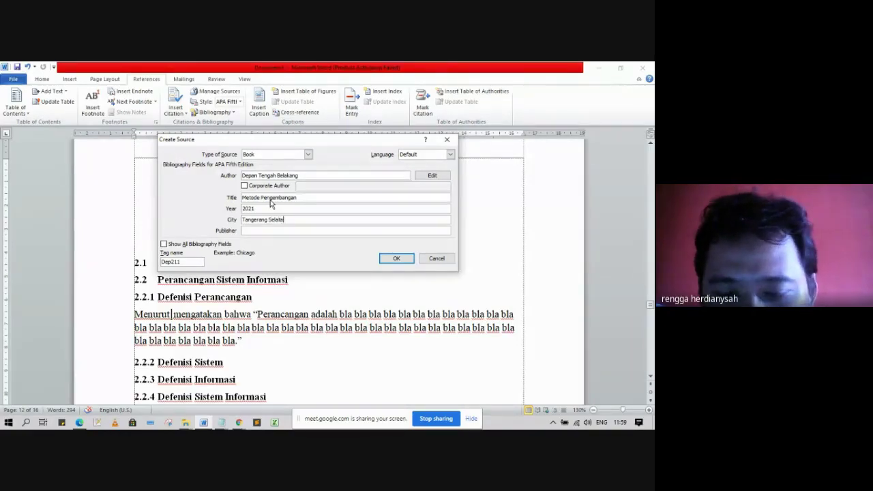
{"action": "type", "text": "n"}
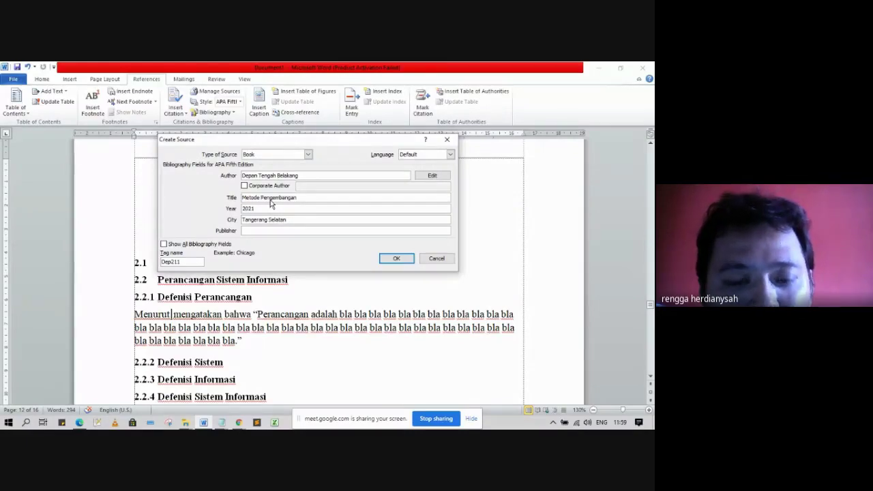
{"action": "key", "text": "Tab"}
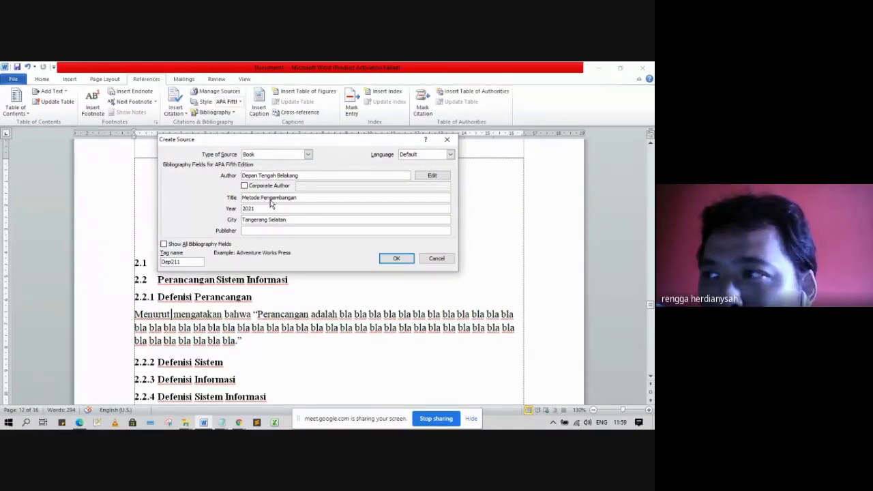
{"action": "type", "text": "P"}
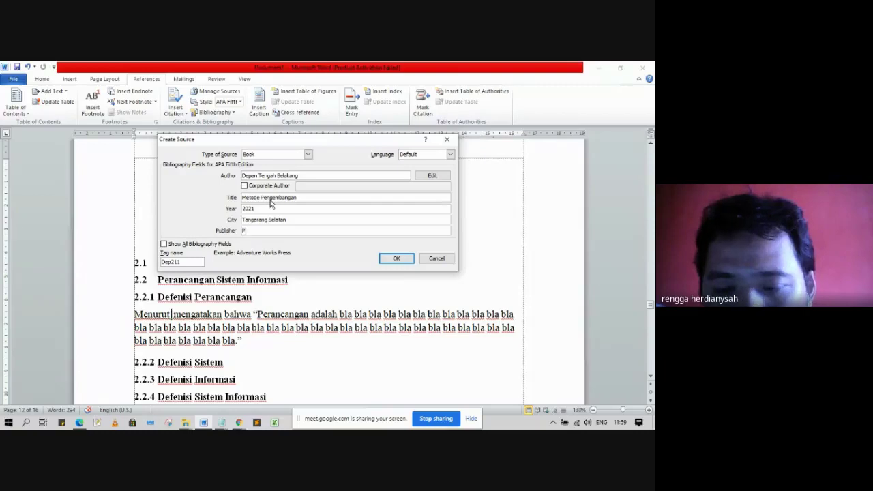
{"action": "type", "text": "enerbit Dada"}
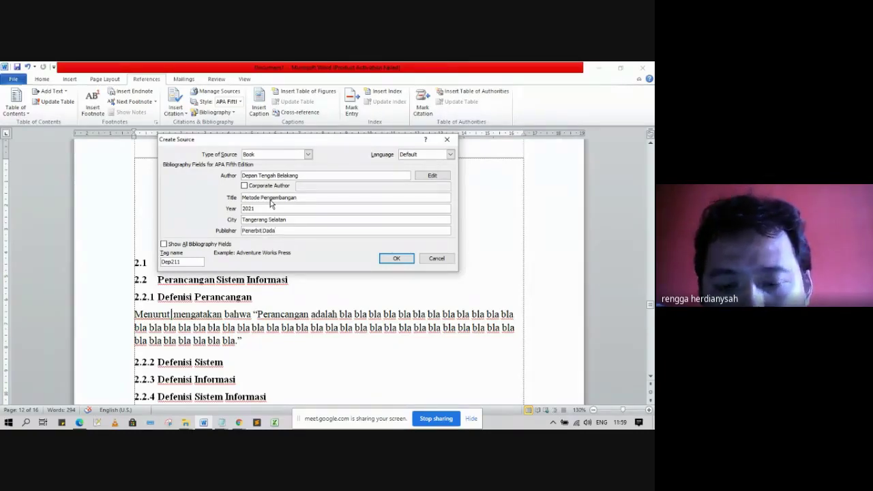
{"action": "type", "text": "kan"}
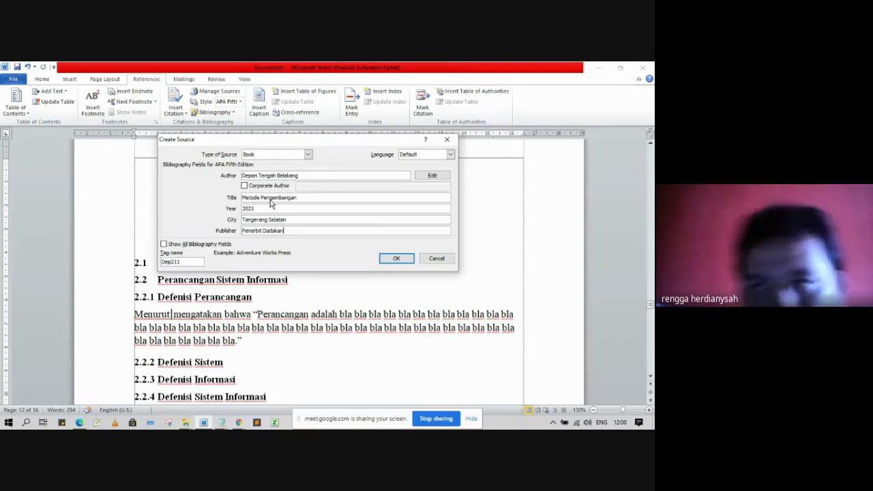
{"action": "left_click", "coordinate": [397, 260]}
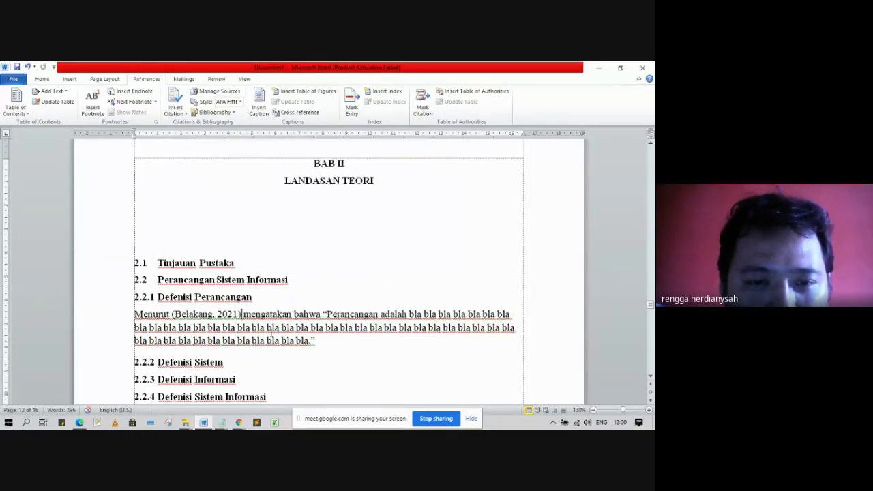
{"action": "scroll", "coordinate": [240, 334], "scroll_direction": "down", "scroll_amount": 2}
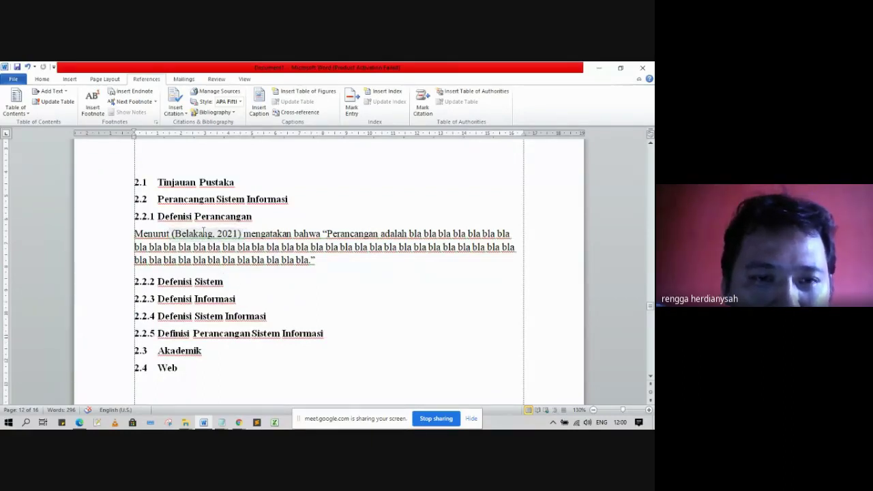
{"action": "left_click", "coordinate": [239, 281]}
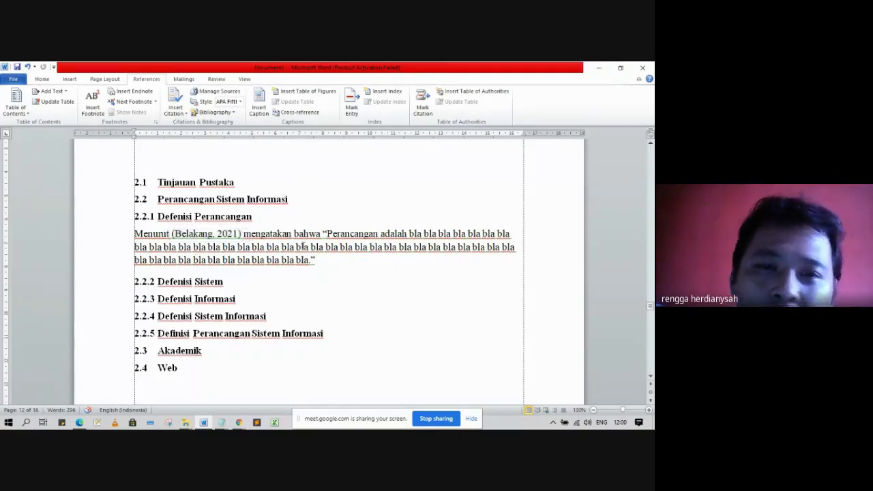
{"action": "left_click", "coordinate": [304, 247]}
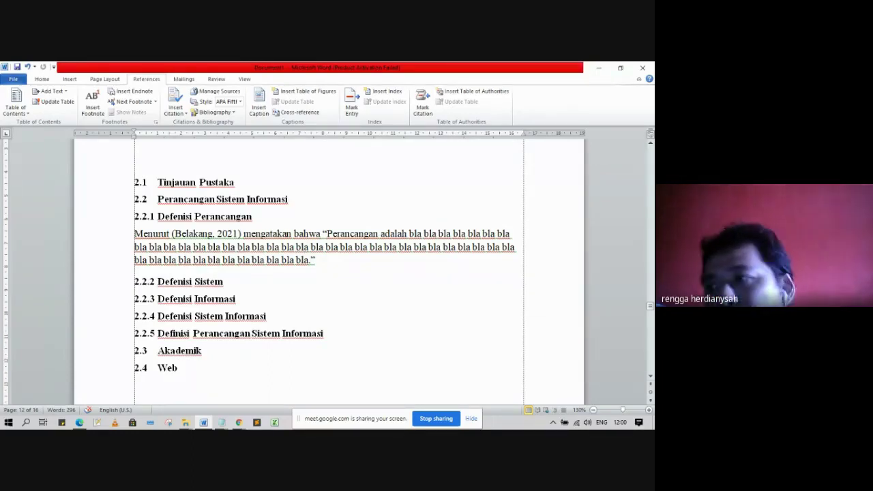
{"action": "key", "text": "alt+Tab"}
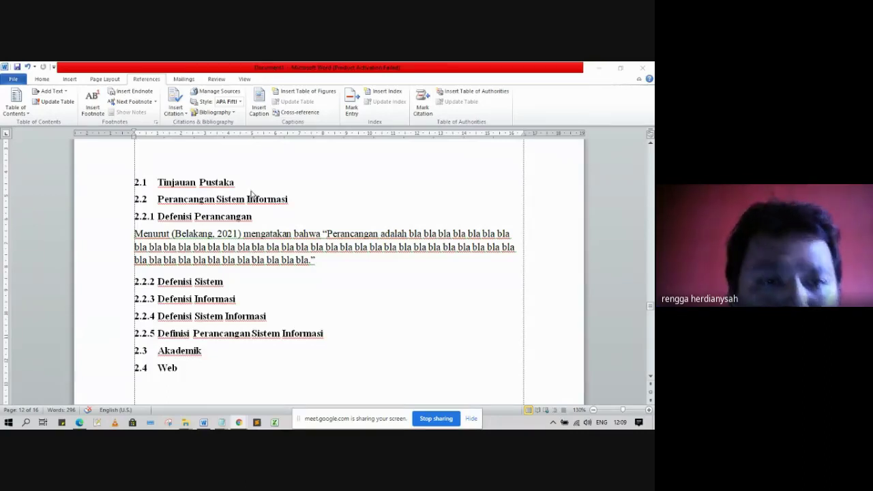
{"action": "left_click", "coordinate": [304, 247]}
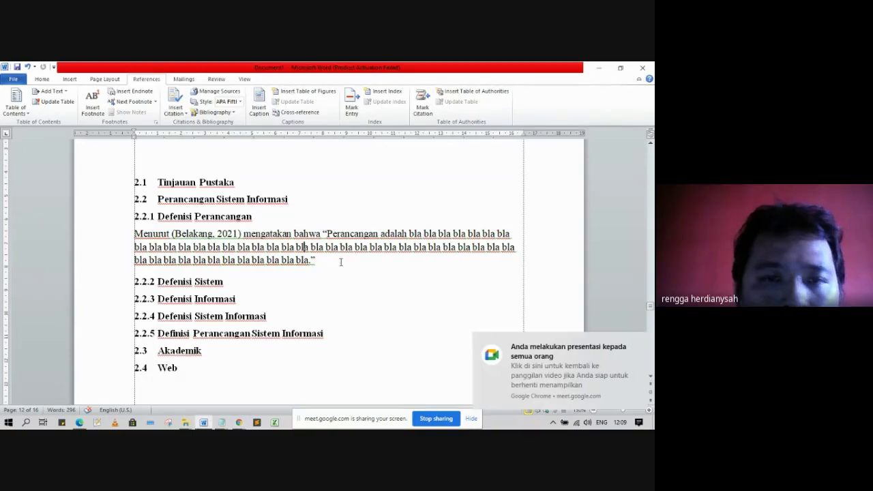
{"action": "left_click", "coordinate": [342, 263]}
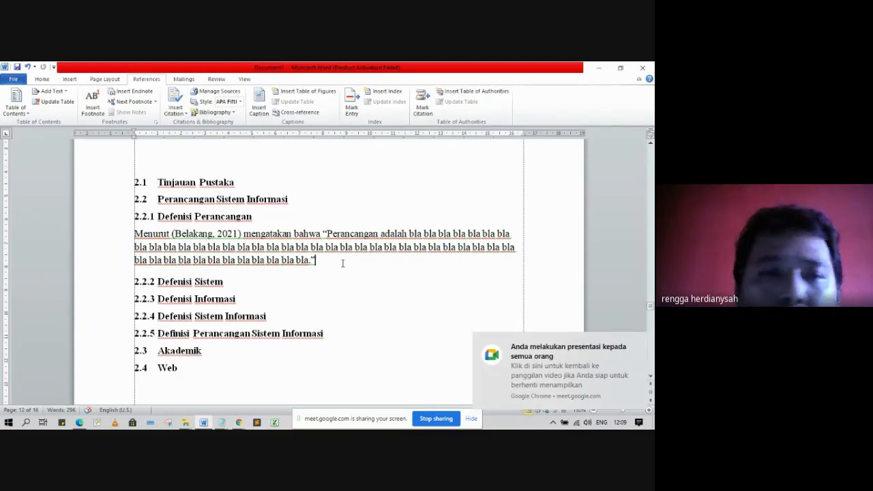
- Add an empty paragraph in the Normal style below the heading "Defenisi Informasi"
{"action": "left_click", "coordinate": [313, 301]}
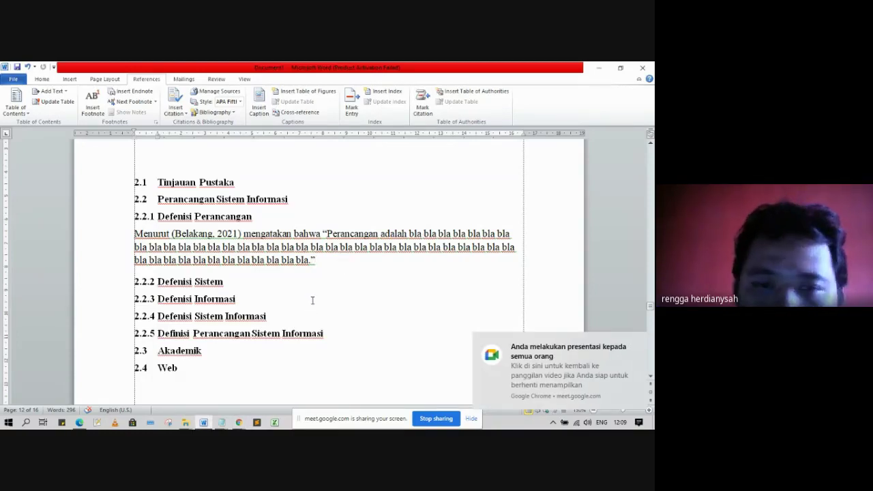
{"action": "key", "text": "Return"}
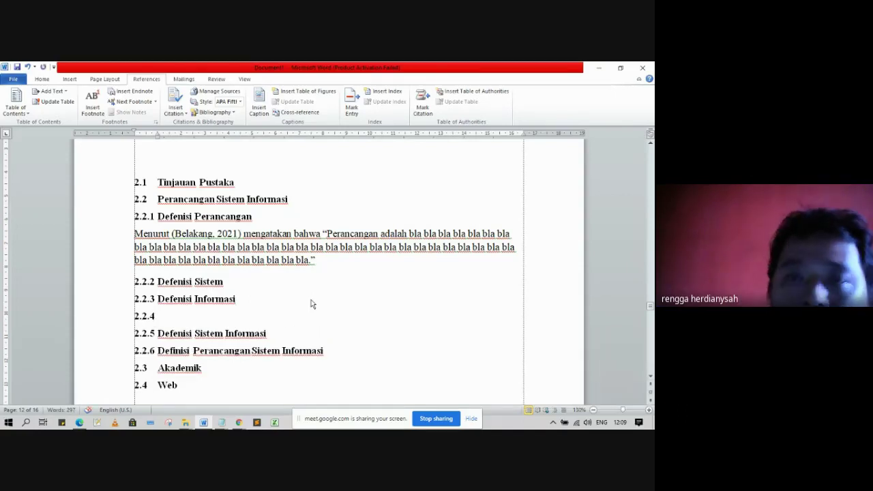
{"action": "left_click", "coordinate": [48, 79]}
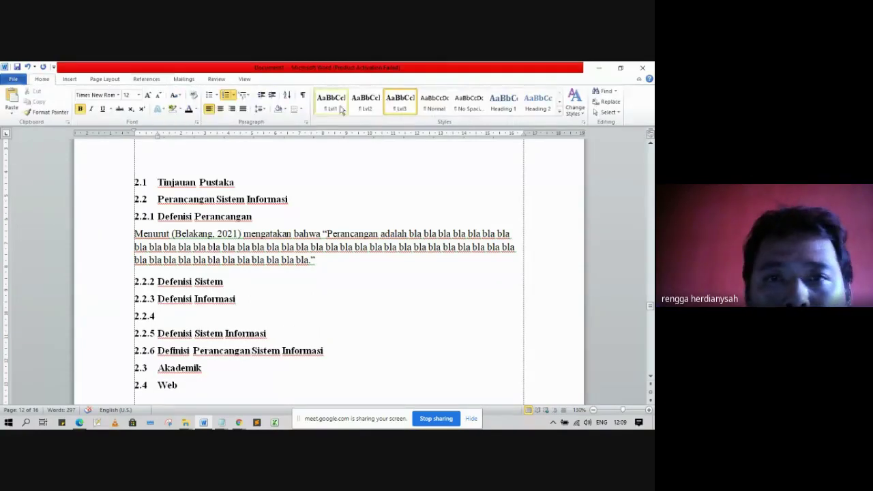
{"action": "left_click", "coordinate": [436, 102]}
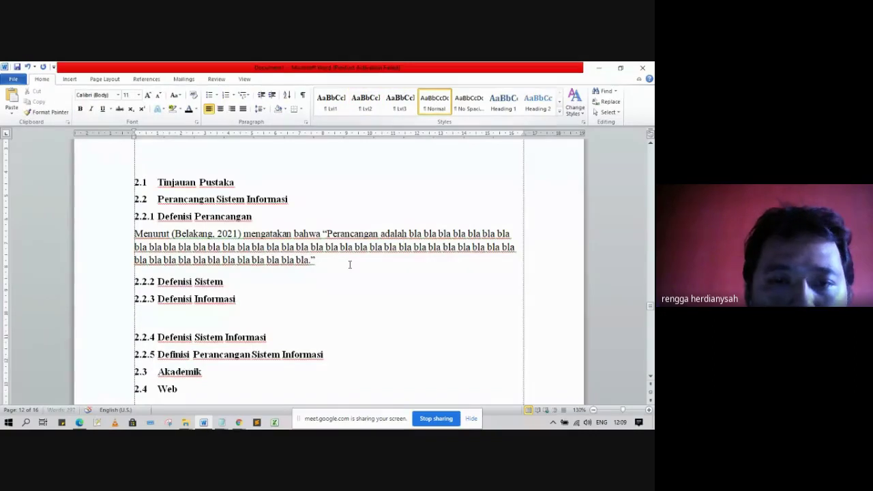
- Insert a citation of the existing book source "Metode Pengembangan" in a new paragraph below the caption "Gambar 1. 1 Foto Jagoan Neon"
{"action": "left_click", "coordinate": [146, 79]}
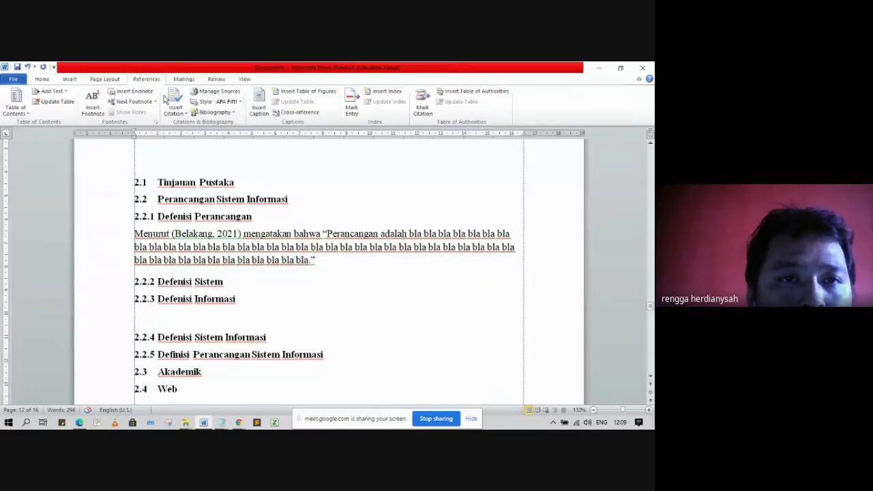
{"action": "left_click", "coordinate": [199, 233]}
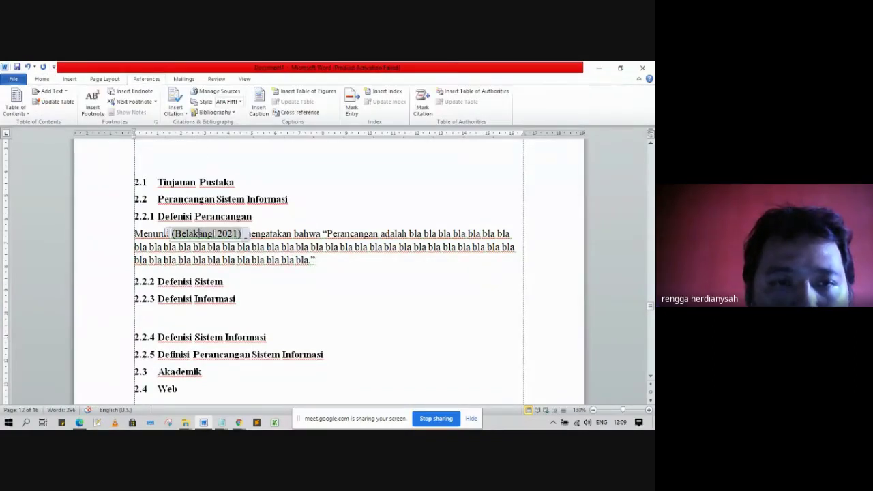
{"action": "left_click", "coordinate": [175, 112]}
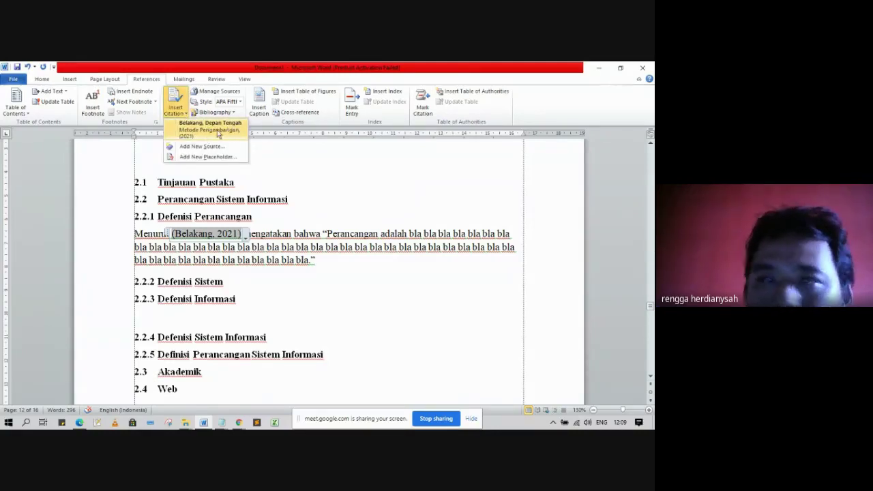
{"action": "scroll", "coordinate": [309, 318], "scroll_direction": "down", "scroll_amount": 3}
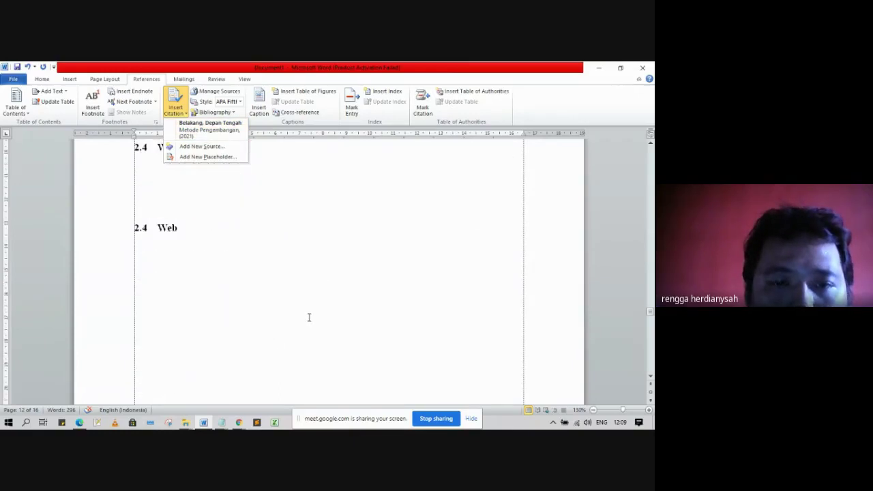
{"action": "scroll", "coordinate": [309, 317], "scroll_direction": "up", "scroll_amount": 20}
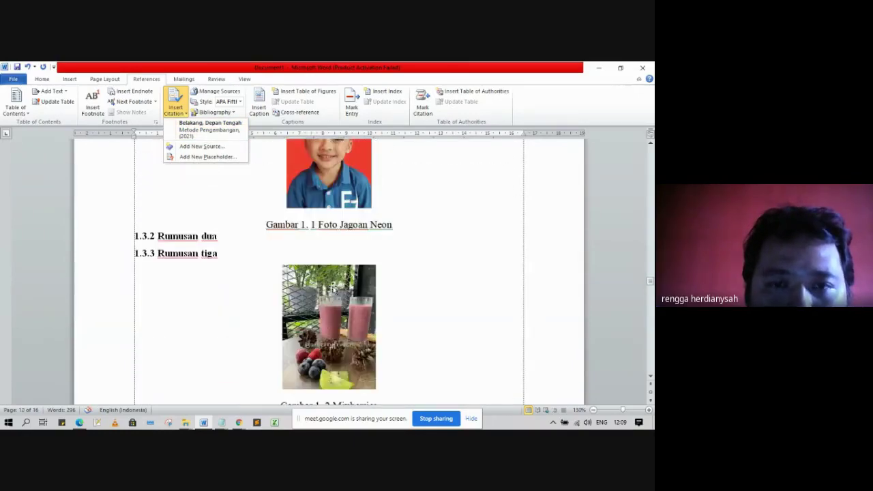
{"action": "left_click", "coordinate": [404, 225]}
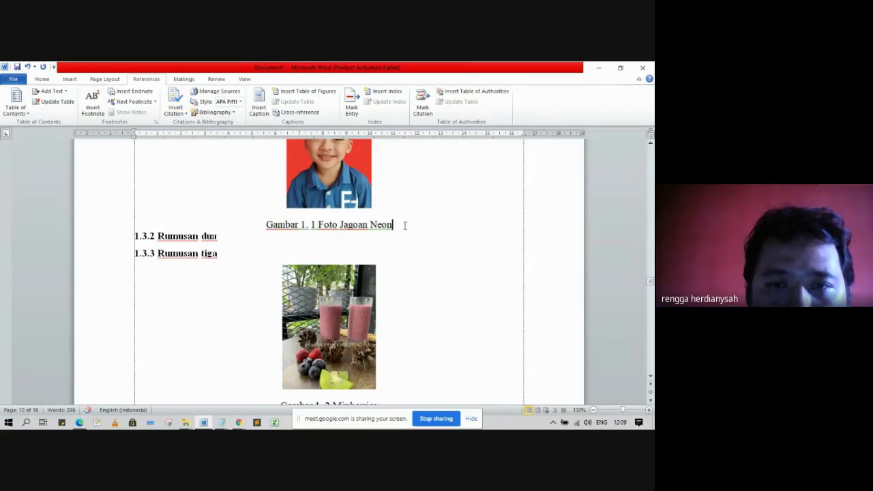
{"action": "key", "text": "Return"}
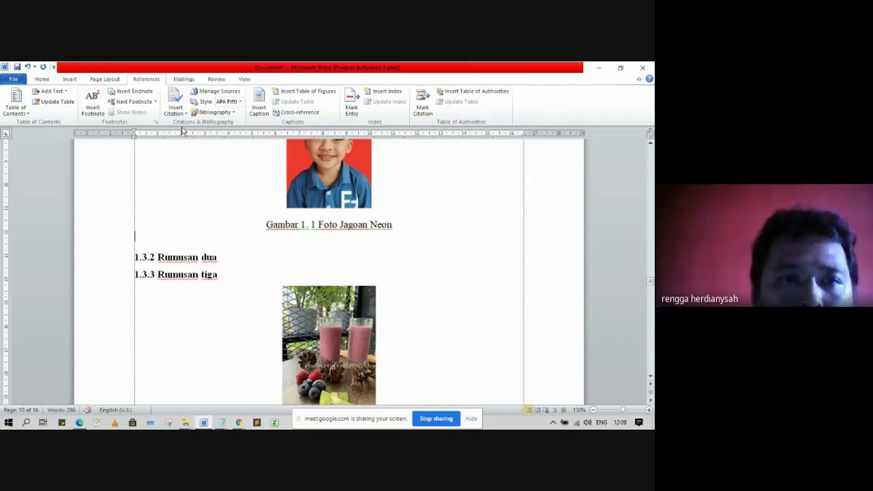
{"action": "left_click", "coordinate": [172, 110]}
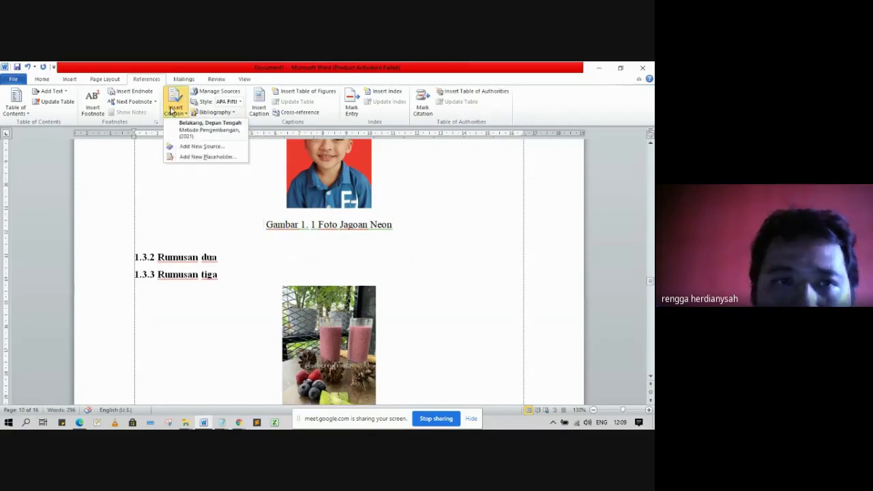
{"action": "left_click", "coordinate": [201, 146]}
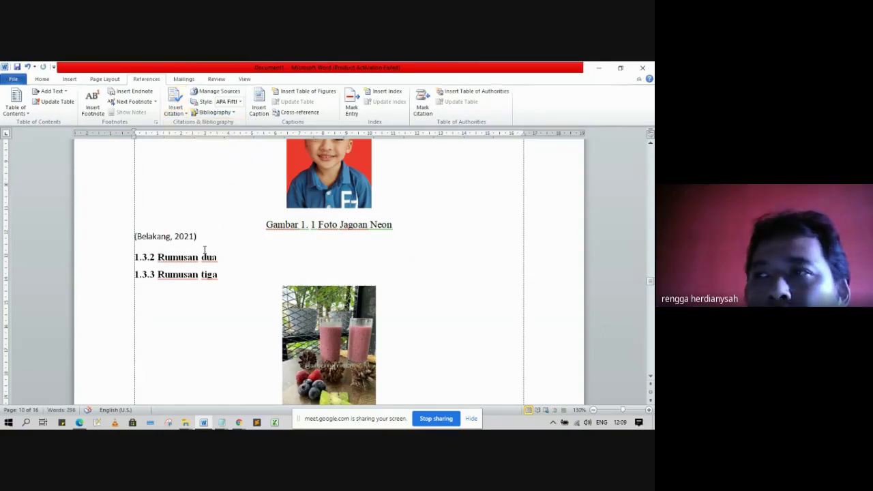
{"action": "left_click", "coordinate": [176, 109]}
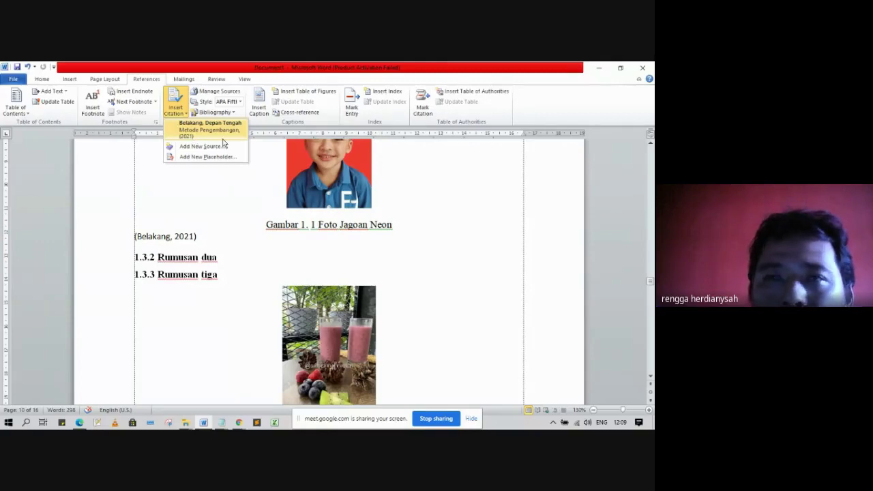
{"action": "left_click", "coordinate": [239, 236]}
{"action": "scroll", "coordinate": [262, 228], "scroll_direction": "down", "scroll_amount": 5}
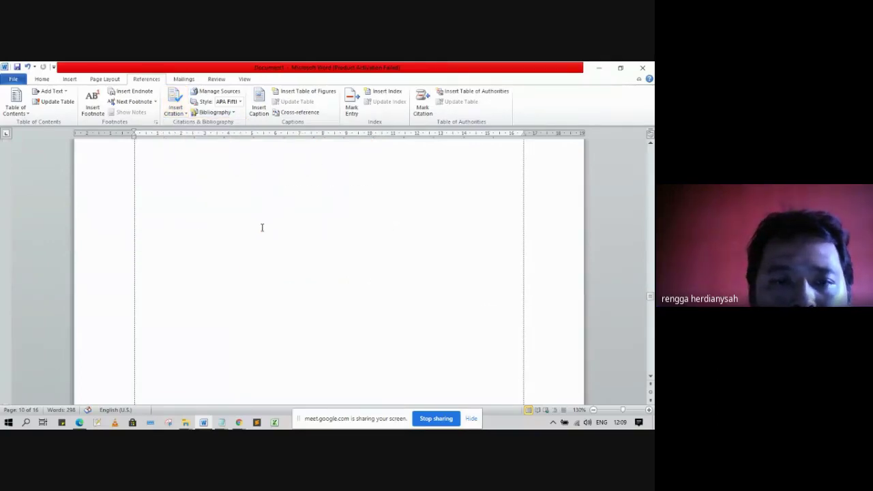
{"action": "scroll", "coordinate": [262, 227], "scroll_direction": "up", "scroll_amount": 4}
{"action": "scroll", "coordinate": [262, 243], "scroll_direction": "down", "scroll_amount": 2}
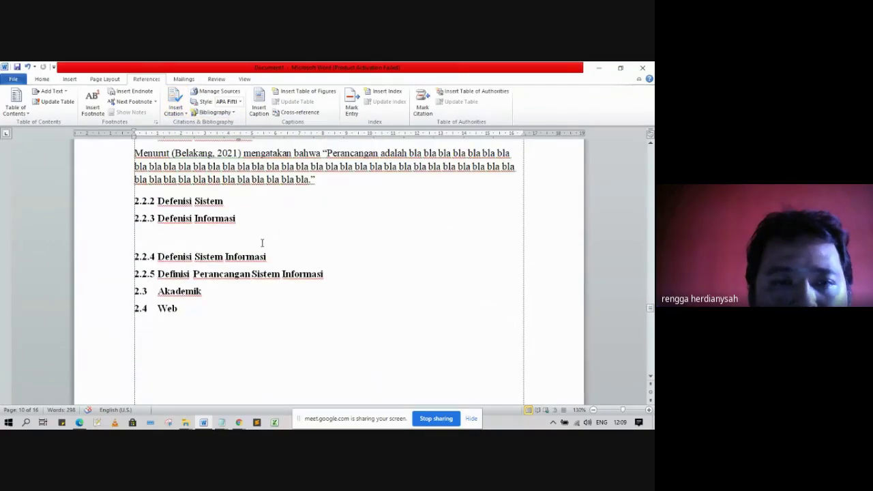
{"action": "left_click", "coordinate": [208, 238]}
{"action": "scroll", "coordinate": [238, 244], "scroll_direction": "up", "scroll_amount": 2}
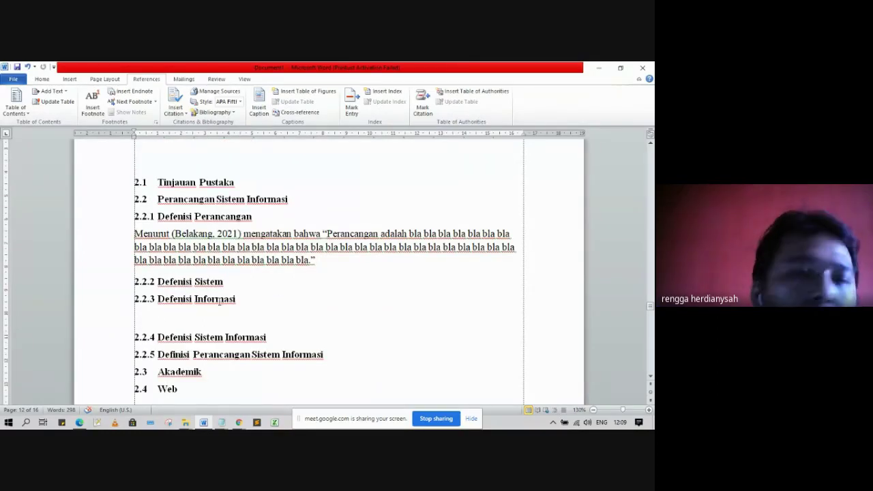
- Start a new citation source of type Web site at the end of the paragraph under "Defenisi Perancangan"
{"action": "left_click_drag", "start_coordinate": [333, 262], "coordinate": [312, 233]}
{"action": "left_click", "coordinate": [339, 267]}
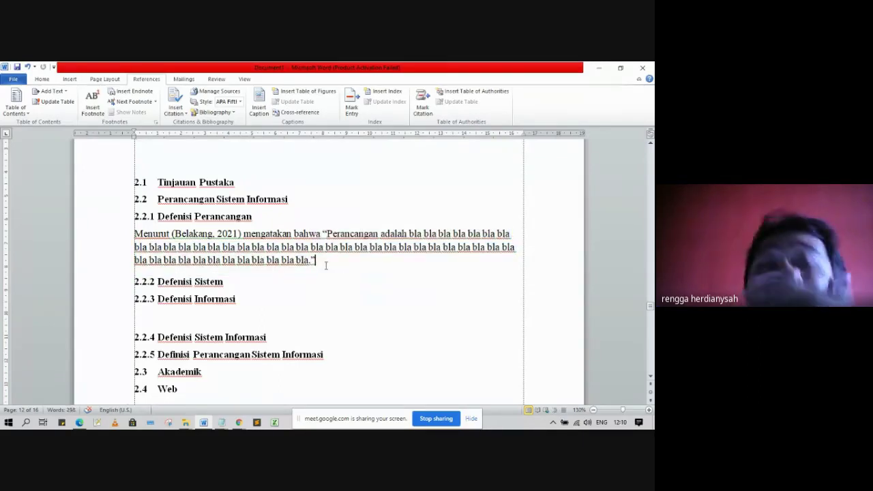
{"action": "left_click", "coordinate": [174, 110]}
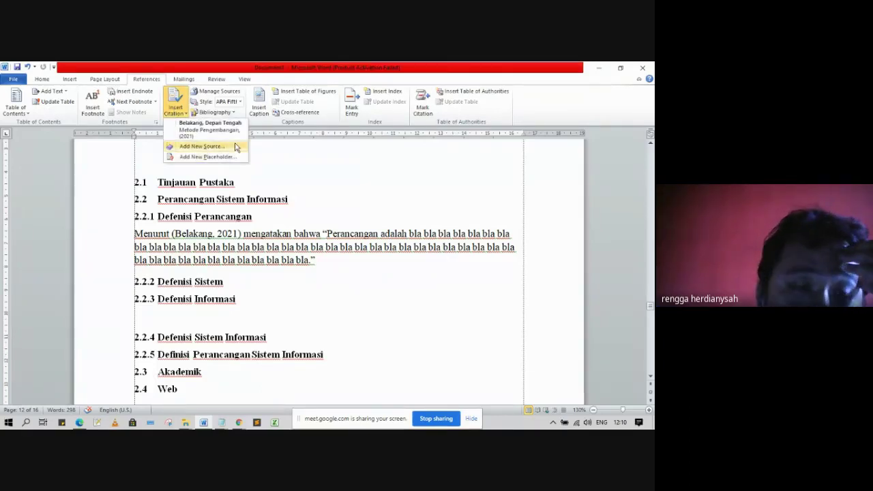
{"action": "left_click", "coordinate": [236, 147]}
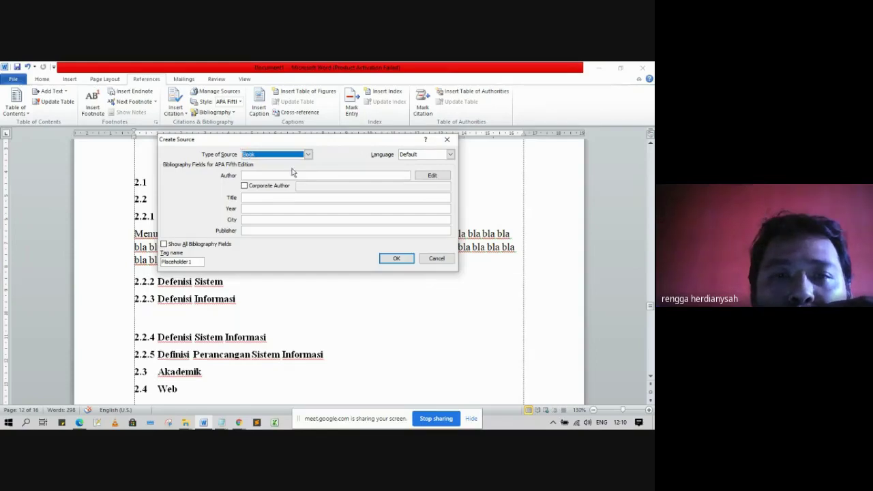
{"action": "left_click", "coordinate": [309, 154]}
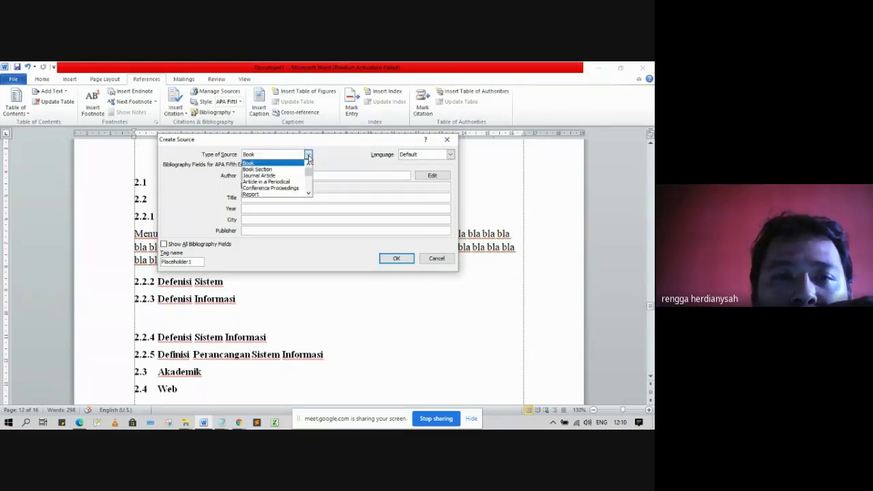
{"action": "left_click", "coordinate": [309, 193]}
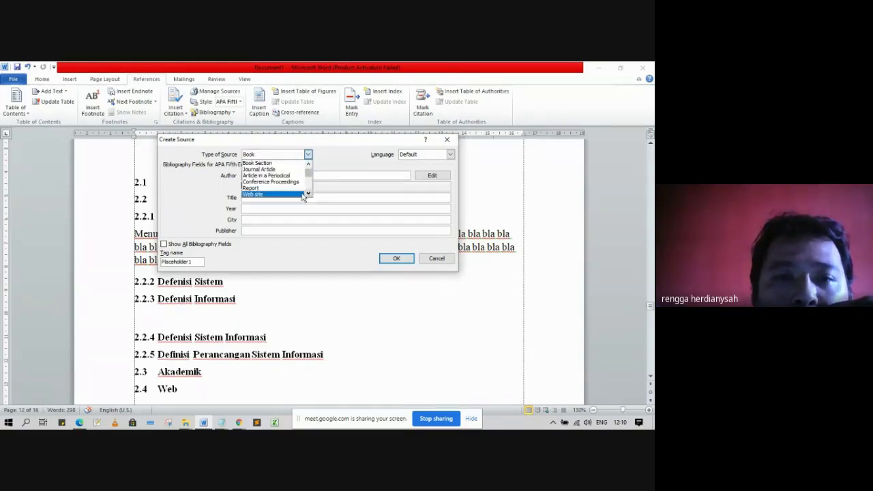
{"action": "left_click", "coordinate": [275, 195]}
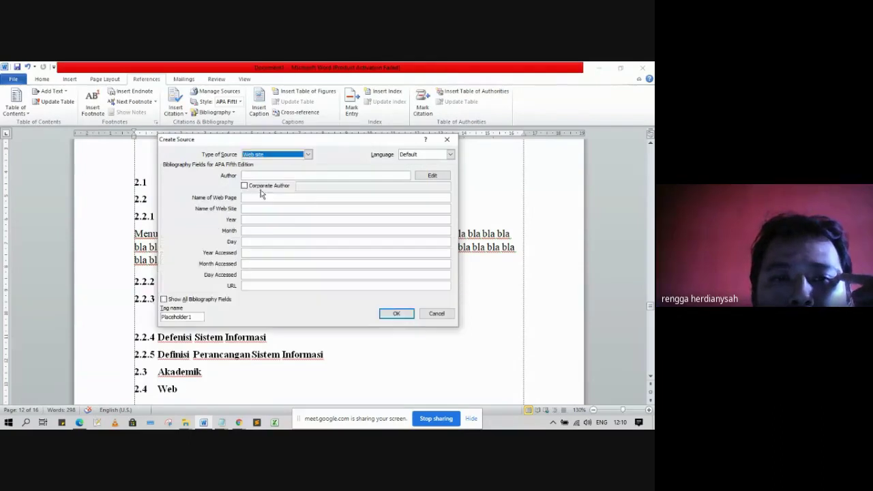
- Enter the author's abbreviated first, middle and last name for the website source
{"action": "left_click", "coordinate": [307, 175]}
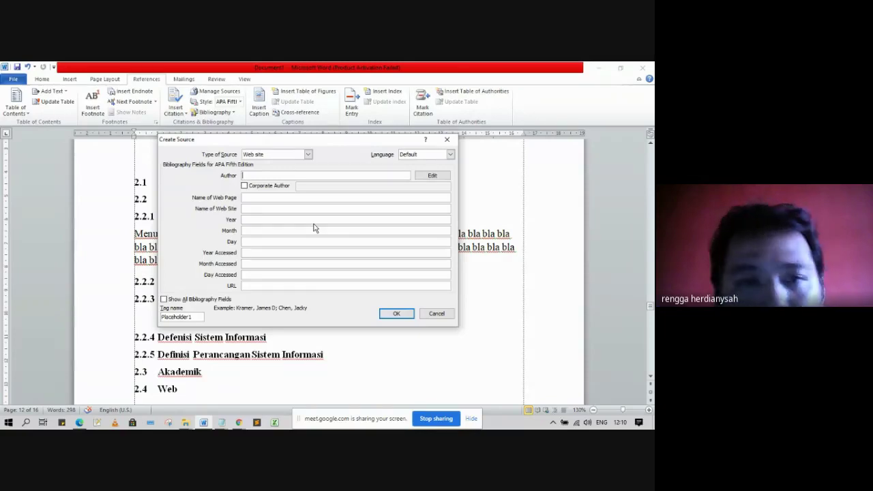
{"action": "type", "text": "Dpn"}
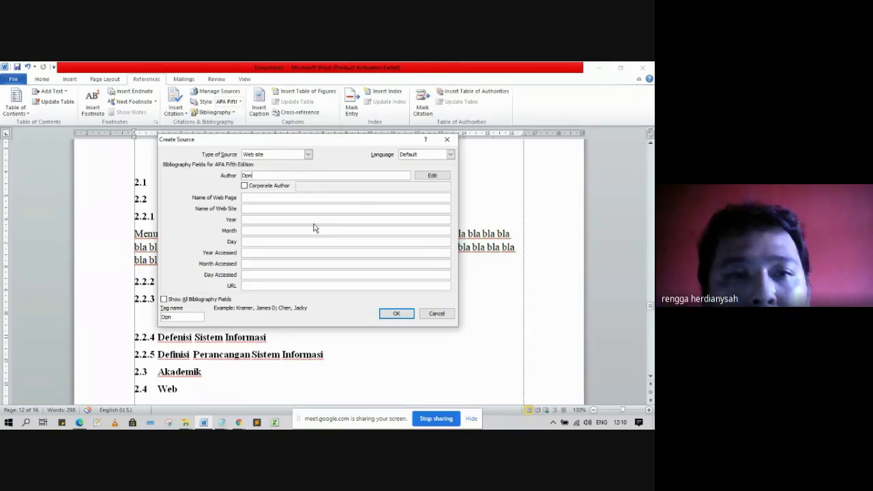
{"action": "type", "text": "Tng"}
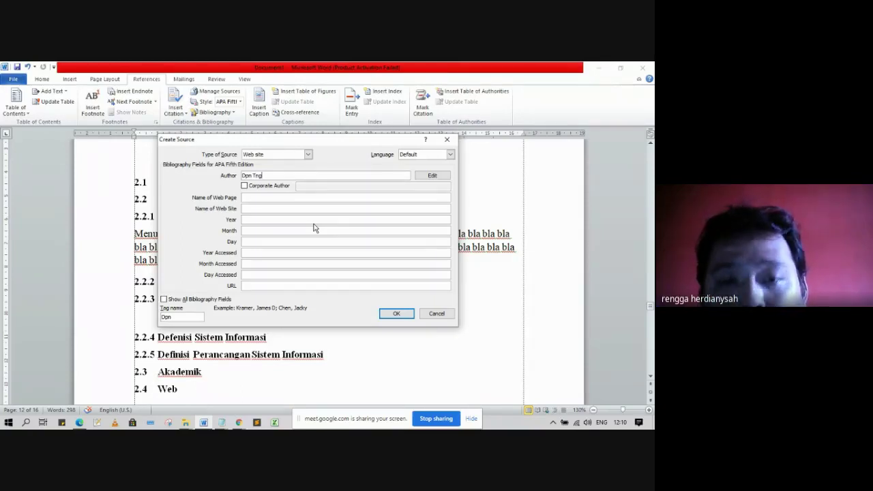
{"action": "type", "text": "h Bl"}
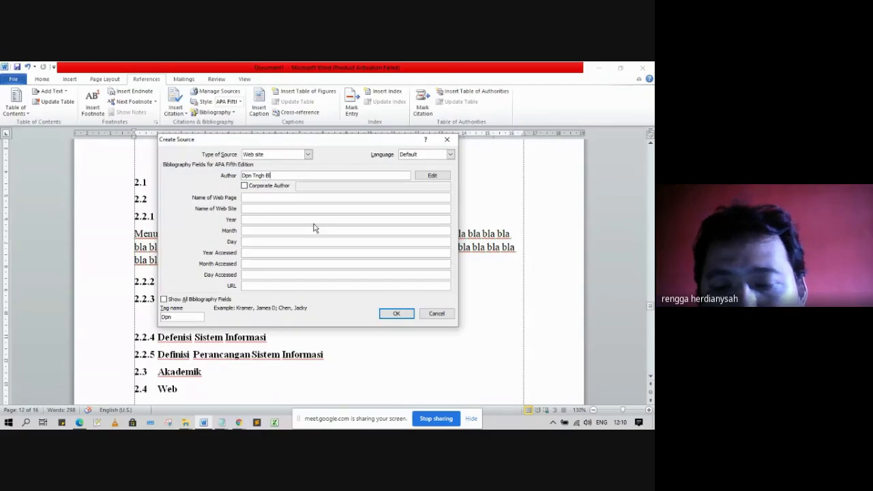
{"action": "type", "text": "kng"}
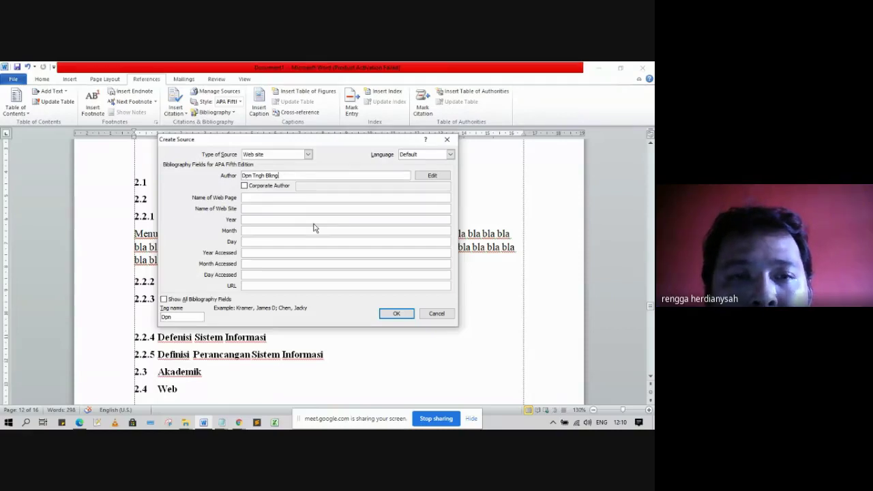
{"action": "left_click", "coordinate": [285, 286]}
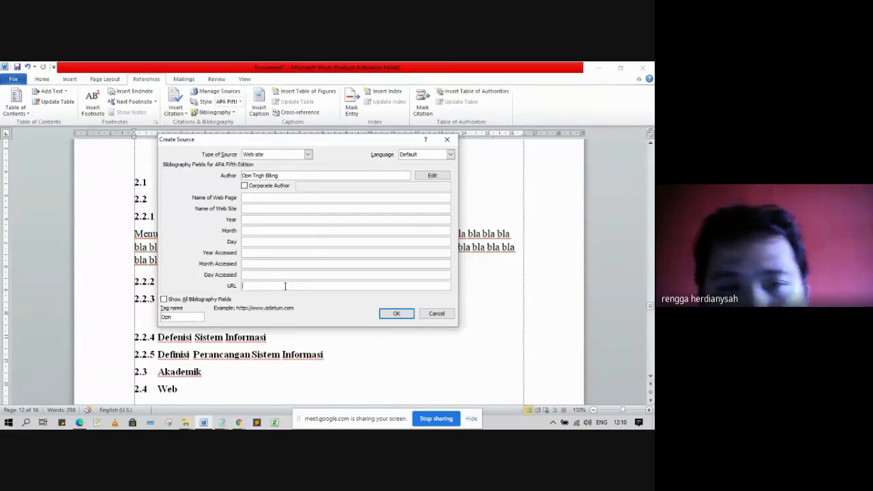
{"action": "type", "text": "http"}
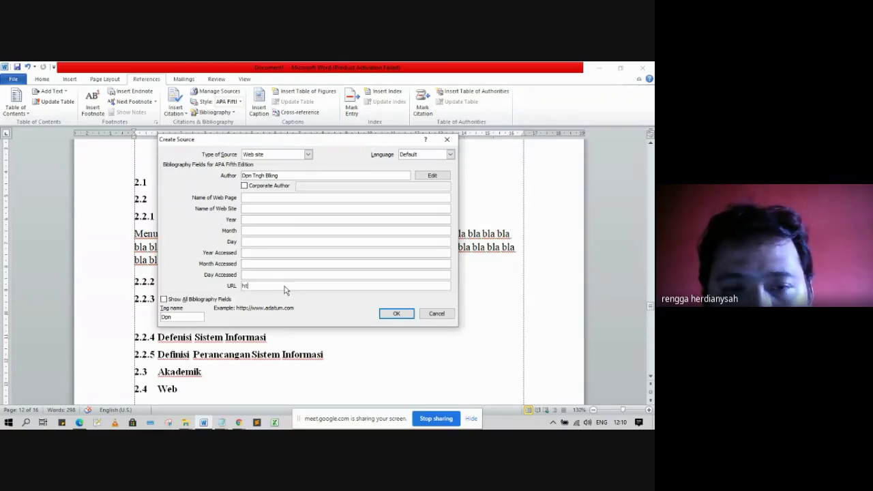
{"action": "key", "text": "BackSpace"}
{"action": "key", "text": "BackSpace"}
{"action": "key", "text": "BackSpace"}
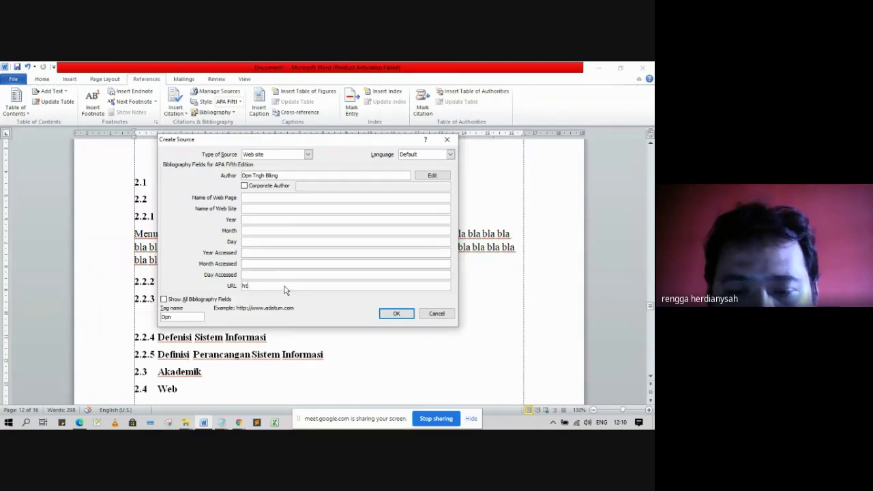
{"action": "type", "text": "ttps"}
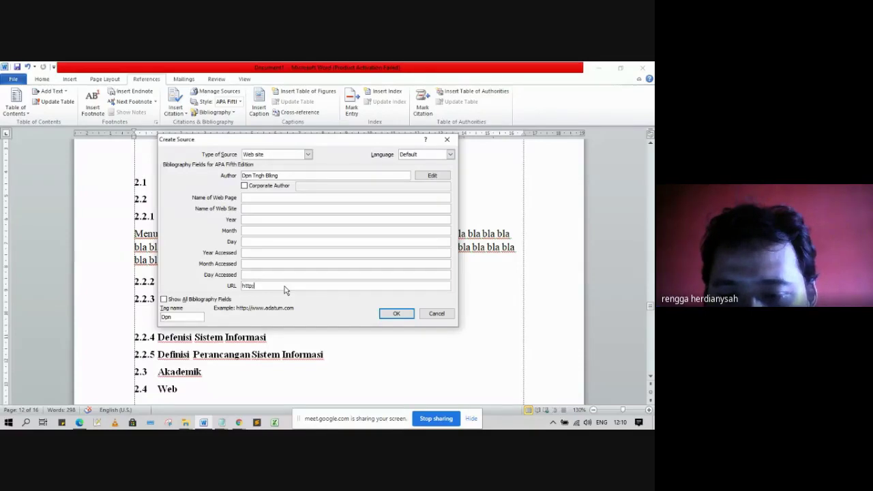
{"action": "type", "text": "//"}
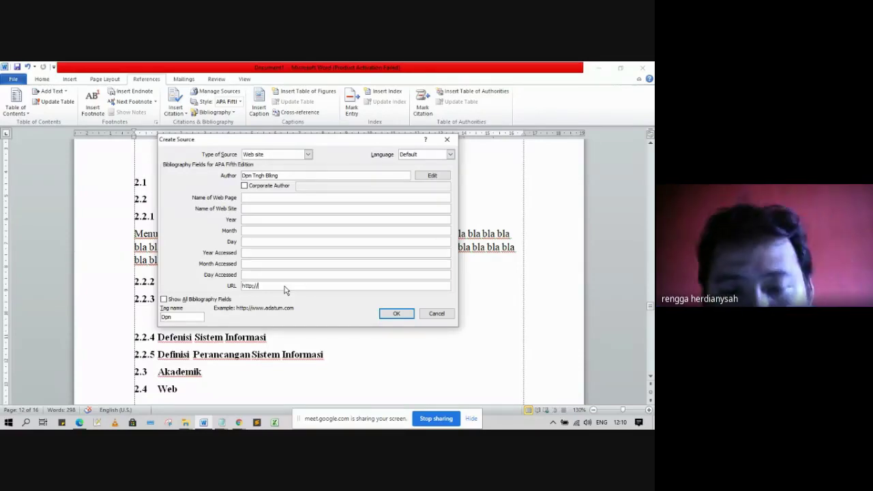
{"action": "type", "text": "www."}
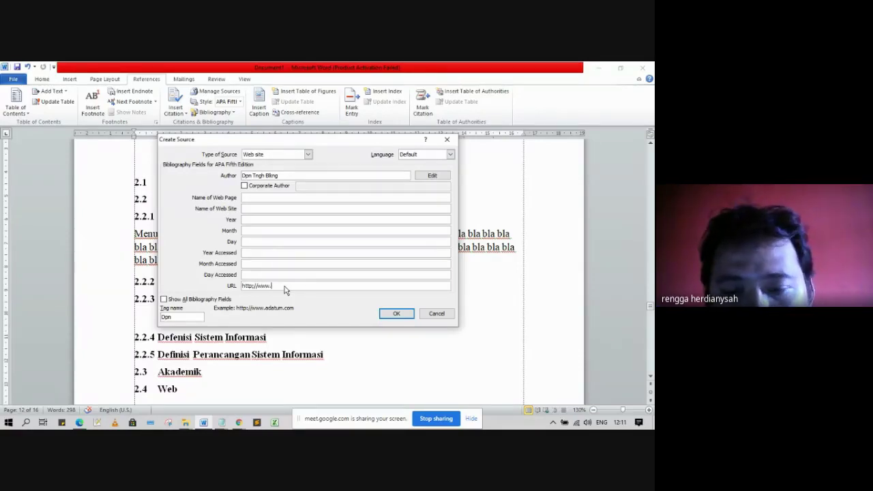
{"action": "type", "text": "masdi"}
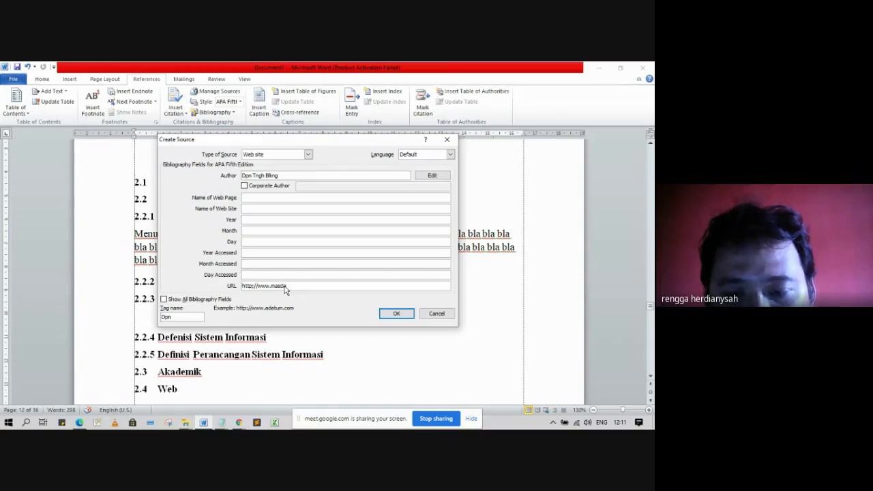
{"action": "type", "text": ".ac.id"}
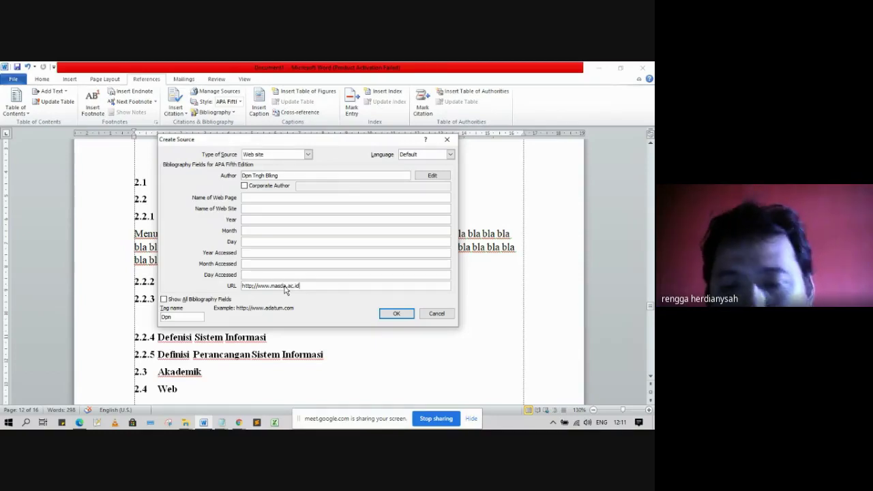
{"action": "type", "text": "/fo"}
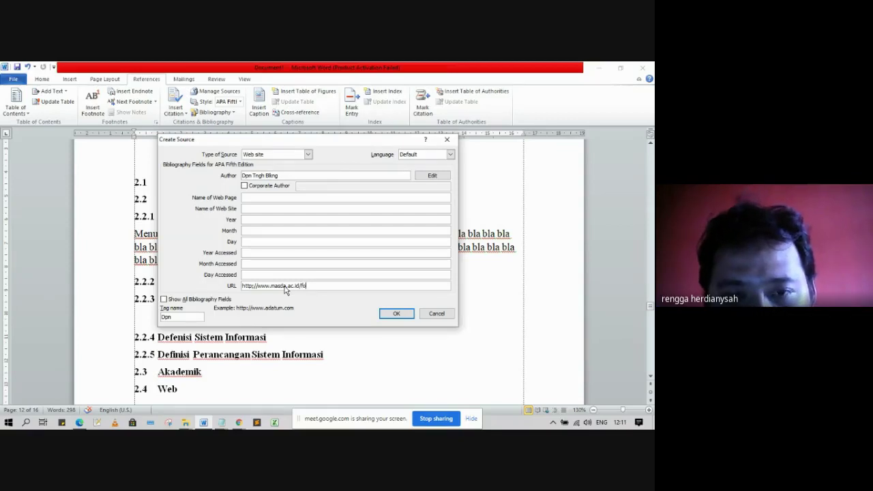
{"action": "type", "text": "lder/"}
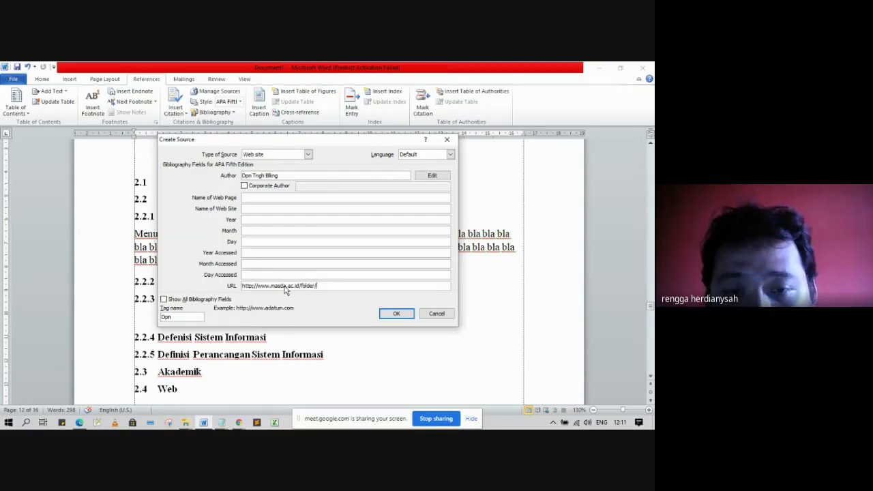
{"action": "type", "text": "hsbwufgtf"}
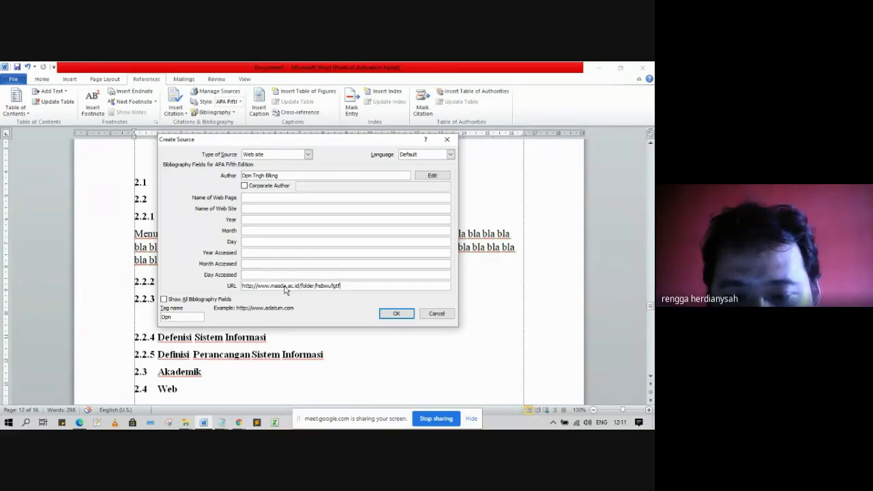
{"action": "type", "text": "/"}
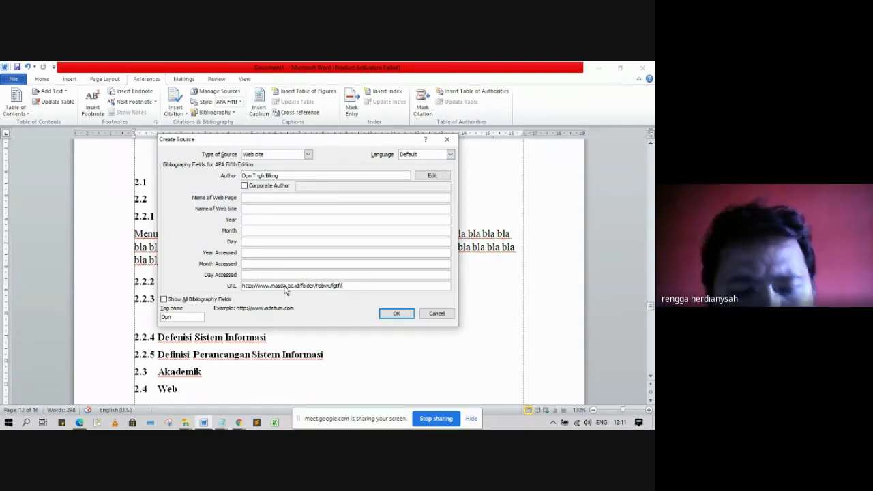
{"action": "type", "text": "seminar"}
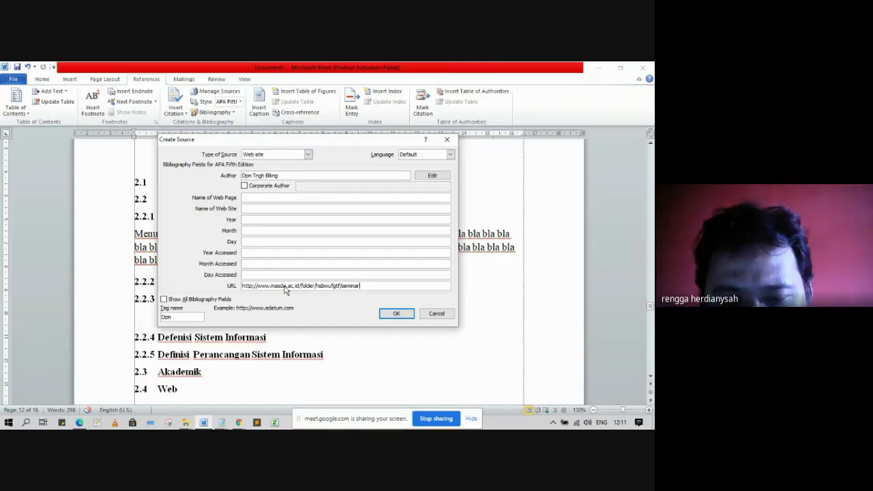
{"action": "type", "text": "%20"}
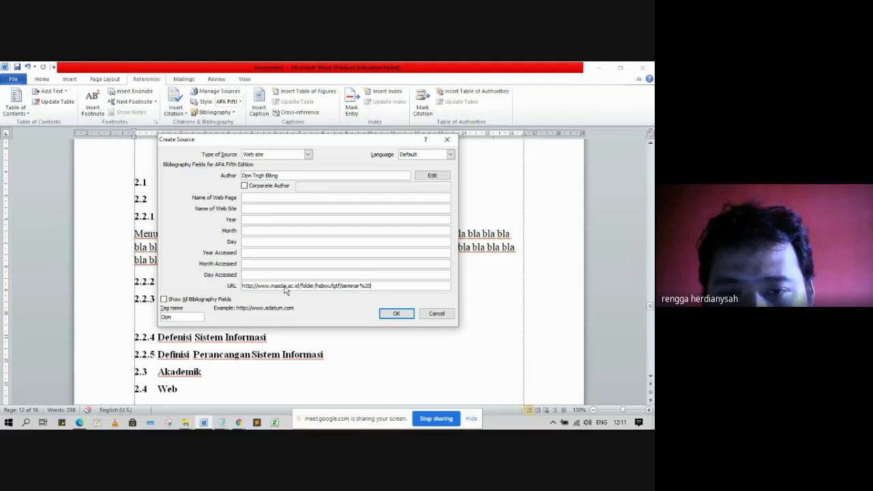
{"action": "type", "text": "tek"}
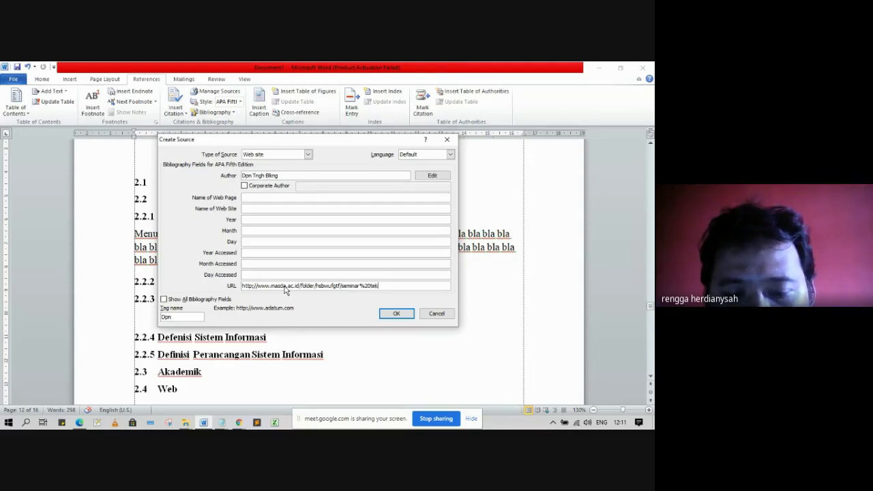
{"action": "type", "text": "nologi"}
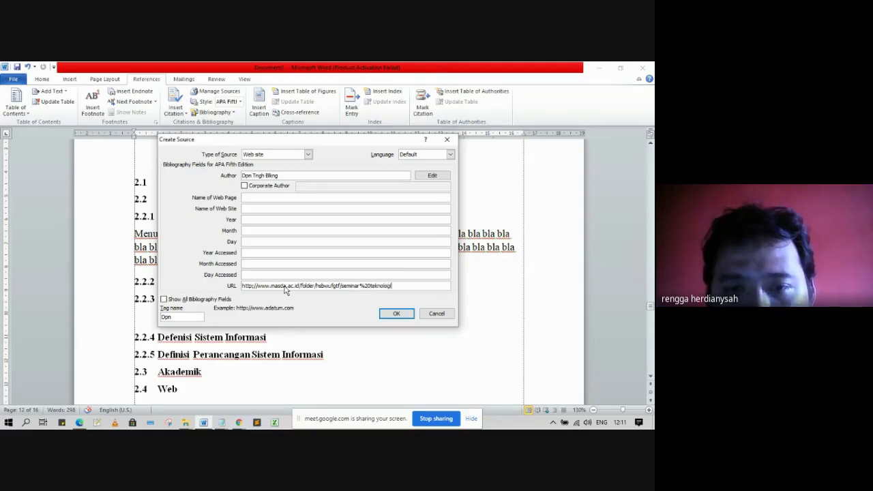
{"action": "type", "text": ".html"}
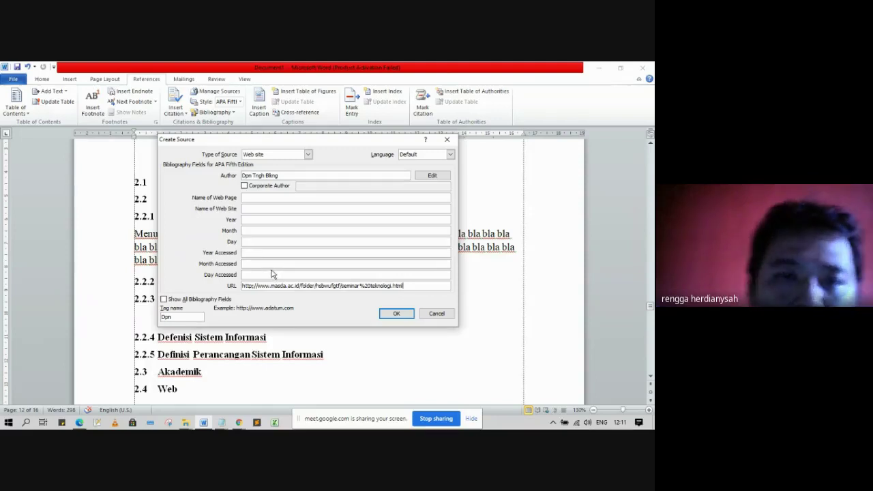
- Name the source's web page "Seminar Teknologi" and its web site "Masda"
{"action": "left_click", "coordinate": [253, 197]}
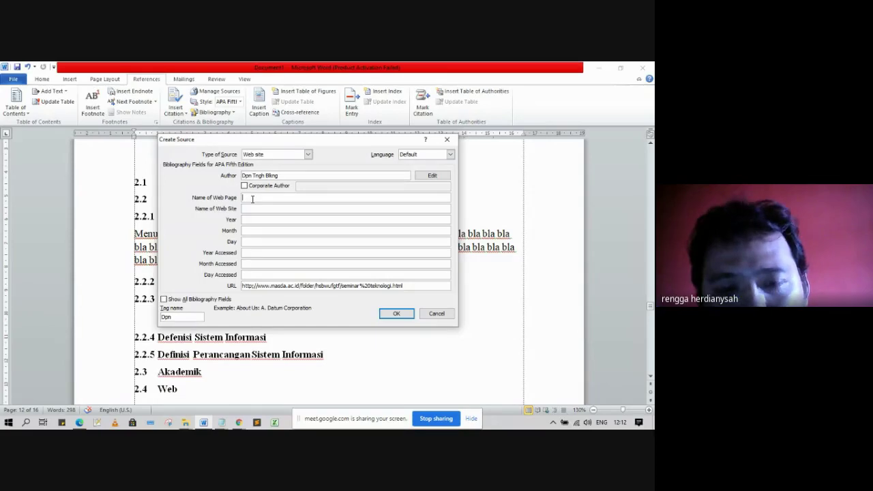
{"action": "type", "text": "Sem"}
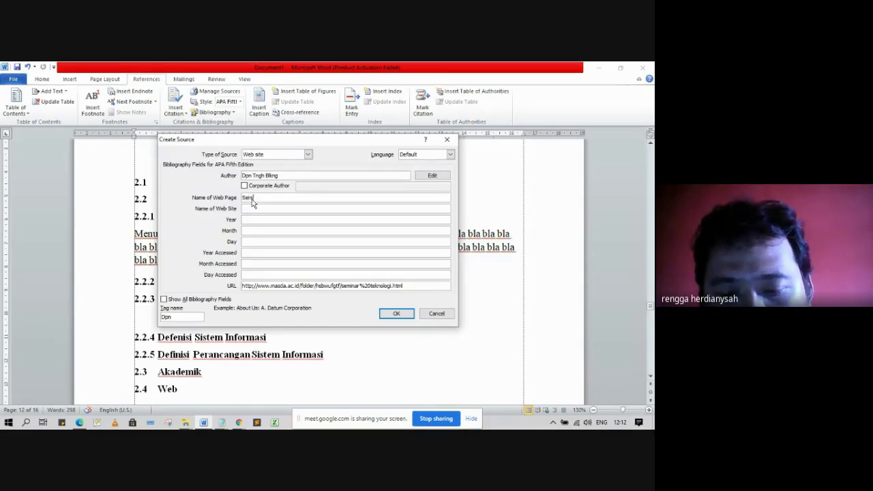
{"action": "type", "text": "inar T"}
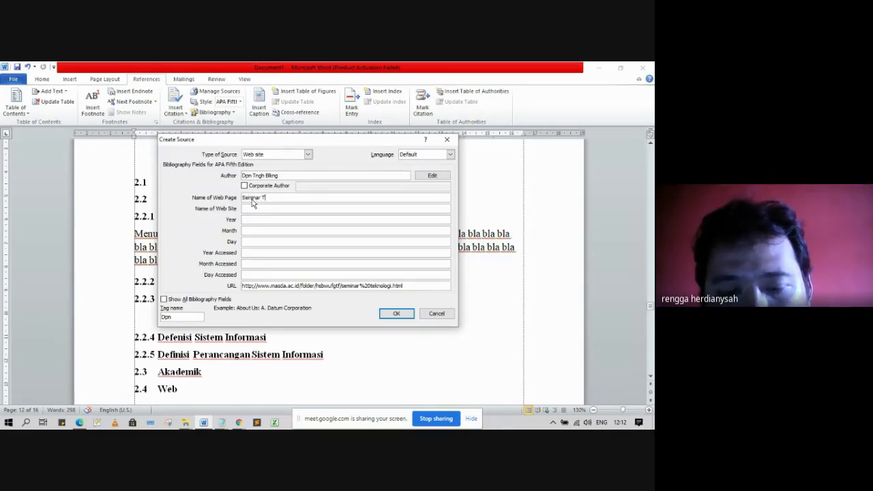
{"action": "type", "text": "enologi"}
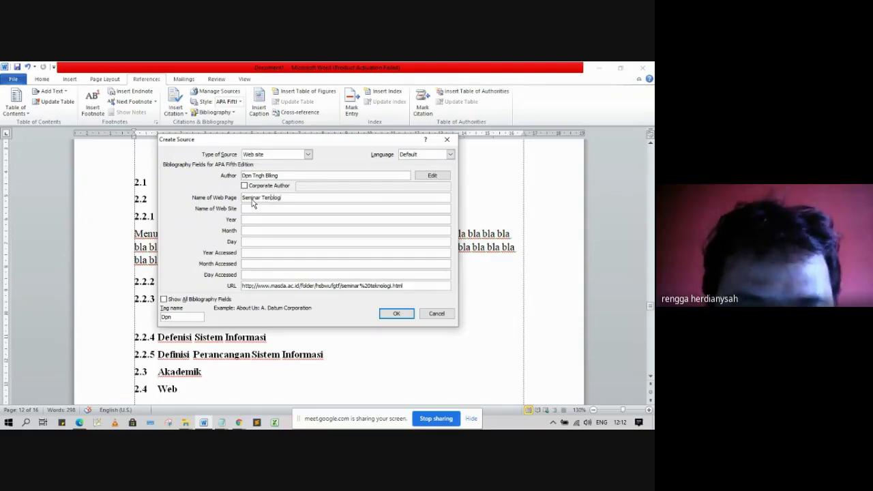
{"action": "type", "text": "k"}
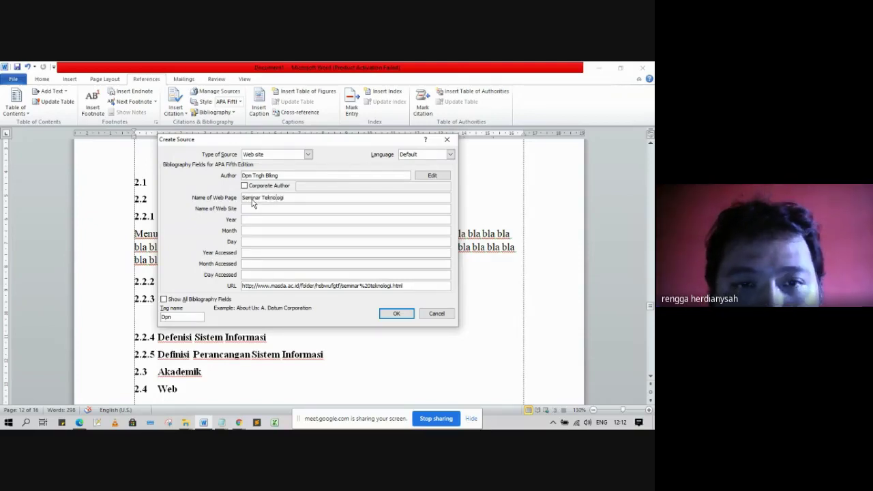
{"action": "key", "text": "Right"}
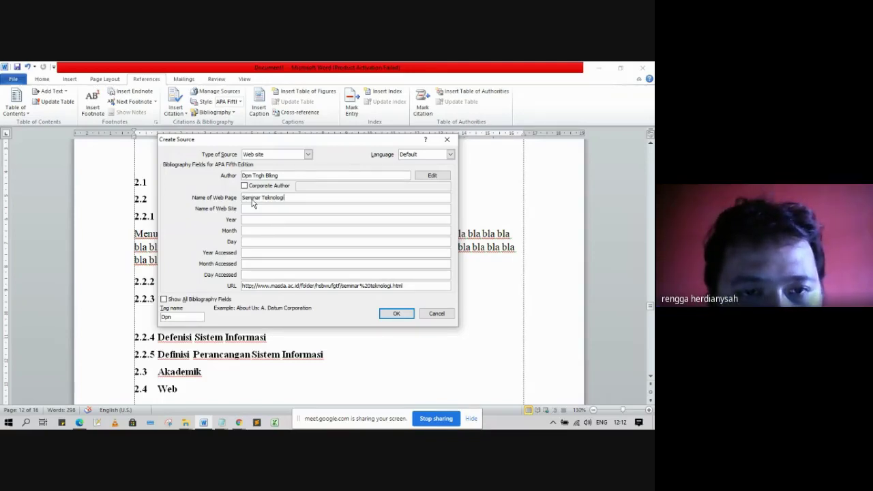
{"action": "key", "text": "Tab"}
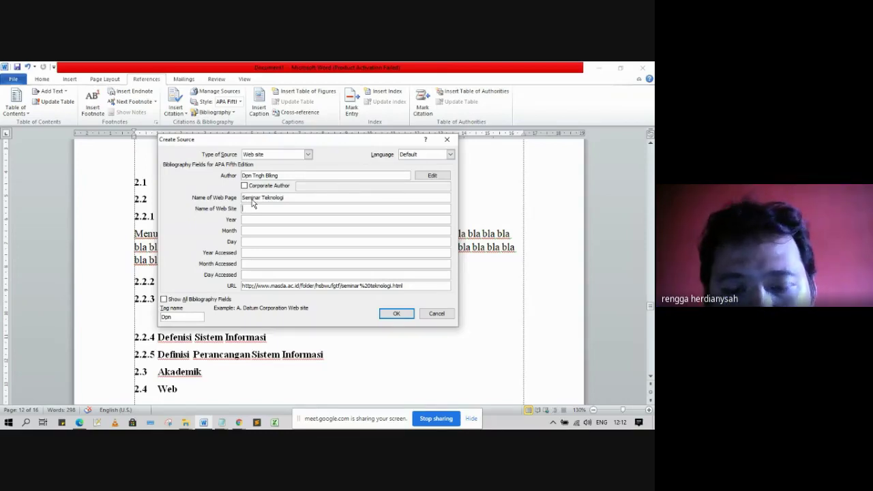
{"action": "type", "text": "Masda"}
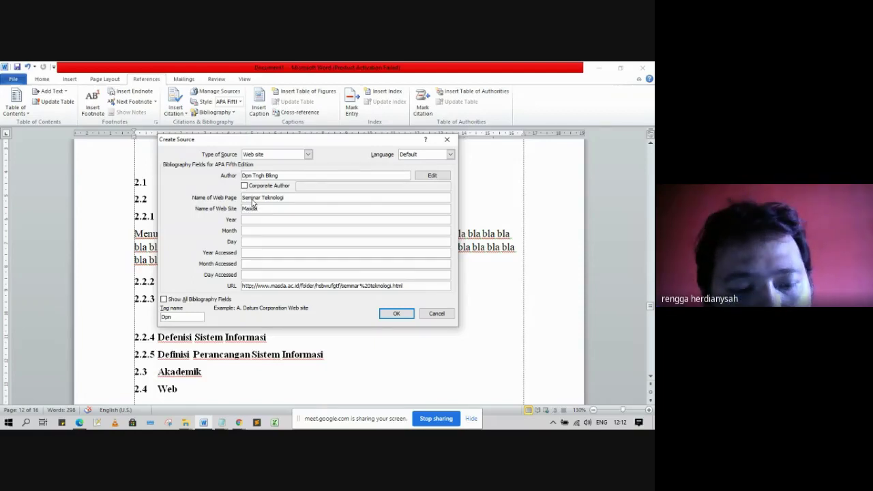
- Set the website source's publication date to year 2020, month Maret, day 2
{"action": "key", "text": "Tab"}
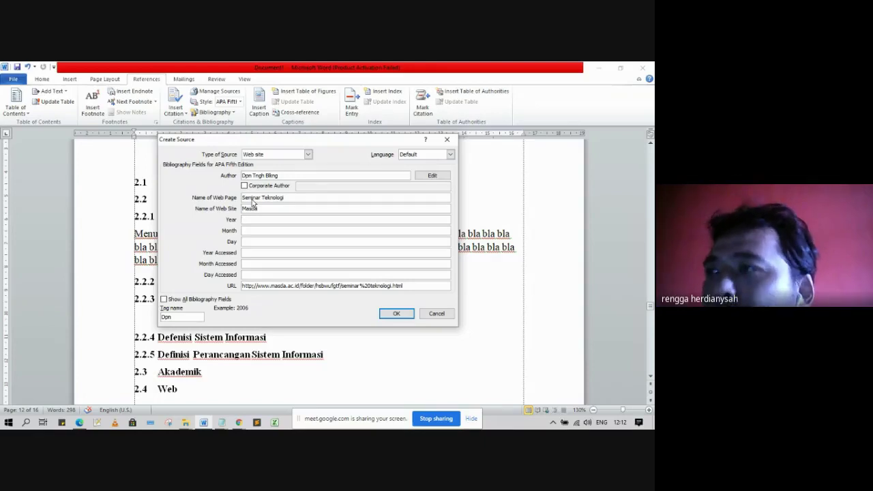
{"action": "type", "text": "2020"}
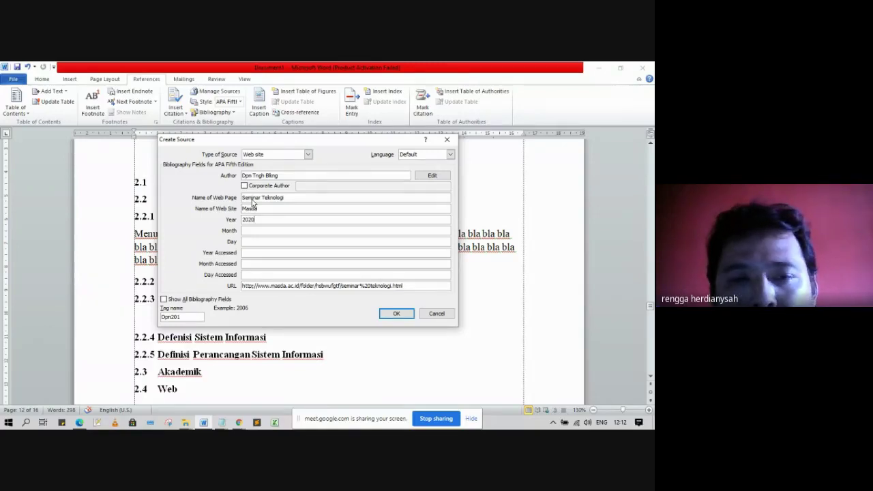
{"action": "key", "text": "Tab"}
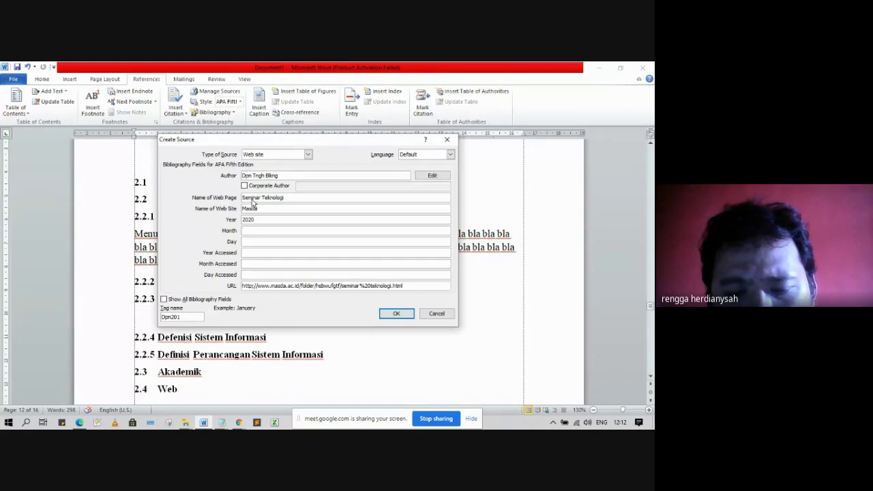
{"action": "type", "text": "Mare"}
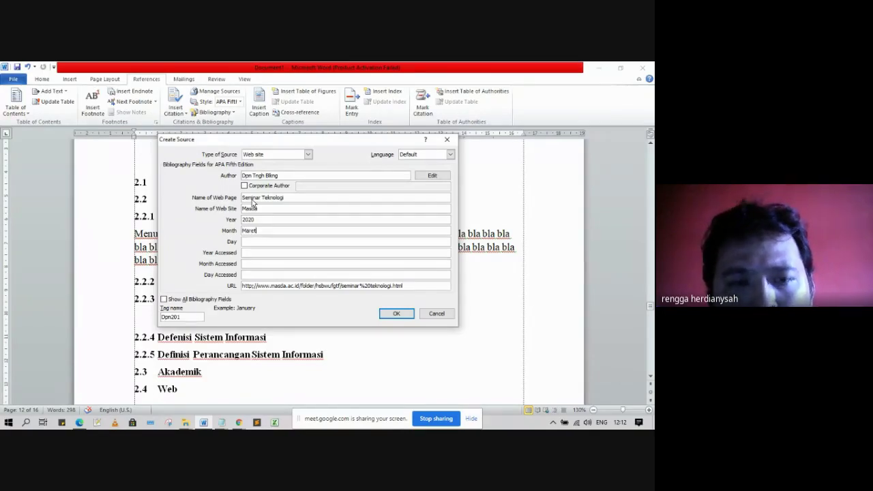
{"action": "type", "text": "t"}
{"action": "key", "text": "Tab"}
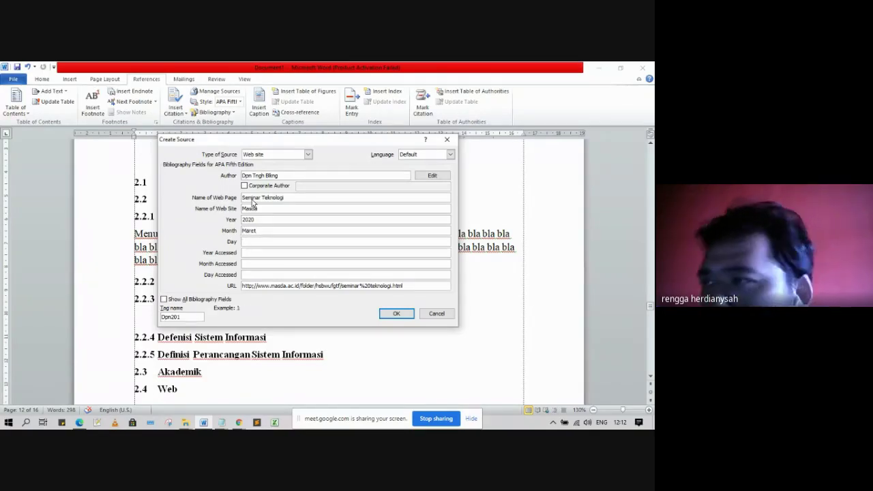
{"action": "type", "text": "2"}
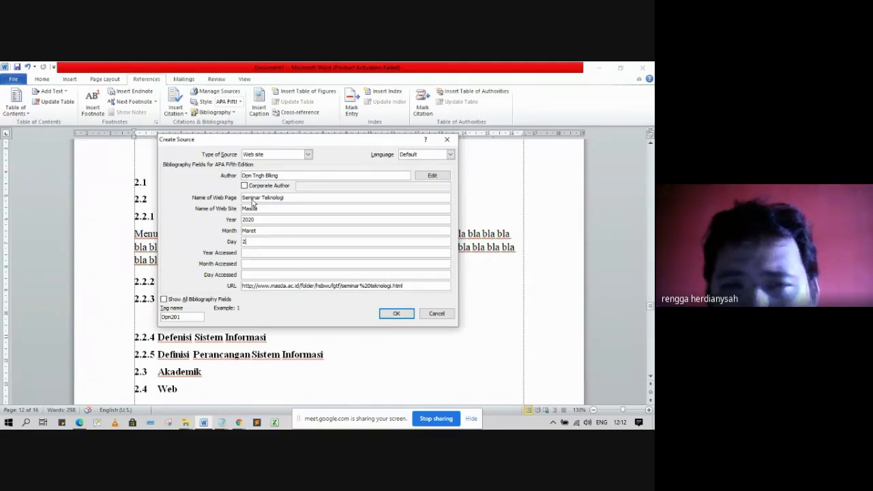
- Set the website source's access date to year 2021, month Maret, day 29
{"action": "key", "text": "Tab"}
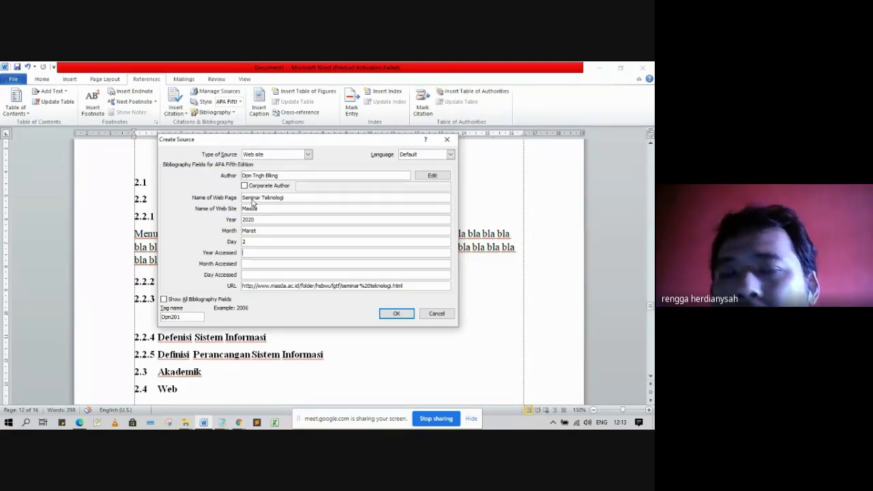
{"action": "type", "text": "2021"}
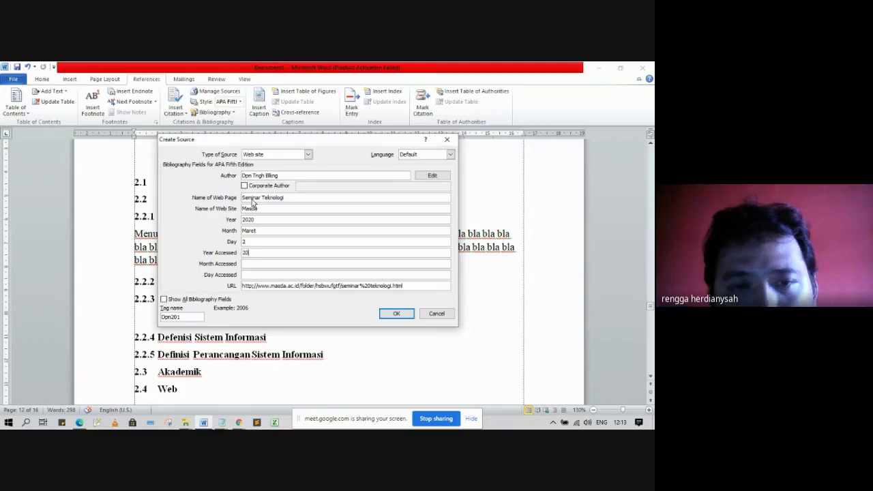
{"action": "key", "text": "Tab"}
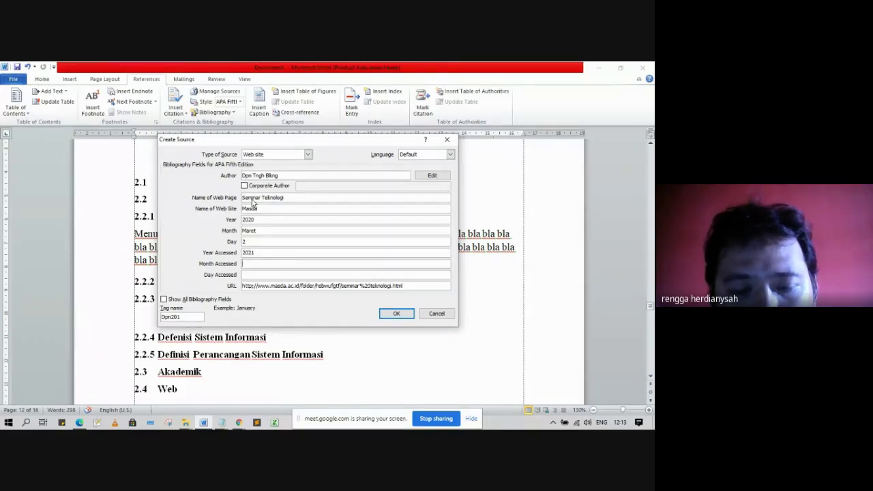
{"action": "type", "text": "Maret"}
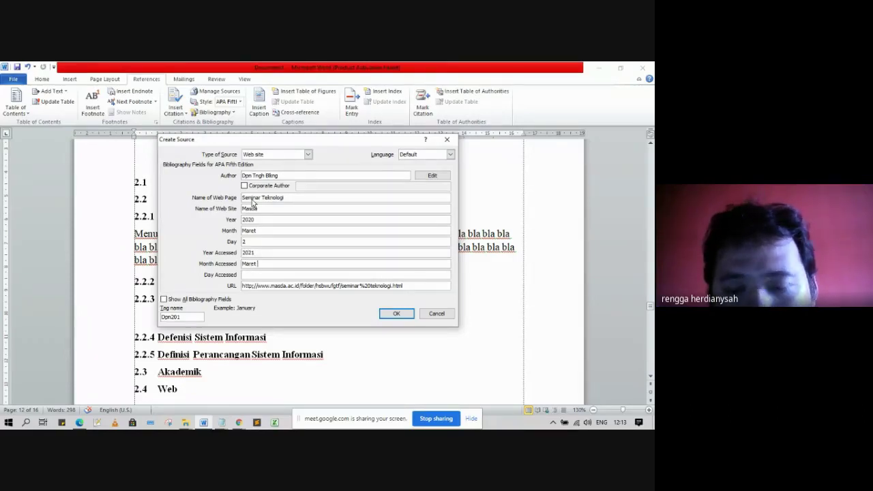
{"action": "key", "text": "Tab"}
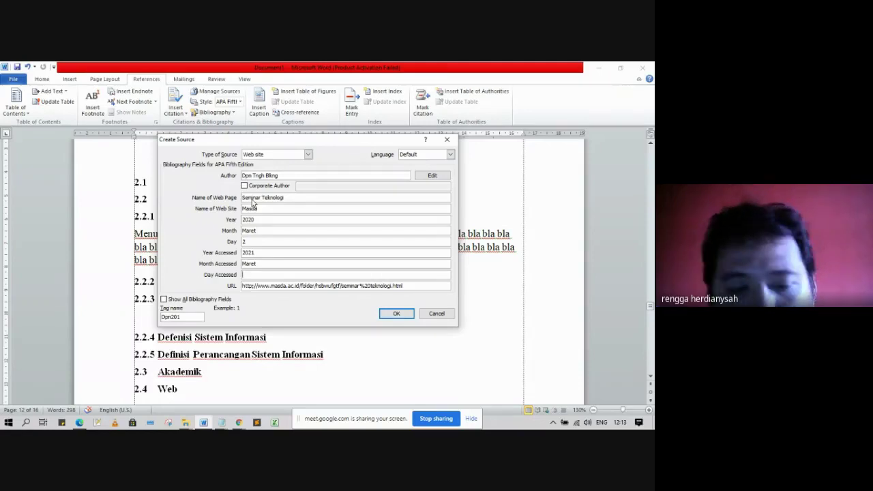
{"action": "type", "text": "29"}
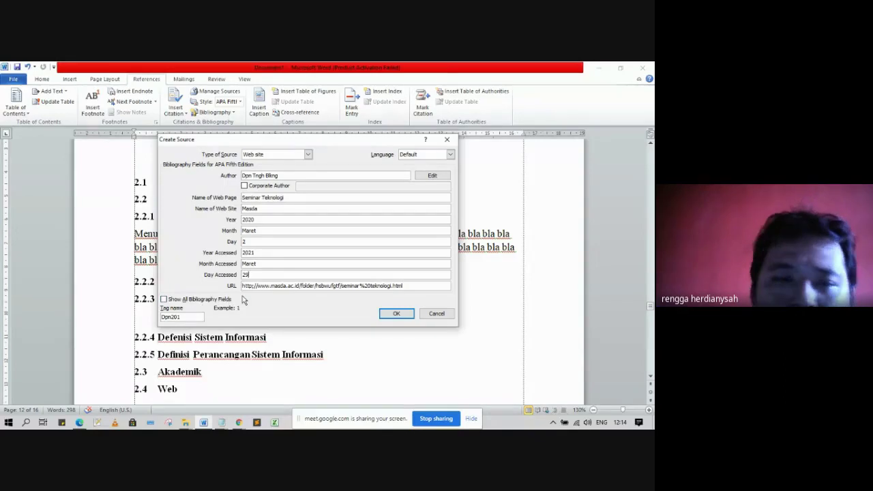
- Examine the full set of bibliography fields for the website source and return to the basic field list
{"action": "left_click", "coordinate": [164, 301]}
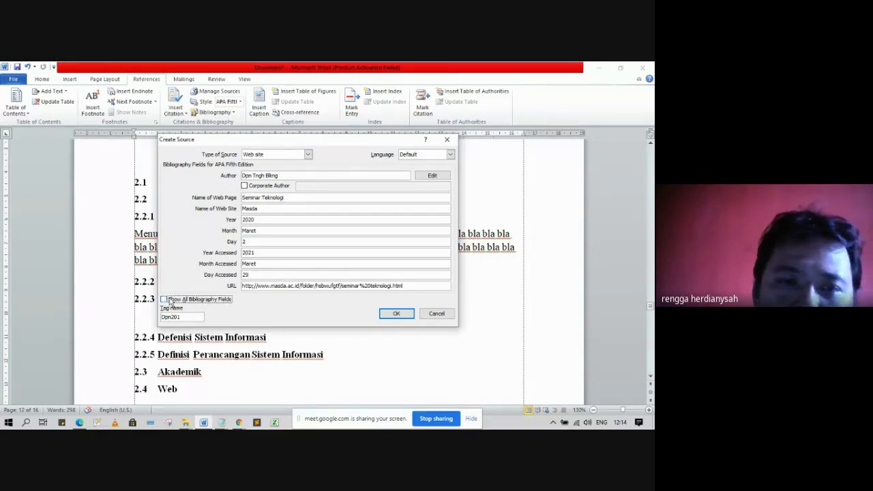
{"action": "left_click", "coordinate": [164, 301]}
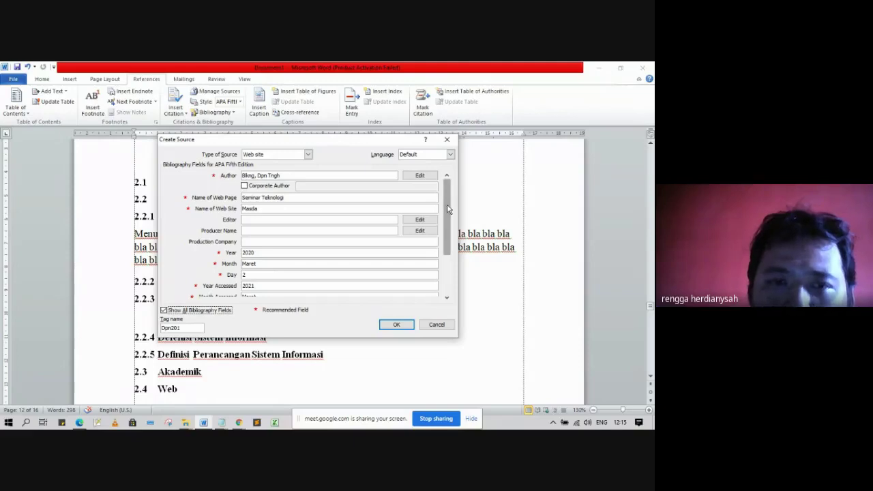
{"action": "left_click_drag", "start_coordinate": [449, 209], "coordinate": [451, 255]}
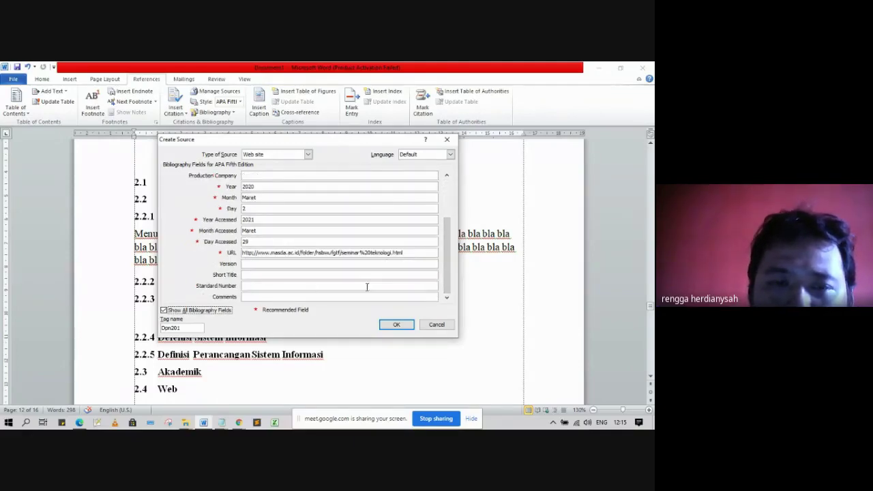
{"action": "left_click", "coordinate": [448, 176]}
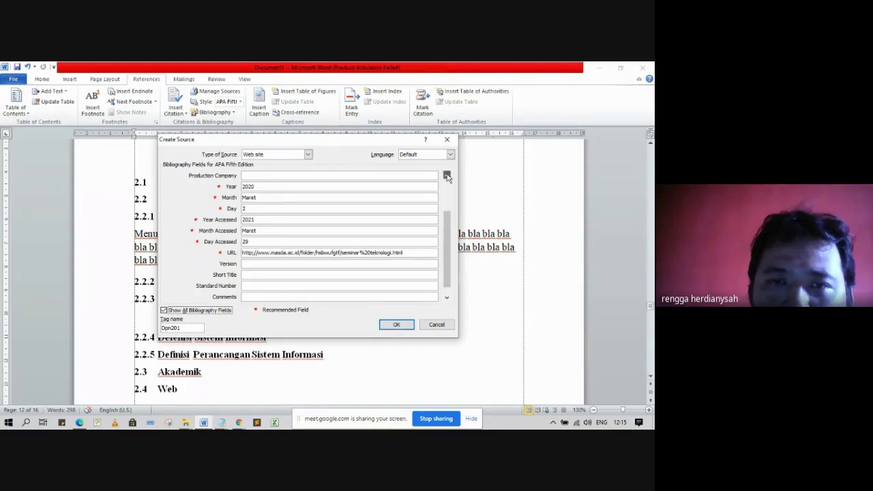
{"action": "left_click", "coordinate": [448, 176]}
{"action": "left_click", "coordinate": [447, 176]}
{"action": "left_click", "coordinate": [448, 176]}
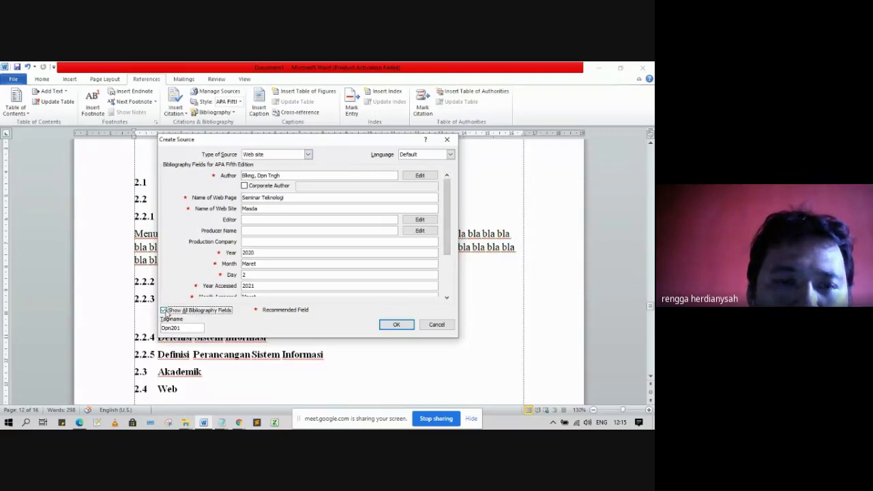
{"action": "left_click", "coordinate": [164, 311]}
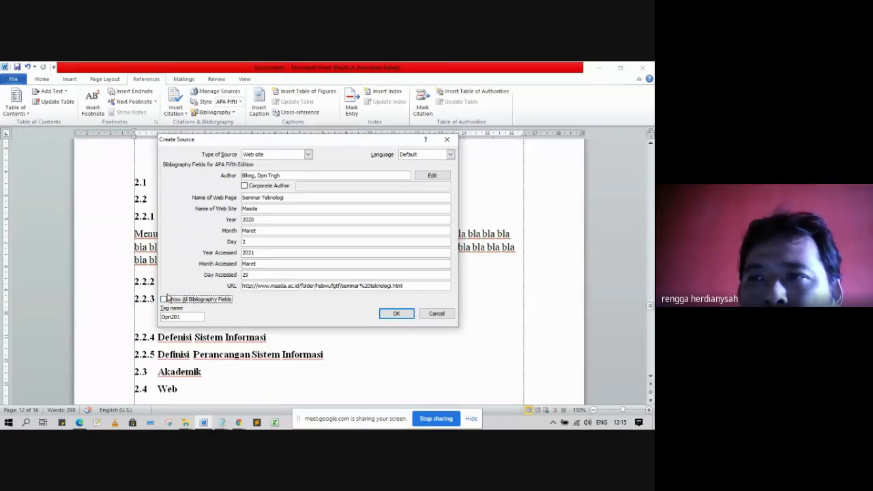
- Save the website source as a citation at the end of the 2.2.1 quotation and check it among the available sources
{"action": "left_click", "coordinate": [396, 314]}
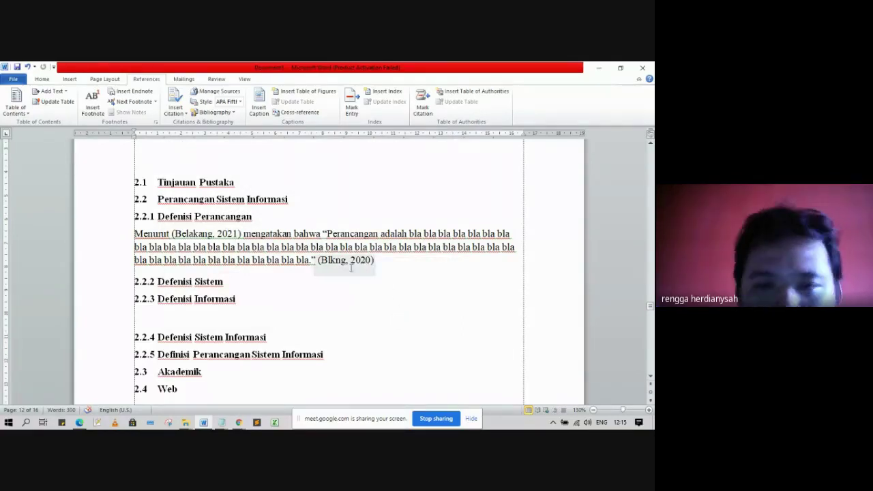
{"action": "key", "text": "Up"}
{"action": "key", "text": "Up"}
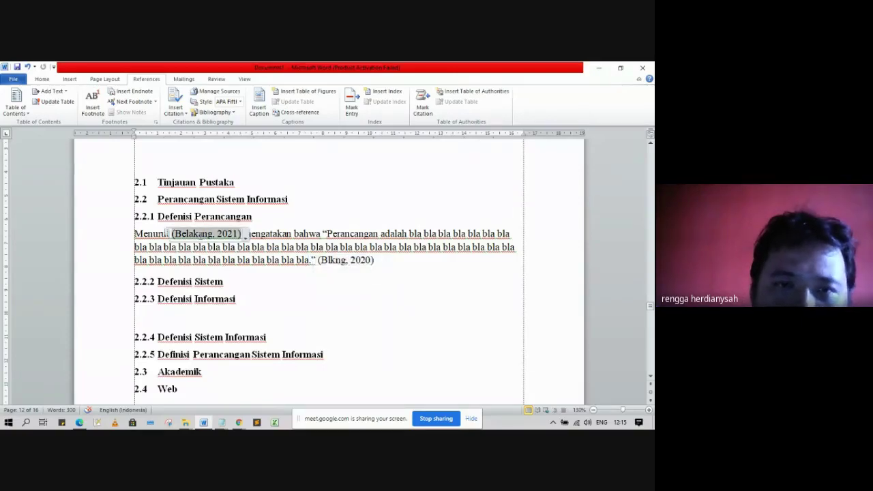
{"action": "left_click", "coordinate": [355, 260]}
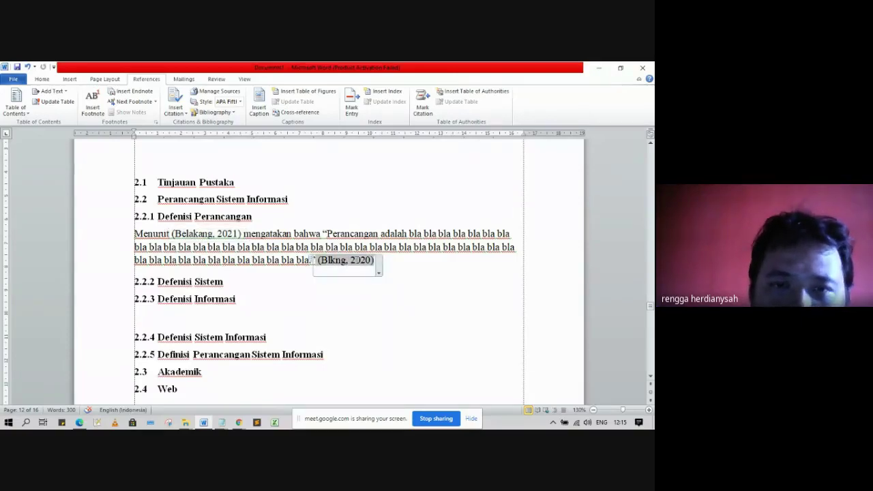
{"action": "left_click", "coordinate": [180, 115]}
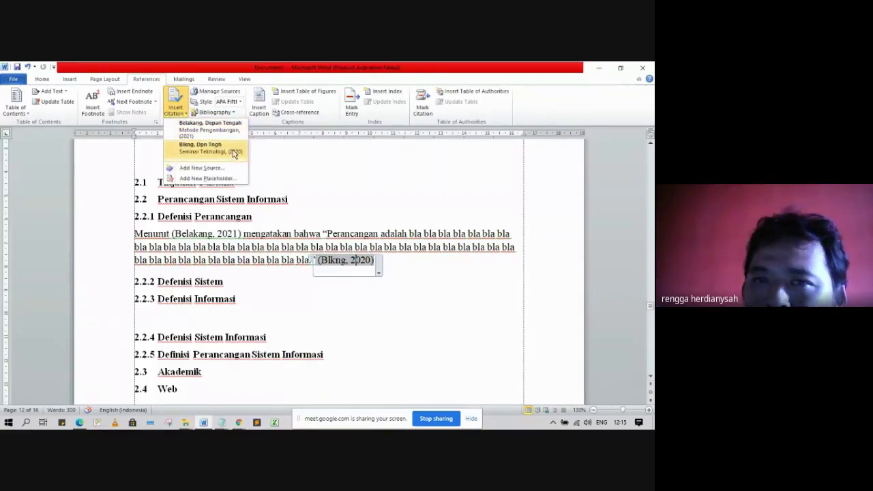
{"action": "left_click", "coordinate": [303, 168]}
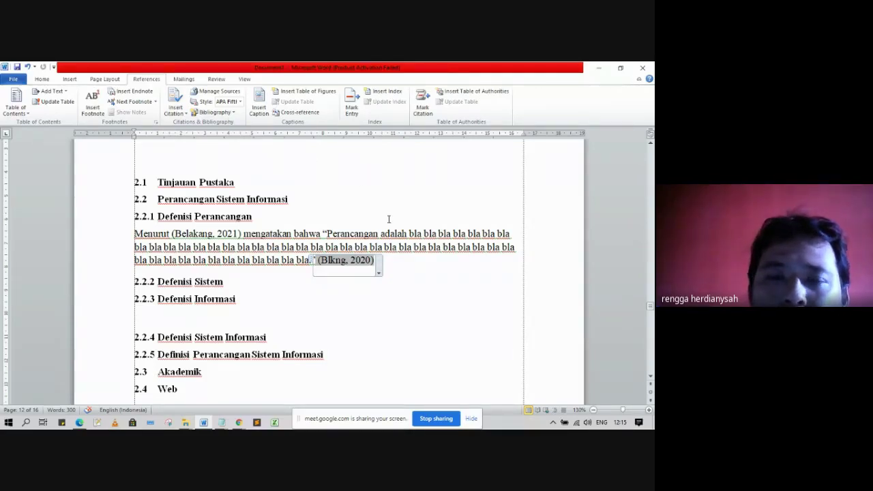
{"action": "left_click", "coordinate": [448, 227]}
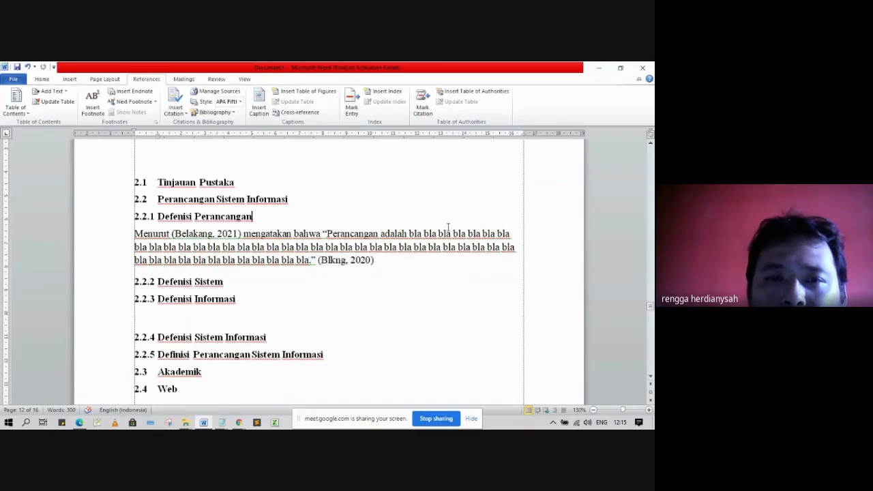
- Add blank lines below the DAFTAR PUSTAKA heading on the last page and give them the Normal style
{"action": "key", "text": "ctrl+Return"}
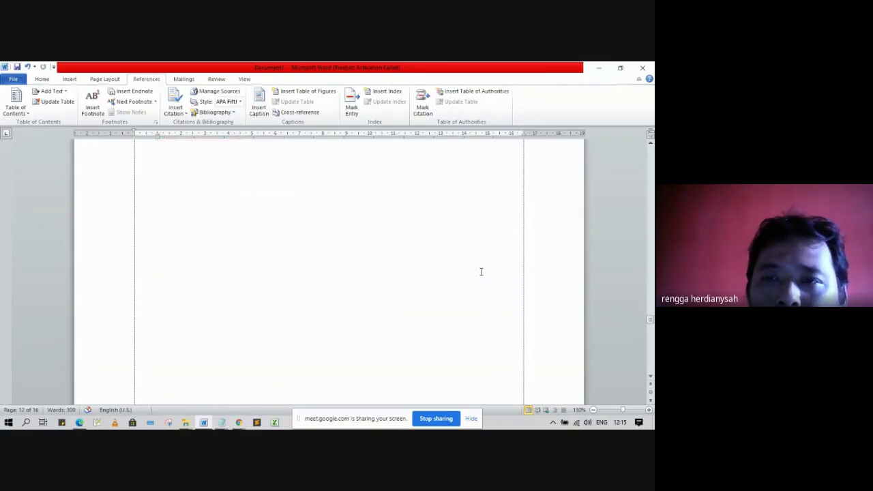
{"action": "scroll", "coordinate": [481, 272], "scroll_direction": "down", "scroll_amount": 15}
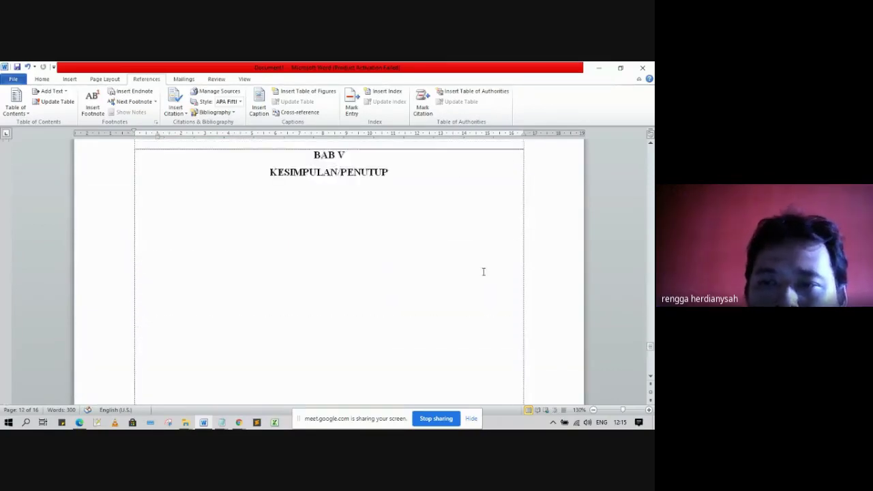
{"action": "scroll", "coordinate": [483, 272], "scroll_direction": "down", "scroll_amount": 6}
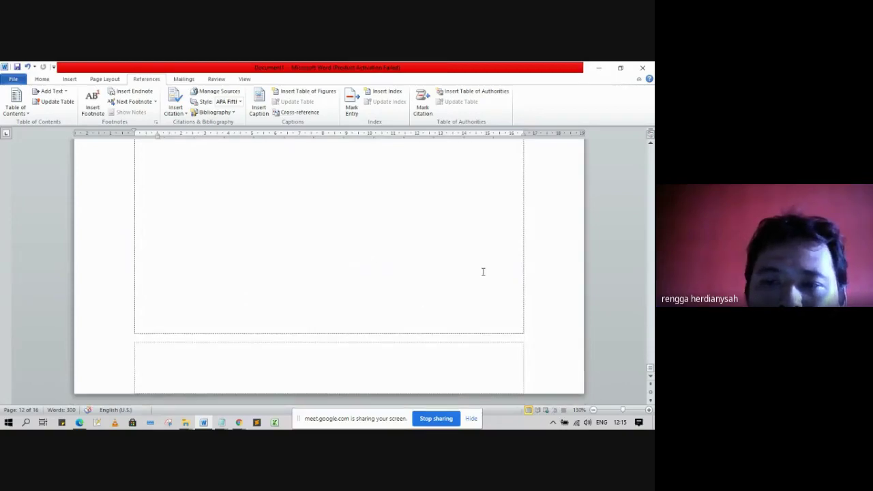
{"action": "scroll", "coordinate": [483, 271], "scroll_direction": "down", "scroll_amount": 10}
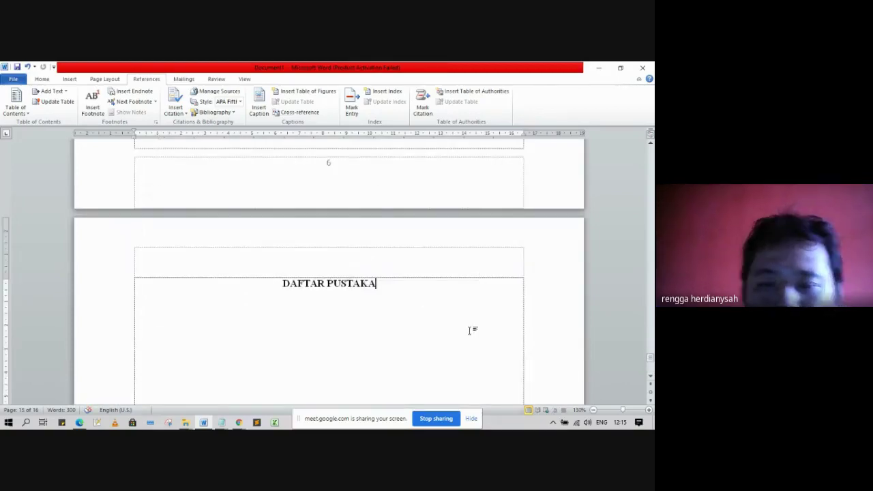
{"action": "left_click", "coordinate": [42, 78]}
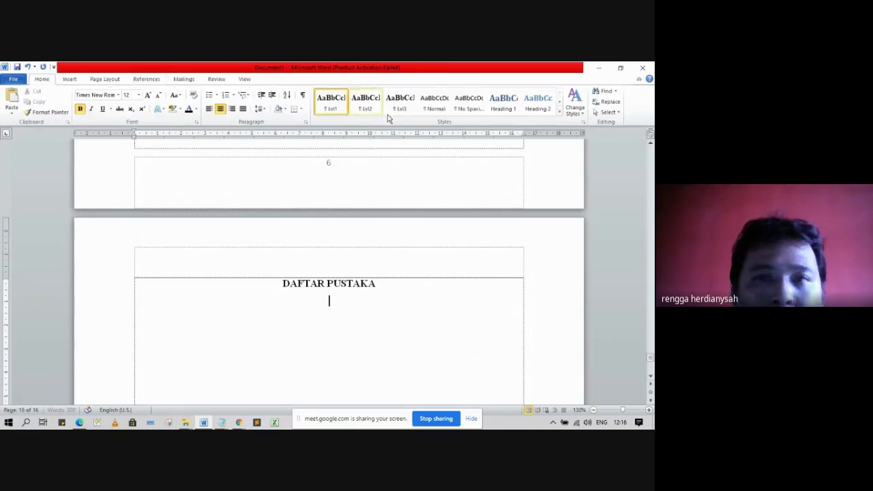
{"action": "left_click", "coordinate": [435, 107]}
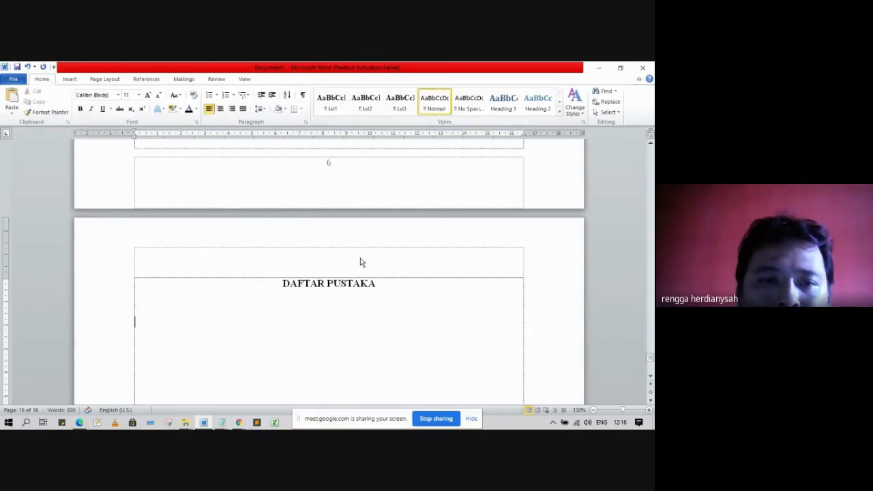
{"action": "scroll", "coordinate": [374, 241], "scroll_direction": "down", "scroll_amount": 2}
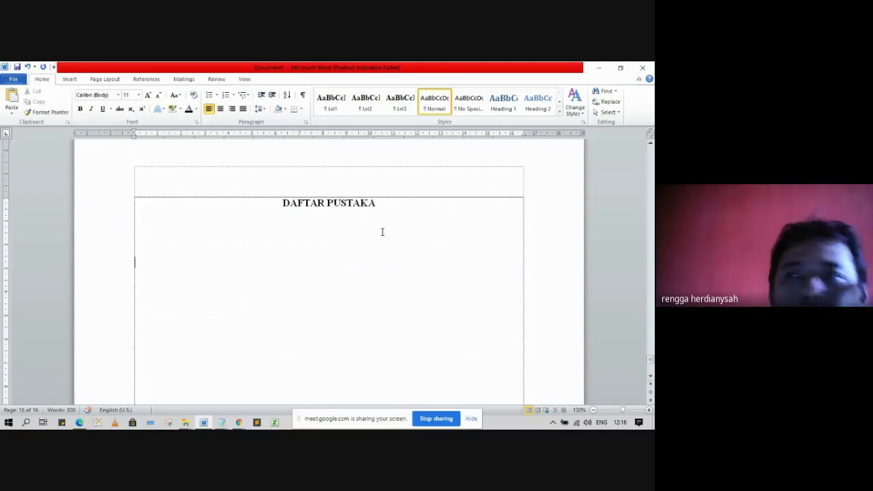
- Insert a plain bibliography of the cited sources, without a built-in title, below the DAFTAR PUSTAKA heading
{"action": "left_click", "coordinate": [146, 79]}
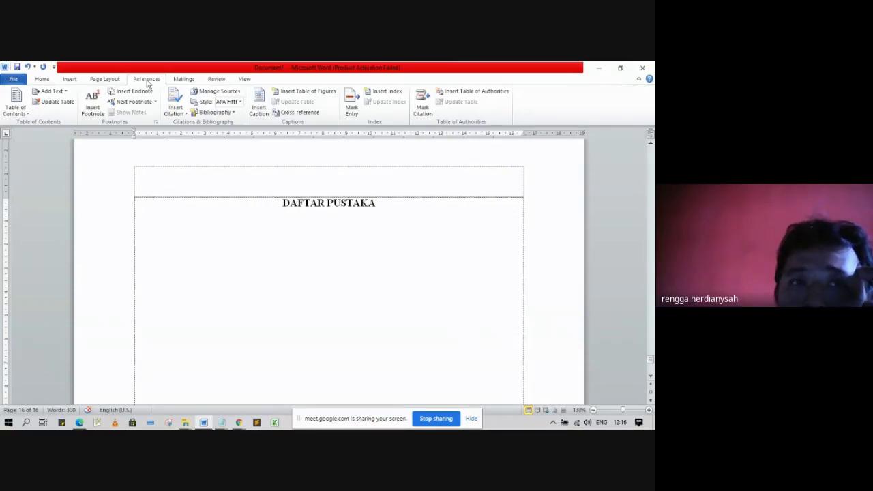
{"action": "left_click", "coordinate": [233, 112]}
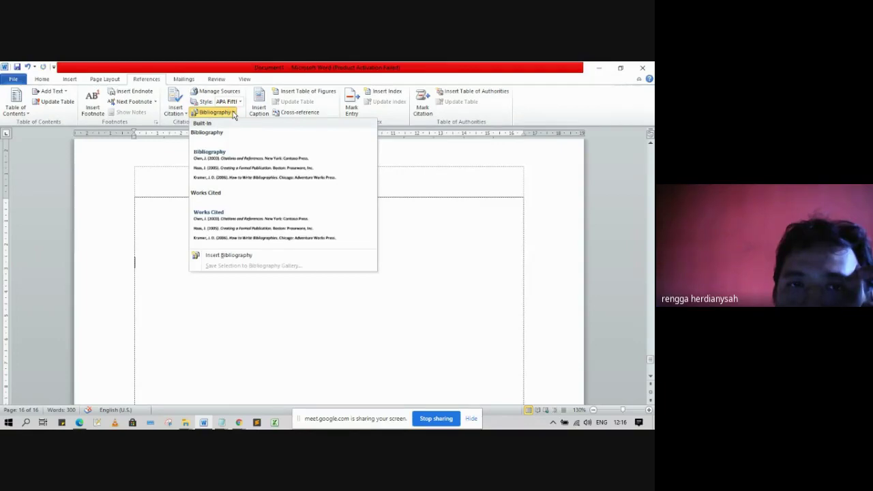
{"action": "left_click", "coordinate": [261, 259]}
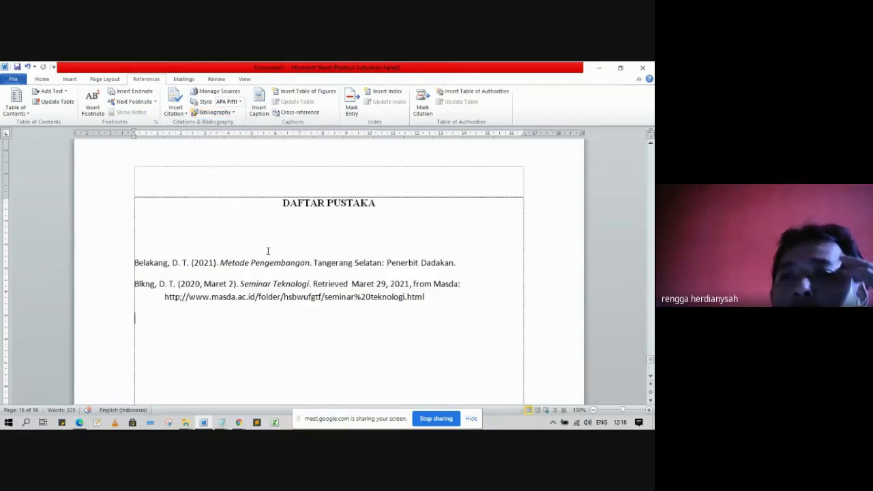
{"action": "left_click", "coordinate": [167, 320]}
{"action": "left_click", "coordinate": [144, 263], "text": "shift"}
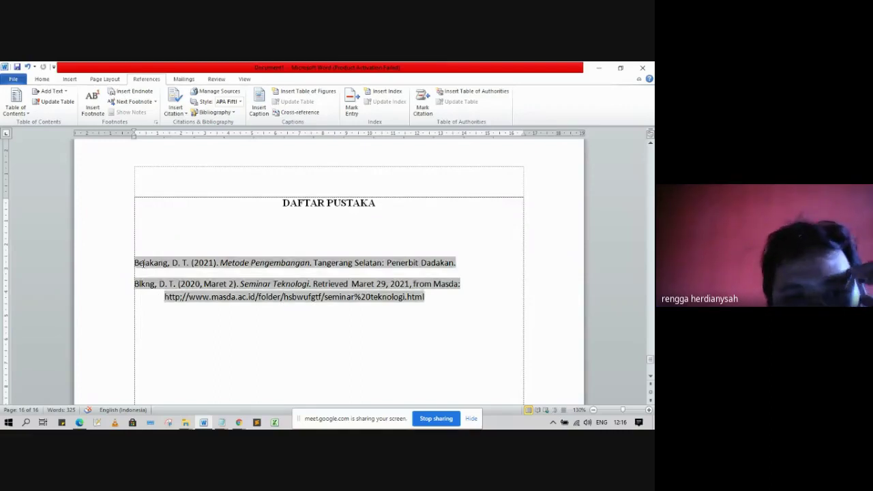
{"action": "left_click", "coordinate": [135, 262], "text": "shift"}
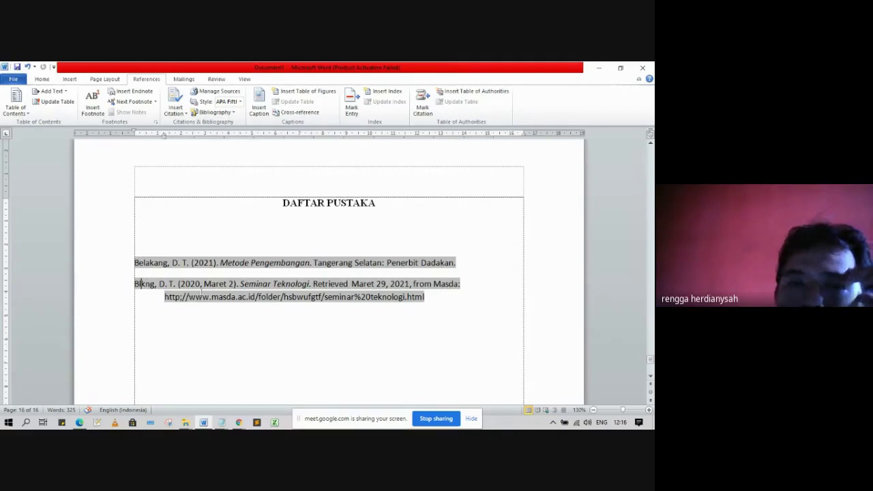
{"action": "left_click", "coordinate": [211, 220]}
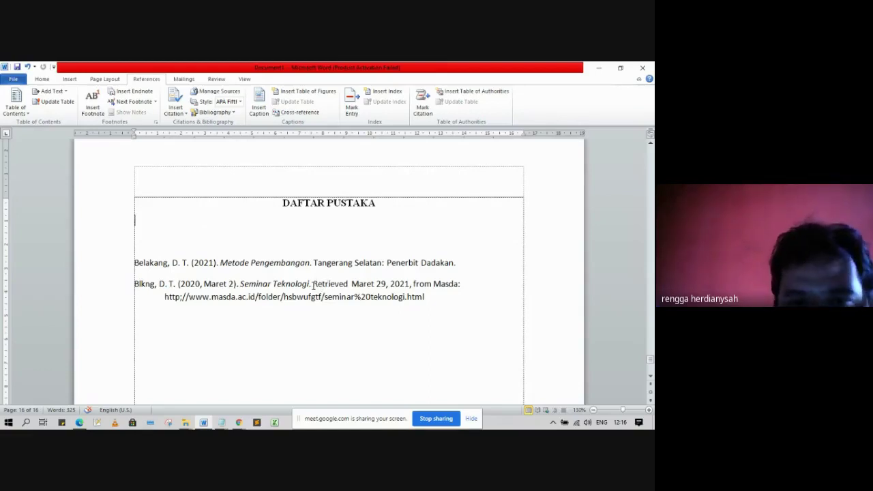
- In the website entry of the bibliography, replace "Retrieved" with "Diakses" and "from" with "dari"
{"action": "left_click_drag", "start_coordinate": [313, 286], "coordinate": [346, 287]}
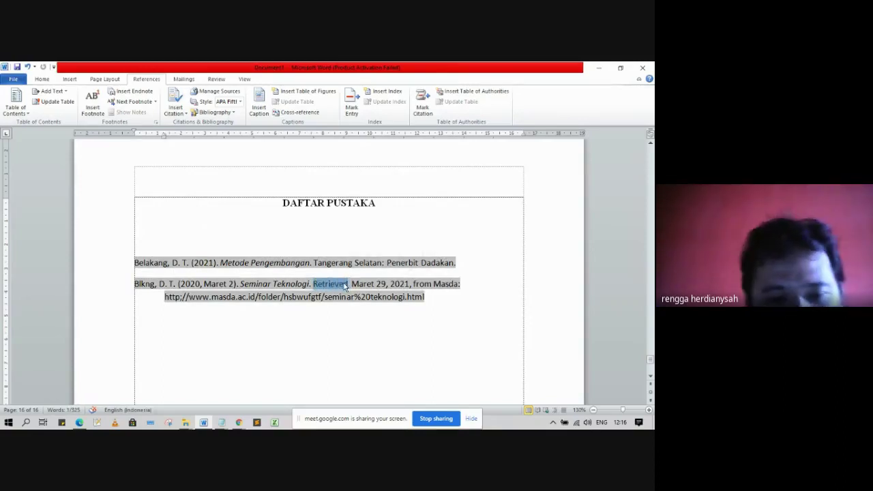
{"action": "type", "text": "Diakses"}
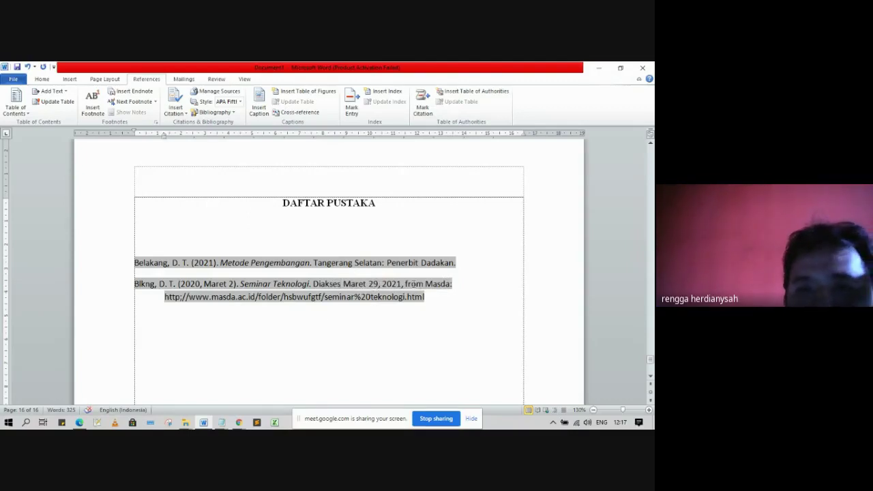
{"action": "double_click", "coordinate": [413, 283]}
{"action": "key", "text": "Left"}
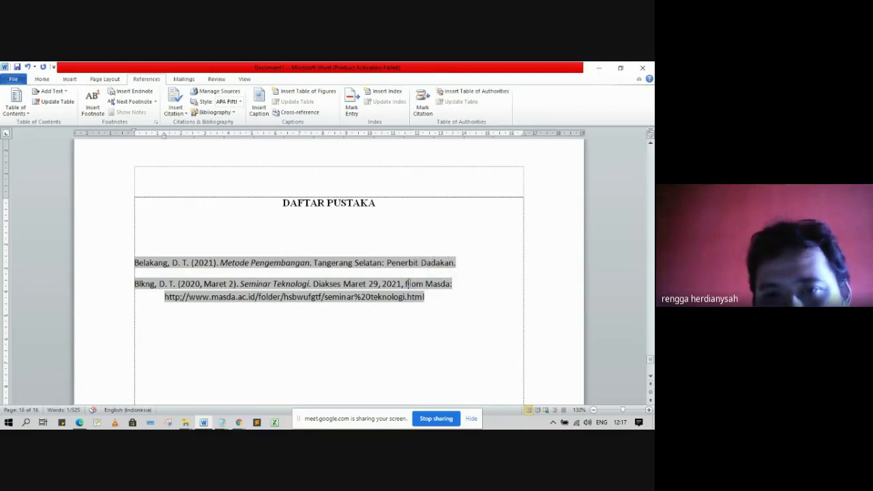
{"action": "left_click_drag", "start_coordinate": [405, 284], "coordinate": [424, 289]}
{"action": "type", "text": "dari"}
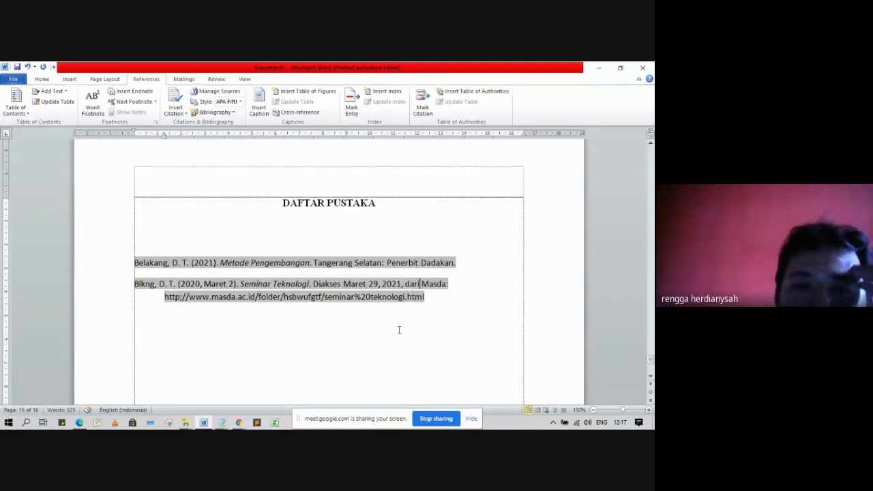
{"action": "left_click", "coordinate": [411, 229]}
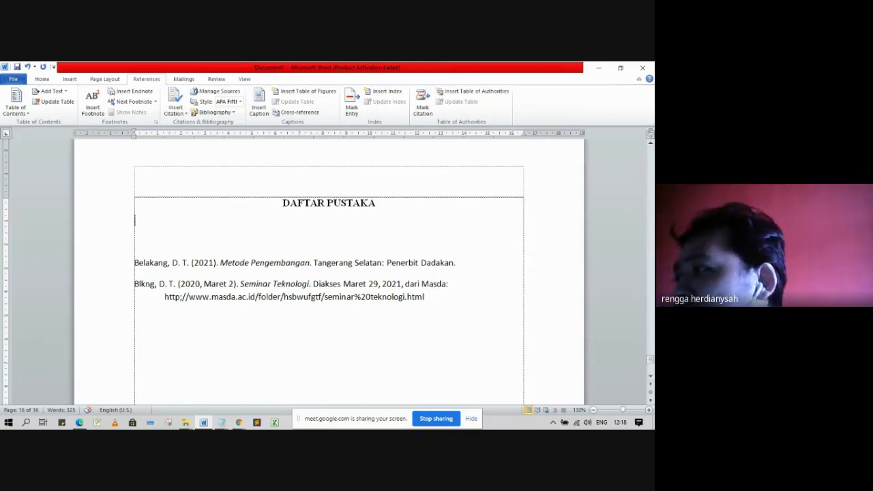
{"action": "key", "text": "alt+Tab"}
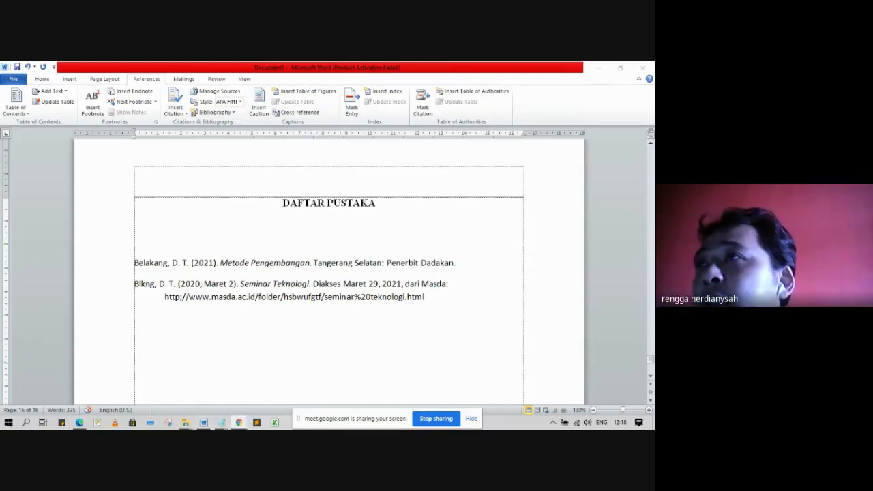